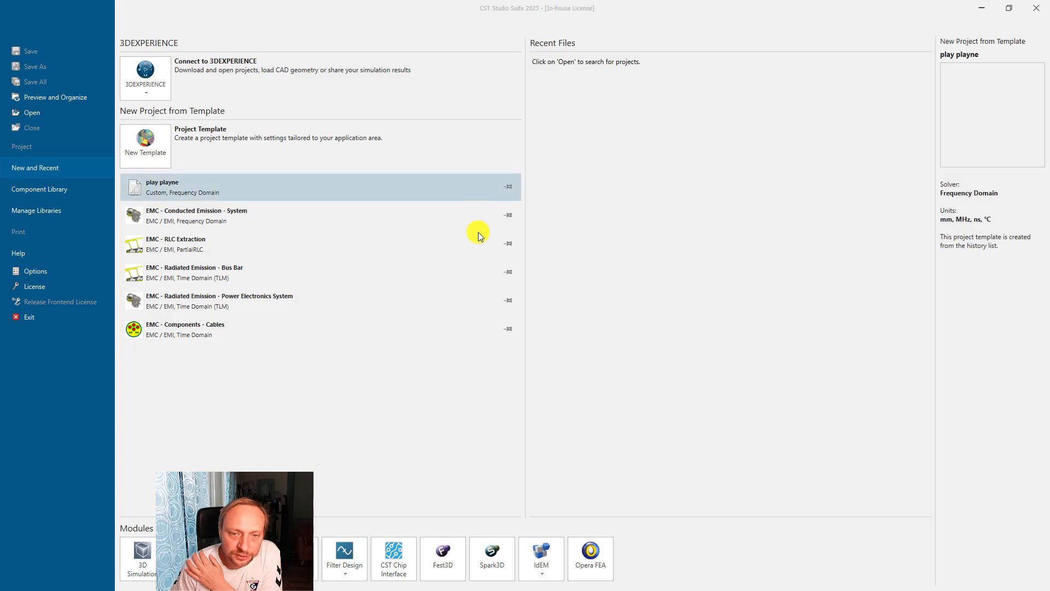
# Start a new project template for EMC/EMI, choosing the Components application area and the PCB 3D Simulation workflow
pyautogui.moveTo(202, 229)
pyautogui.click(153, 142)
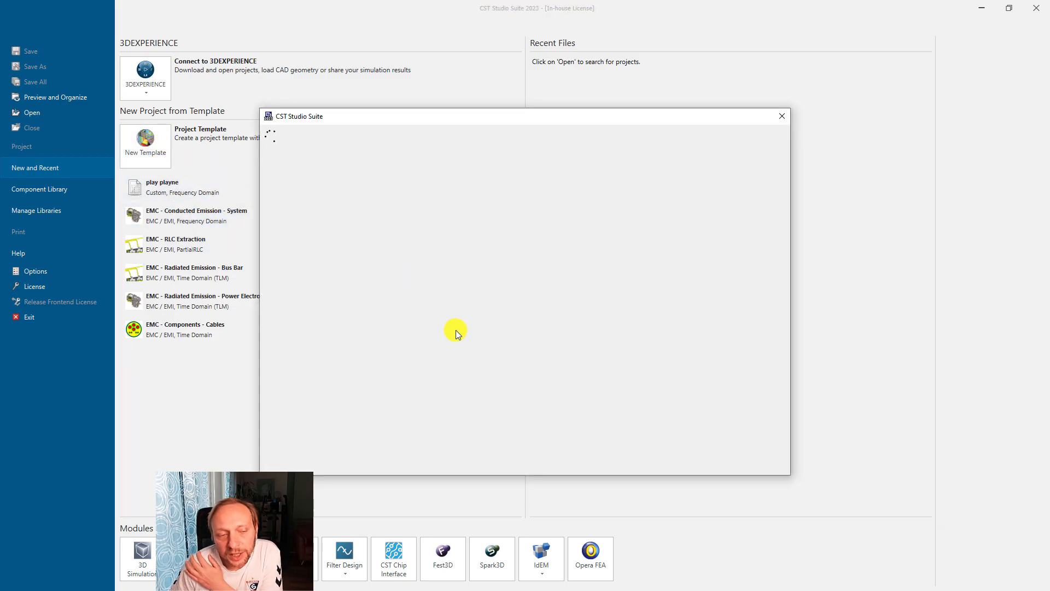
pyautogui.click(389, 382)
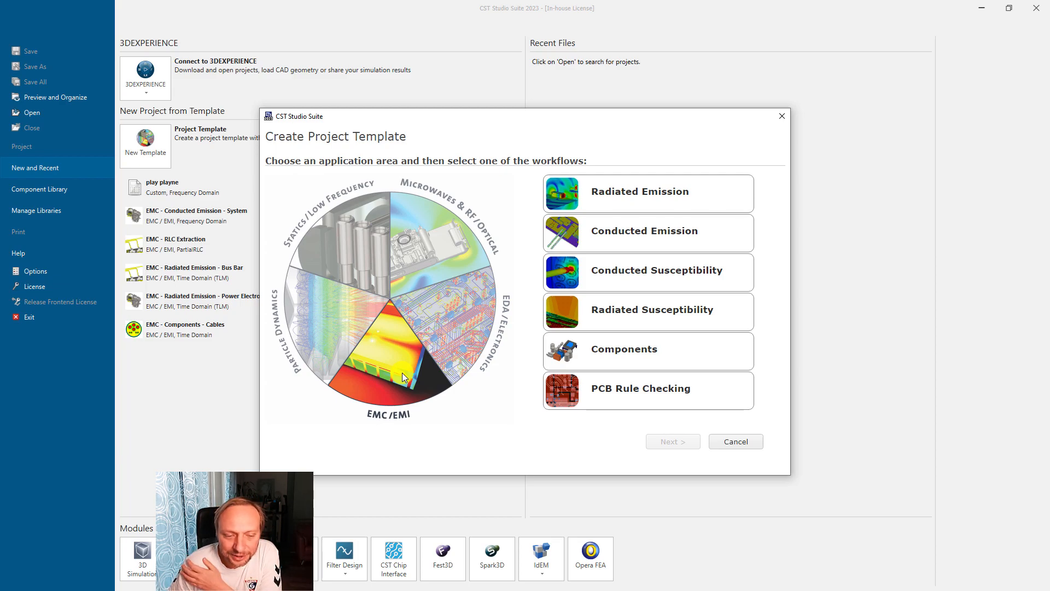
pyautogui.click(600, 350)
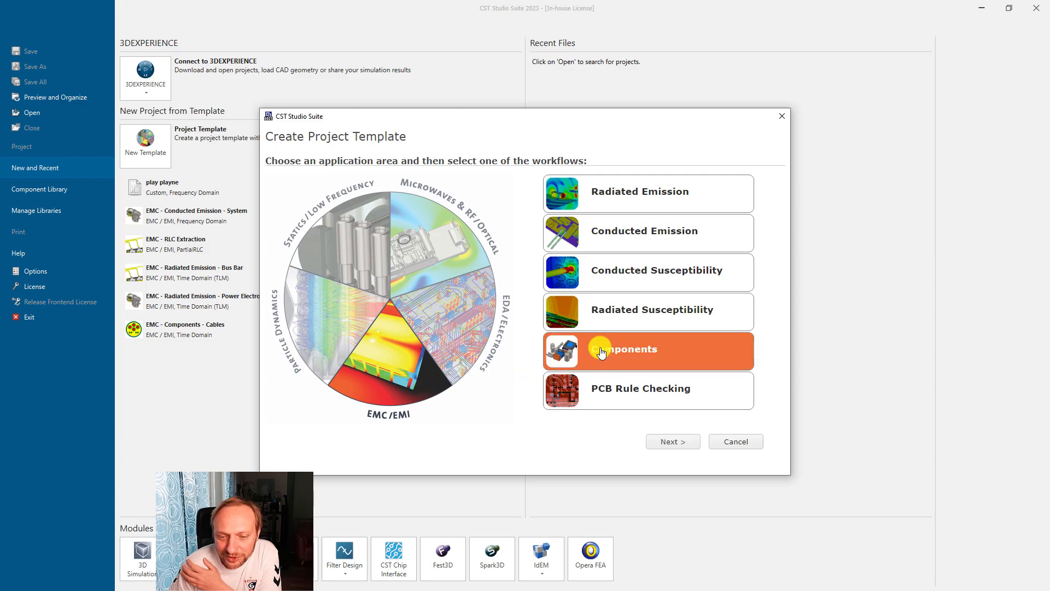
pyautogui.click(674, 441)
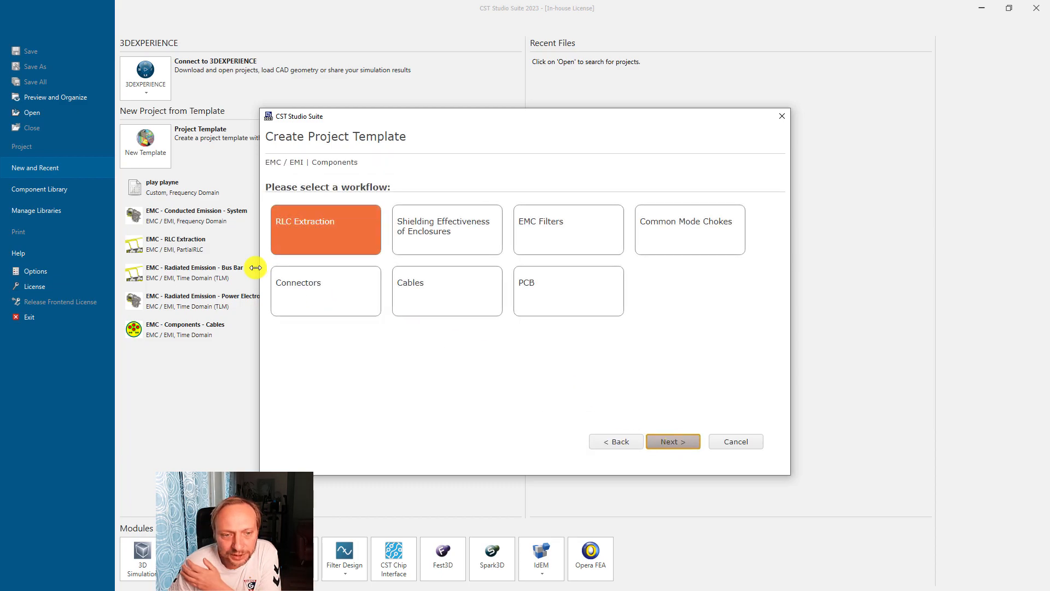
pyautogui.click(562, 286)
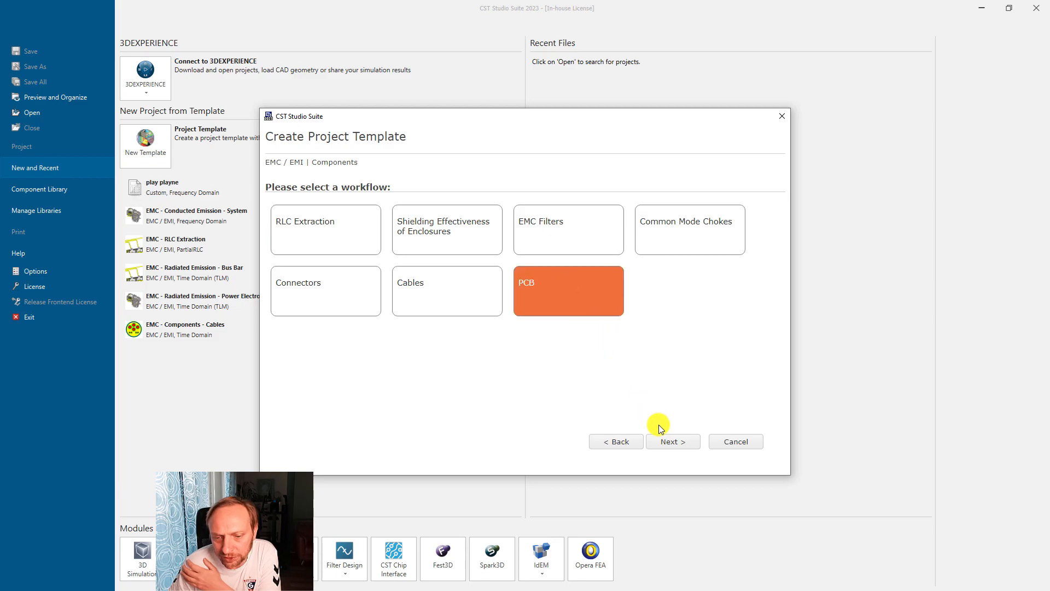
pyautogui.click(671, 442)
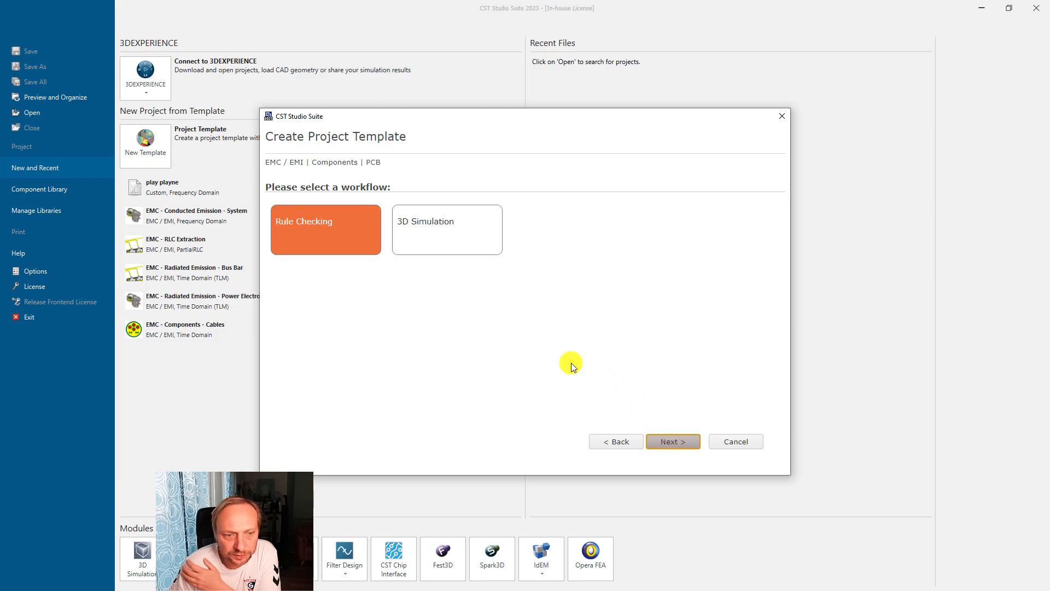
pyautogui.click(461, 233)
pyautogui.click(663, 442)
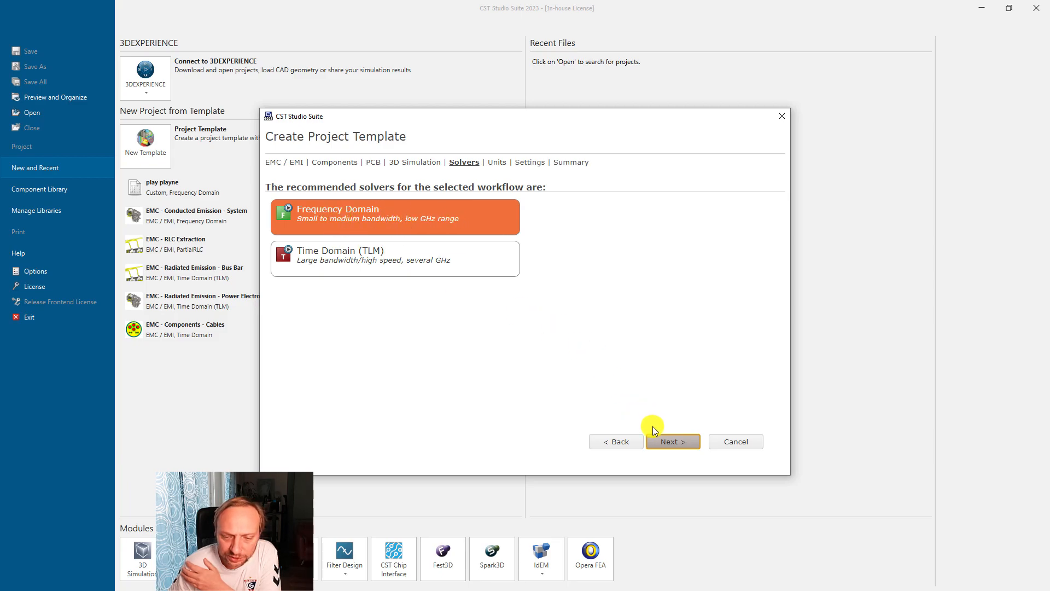
# Finish the template with the Frequency Domain solver, mm/GHz/ns units, a 0 to 3 GHz range and an E-field monitor
pyautogui.click(667, 441)
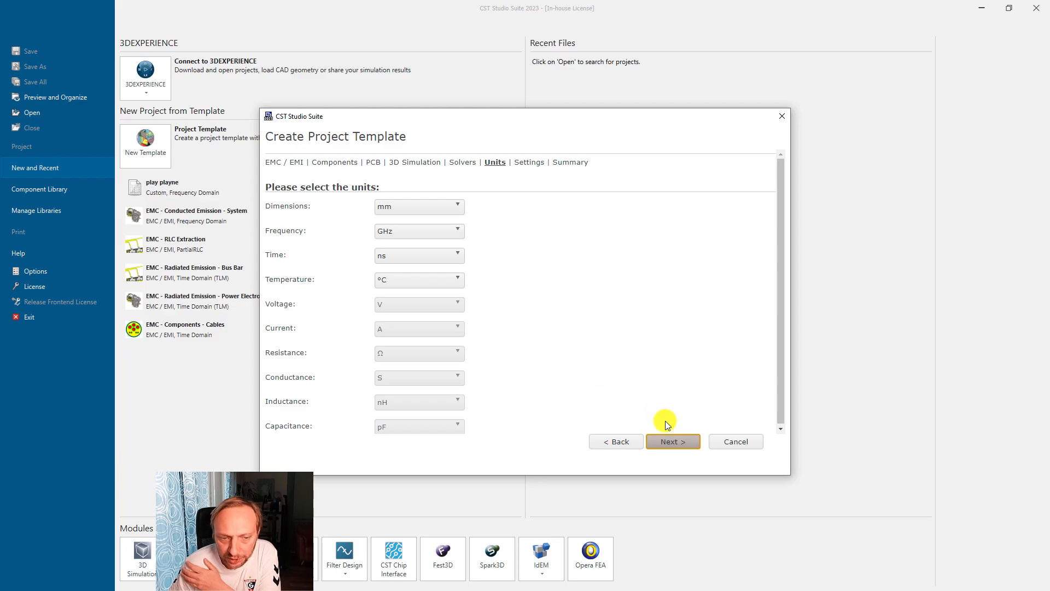
pyautogui.click(678, 441)
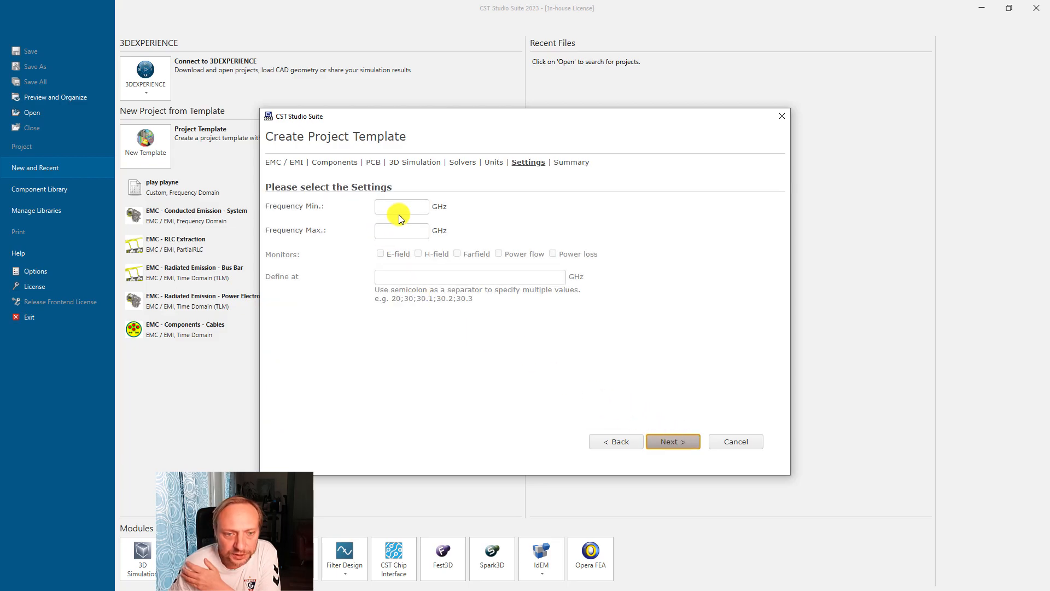
pyautogui.click(399, 213)
pyautogui.write('0')
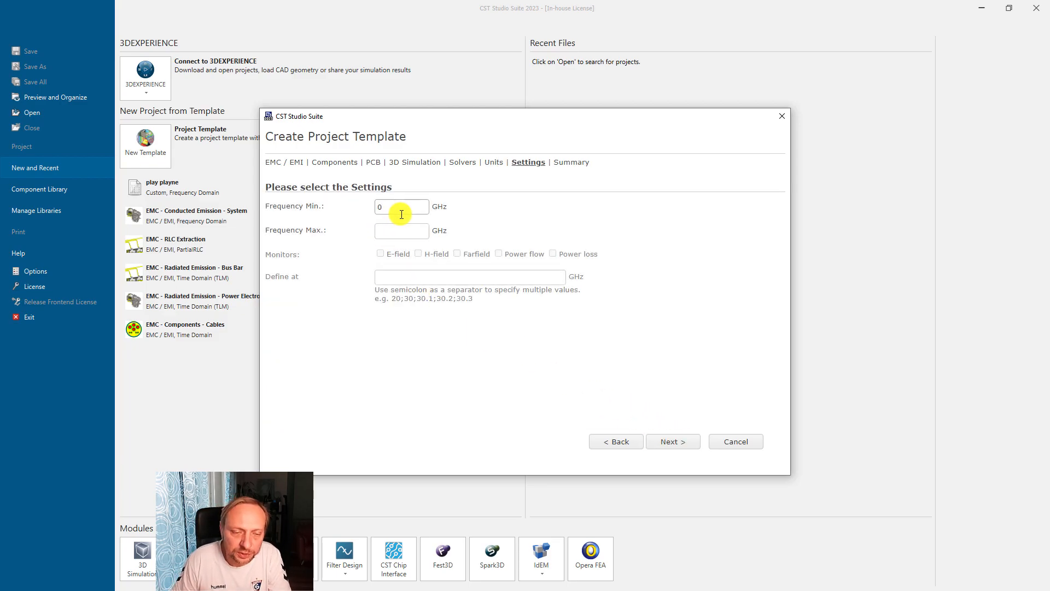
pyautogui.write('3')
pyautogui.click(382, 254)
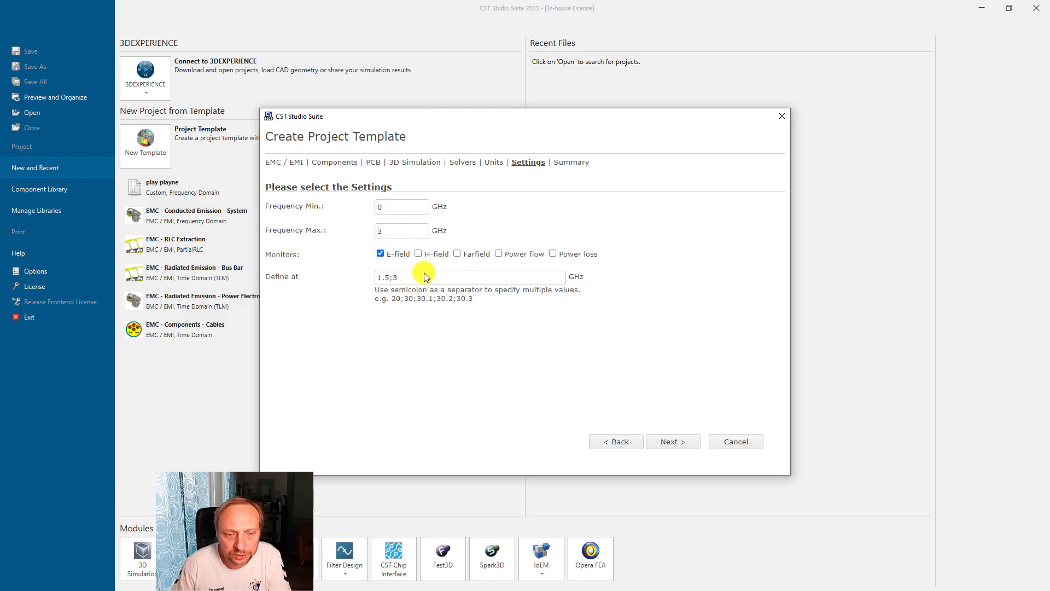
pyautogui.click(681, 443)
pyautogui.click(684, 449)
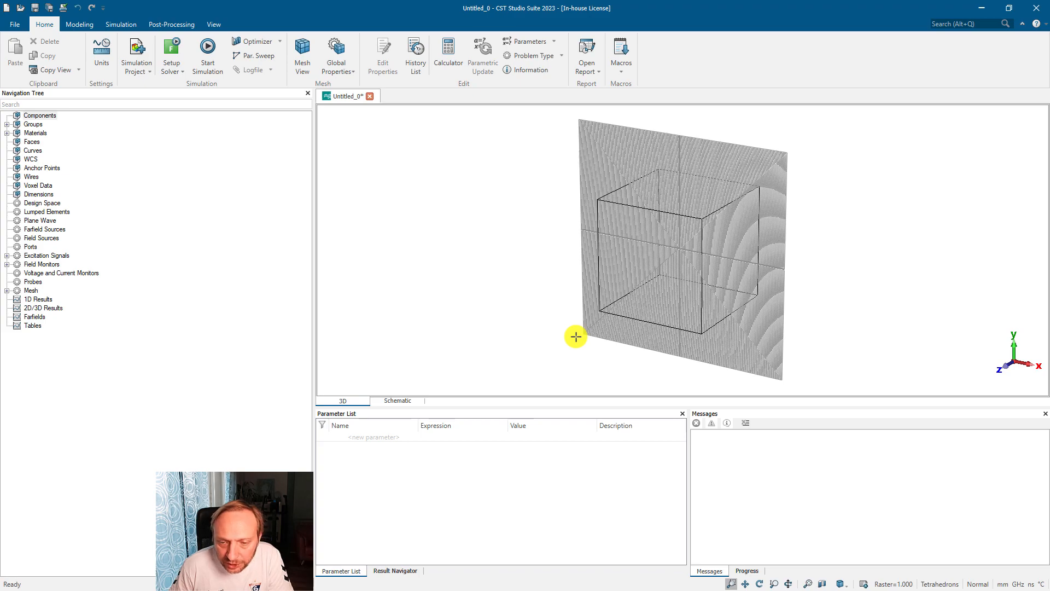
# Examine the empty working plane and bounding box from different angles and zoom levels
pyautogui.click(732, 584)
pyautogui.moveTo(658, 218); pyautogui.dragTo(720, 300)
pyautogui.moveTo(611, 161); pyautogui.dragTo(697, 253)
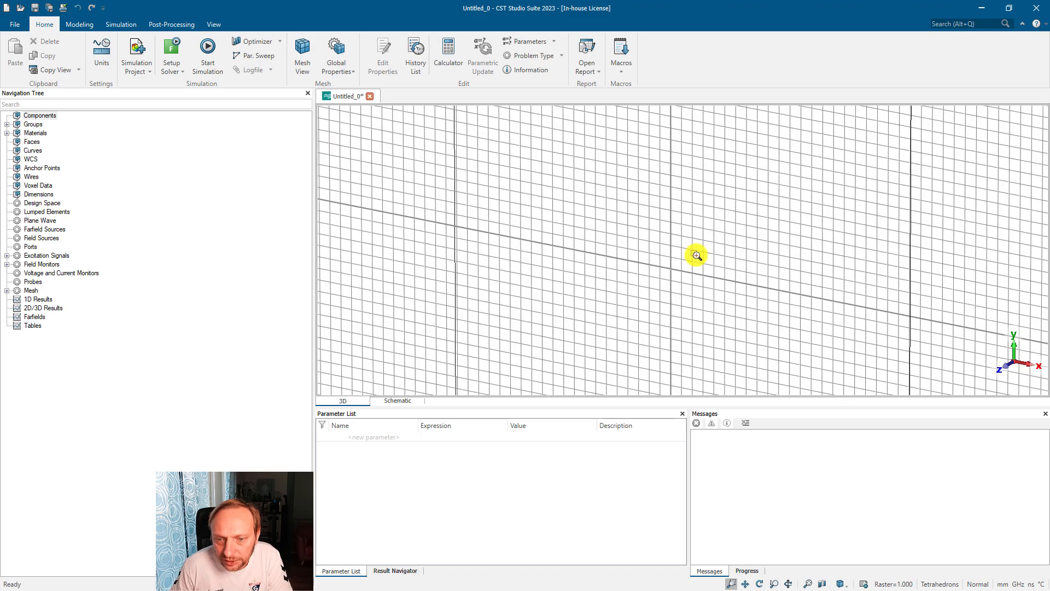
pyautogui.press('space')
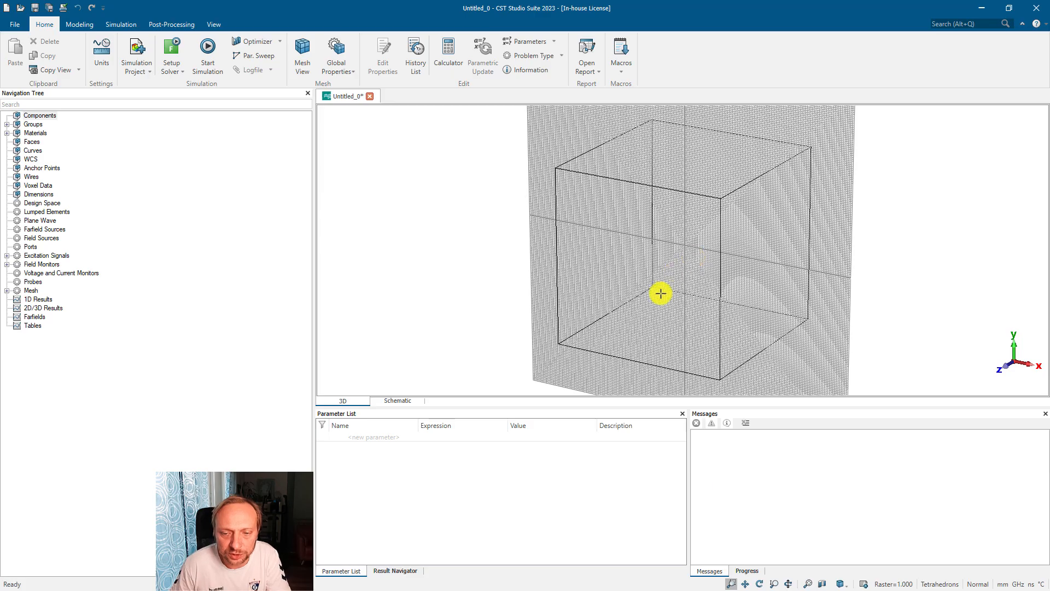
pyautogui.moveTo(648, 309)
pyautogui.keyDown('ctrl'); pyautogui.mouseDown()
pyautogui.moveTo(734, 210)
pyautogui.moveTo(677, 279)
pyautogui.moveTo(731, 251)
pyautogui.moveTo(703, 251)
pyautogui.moveTo(710, 209)
pyautogui.moveTo(642, 235)
pyautogui.moveTo(579, 297)
pyautogui.moveTo(551, 152)
pyautogui.moveTo(567, 227)
pyautogui.moveTo(567, 178)
pyautogui.mouseUp(); pyautogui.keyUp('ctrl')
pyautogui.keyDown('ctrl'); pyautogui.moveTo(634, 262); pyautogui.dragTo(680, 210); pyautogui.keyUp('ctrl')
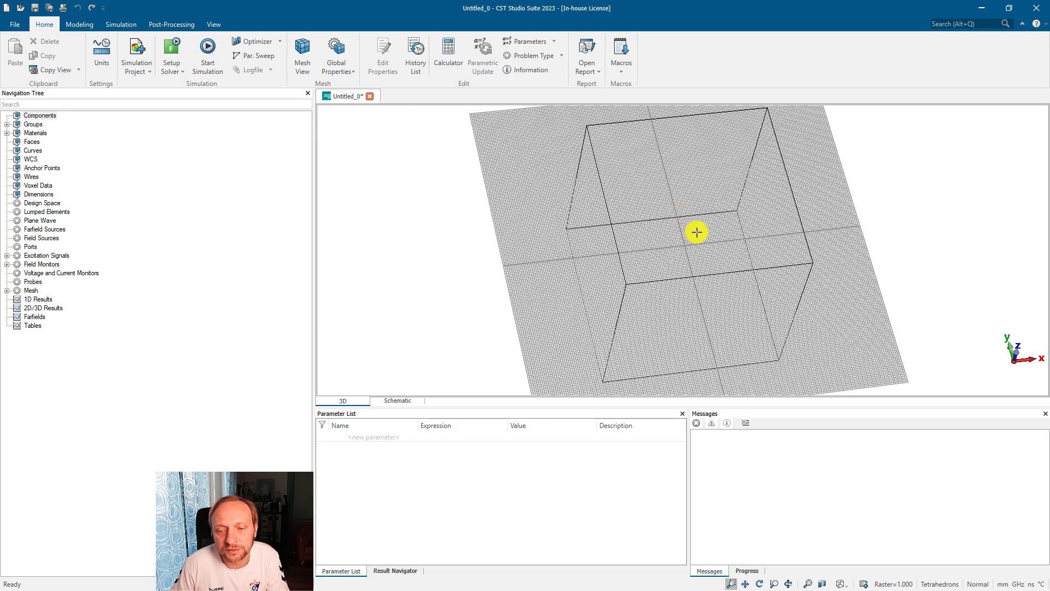
pyautogui.moveTo(700, 228)
pyautogui.keyDown('shift'); pyautogui.mouseDown()
pyautogui.moveTo(658, 226)
pyautogui.moveTo(675, 263)
pyautogui.moveTo(684, 202)
pyautogui.moveTo(649, 237)
pyautogui.mouseUp(); pyautogui.keyUp('shift')
pyautogui.scroll(5, 634, 237)
pyautogui.scroll(-5, 634, 237)
pyautogui.scroll(3, 634, 238)
pyautogui.scroll(-1, 634, 237)
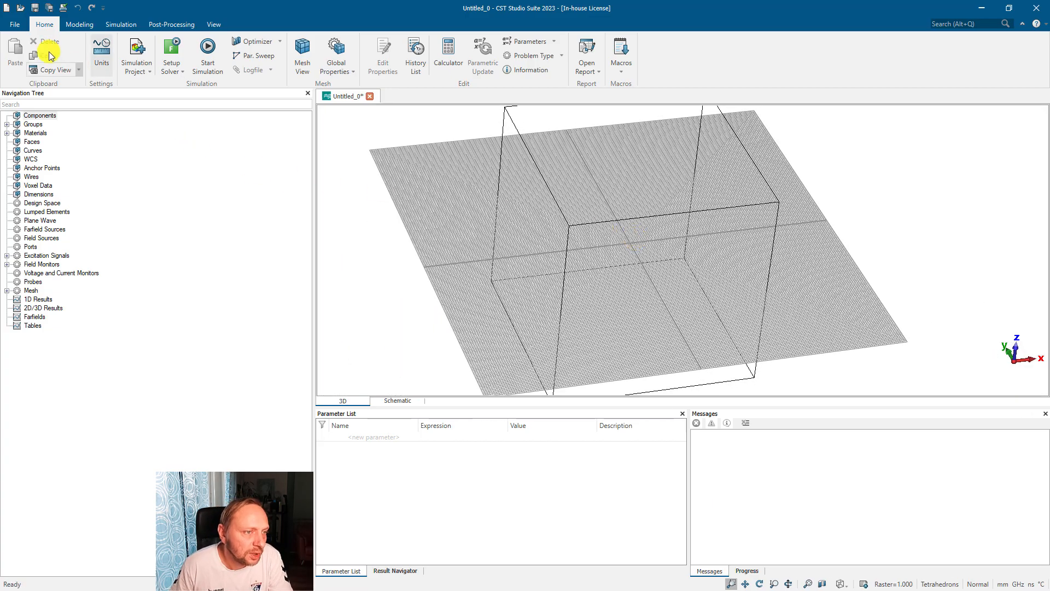
# Save the project on the Desktop as diff_pair
pyautogui.click(13, 26)
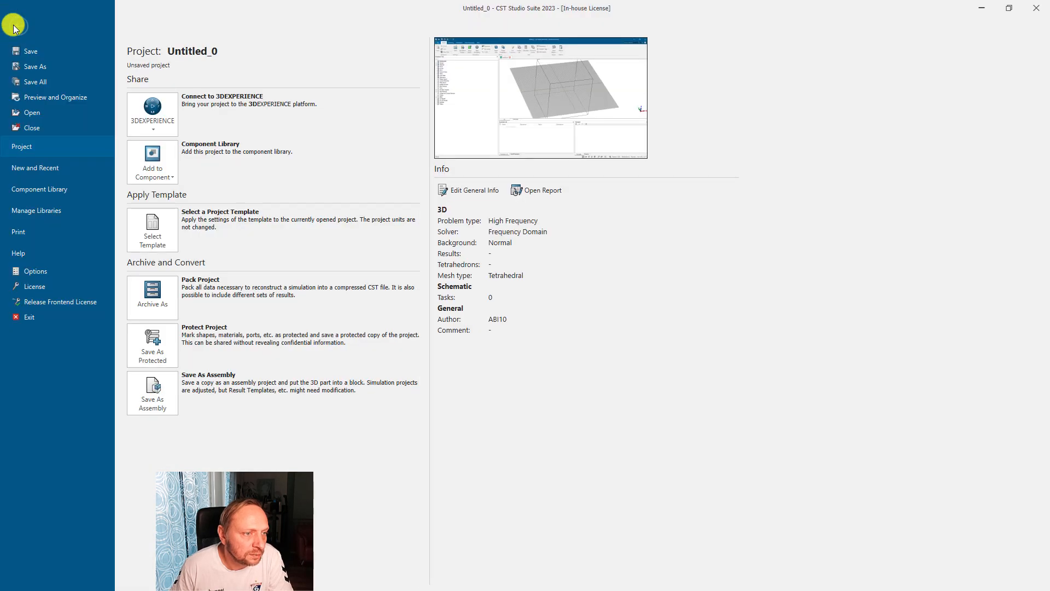
pyautogui.click(32, 51)
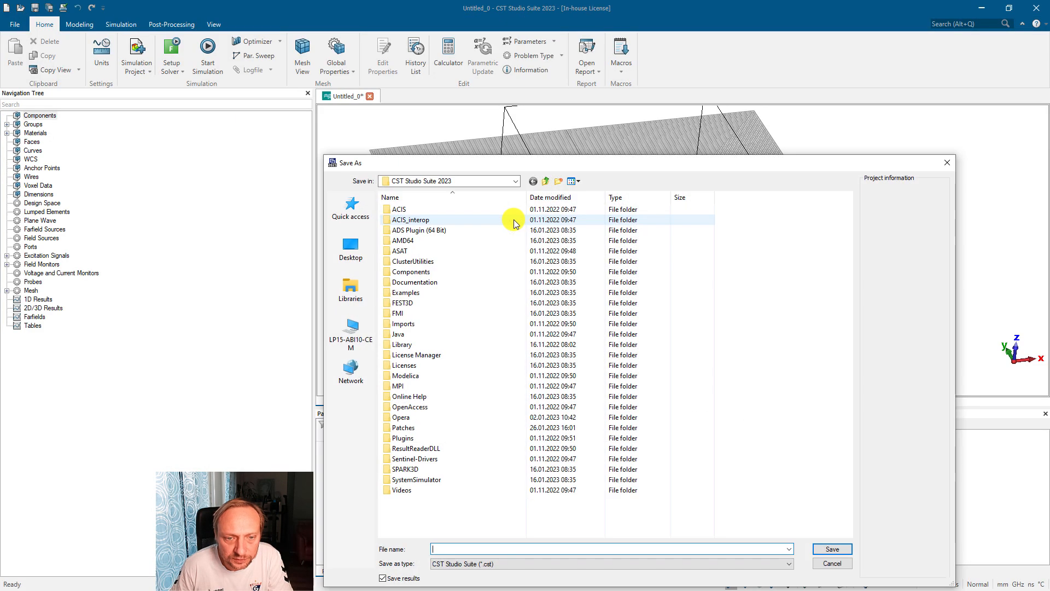
pyautogui.click(351, 249)
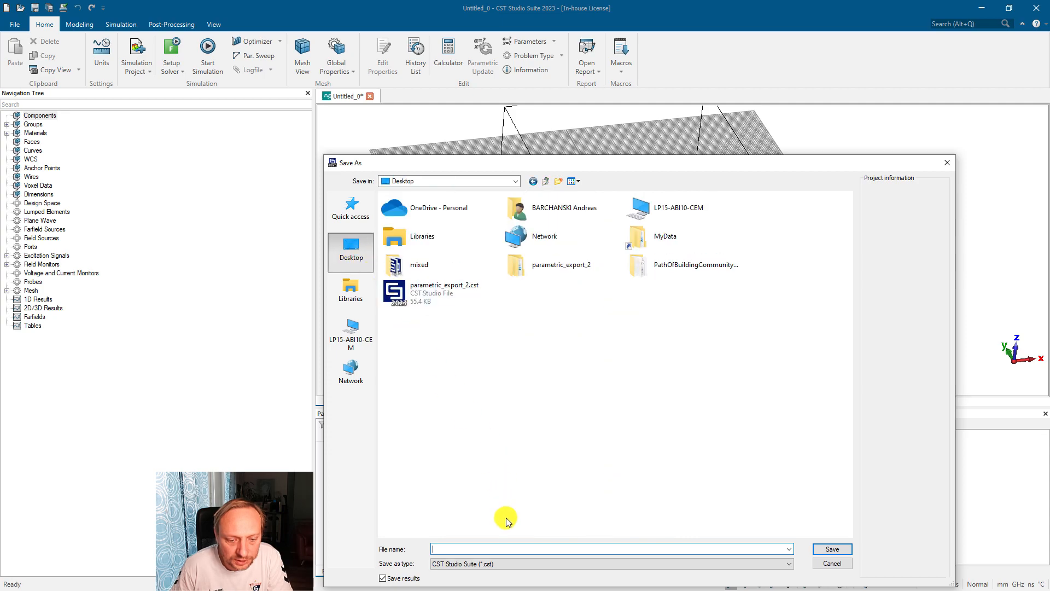
pyautogui.write('diff')
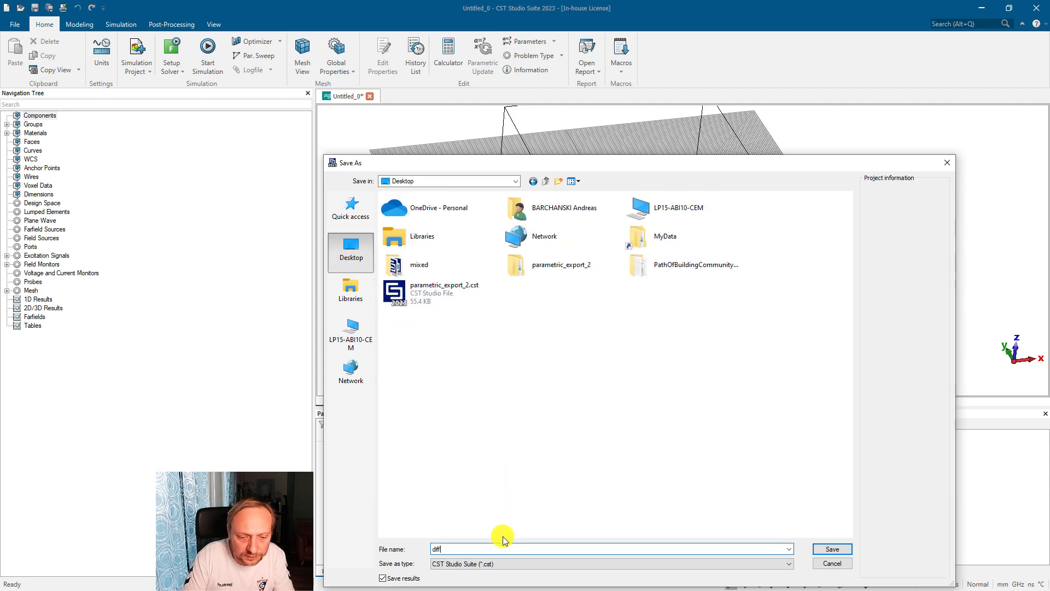
pyautogui.write('_pair')
pyautogui.press('Return')
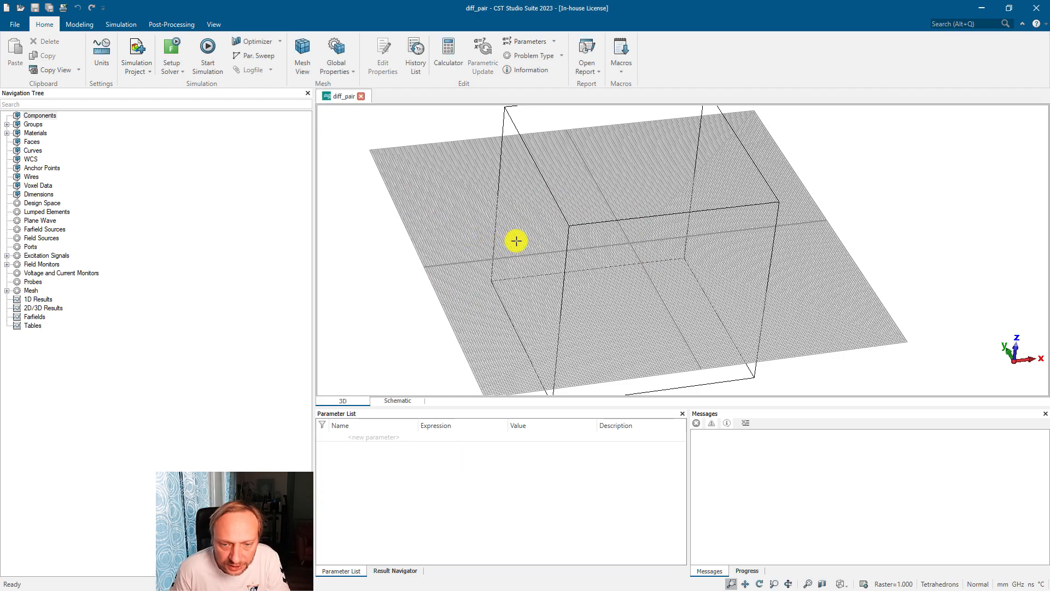
# Draw a thin brick with a base of about 60.5 by 62 mm around the middle of the working plane
pyautogui.moveTo(535, 239); pyautogui.dragTo(370, 213)
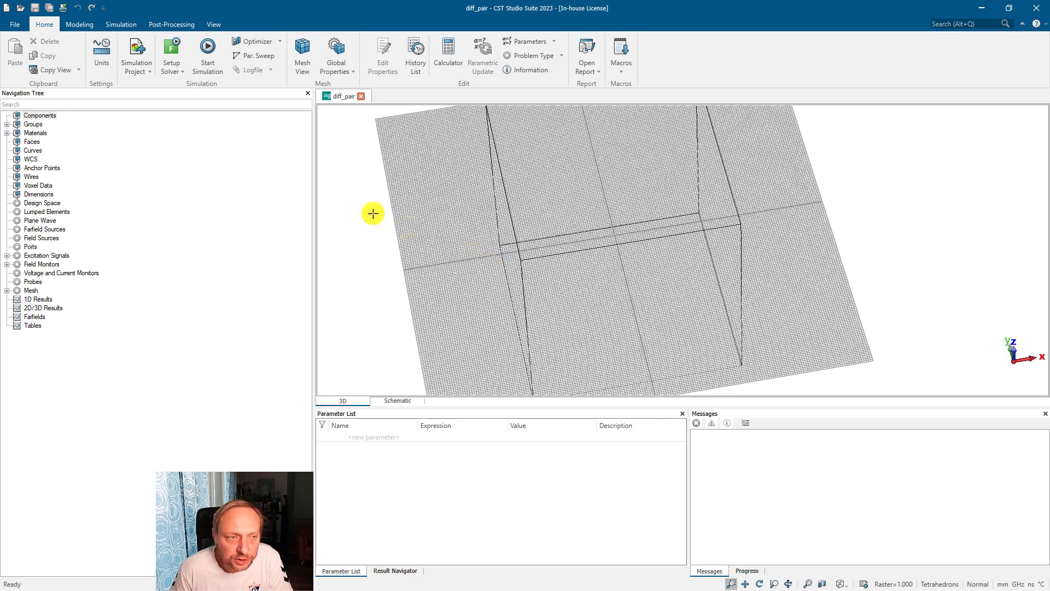
pyautogui.click(80, 25)
pyautogui.click(121, 24)
pyautogui.click(76, 24)
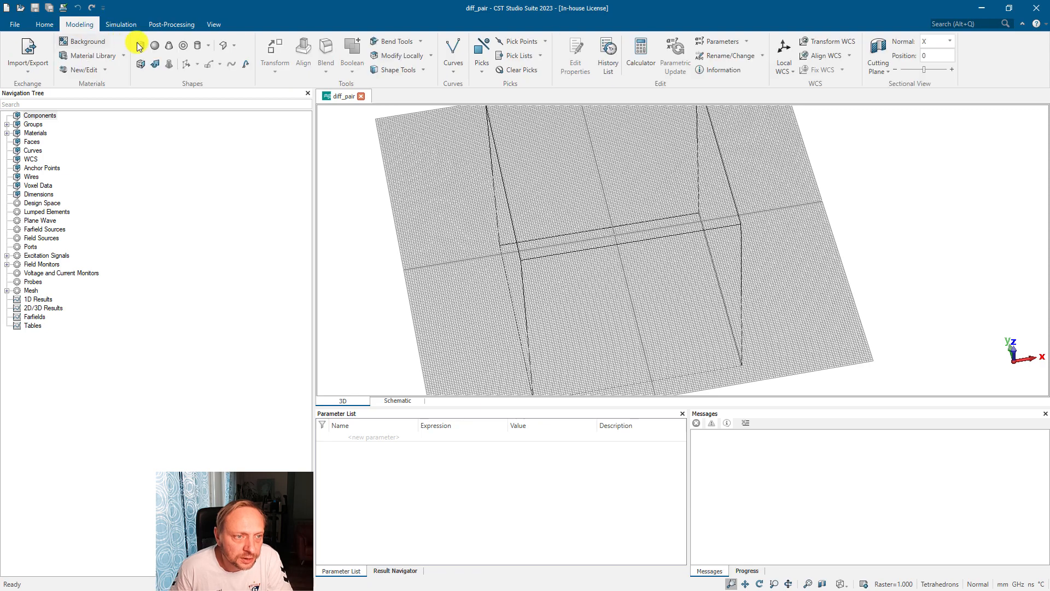
pyautogui.click(140, 45)
pyautogui.doubleClick(548, 233)
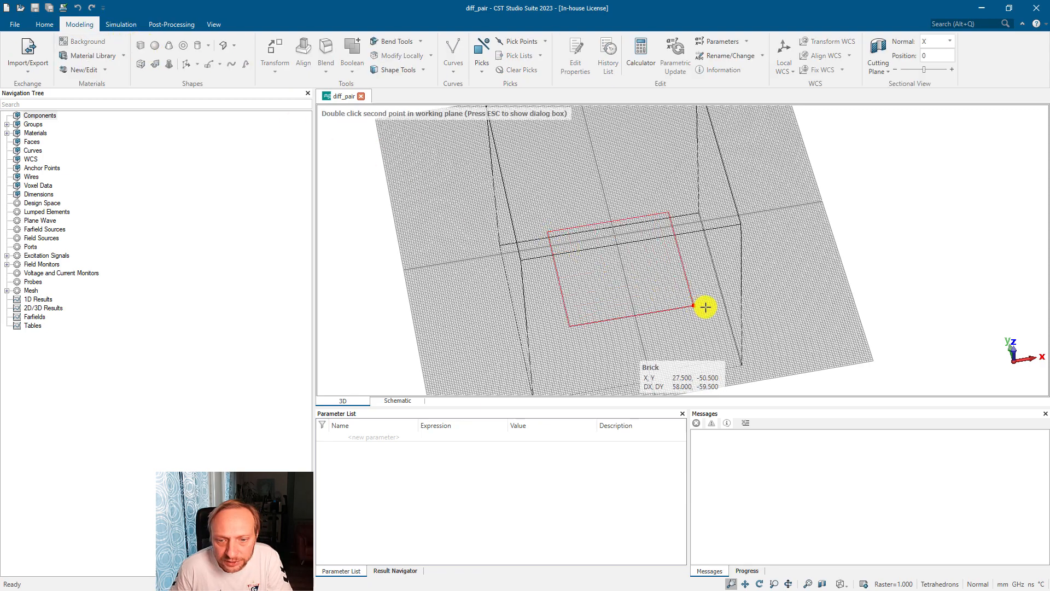
pyautogui.doubleClick(699, 307)
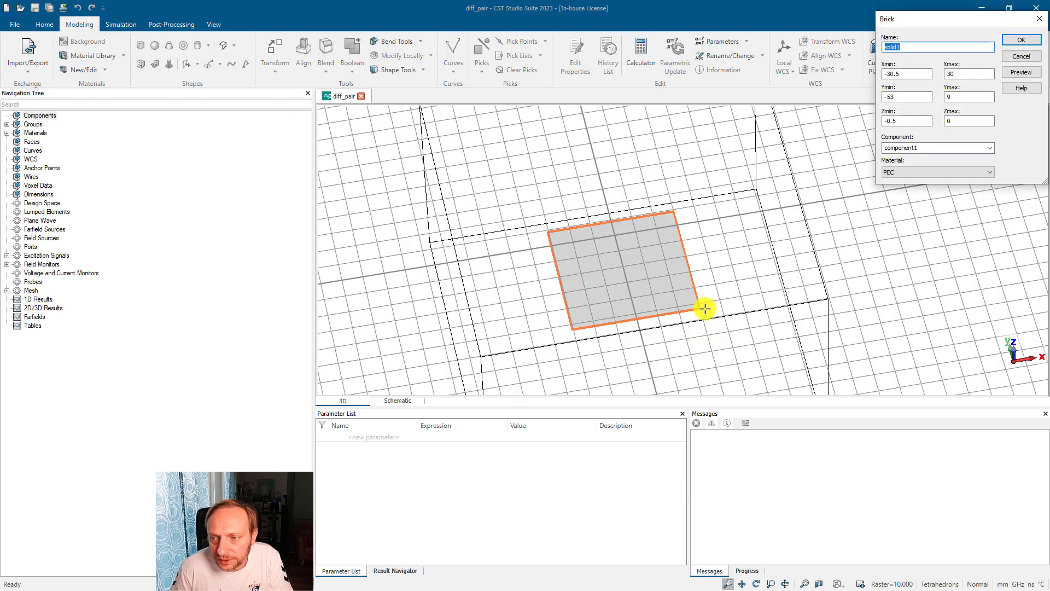
# Set the brick's X range from -30 to 30 and its Y range from -30 to 30
pyautogui.doubleClick(899, 74)
pyautogui.write('-')
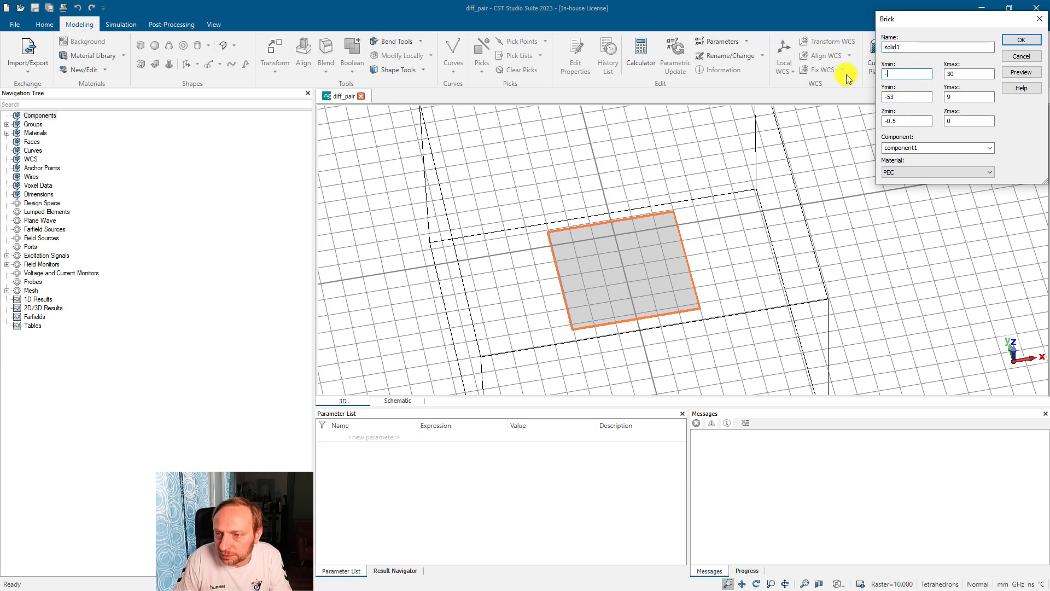
pyautogui.write('30')
pyautogui.press('Tab')
pyautogui.press('Tab')
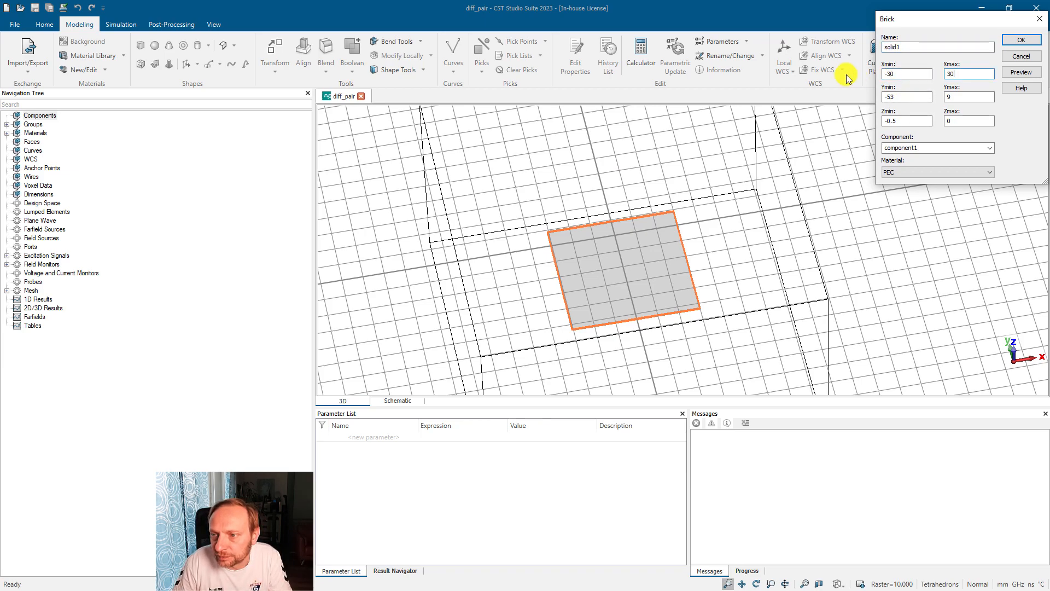
pyautogui.write('-')
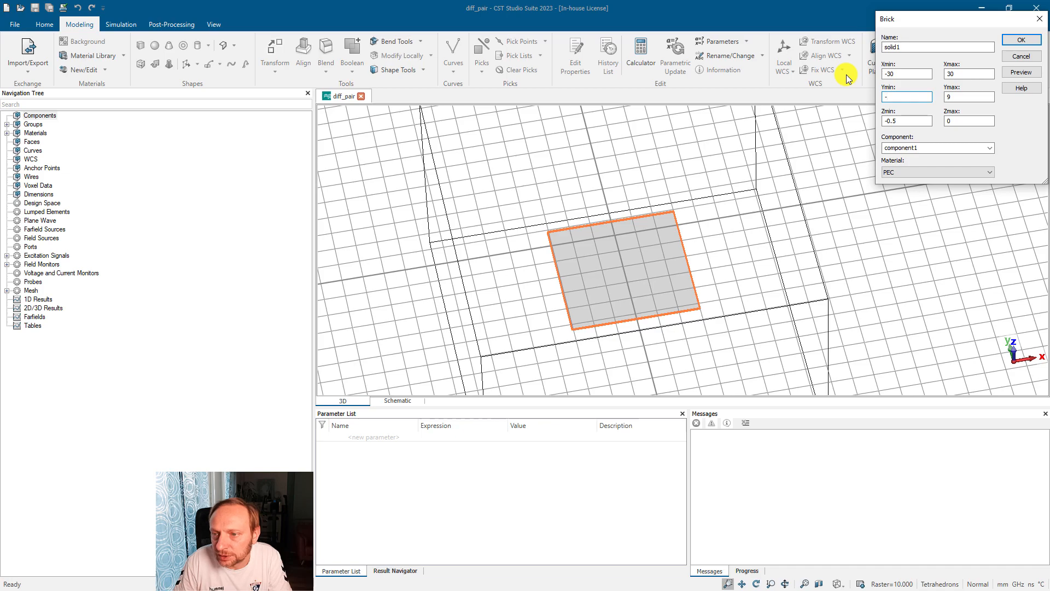
pyautogui.write('30')
pyautogui.press('Tab')
pyautogui.write('30')
# Set the brick's Z range from 0 to the parameter thick_metal
pyautogui.press('Tab')
pyautogui.write('0')
pyautogui.press('Tab')
pyautogui.write('0.035')
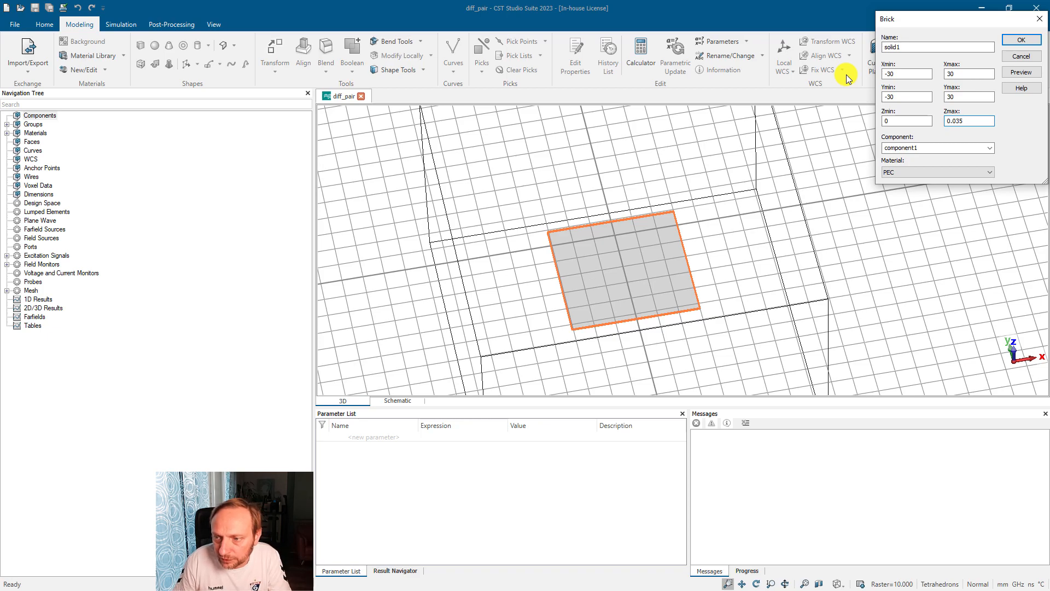
pyautogui.press('BackSpace')
pyautogui.press('BackSpace')
pyautogui.press('BackSpace')
pyautogui.press('BackSpace')
pyautogui.press('BackSpace')
pyautogui.write('thick_metal')
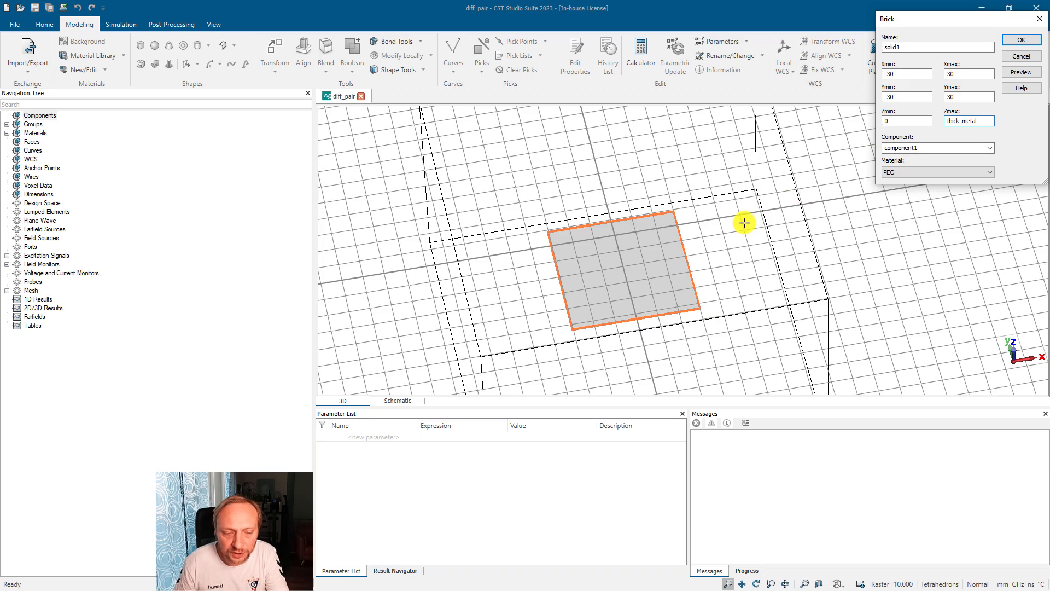
# Load Copper (annealed) from the material library as the brick's material
pyautogui.click(928, 174)
pyautogui.click(923, 187)
pyautogui.click(825, 40)
pyautogui.write('copp')
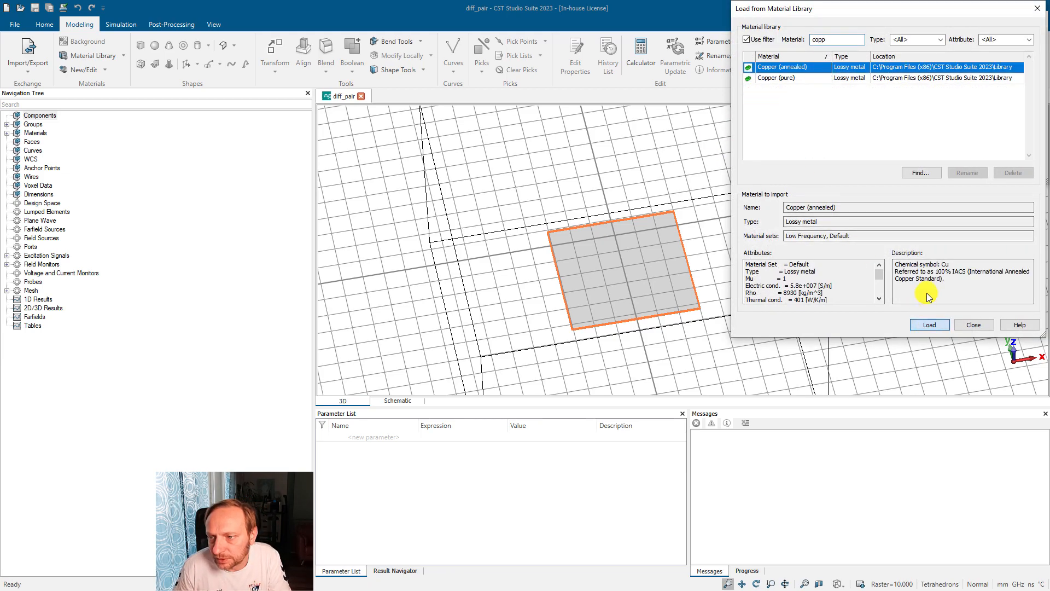
pyautogui.click(929, 325)
# Name the brick gnd1 and create it, defining the missing parameter thick_metal as 0.035
pyautogui.doubleClick(895, 47)
pyautogui.write('gnd1')
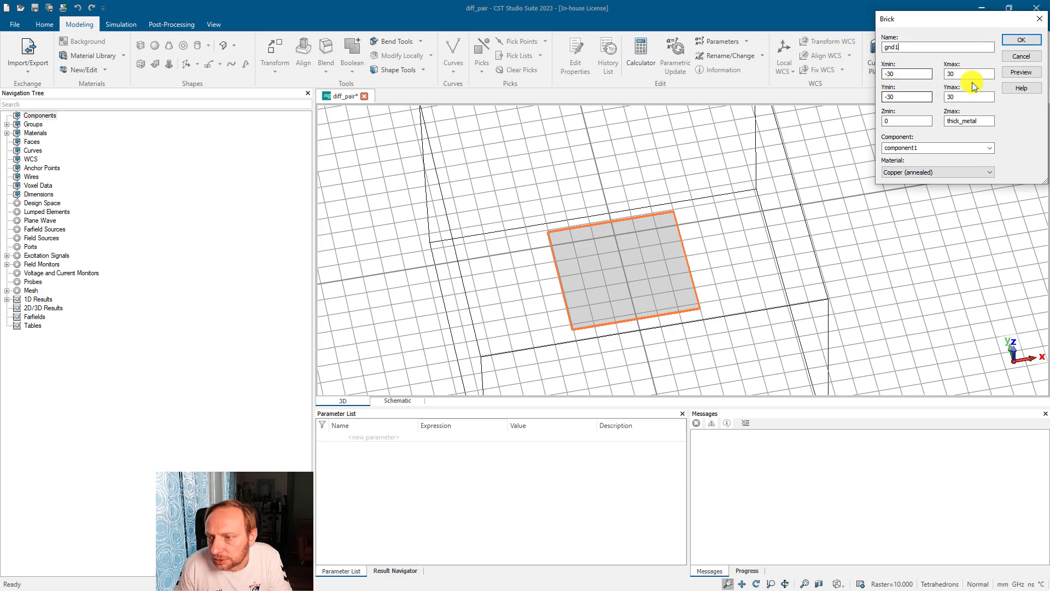
pyautogui.click(1020, 40)
pyautogui.moveTo(941, 62); pyautogui.dragTo(877, 164)
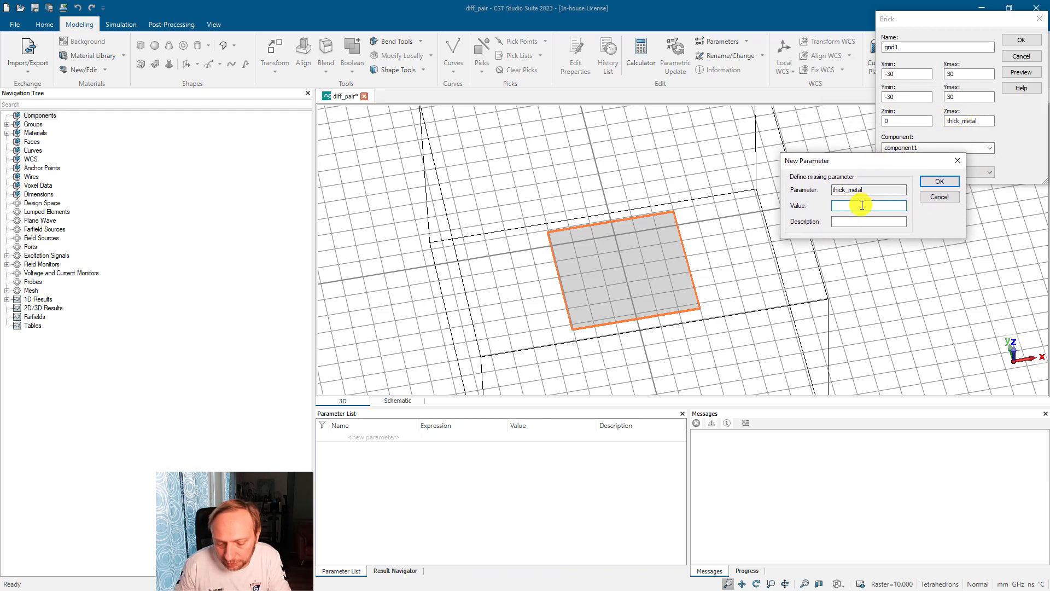
pyautogui.write('.00')
pyautogui.press('BackSpace')
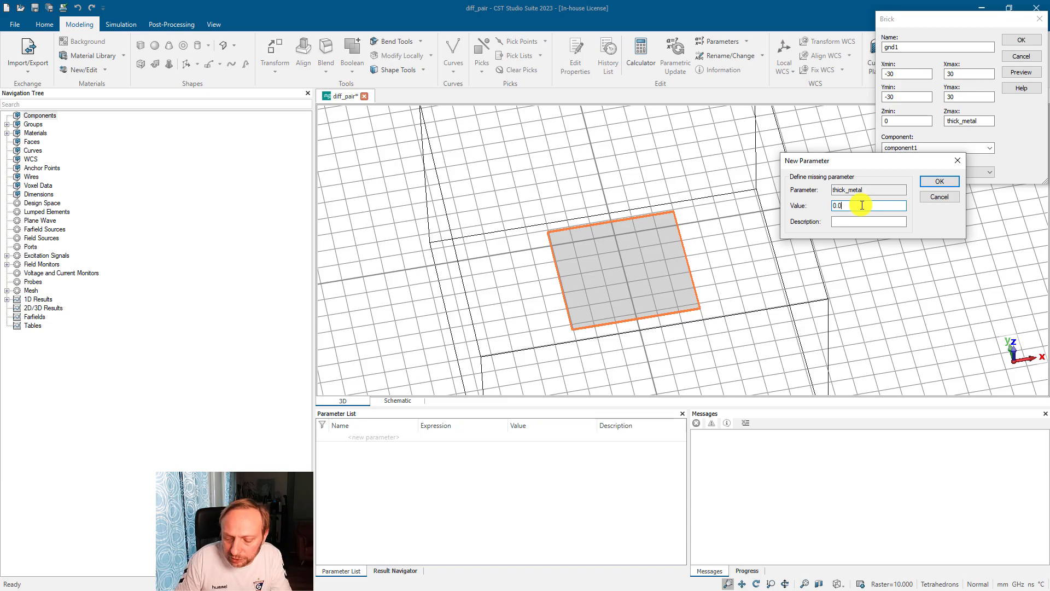
pyautogui.press('Return')
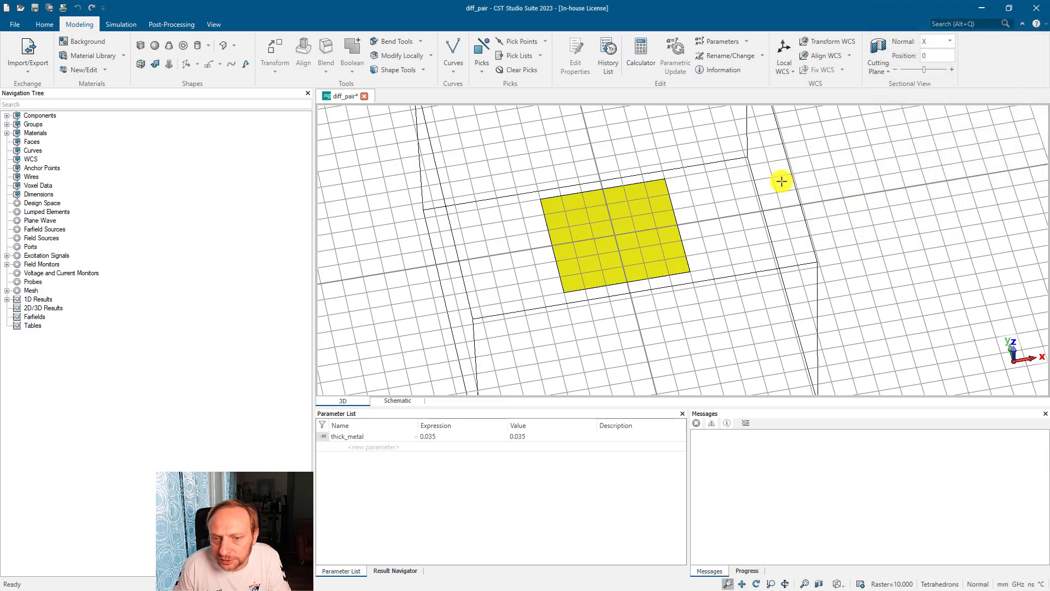
# Pick the top face of gnd1 and set up a face extrusion named sub with the height thick_substrate
pyautogui.moveTo(585, 228); pyautogui.dragTo(600, 179)
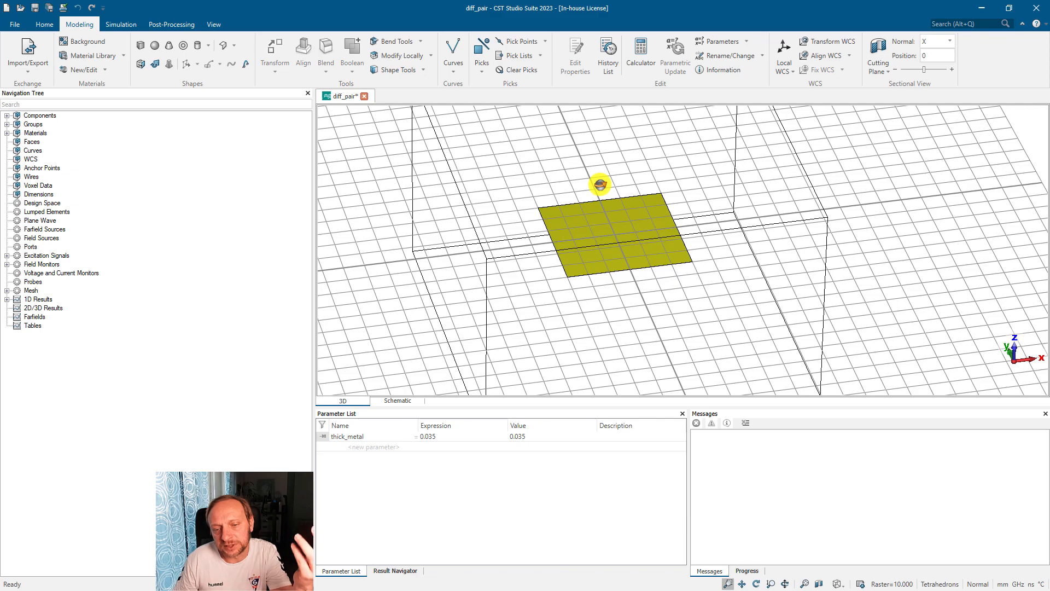
pyautogui.scroll(2, 599, 188)
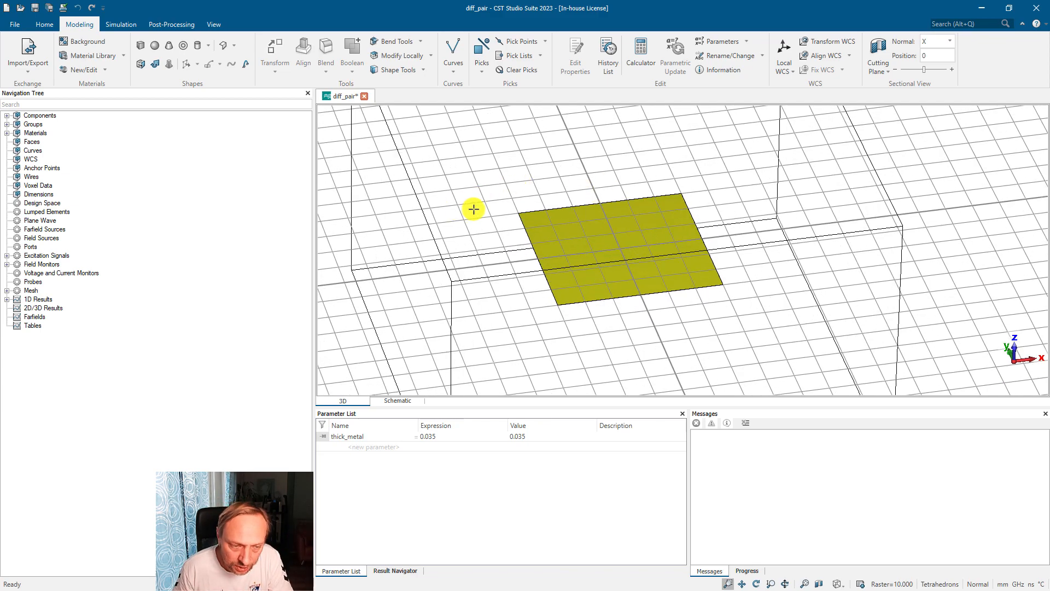
pyautogui.click(9, 116)
pyautogui.click(8, 116)
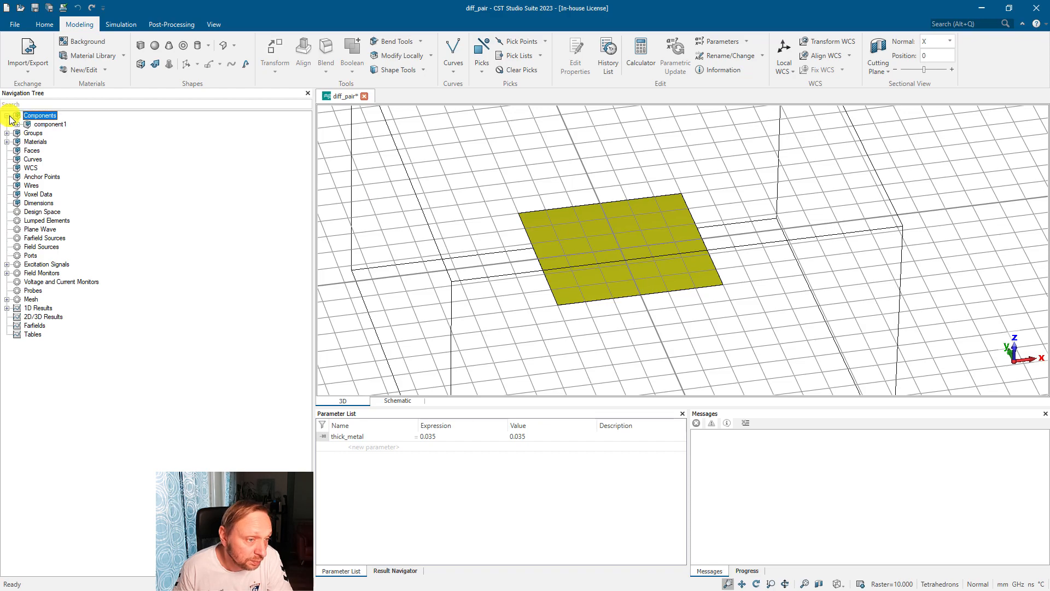
pyautogui.click(18, 125)
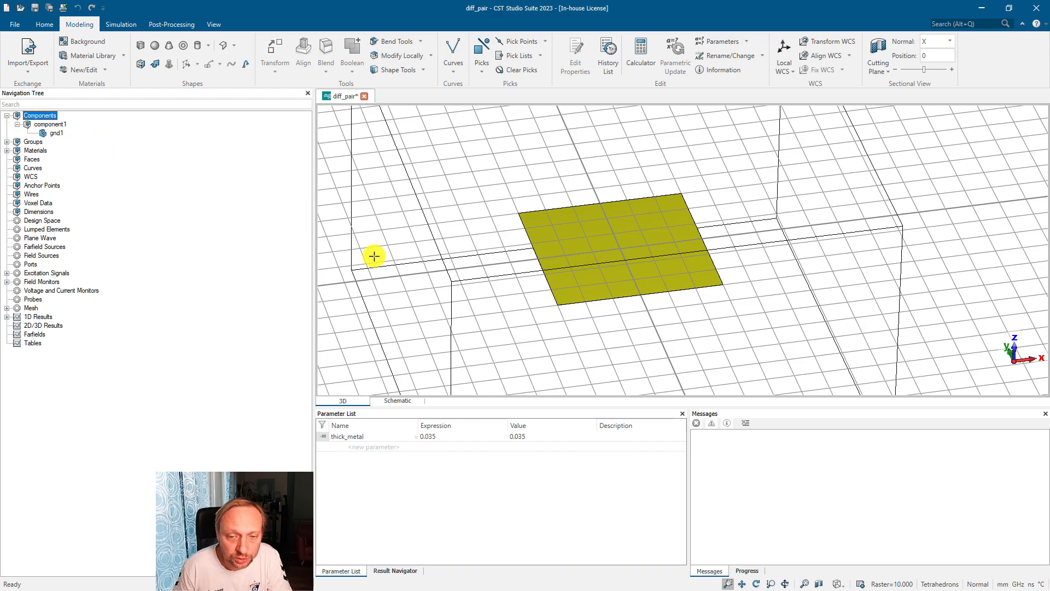
pyautogui.press('f')
pyautogui.click(602, 260)
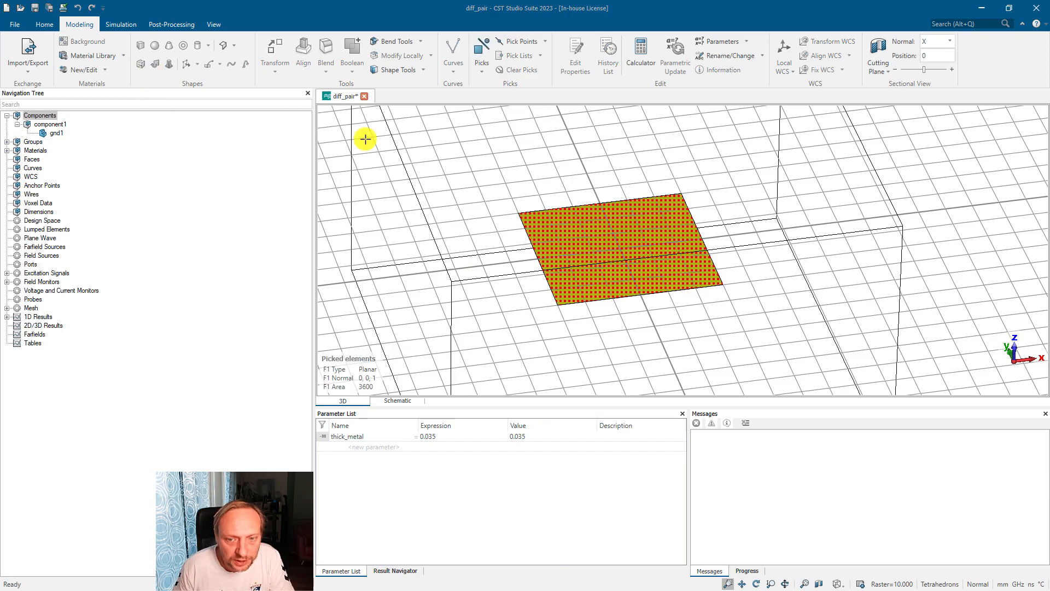
pyautogui.press('e')
pyautogui.click(945, 75)
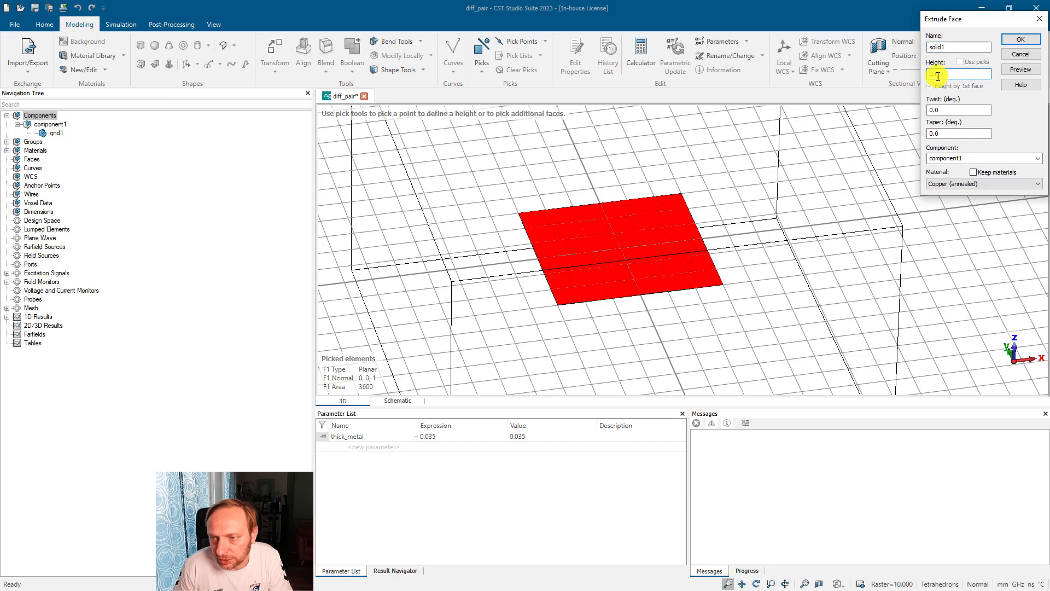
pyautogui.write('thick_substrate')
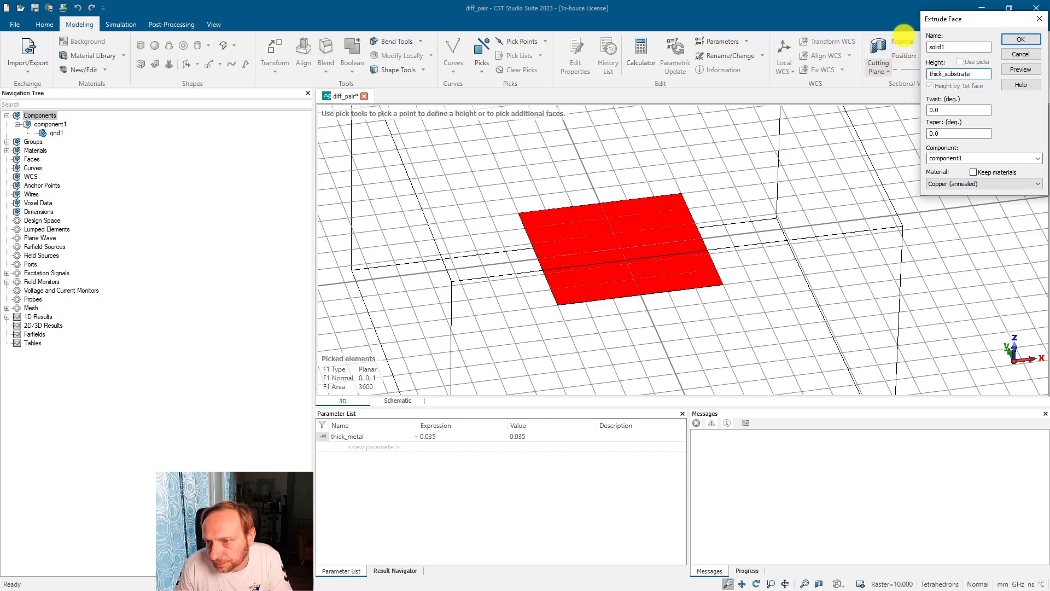
pyautogui.moveTo(971, 47); pyautogui.dragTo(884, 48)
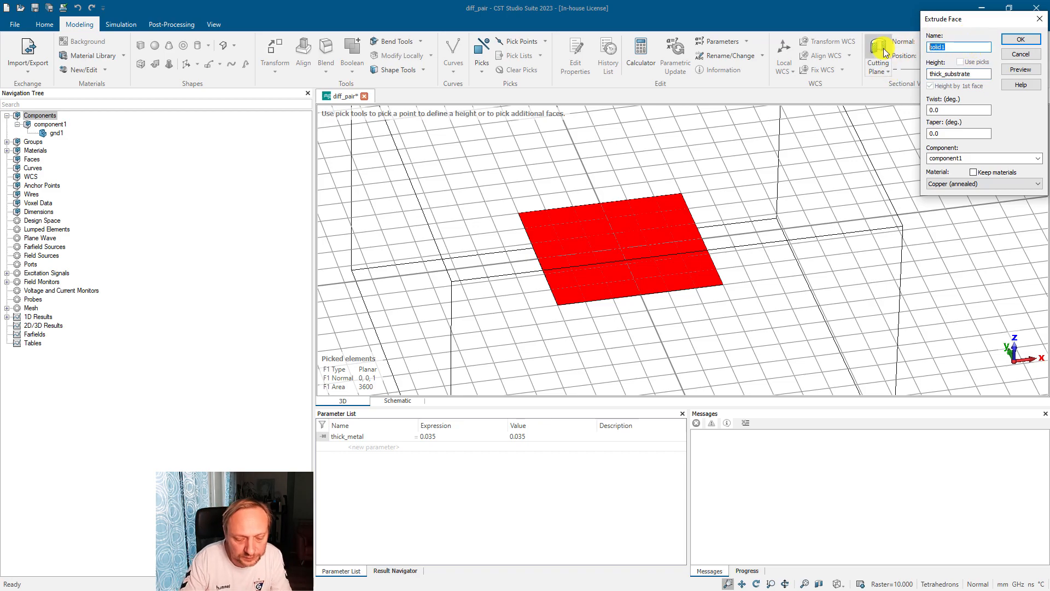
pyautogui.write('sub')
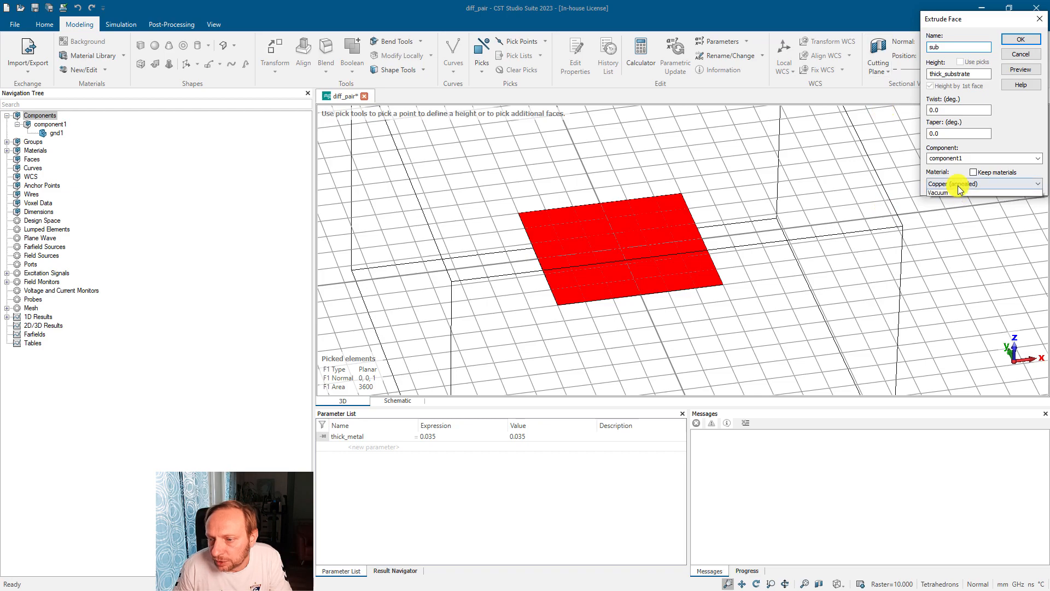
# Load FR-4 (lossy) from the material library as the extrusion's material
pyautogui.click(957, 184)
pyautogui.click(957, 201)
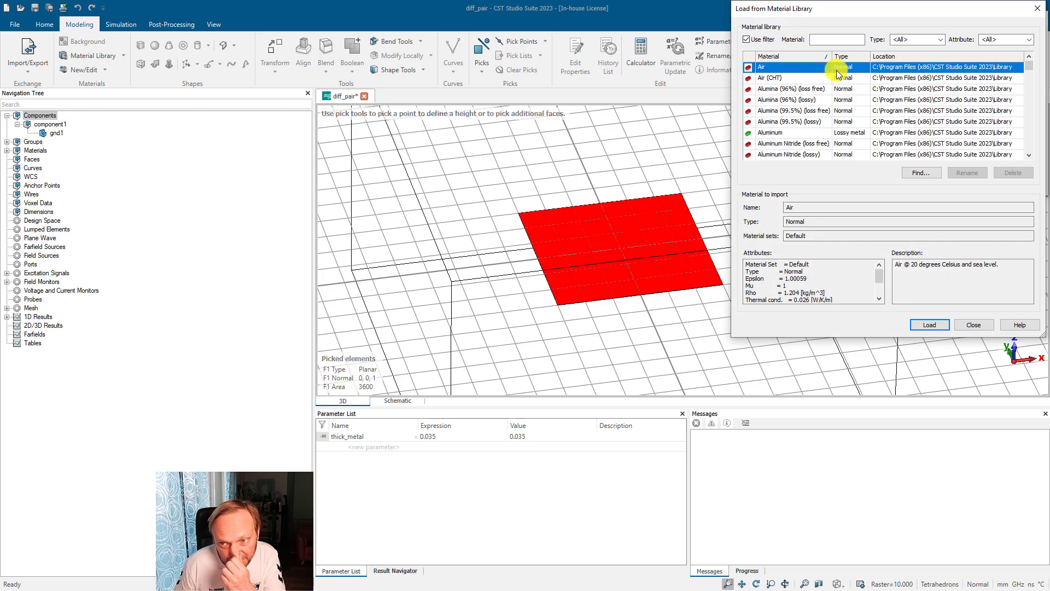
pyautogui.click(827, 43)
pyautogui.write('Fr-4')
pyautogui.click(782, 77)
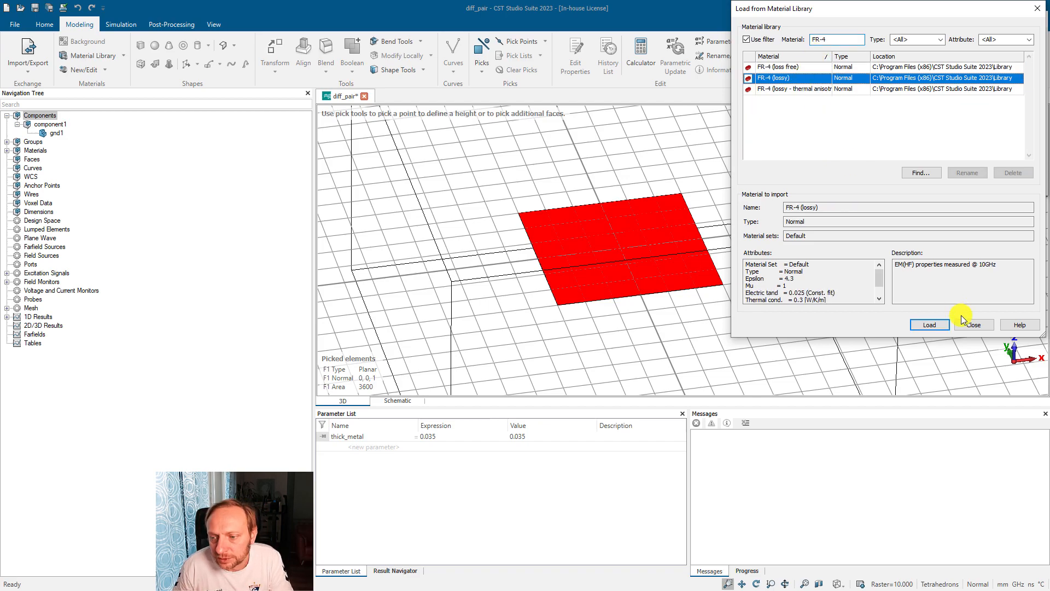
pyautogui.click(936, 325)
# Create the substrate extrusion, defining the missing parameter thick_substrate as 0.2
pyautogui.click(1021, 42)
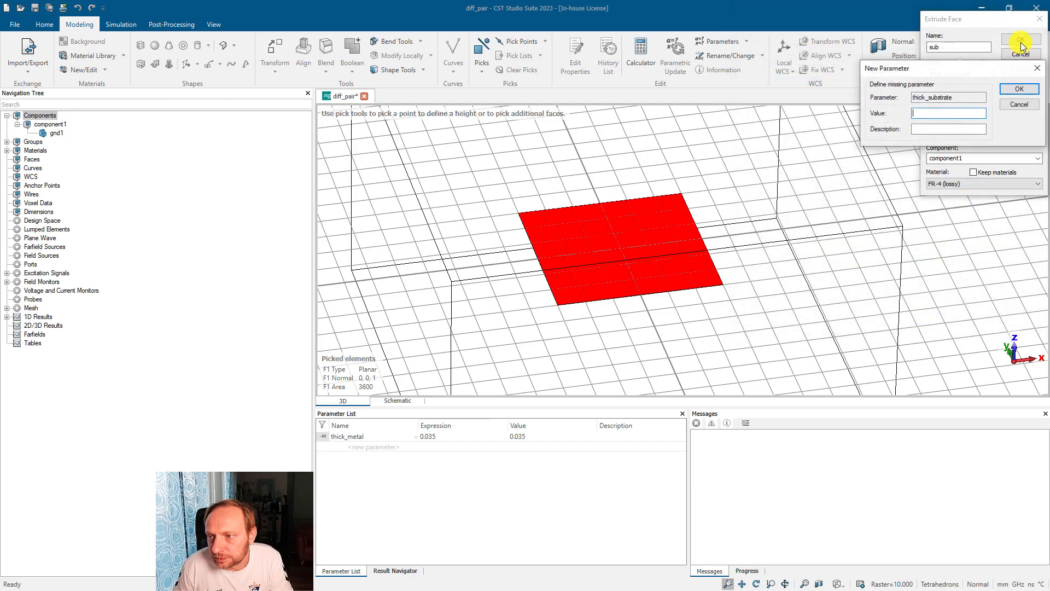
pyautogui.write('0.2')
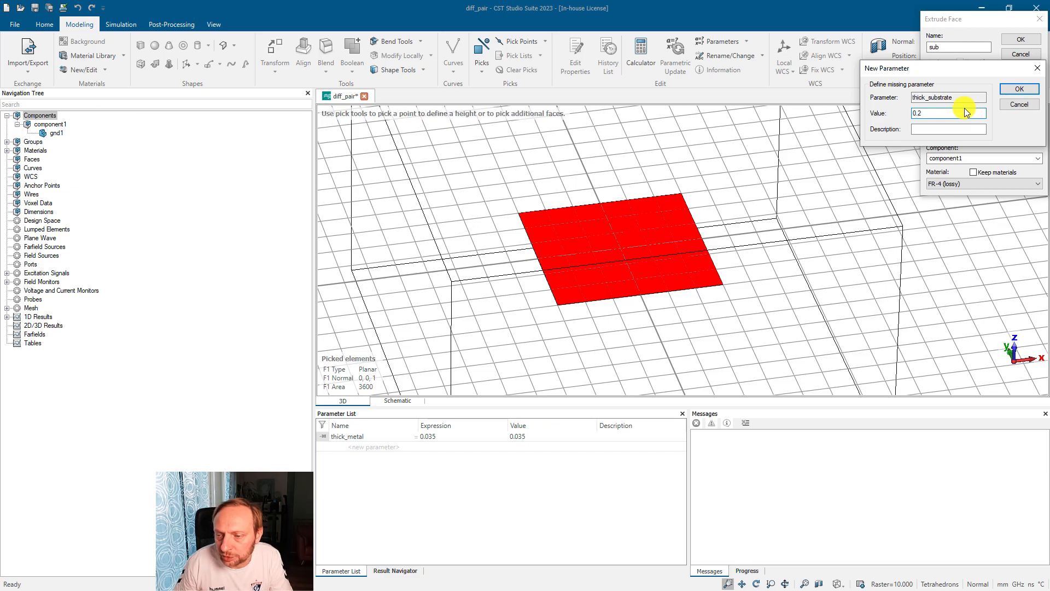
pyautogui.press('Return')
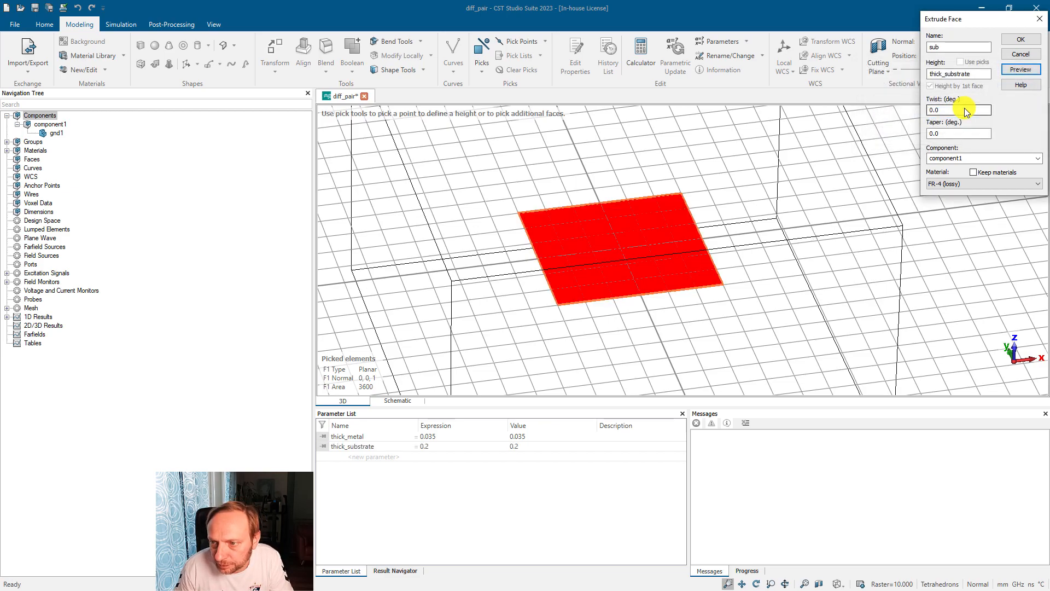
pyautogui.click(1020, 40)
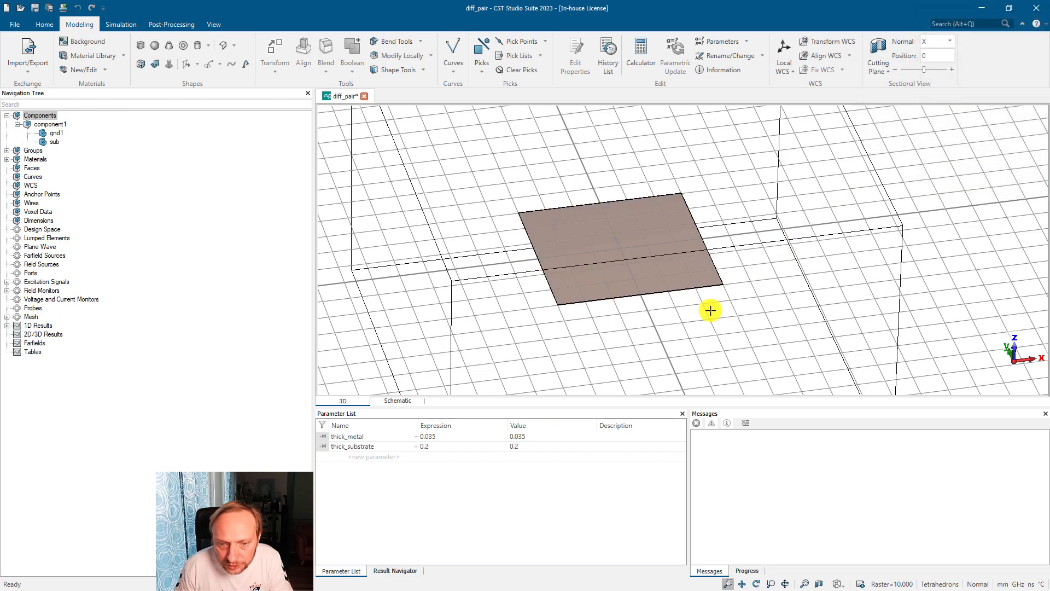
# Change the display colour of the FR-4 (lossy) material to green
pyautogui.scroll(5, 621, 311)
pyautogui.moveTo(453, 280); pyautogui.dragTo(499, 286, button='middle')
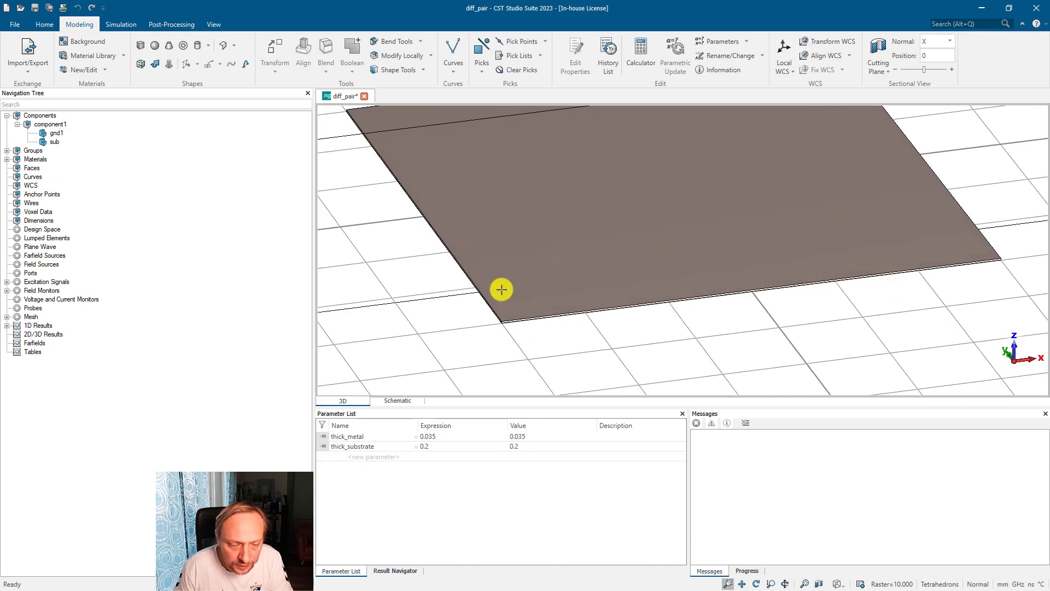
pyautogui.click(510, 225)
pyautogui.click(7, 159)
pyautogui.doubleClick(57, 176)
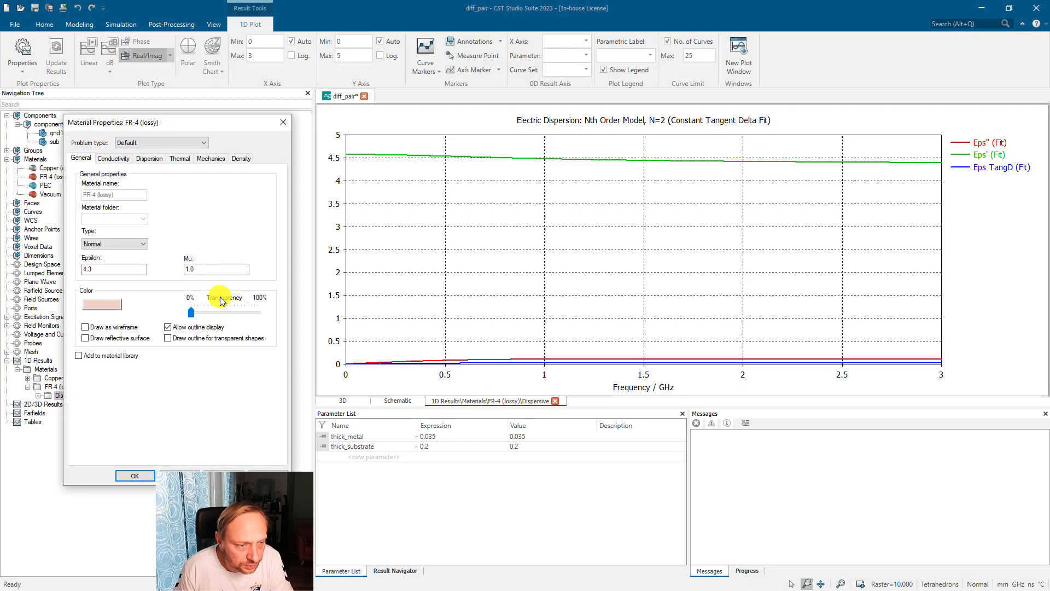
pyautogui.click(113, 302)
pyautogui.click(155, 281)
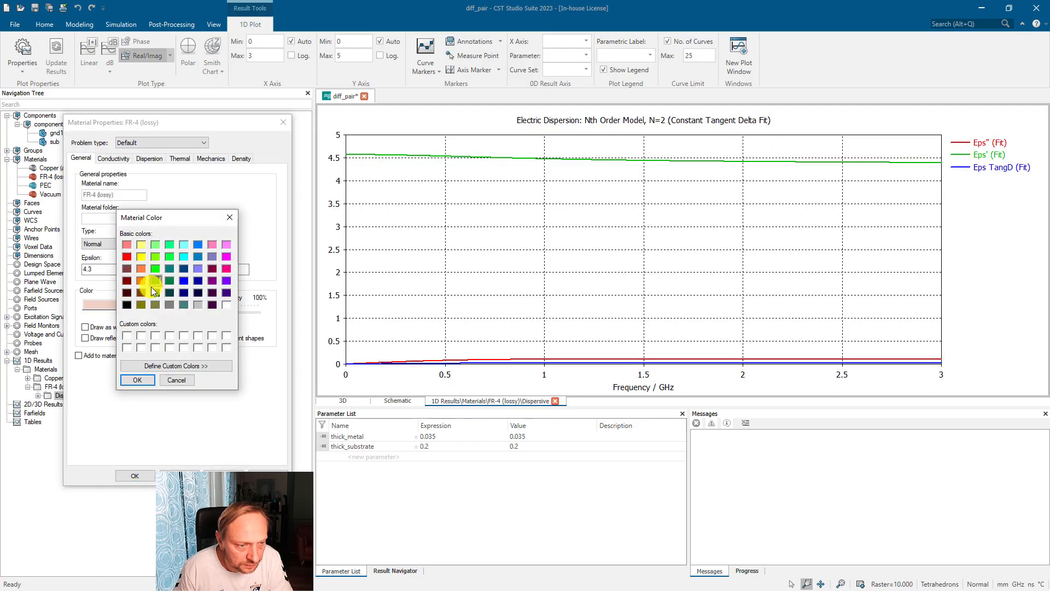
pyautogui.click(137, 379)
pyautogui.click(134, 475)
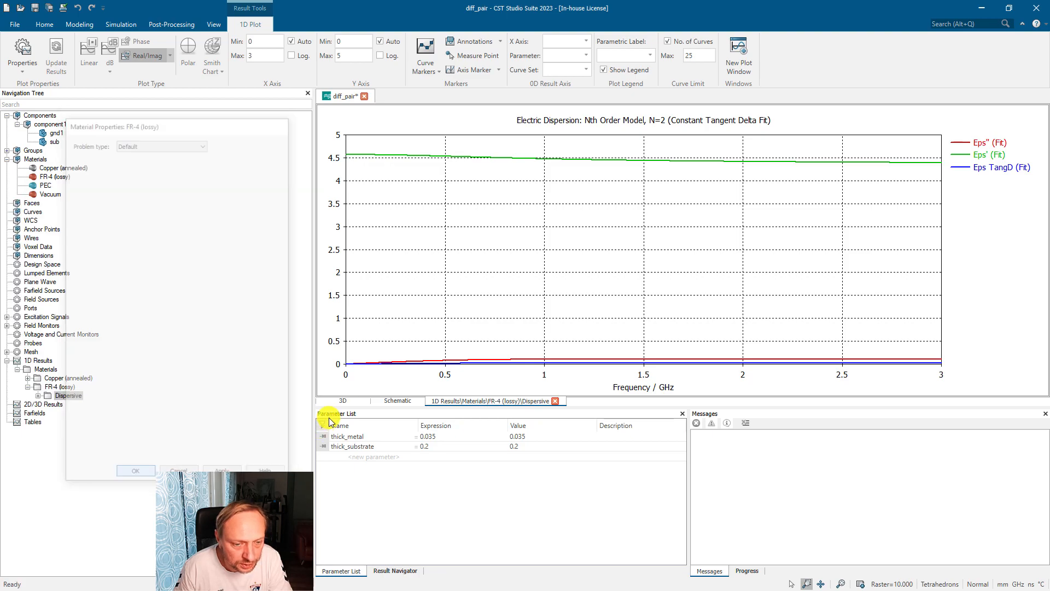
# Return to the 3D model and pick the bottom corner point of gnd1 and the top corner point of sub at X -30, Y -30
pyautogui.click(343, 400)
pyautogui.doubleClick(663, 310)
pyautogui.moveTo(562, 323); pyautogui.dragTo(550, 282, button='middle')
pyautogui.scroll(1, 490, 243)
pyautogui.scroll(2, 490, 243)
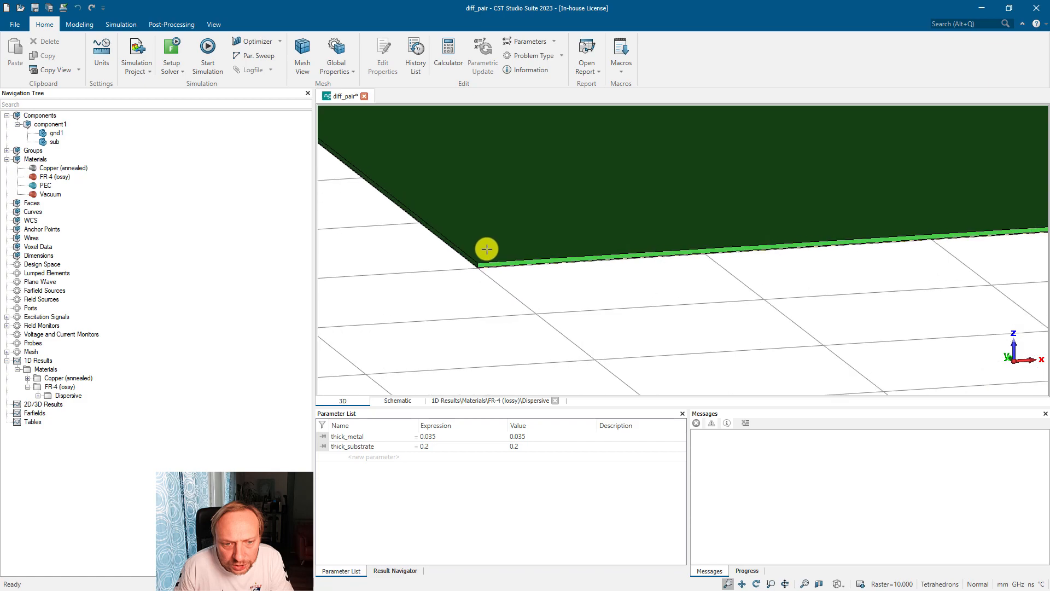
pyautogui.scroll(1, 481, 266)
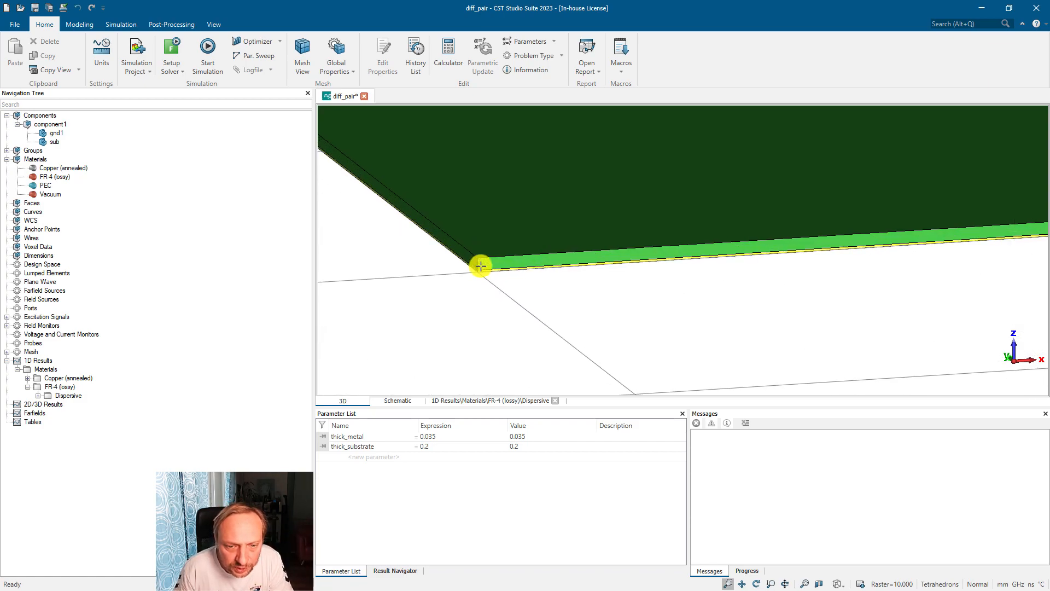
pyautogui.scroll(2, 481, 281)
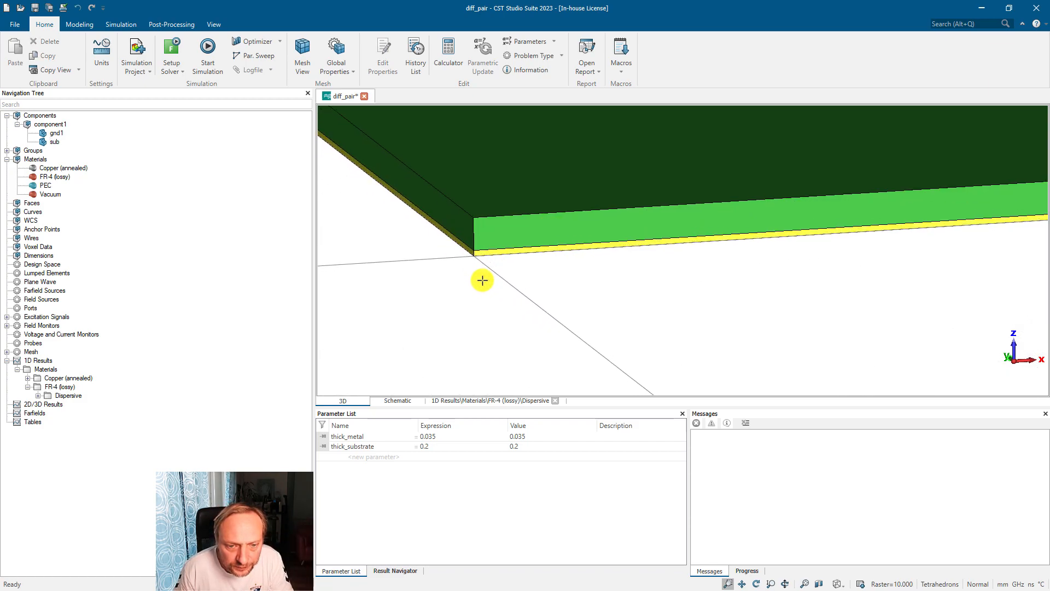
pyautogui.moveTo(481, 280); pyautogui.dragTo(487, 343, button='middle')
pyautogui.press('p')
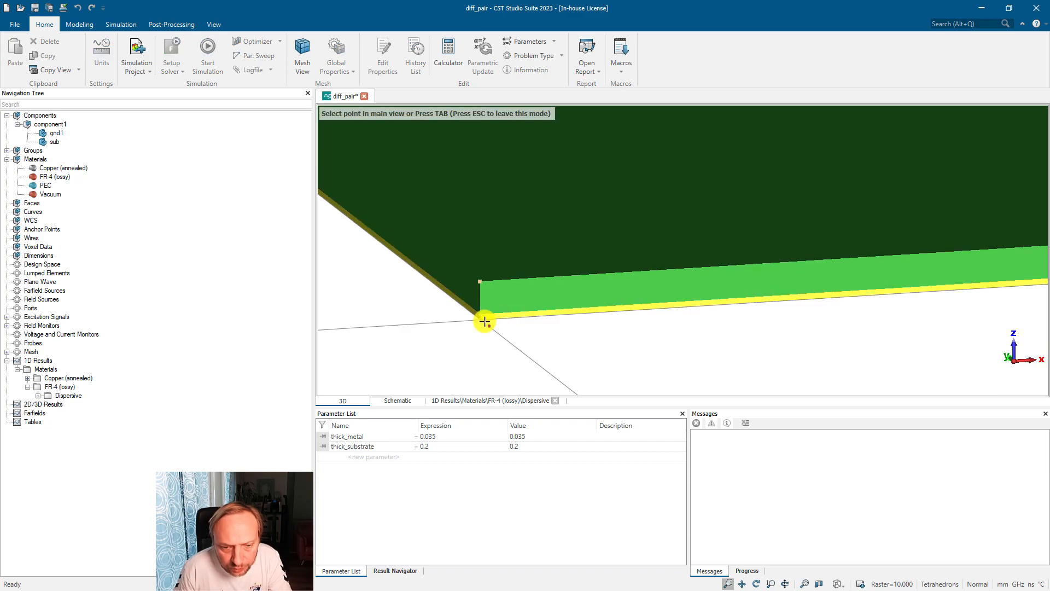
pyautogui.click(481, 321)
pyautogui.click(481, 280)
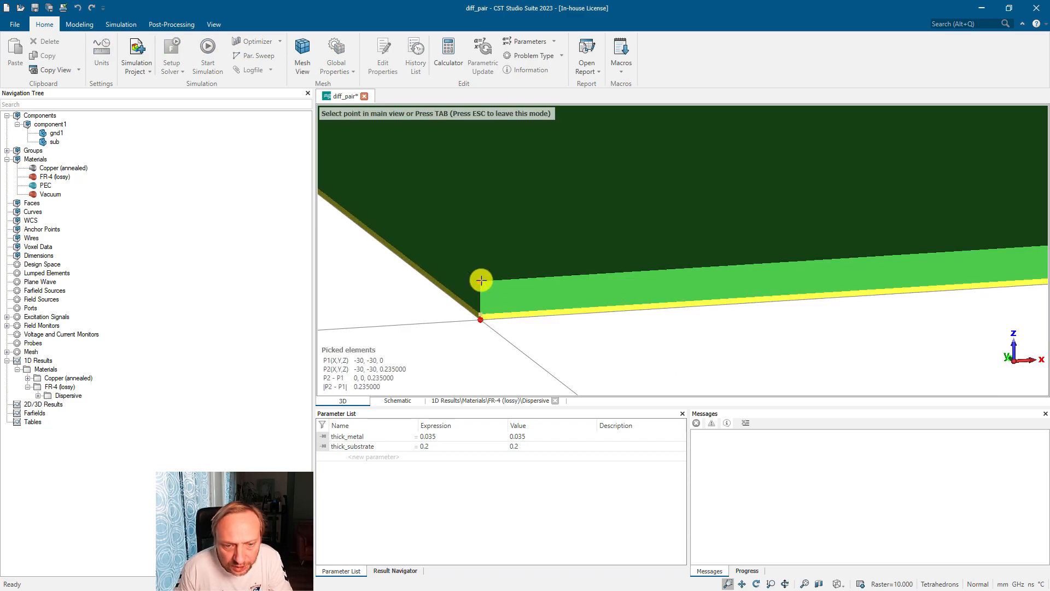
# Translate a copy of gnd1 and sub upward along the vector between the two picked points
pyautogui.doubleClick(500, 316)
pyautogui.keyDown('ctrl'); pyautogui.doubleClick(506, 293); pyautogui.keyUp('ctrl')
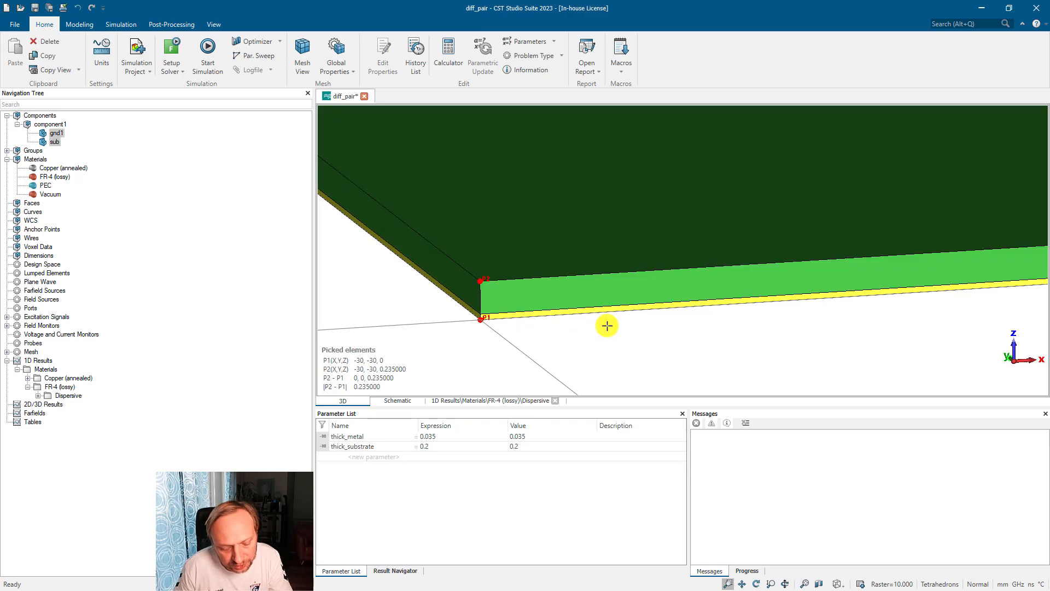
pyautogui.press('t')
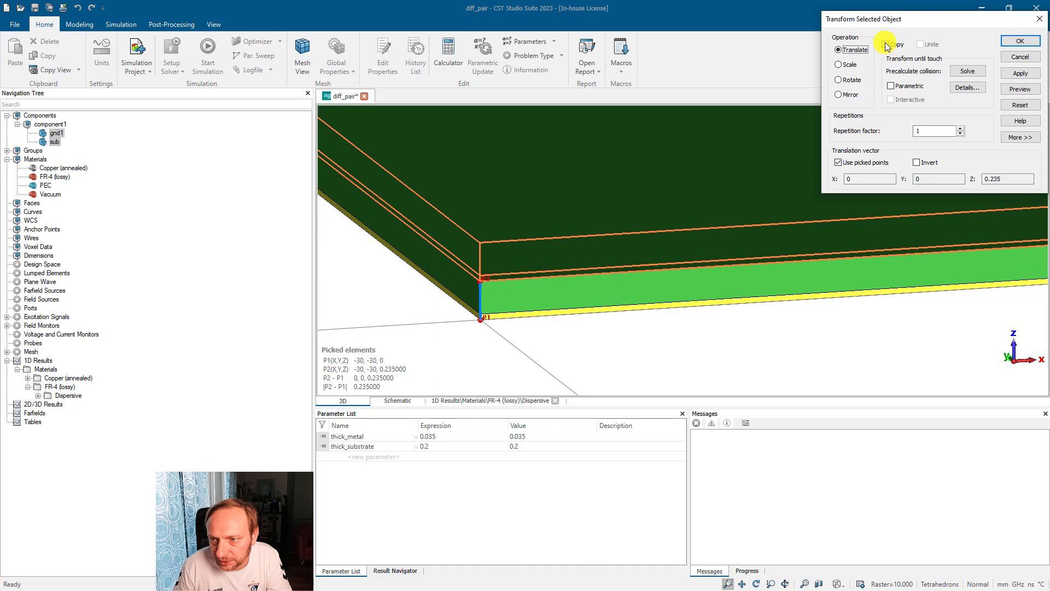
pyautogui.click(1020, 41)
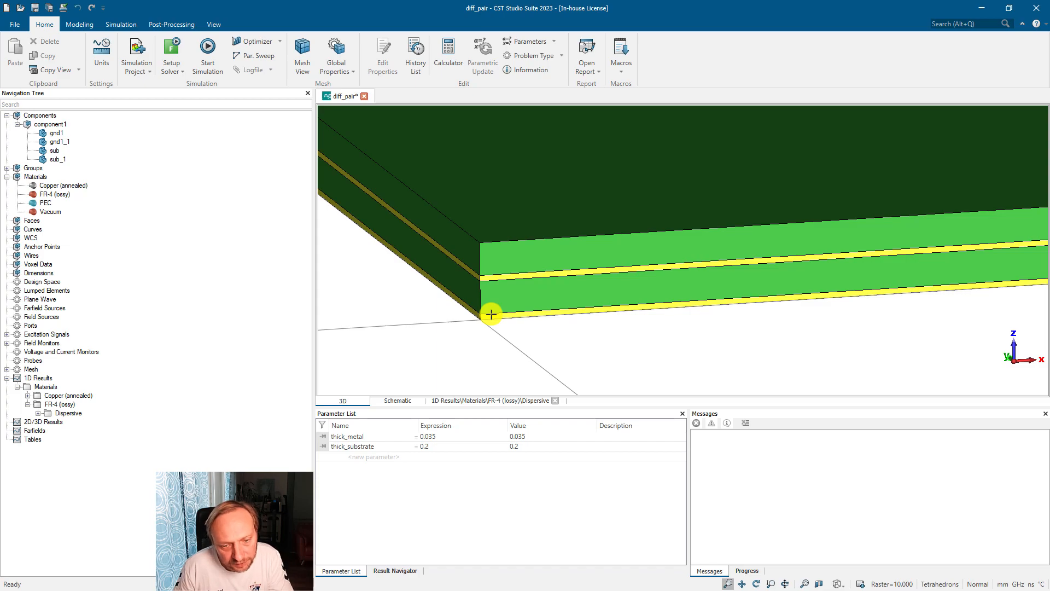
# Pick the bottom corner point of gnd1_1 and the top corner point of sub_1 at the same board corner
pyautogui.scroll(3, 481, 281)
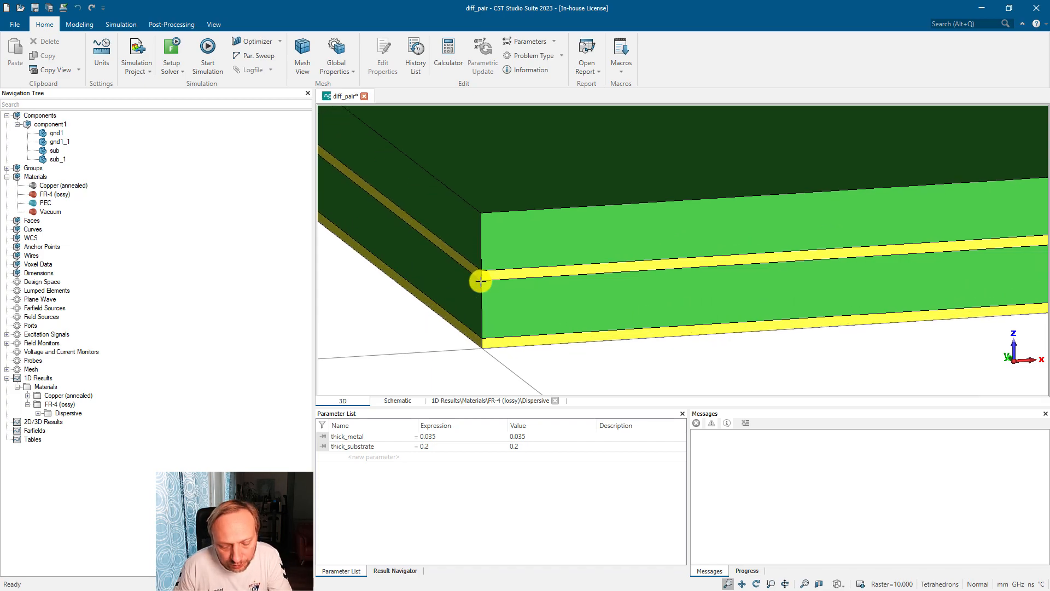
pyautogui.press('p')
pyautogui.doubleClick(481, 281)
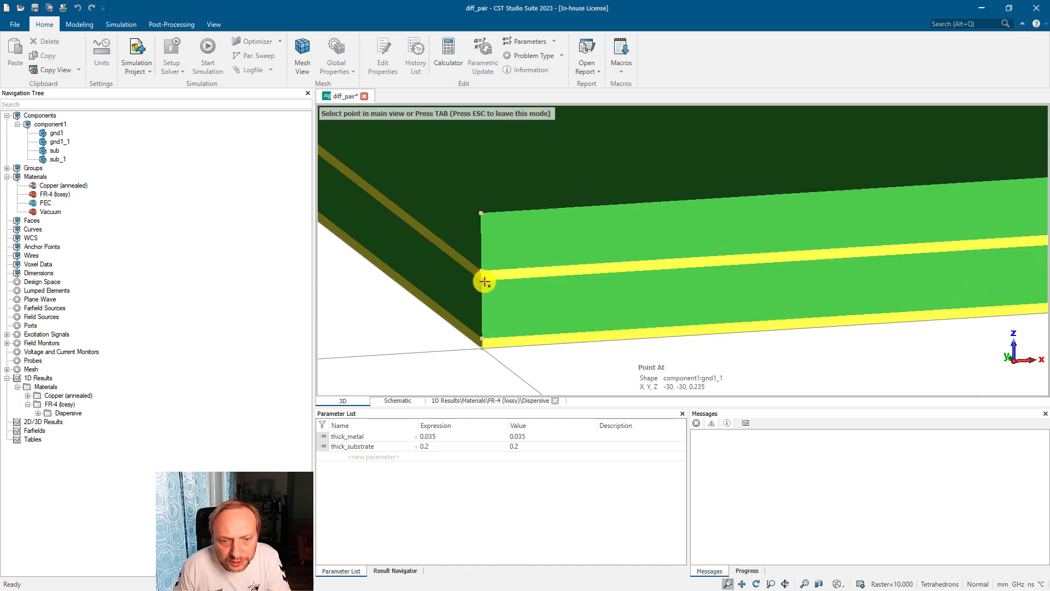
pyautogui.doubleClick(481, 212)
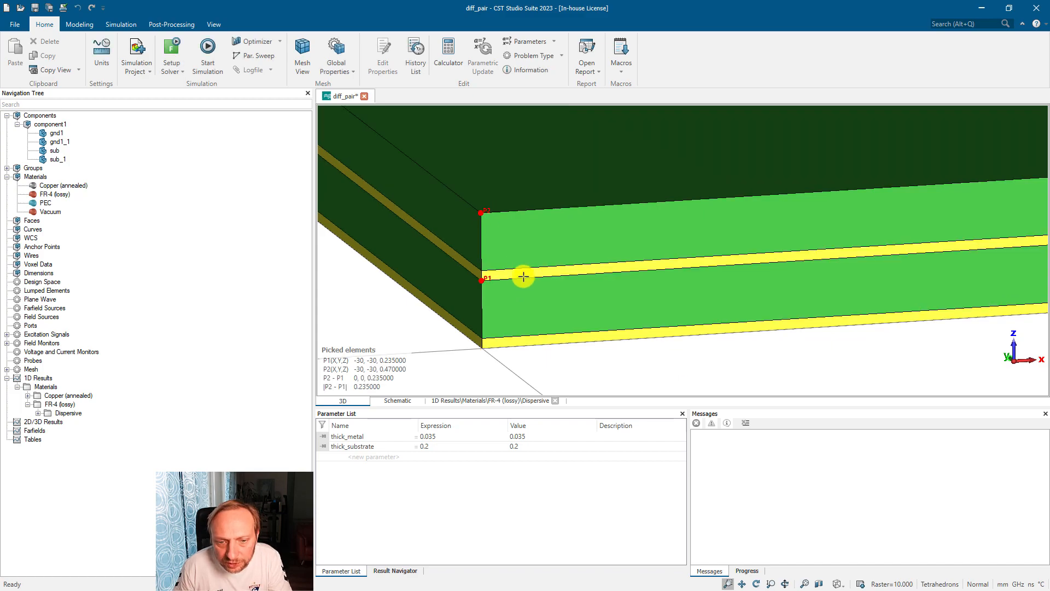
# Translate a copy of gnd1_1 and sub_1 upward by the picked-point vector to add a third layer pair
pyautogui.click(536, 247)
pyautogui.rightClick(536, 246)
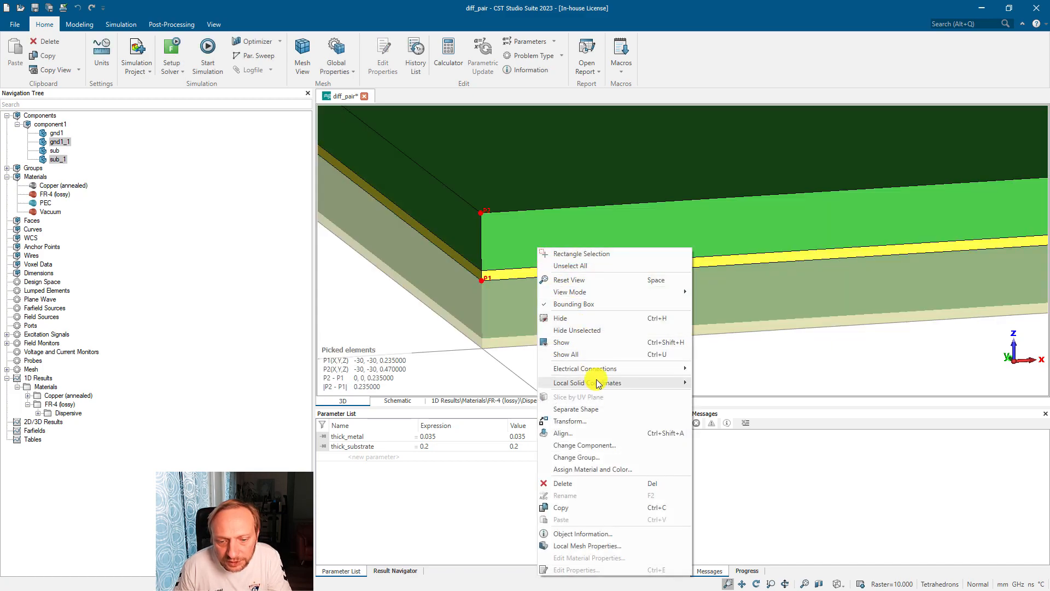
pyautogui.click(610, 420)
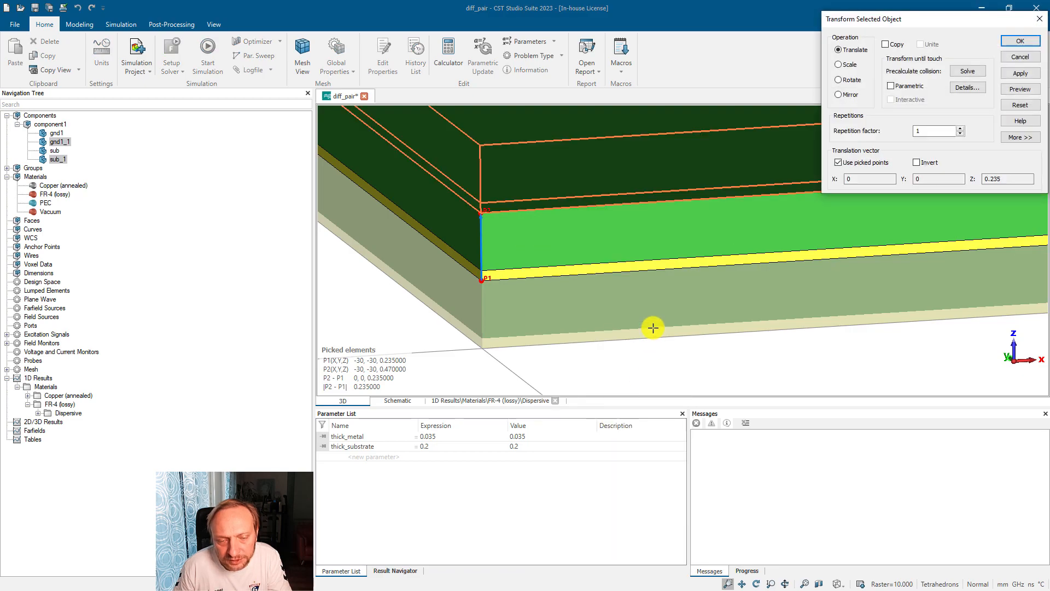
pyautogui.scroll(-1, 572, 251)
pyautogui.scroll(-1, 619, 280)
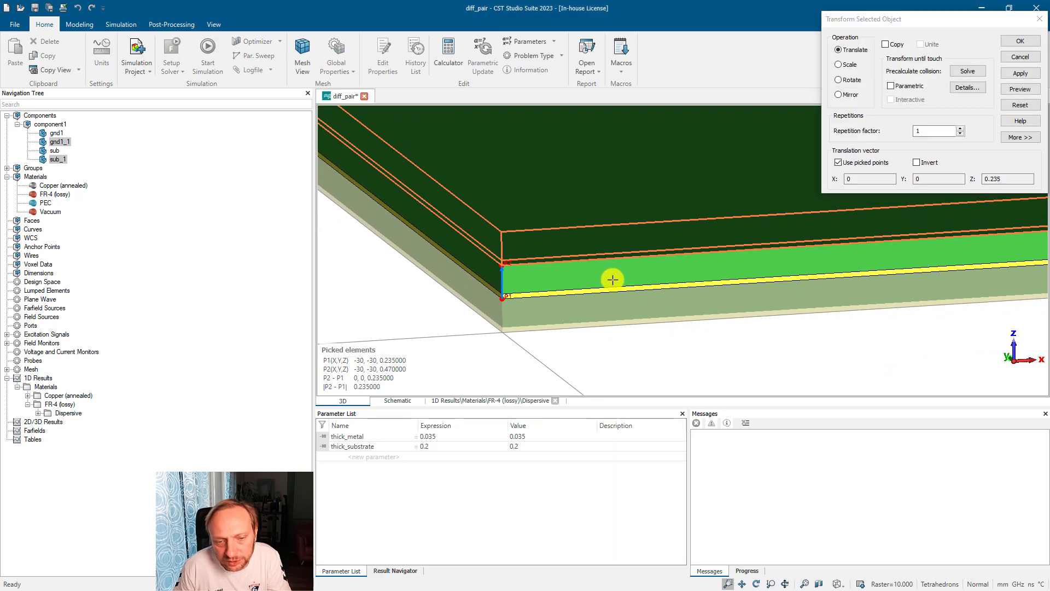
pyautogui.click(884, 45)
pyautogui.click(1019, 41)
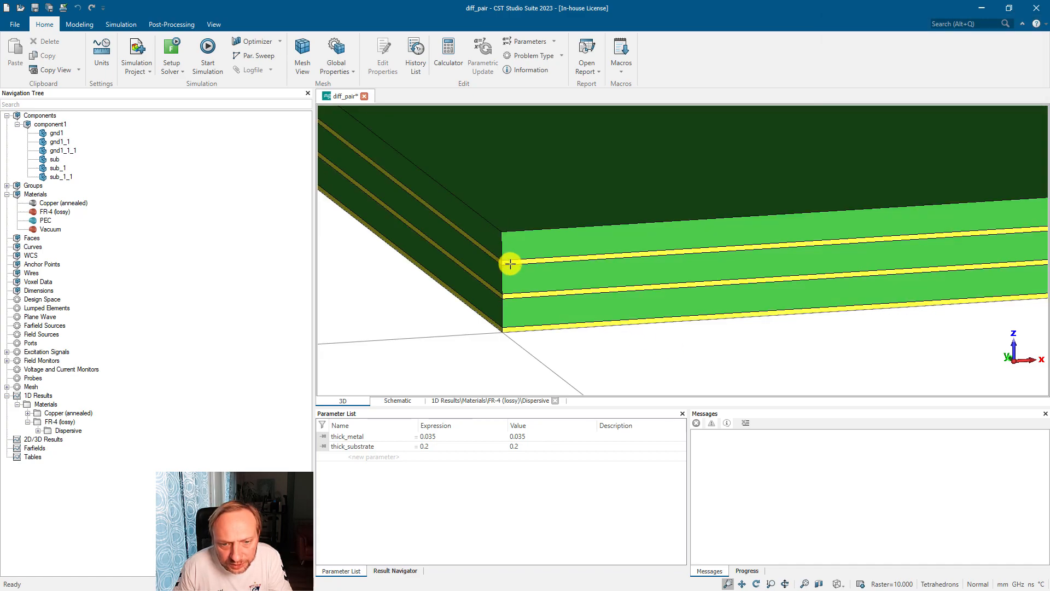
pyautogui.keyDown('ctrl'); pyautogui.moveTo(520, 340); pyautogui.dragTo(523, 326); pyautogui.keyUp('ctrl')
pyautogui.scroll(-5, 590, 232)
pyautogui.moveTo(590, 230); pyautogui.dragTo(564, 342, button='middle')
pyautogui.scroll(3, 556, 271)
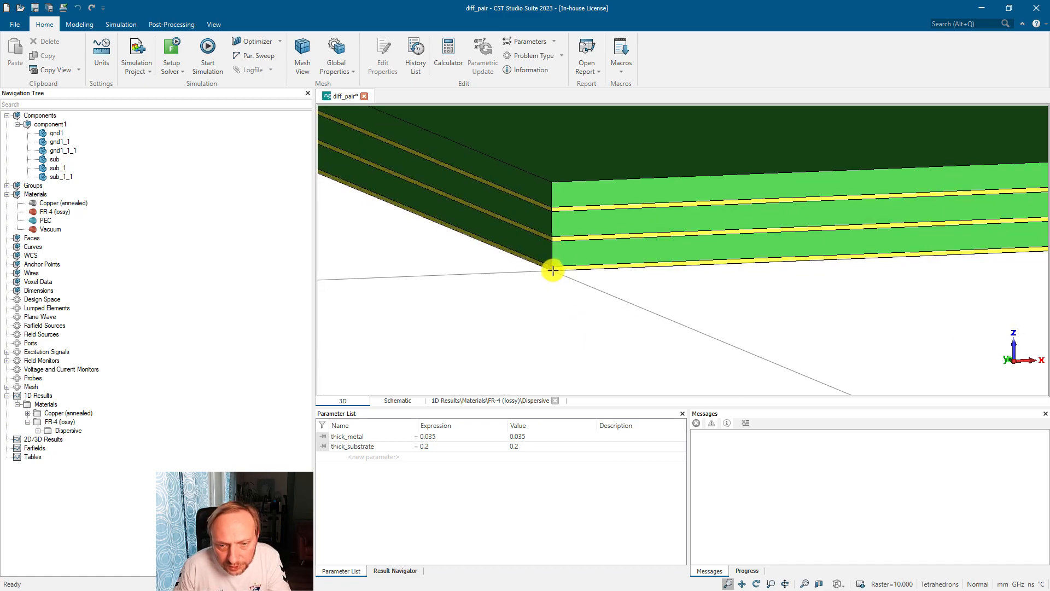
# Pick the bottom corner points of gnd1 and gnd1_1 at the board corner X -30, Y -30
pyautogui.press('p')
pyautogui.click(552, 270)
pyautogui.press('p')
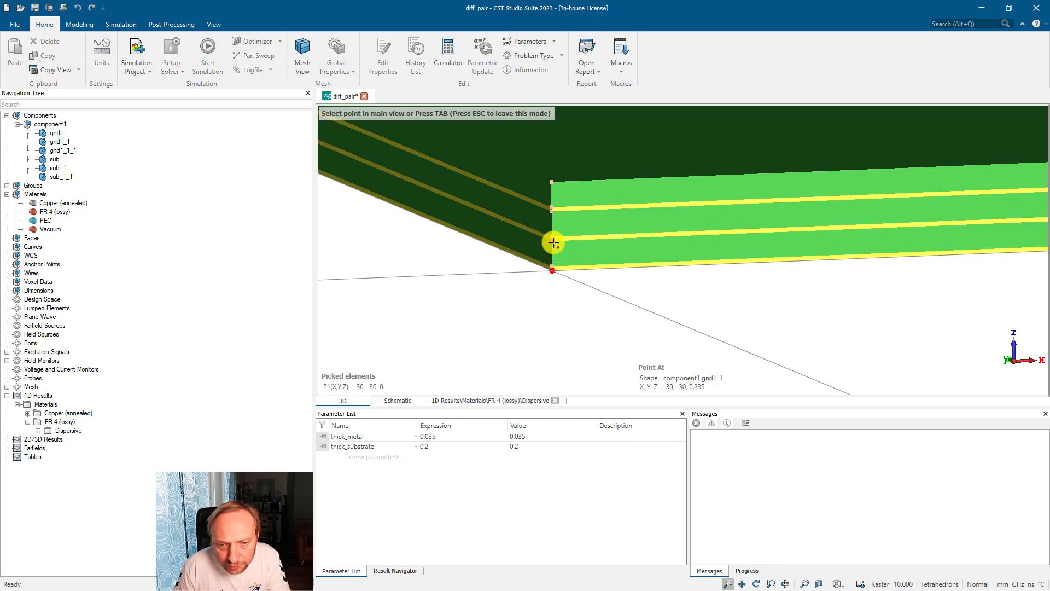
pyautogui.click(552, 240)
# Translate a copy of sub downward along the inverted vector between the two picked points
pyautogui.click(586, 252)
pyautogui.rightClick(586, 252)
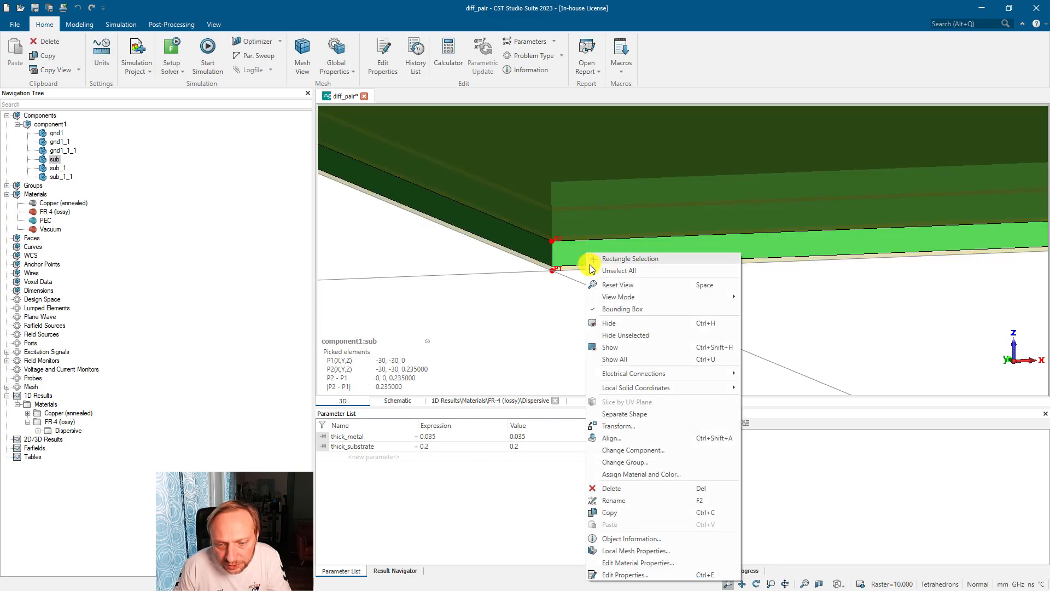
pyautogui.click(647, 429)
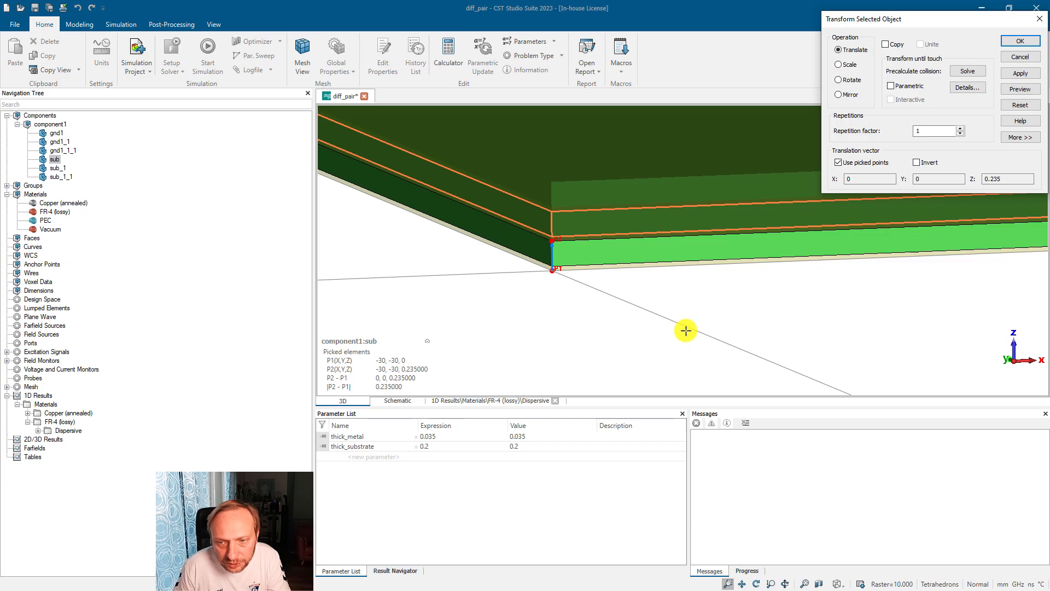
pyautogui.click(923, 163)
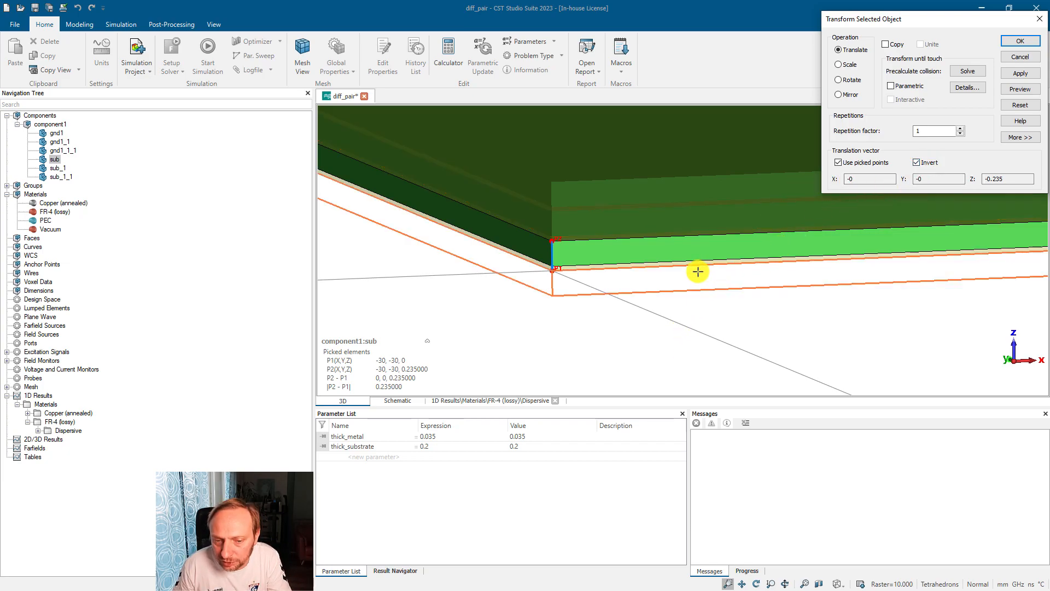
pyautogui.click(885, 44)
pyautogui.click(1020, 41)
pyautogui.doubleClick(700, 336)
# Pick the top face of sub_1_1 and align the local coordinate system with it
pyautogui.moveTo(632, 306); pyautogui.dragTo(560, 350, button='middle')
pyautogui.scroll(-3, 560, 350)
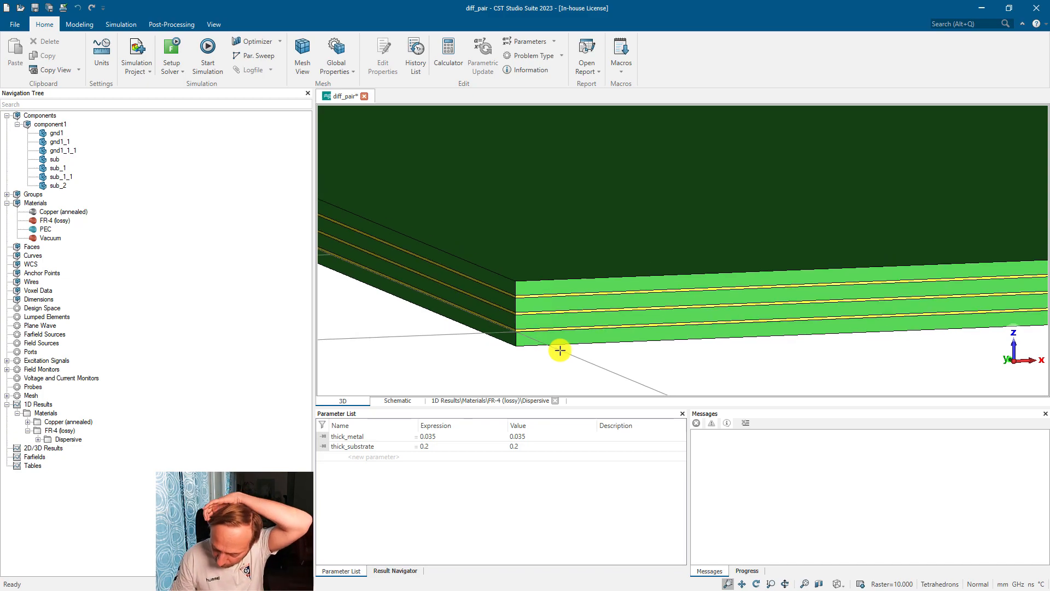
pyautogui.scroll(-5, 560, 351)
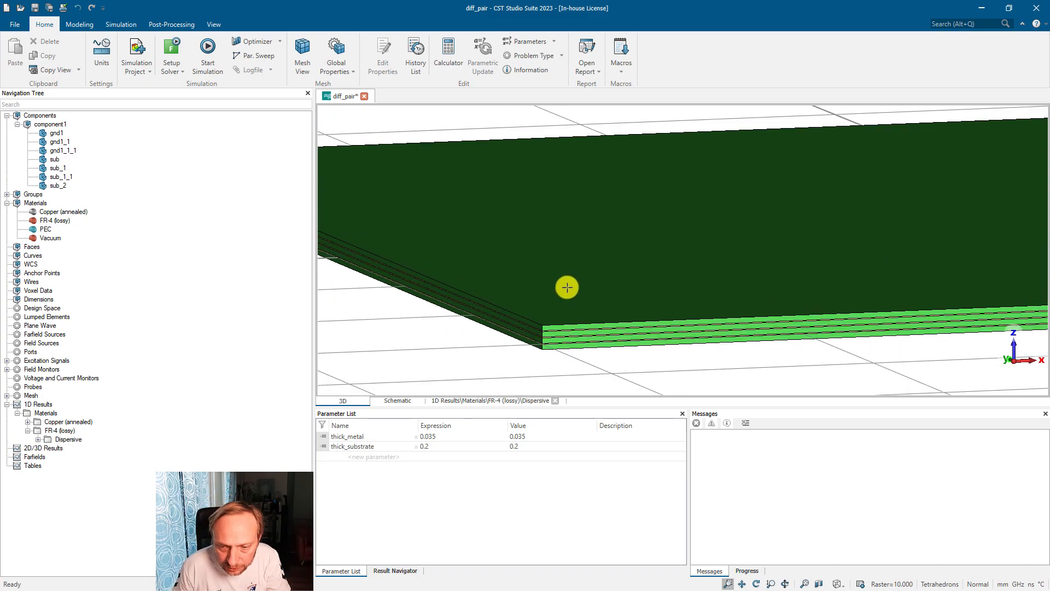
pyautogui.moveTo(565, 286); pyautogui.dragTo(709, 280, button='middle')
pyautogui.moveTo(545, 281)
pyautogui.keyDown('ctrl'); pyautogui.mouseDown()
pyautogui.moveTo(539, 271)
pyautogui.moveTo(548, 296)
pyautogui.mouseUp(); pyautogui.keyUp('ctrl')
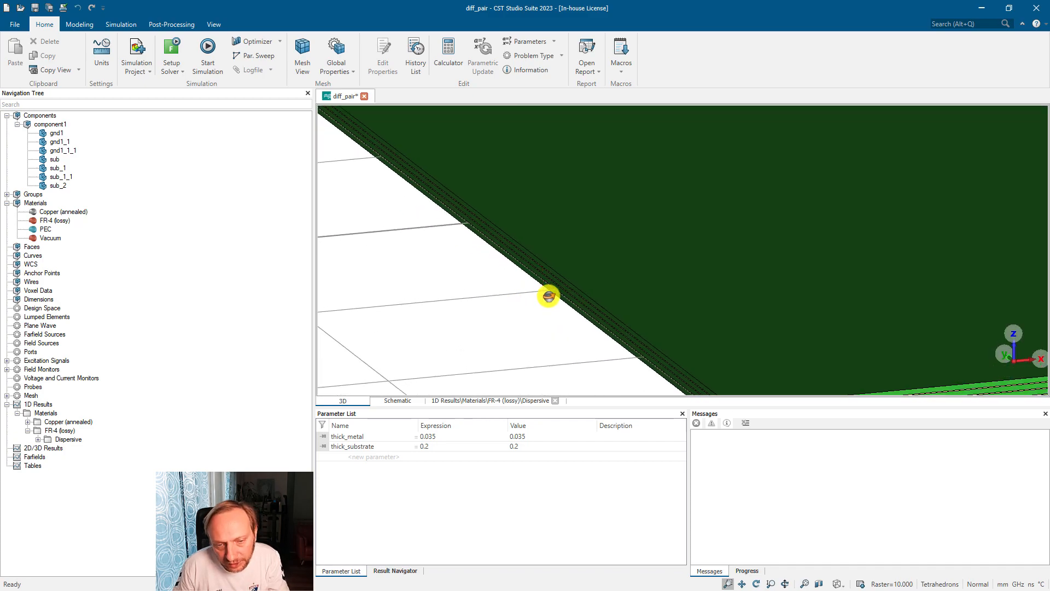
pyautogui.click(564, 246)
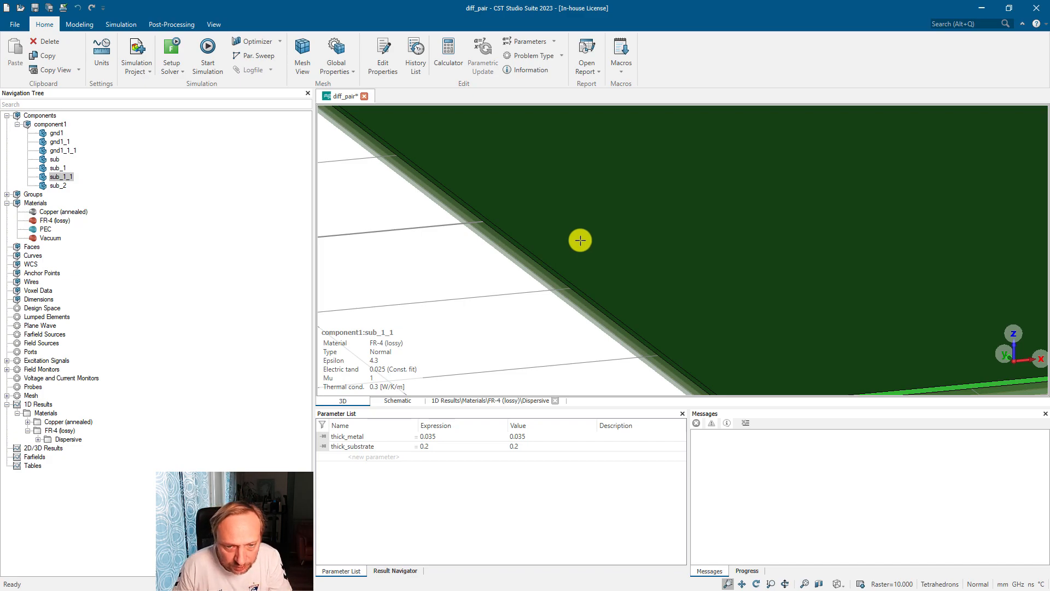
pyautogui.scroll(-3, 580, 240)
pyautogui.press('f')
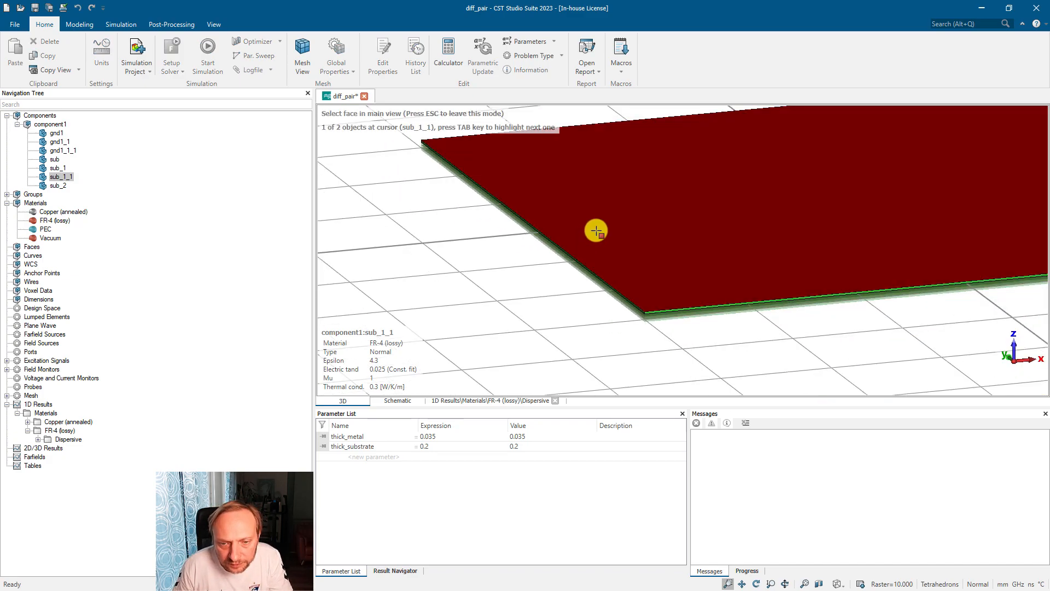
pyautogui.doubleClick(593, 227)
pyautogui.press('w')
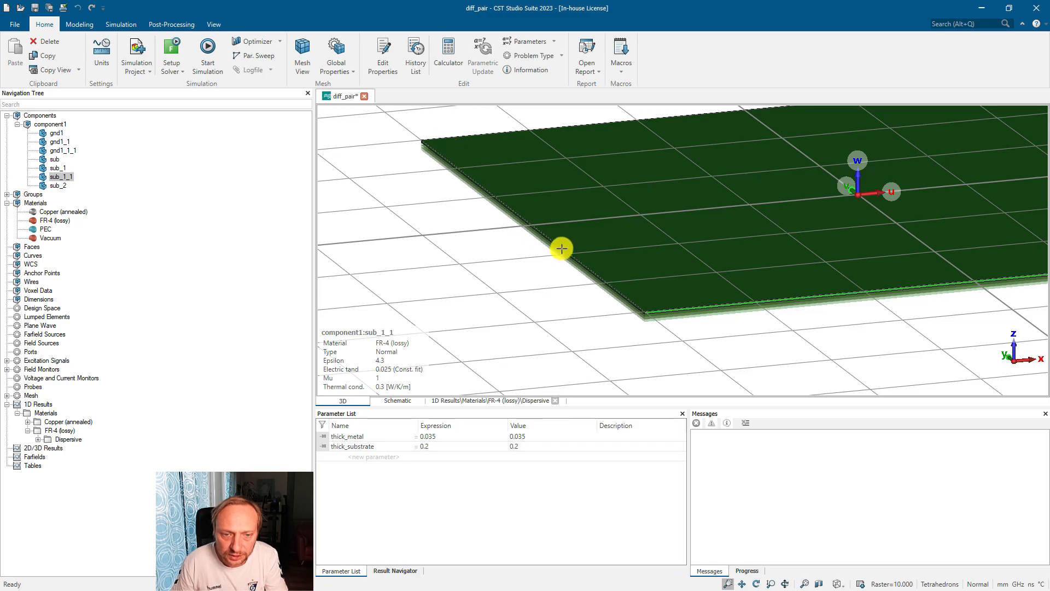
# Pick the top edge of sub_1_1 at X -30 and move the local coordinate system to that edge's midpoint
pyautogui.scroll(5, 527, 216)
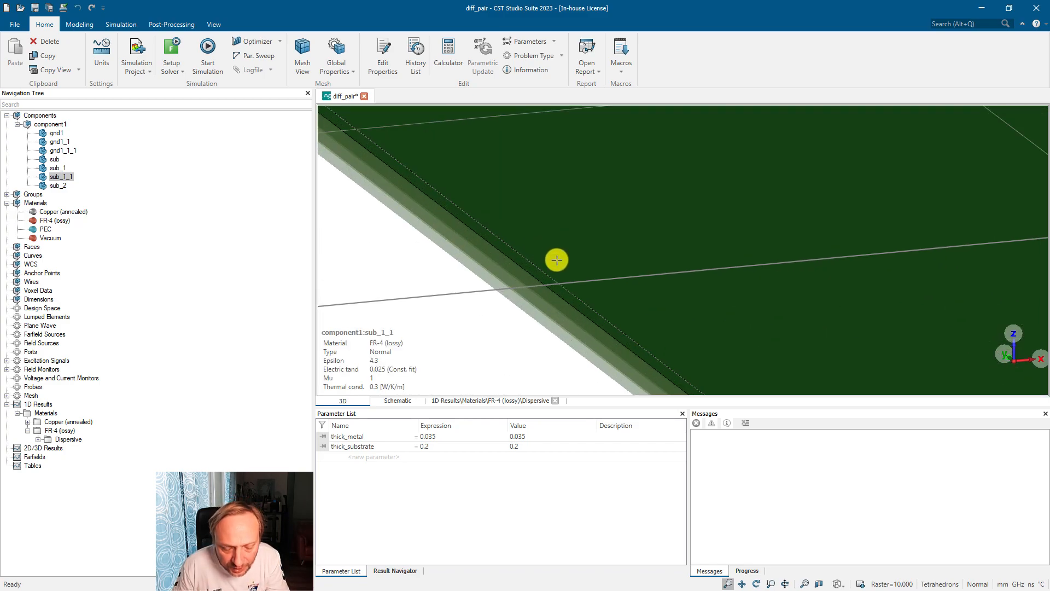
pyautogui.press('e')
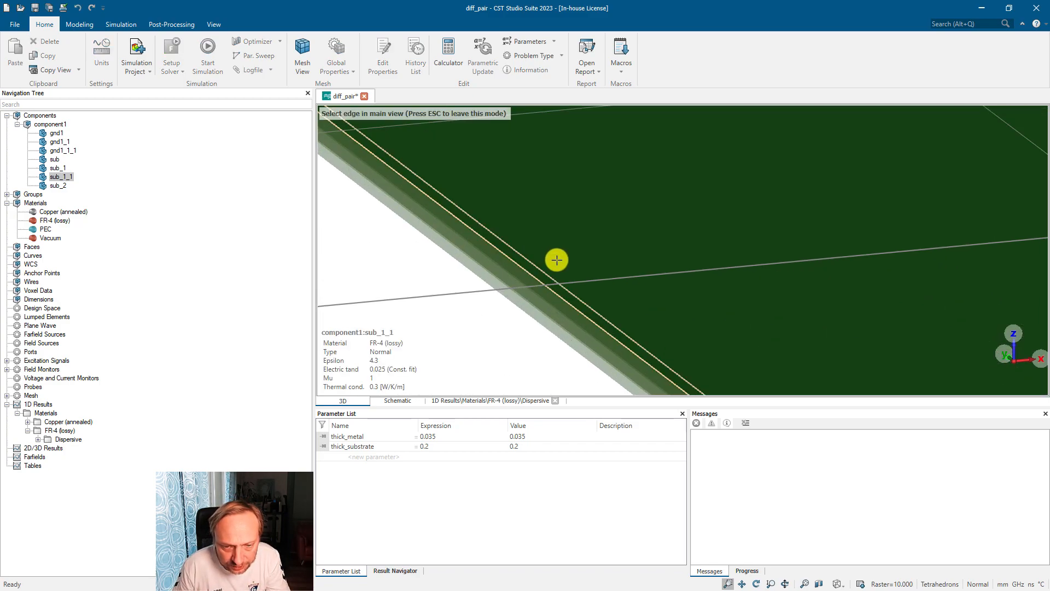
pyautogui.click(552, 276)
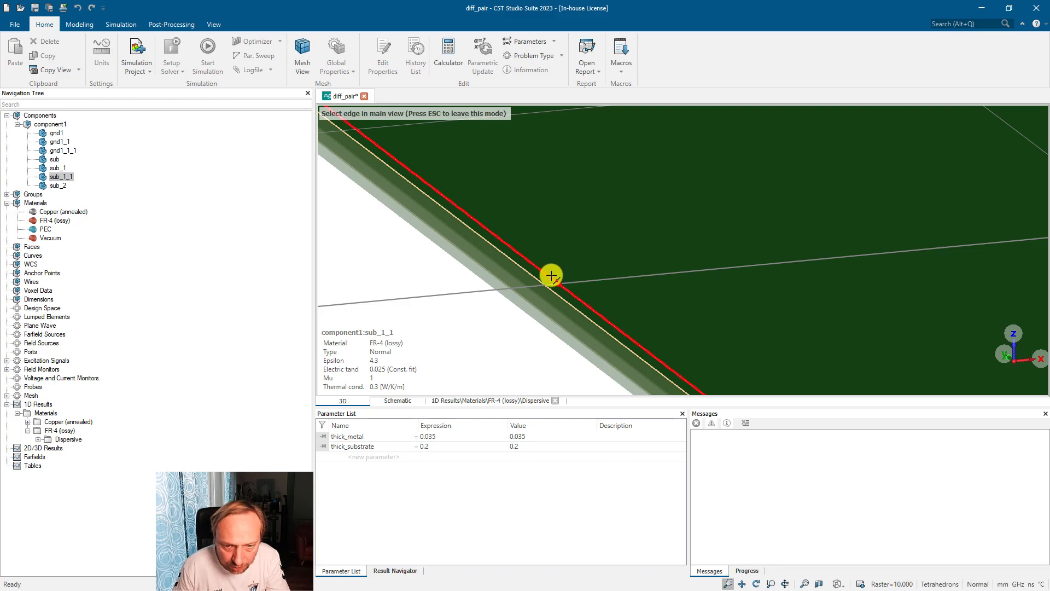
pyautogui.press('w')
# Start a curve line at the midpoint of the top board edge where the local coordinate system sits
pyautogui.moveTo(606, 310); pyautogui.dragTo(629, 297)
pyautogui.moveTo(629, 297); pyautogui.dragTo(503, 276, button='middle')
pyautogui.scroll(-2, 504, 276)
pyautogui.keyDown('ctrl'); pyautogui.moveTo(504, 277); pyautogui.dragTo(563, 309); pyautogui.keyUp('ctrl')
pyautogui.scroll(-2, 562, 309)
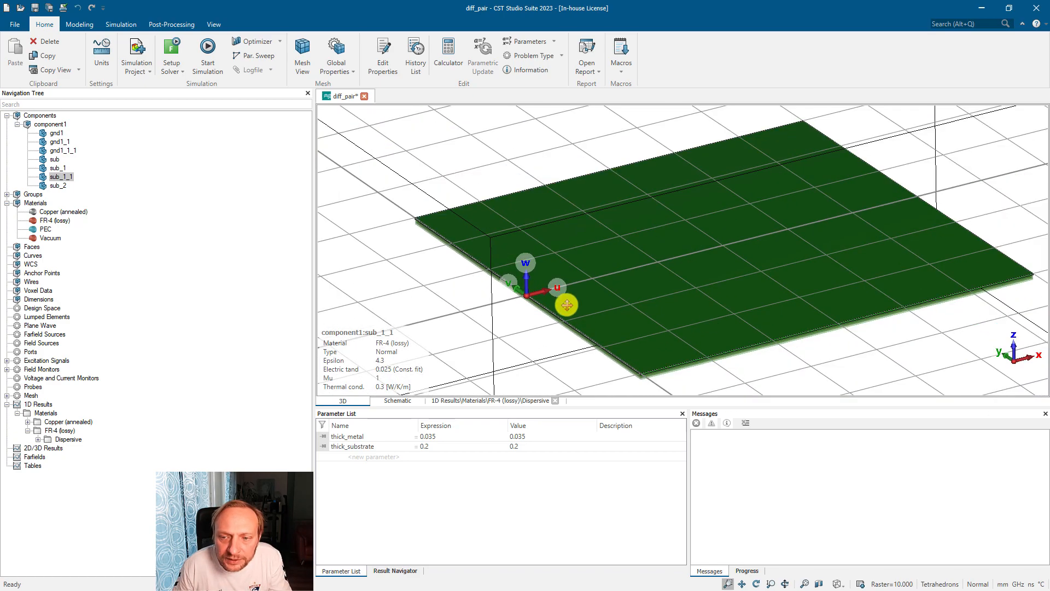
pyautogui.moveTo(573, 303); pyautogui.dragTo(555, 308, button='middle')
pyautogui.click(79, 24)
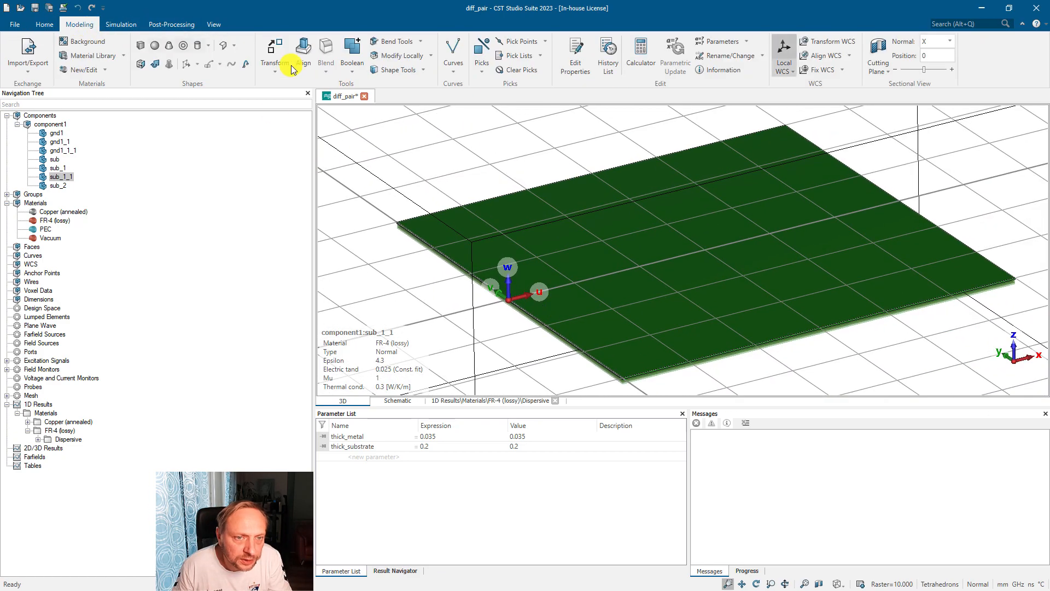
pyautogui.click(453, 69)
pyautogui.click(468, 103)
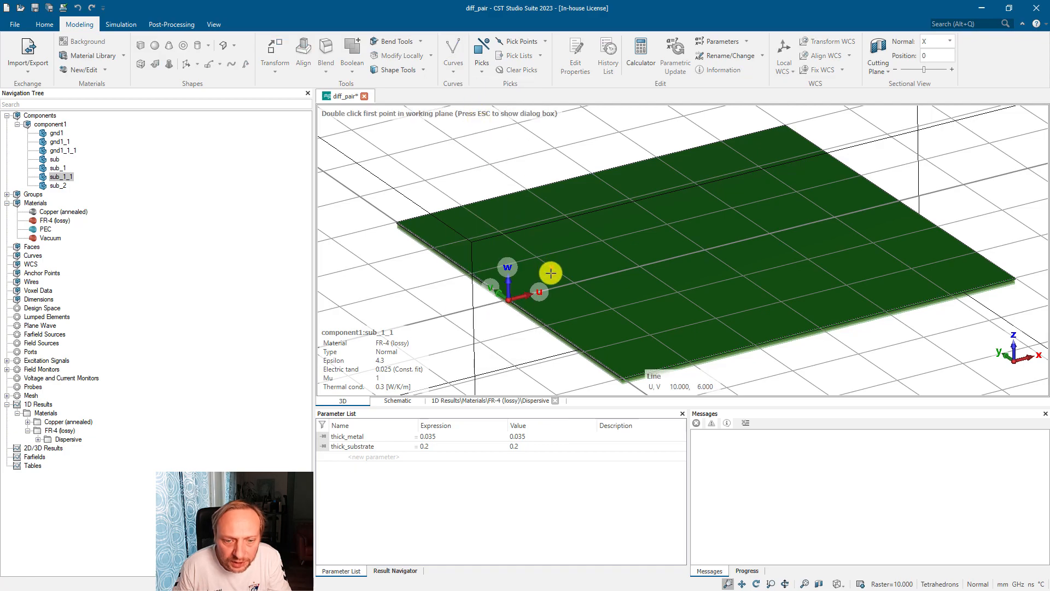
pyautogui.scroll(2, 550, 271)
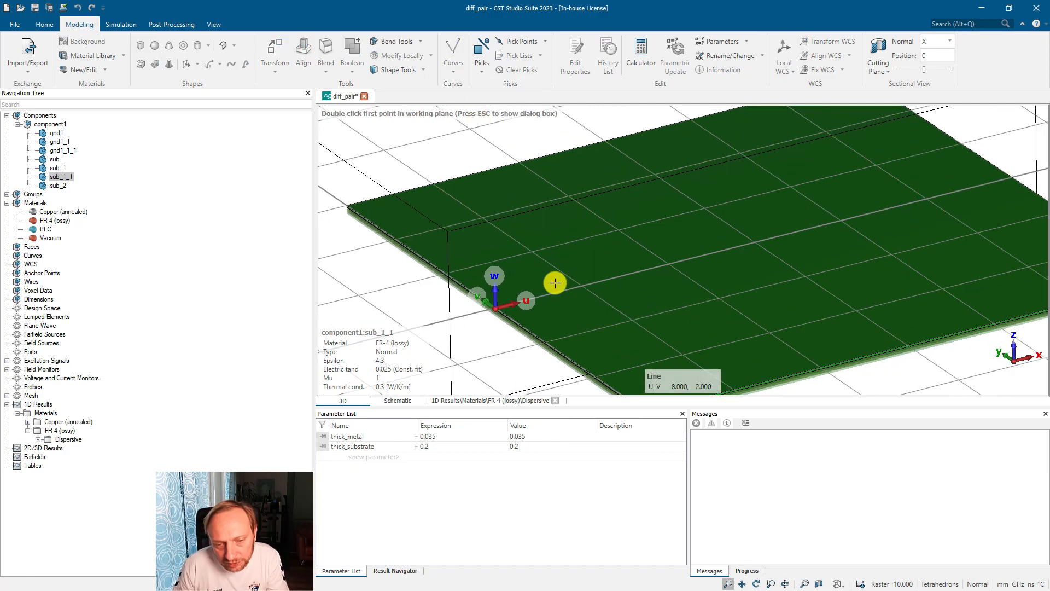
pyautogui.scroll(3, 490, 301)
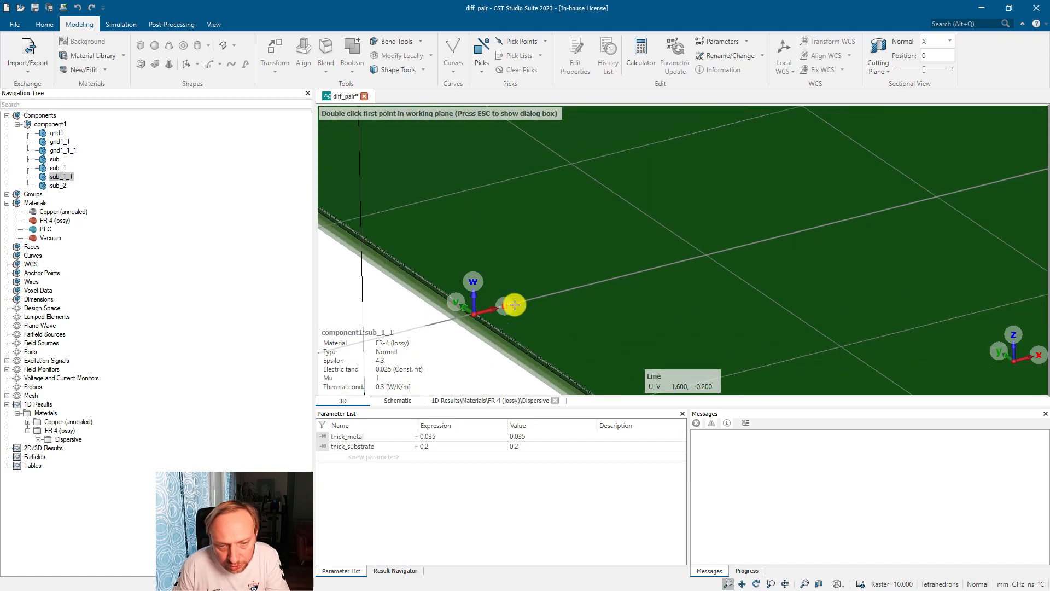
pyautogui.press('e')
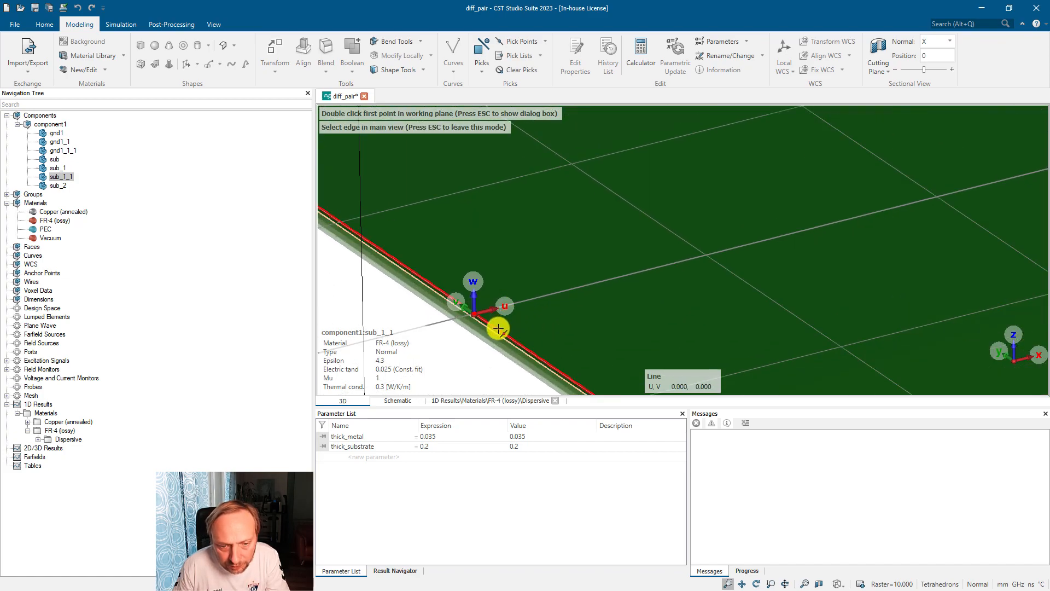
pyautogui.doubleClick(507, 326)
# End the line at U 30, V 0 and create it in curve1
pyautogui.scroll(-4, 726, 256)
pyautogui.moveTo(726, 256); pyautogui.dragTo(524, 318, button='middle')
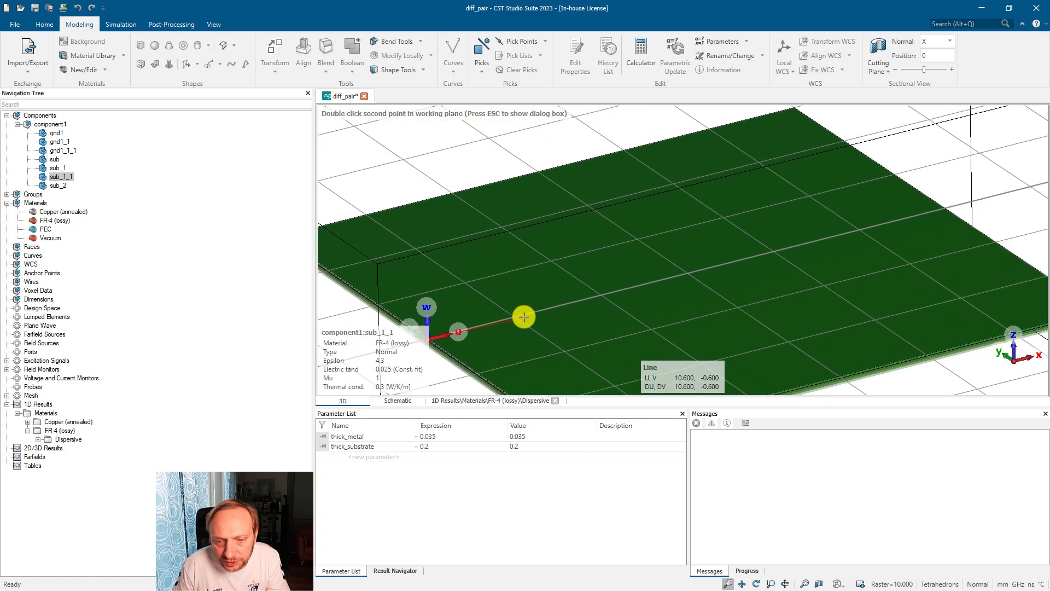
pyautogui.doubleClick(688, 275)
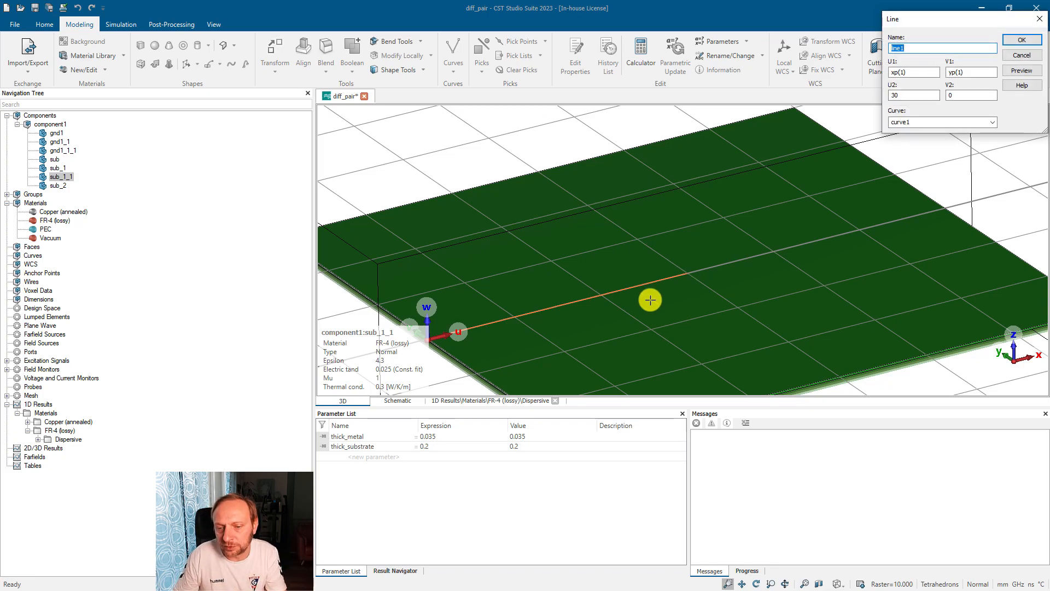
pyautogui.click(1018, 42)
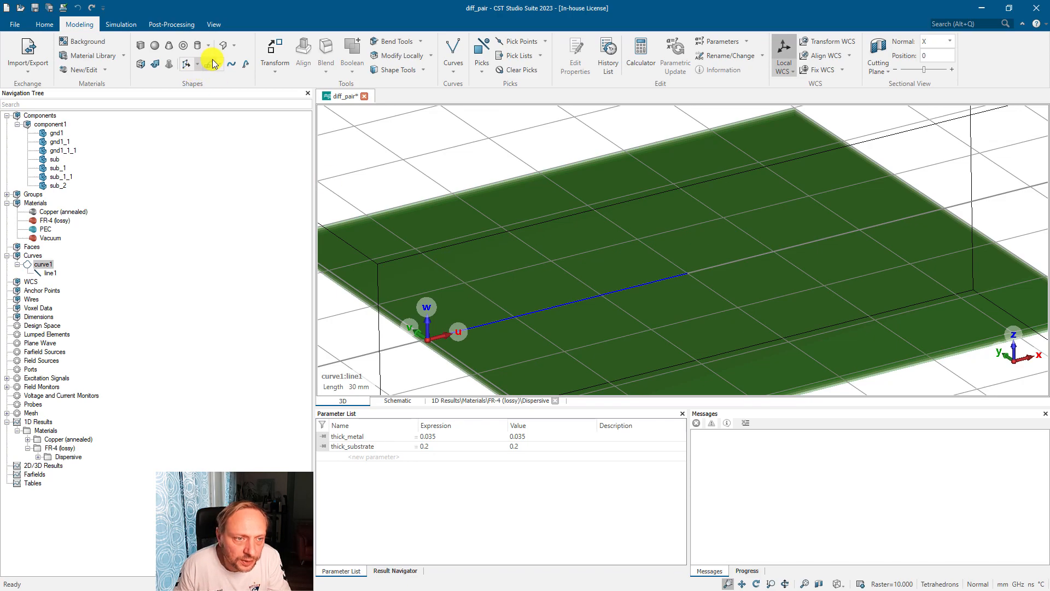
# Create a Copper (annealed) trace from the line, with thickness trace_thick and width trace_width
pyautogui.click(211, 64)
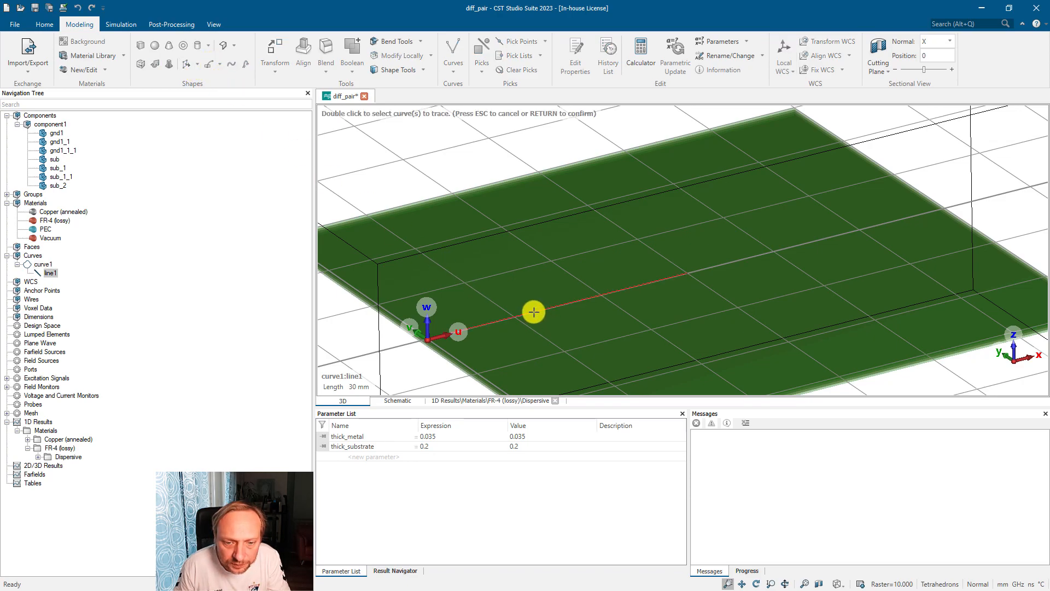
pyautogui.scroll(5, 534, 312)
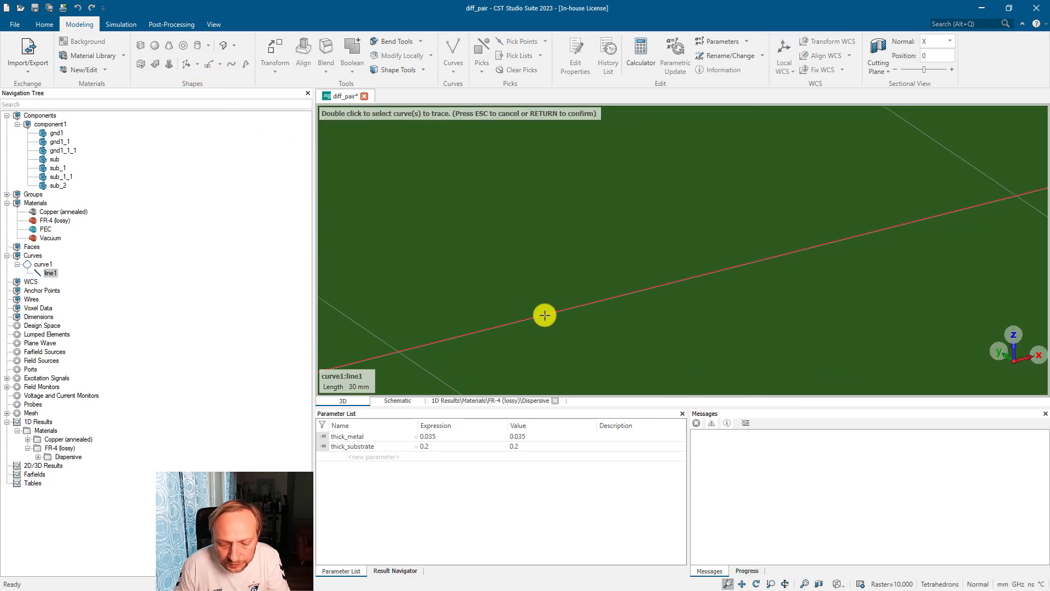
pyautogui.doubleClick(582, 300)
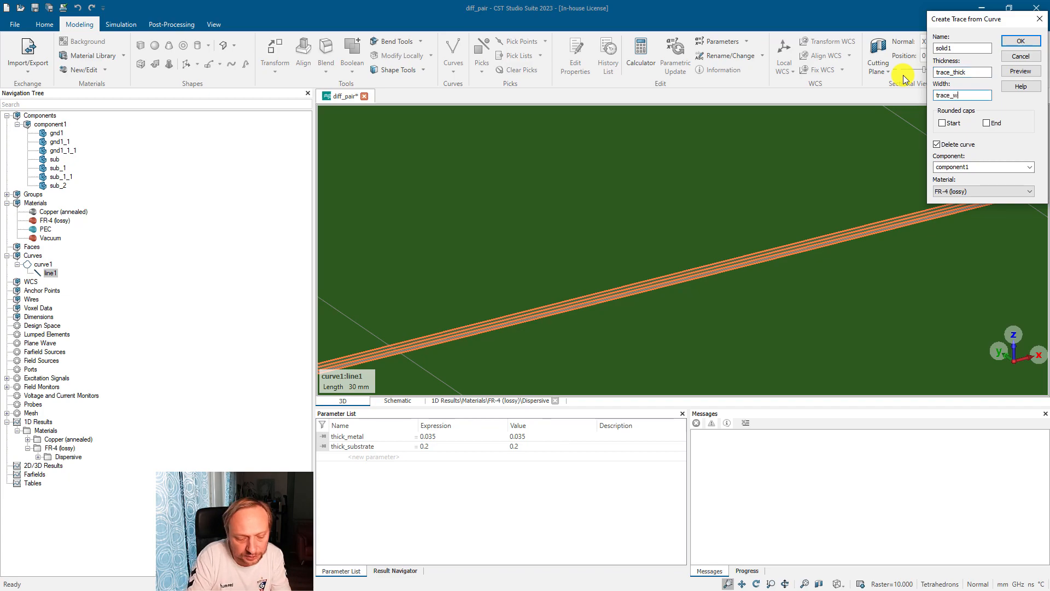
pyautogui.click(957, 187)
pyautogui.click(957, 220)
pyautogui.click(1018, 42)
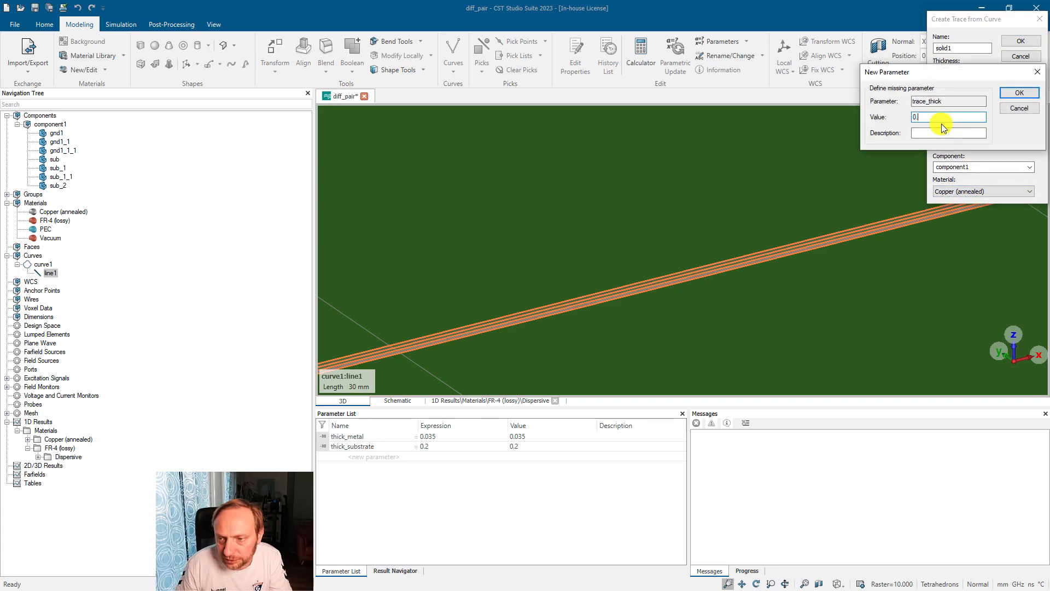
# Define the missing parameters trace_thick as 0.035 and trace_width as 0.4
pyautogui.press('Return')
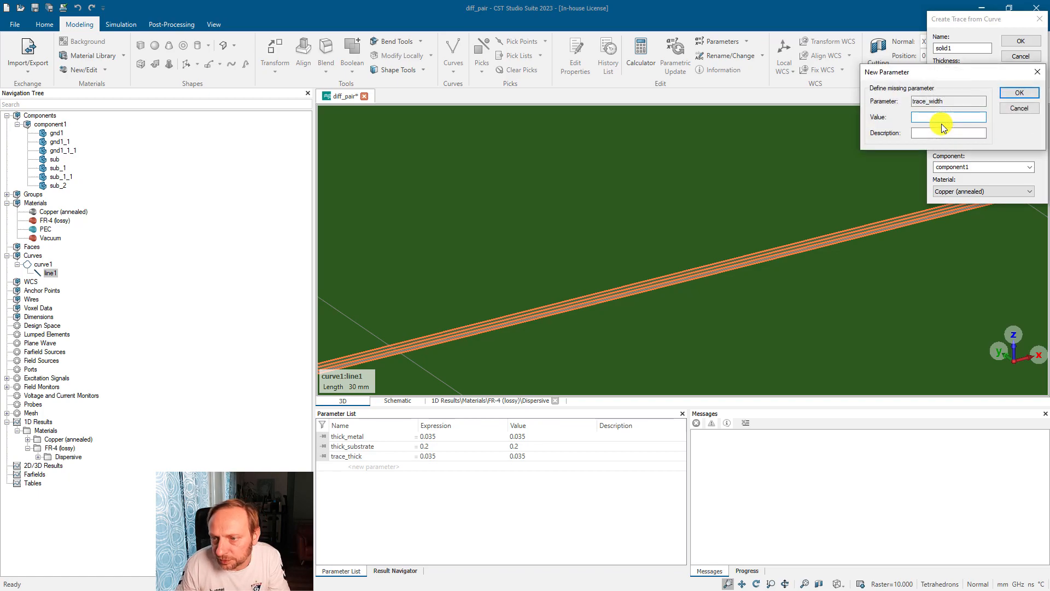
pyautogui.write('0.4')
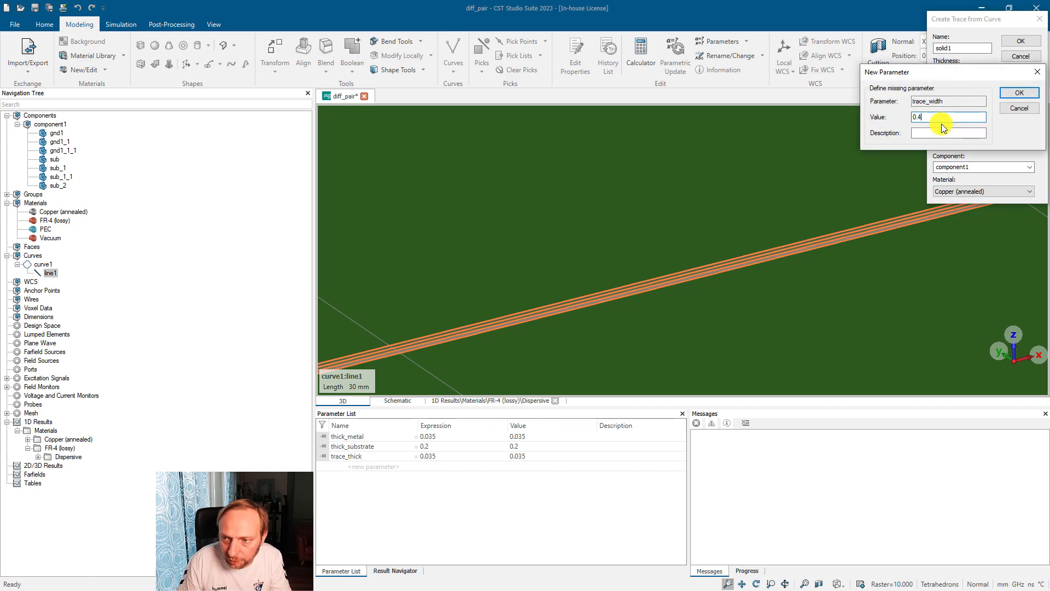
pyautogui.press('Return')
# Set up a translation of the trace solid1 along V by the parameter separation
pyautogui.scroll(-2, 637, 251)
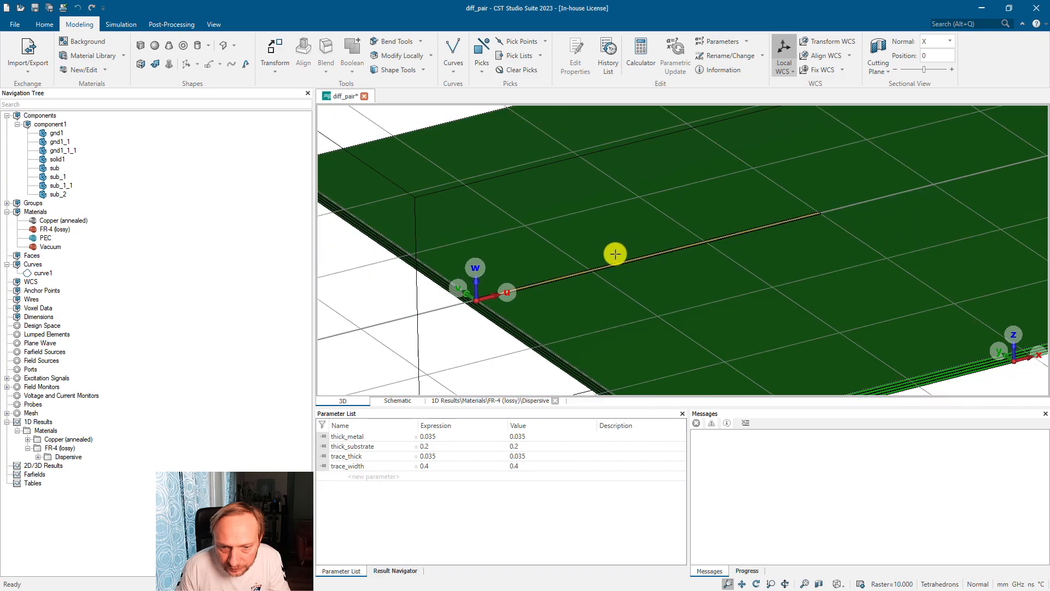
pyautogui.scroll(5, 481, 286)
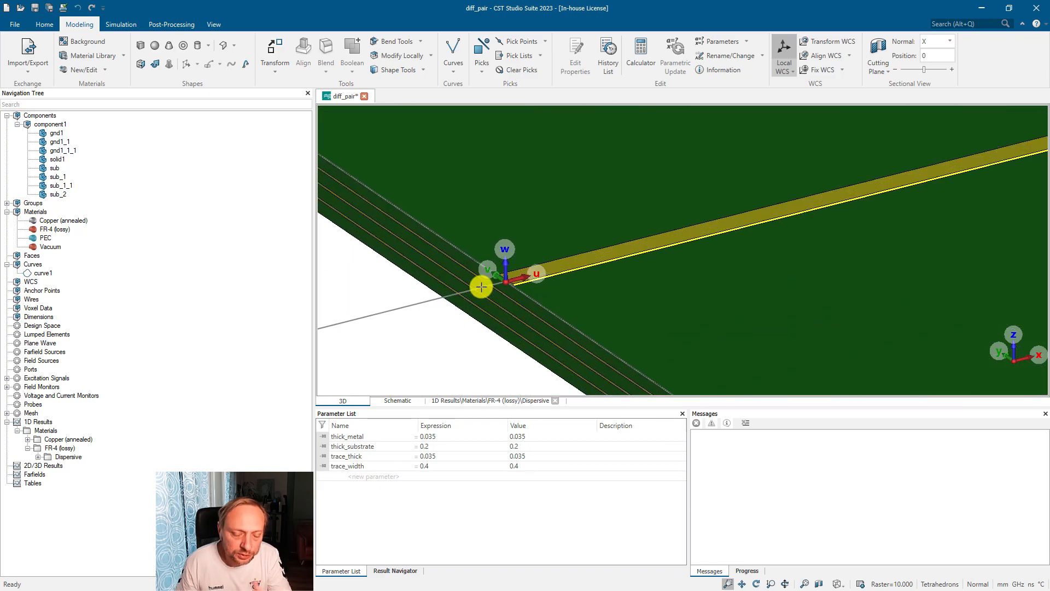
pyautogui.click(544, 263)
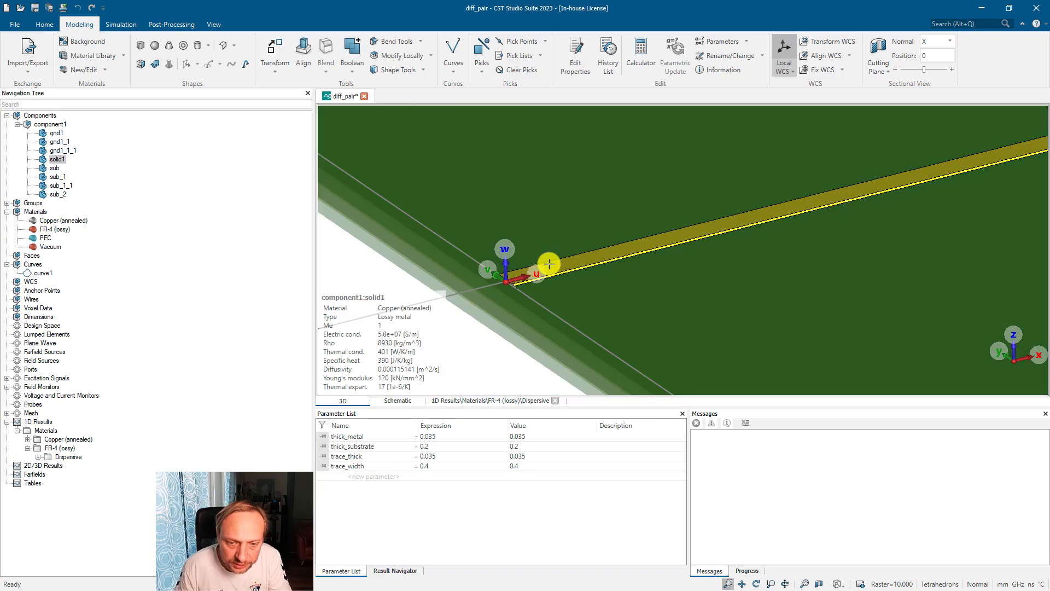
pyautogui.rightClick(543, 263)
pyautogui.click(574, 174)
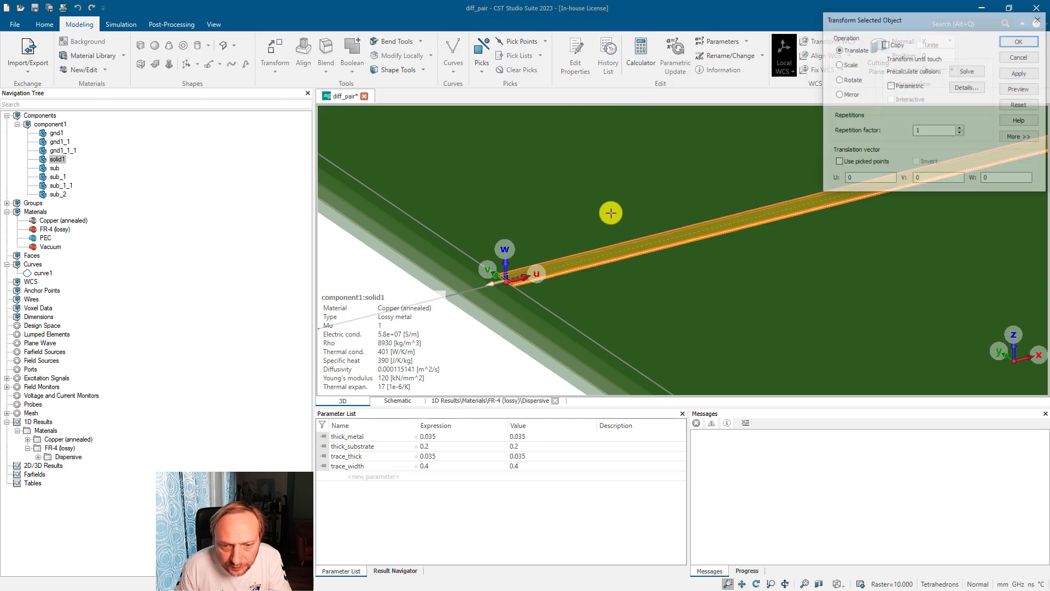
pyautogui.scroll(-3, 612, 237)
pyautogui.moveTo(643, 234); pyautogui.dragTo(551, 305, button='middle')
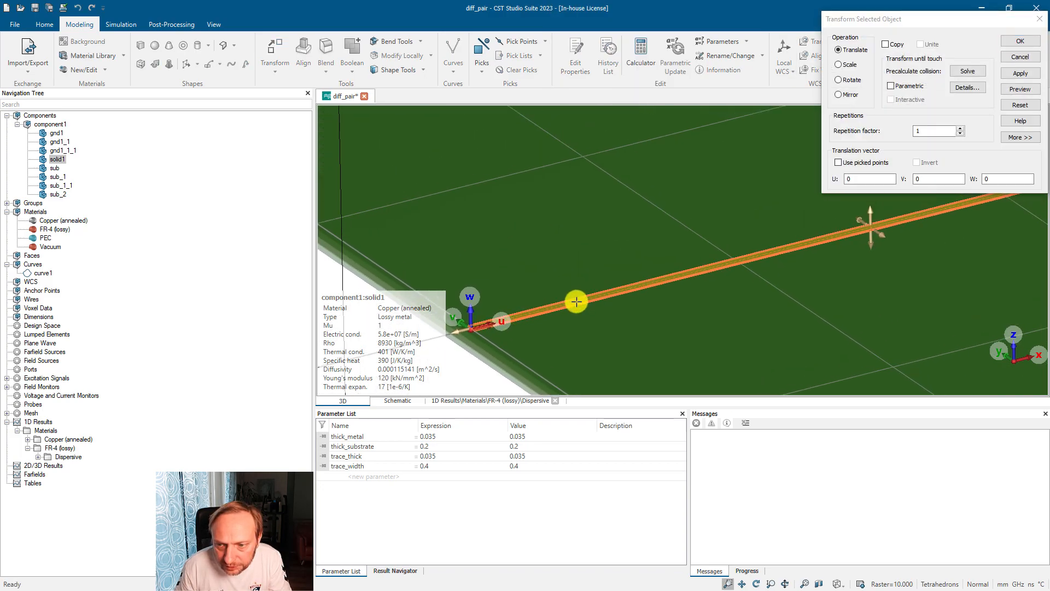
pyautogui.moveTo(858, 220); pyautogui.dragTo(833, 212)
pyautogui.doubleClick(920, 179)
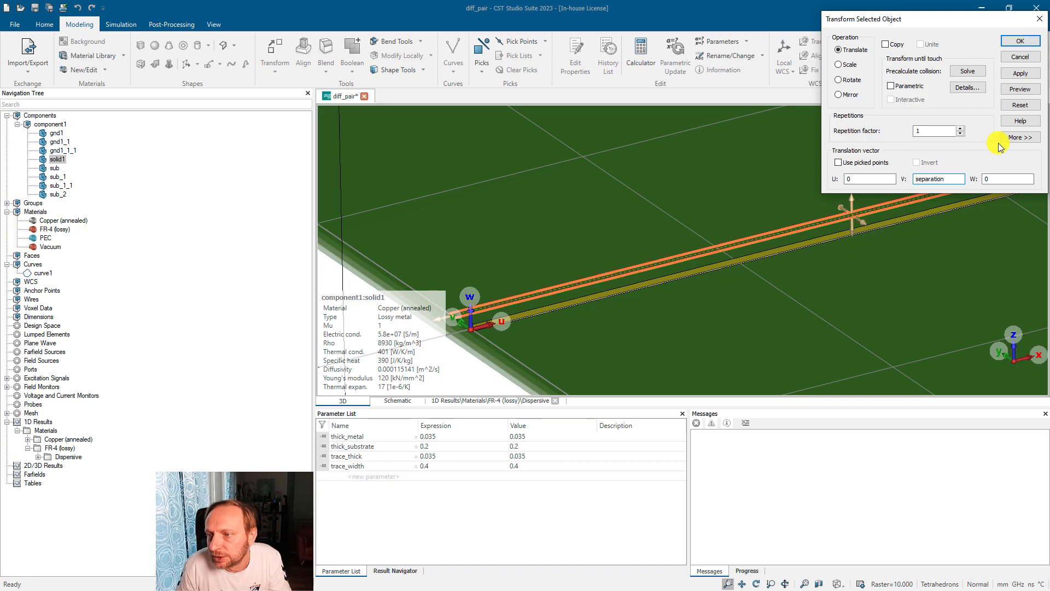
# Preview the trace translation, define the missing parameter separation as 0.8, and apply the move
pyautogui.click(1022, 89)
pyautogui.write('0.8')
pyautogui.press('Return')
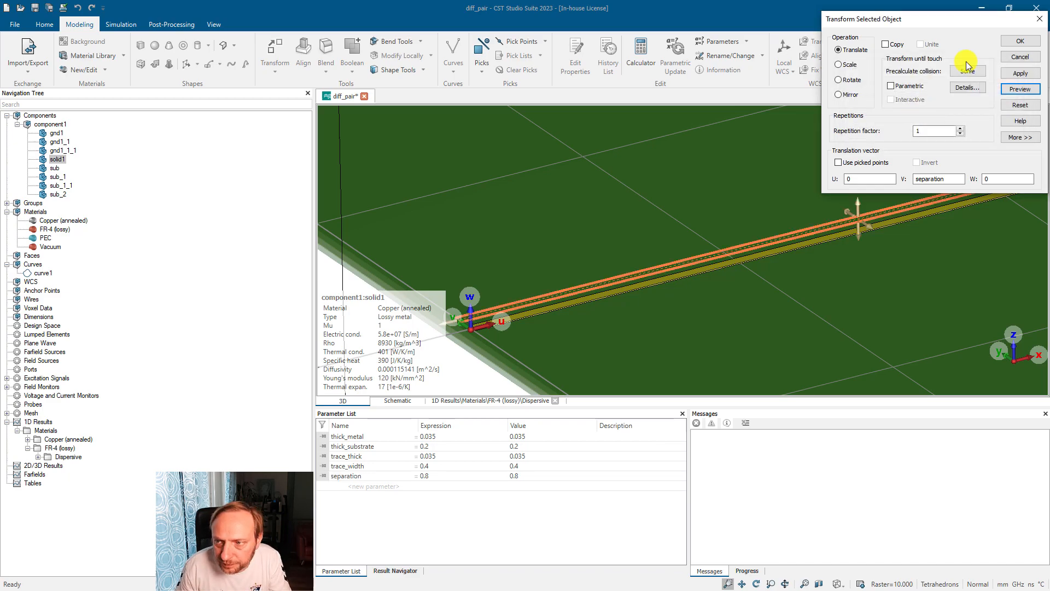
pyautogui.click(1019, 41)
# Copy the shifted trace with a translation of -separation*2 along V to form the second trace of the pair
pyautogui.moveTo(560, 323); pyautogui.dragTo(602, 311, button='middle')
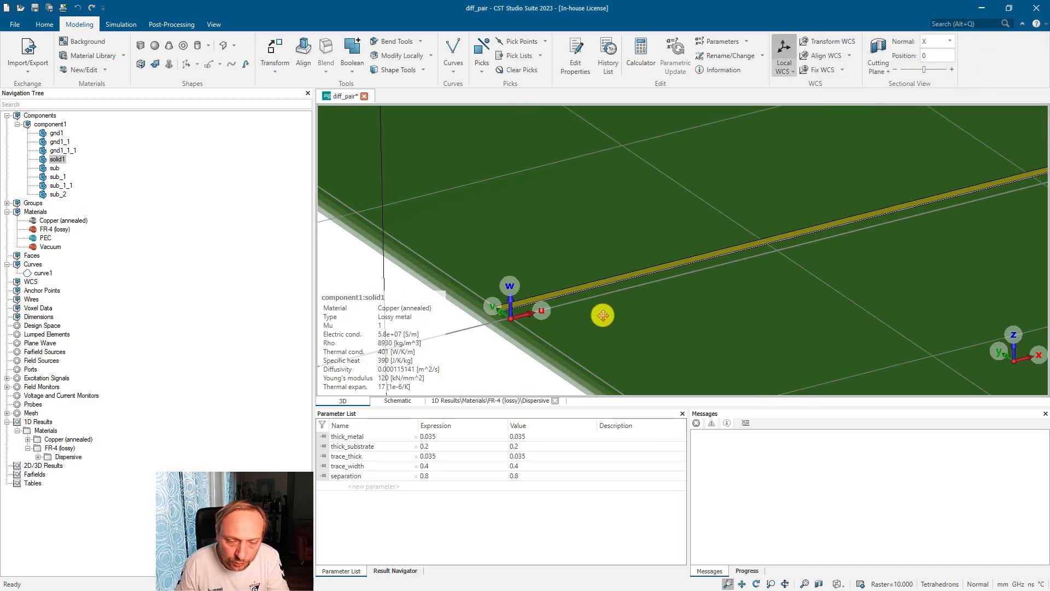
pyautogui.scroll(-1, 482, 356)
pyautogui.click(481, 356)
pyautogui.scroll(4, 483, 342)
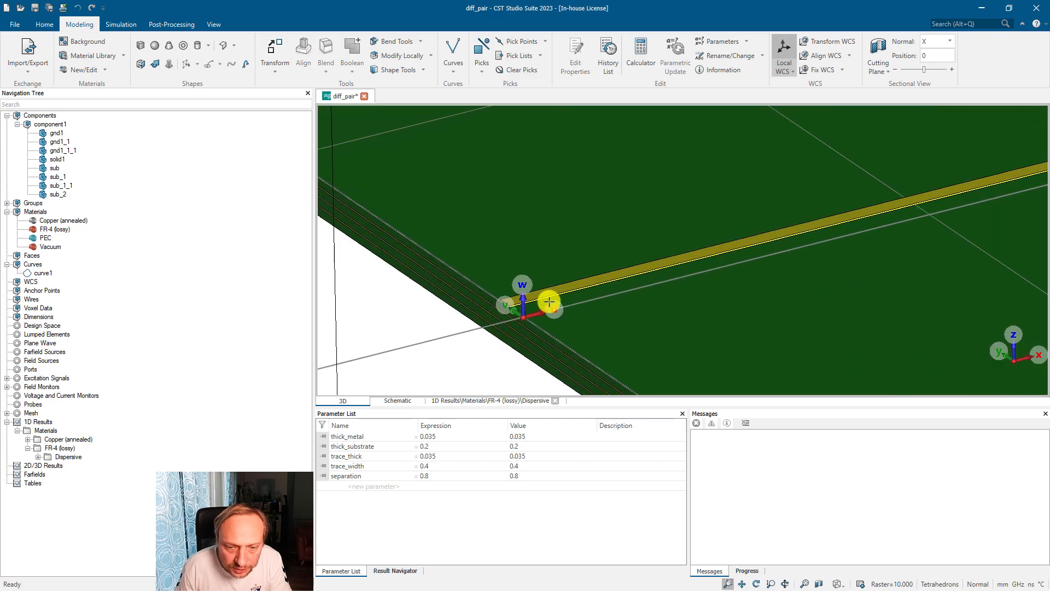
pyautogui.click(562, 290)
pyautogui.rightClick(562, 290)
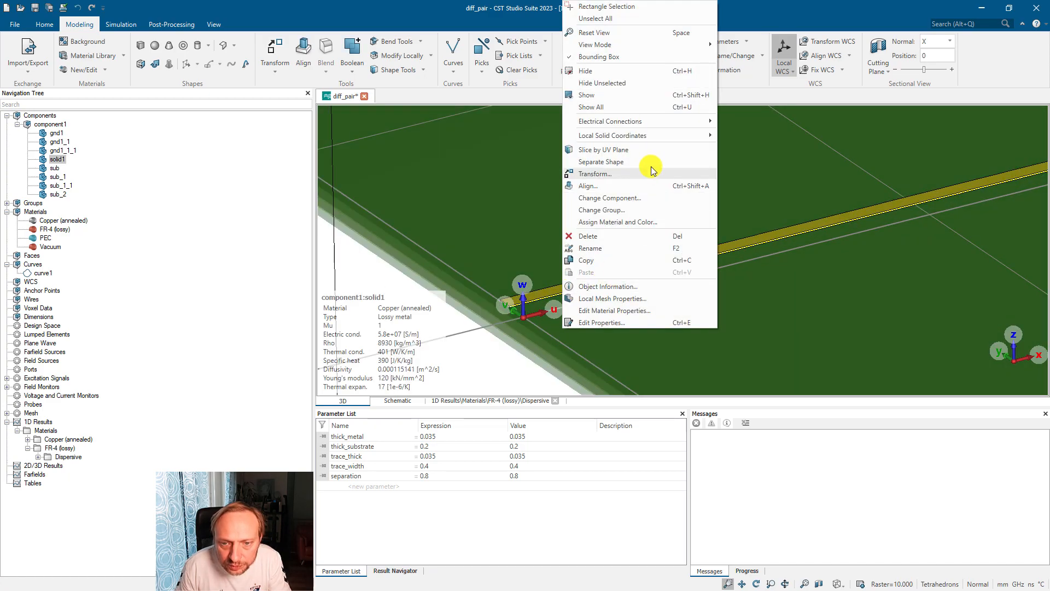
pyautogui.click(595, 173)
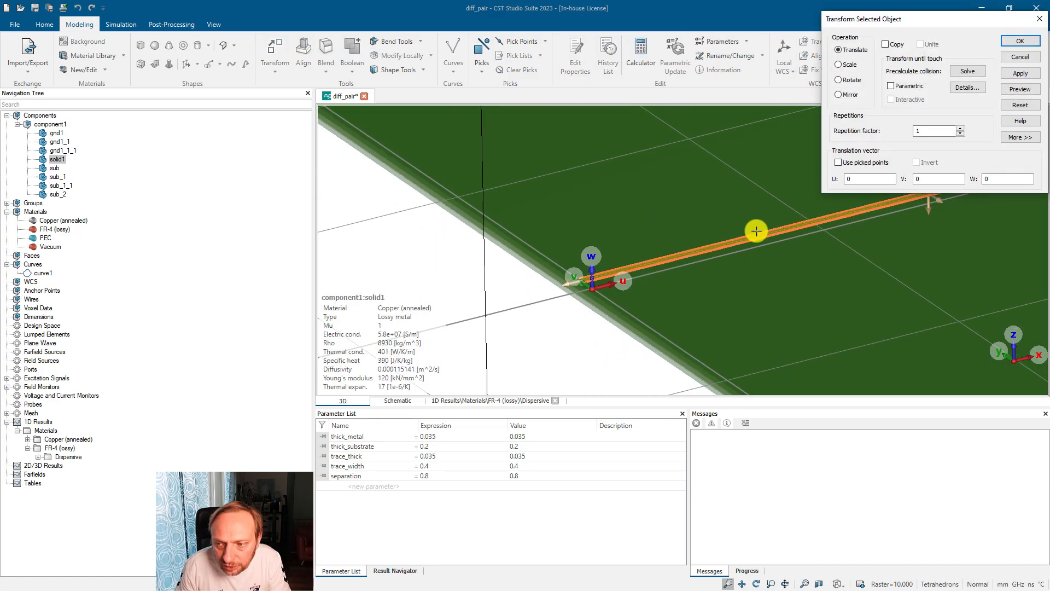
pyautogui.moveTo(825, 226); pyautogui.dragTo(851, 230)
pyautogui.moveTo(932, 179); pyautogui.dragTo(892, 179)
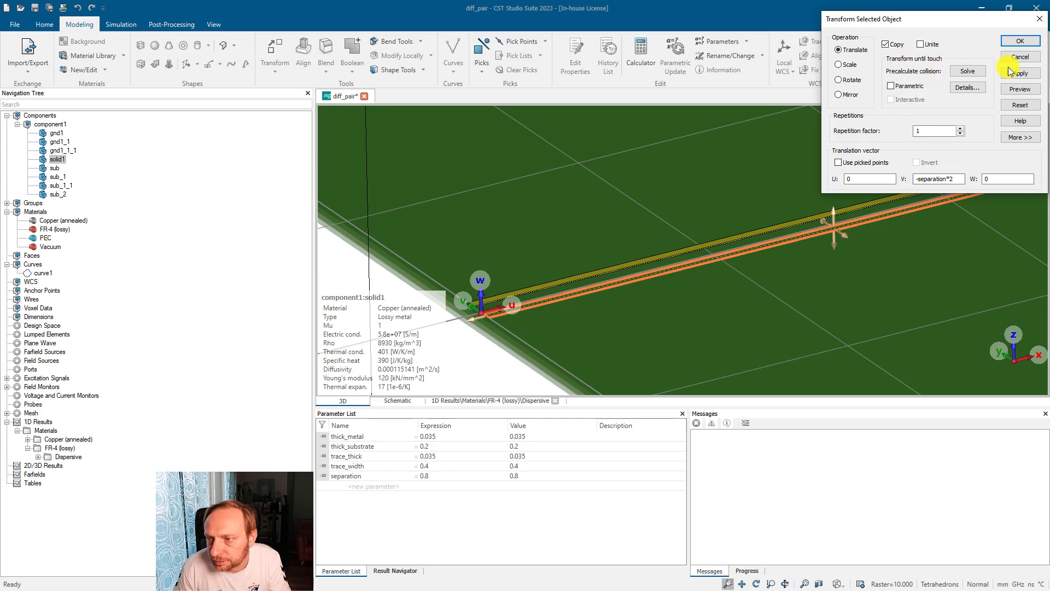
pyautogui.click(1026, 89)
pyautogui.moveTo(517, 301); pyautogui.dragTo(564, 277, button='middle')
pyautogui.click(1020, 41)
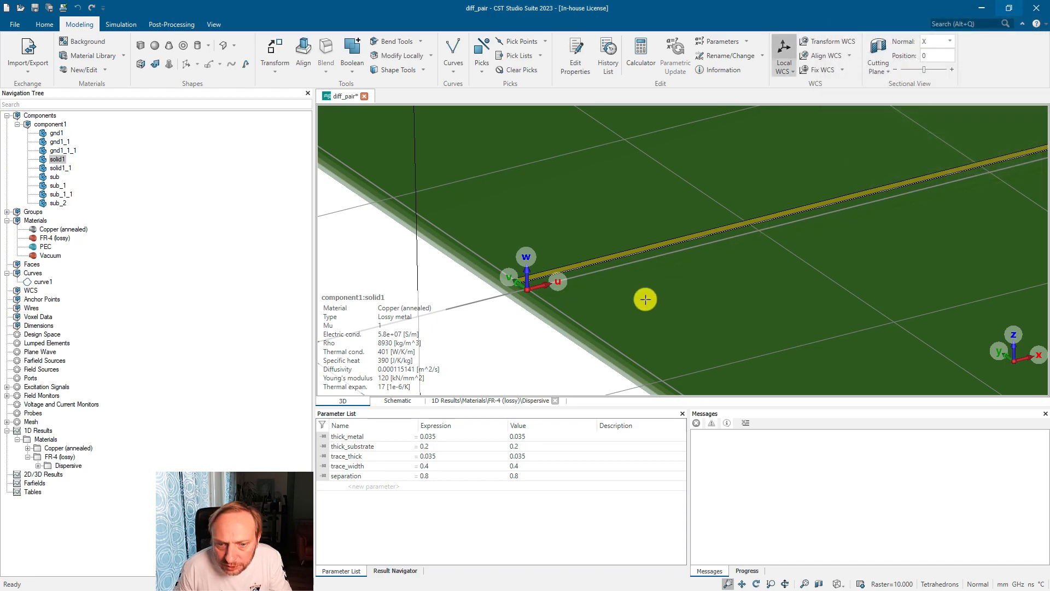
pyautogui.click(532, 345)
# Set the separation parameter to 0.4 and update the model parametrically
pyautogui.scroll(2, 524, 342)
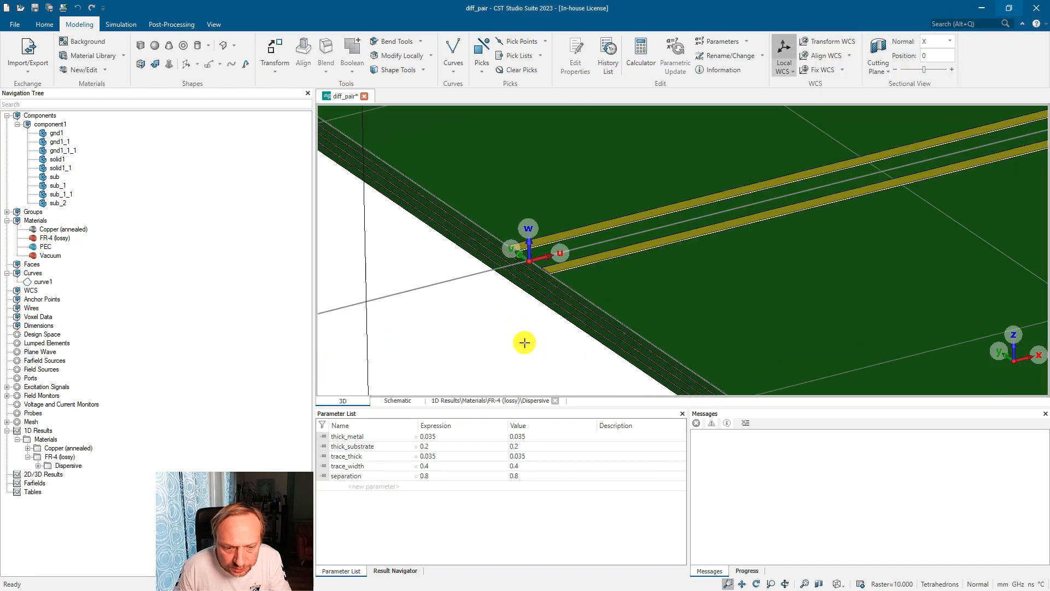
pyautogui.doubleClick(439, 479)
pyautogui.write('0')
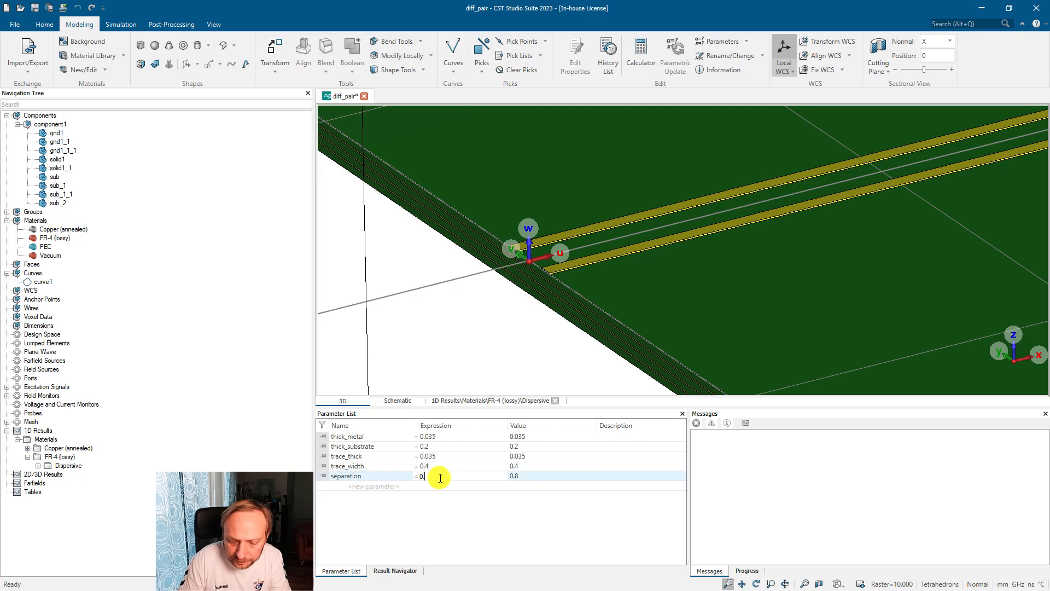
pyautogui.write('.4')
pyautogui.press('Return')
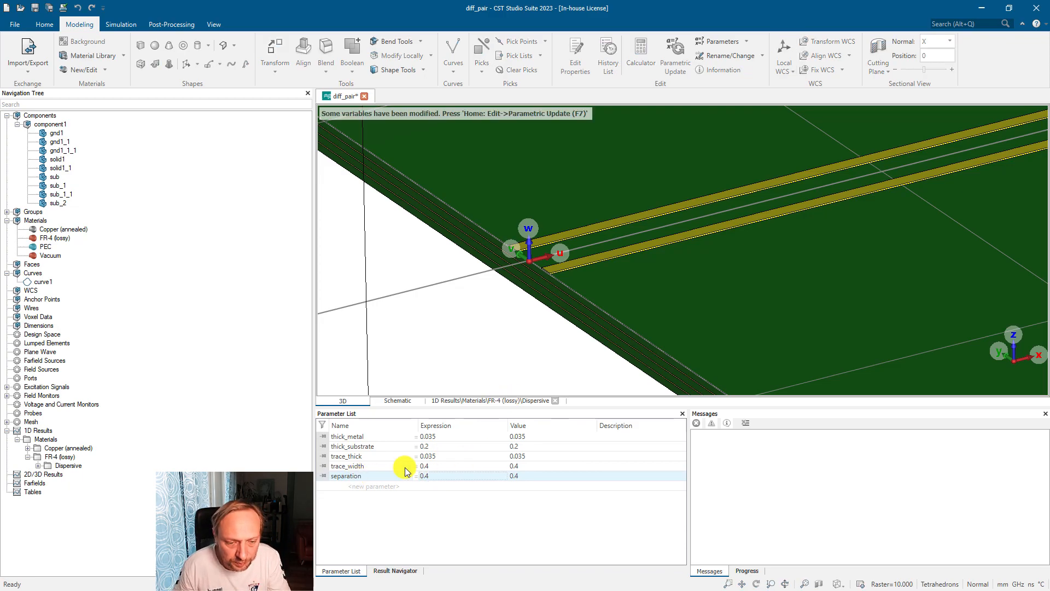
pyautogui.click(619, 175)
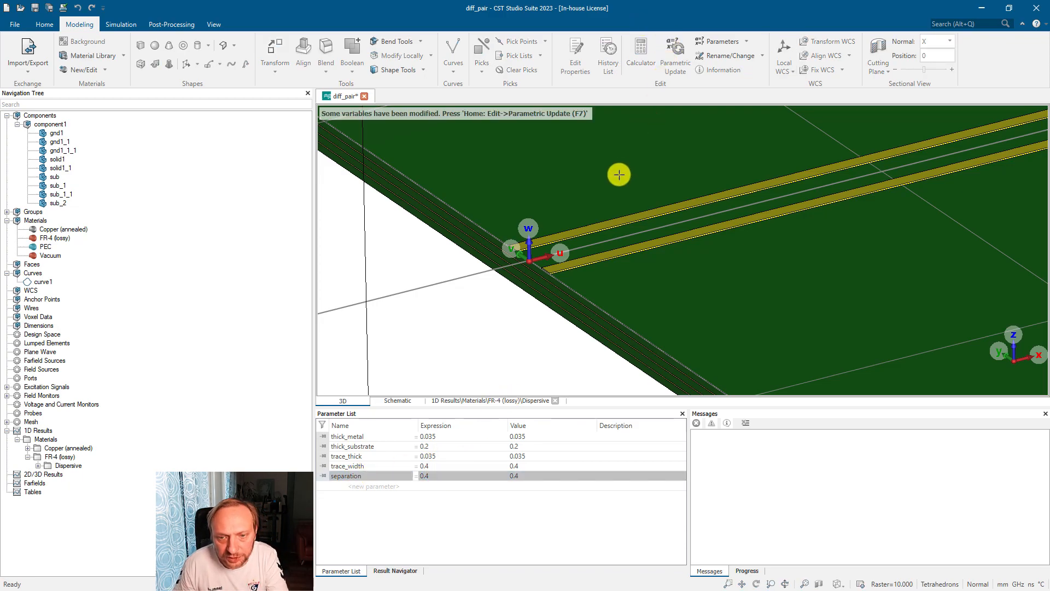
pyautogui.moveTo(532, 260); pyautogui.dragTo(529, 282, button='middle')
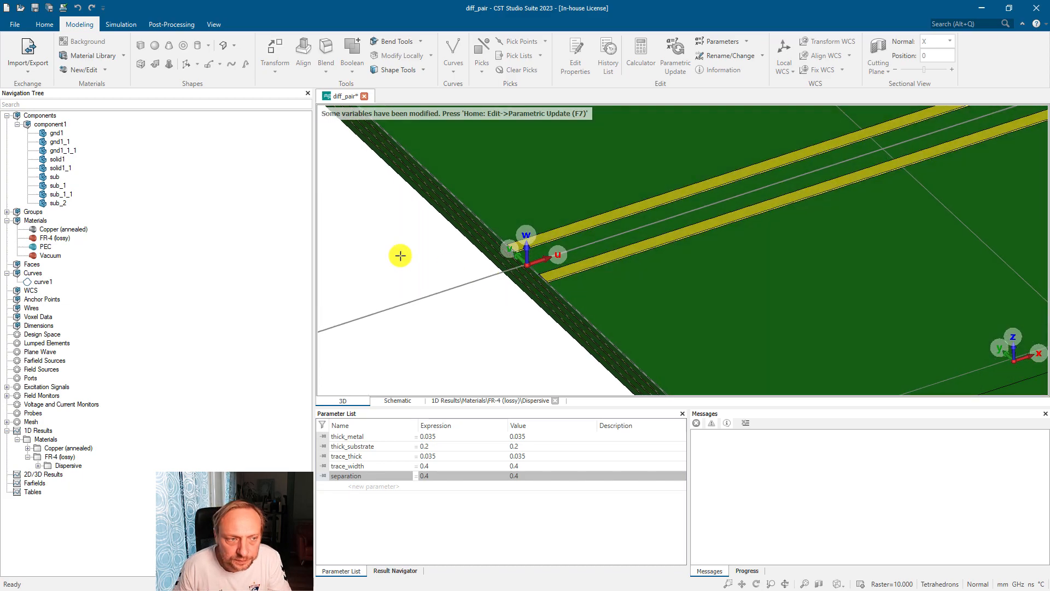
pyautogui.click(41, 124)
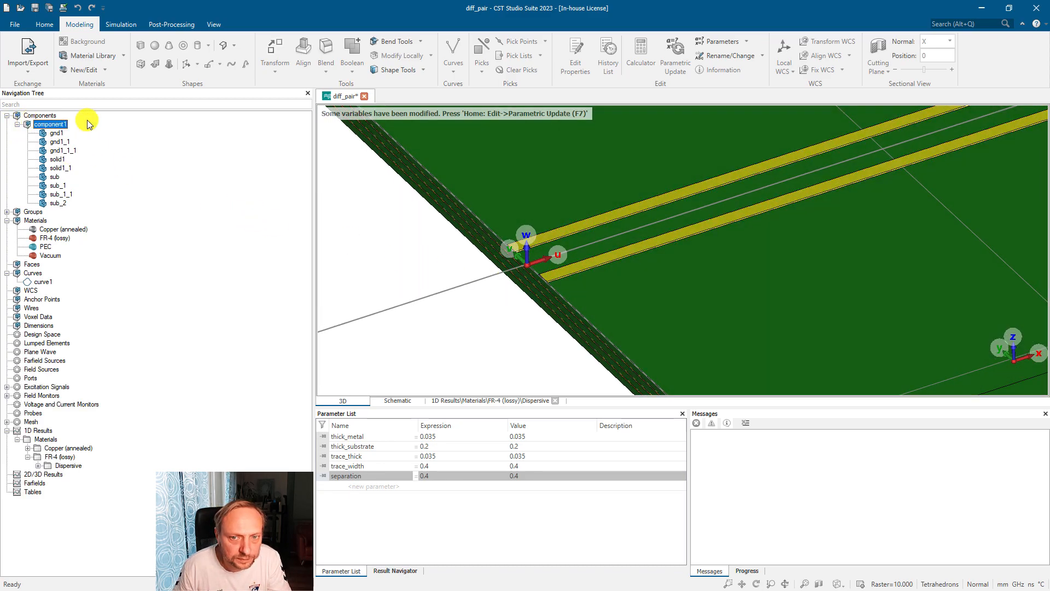
pyautogui.click(44, 24)
pyautogui.click(538, 241)
# Check the trace ends at the board edge and switch off the local coordinate system
pyautogui.moveTo(504, 290)
pyautogui.mouseDown(button='middle')
pyautogui.moveTo(495, 335)
pyautogui.moveTo(505, 324)
pyautogui.mouseUp(button='middle')
pyautogui.scroll(-3, 491, 307)
pyautogui.scroll(-4, 496, 335)
pyautogui.scroll(5, 506, 306)
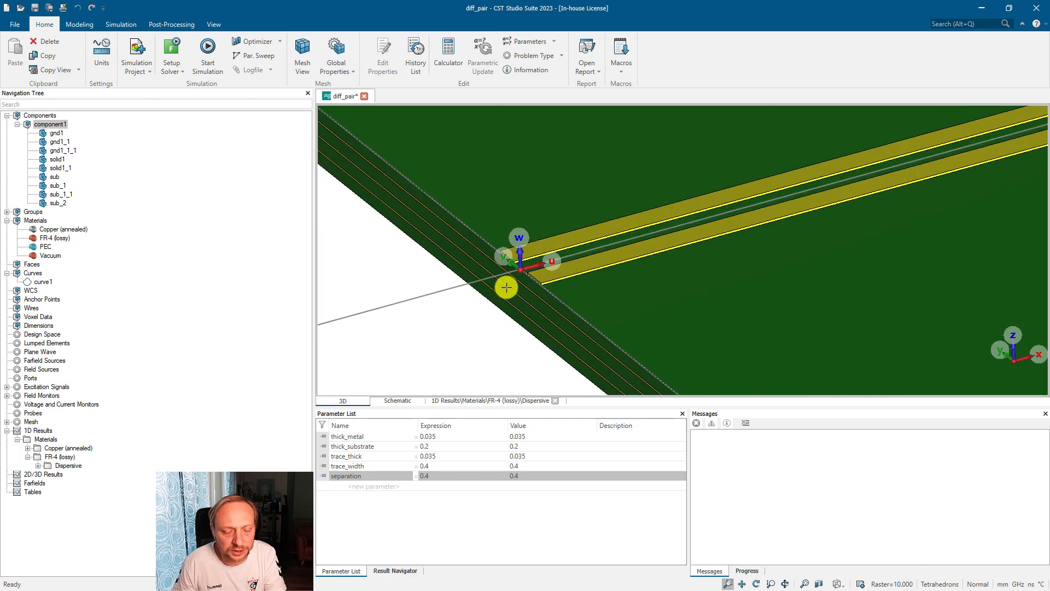
pyautogui.moveTo(557, 291)
pyautogui.mouseDown()
pyautogui.moveTo(549, 265)
pyautogui.moveTo(585, 250)
pyautogui.moveTo(560, 283)
pyautogui.mouseUp()
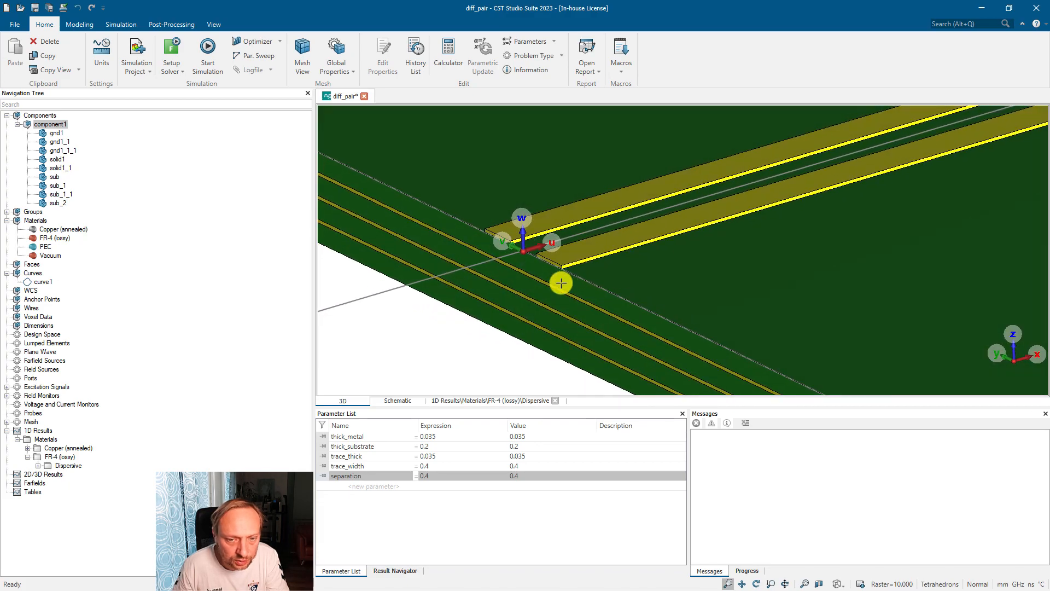
pyautogui.click(83, 26)
pyautogui.click(784, 48)
# Pick the end faces of both traces and the edge midpoint of the ground layer gnd1_1_1 beneath them
pyautogui.scroll(1, 559, 246)
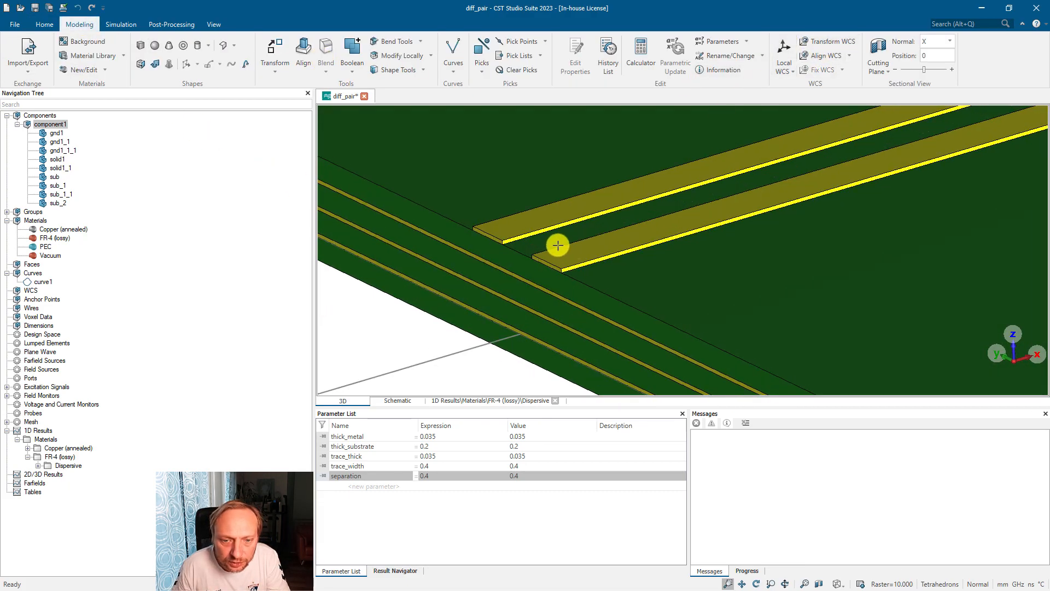
pyautogui.scroll(1, 558, 246)
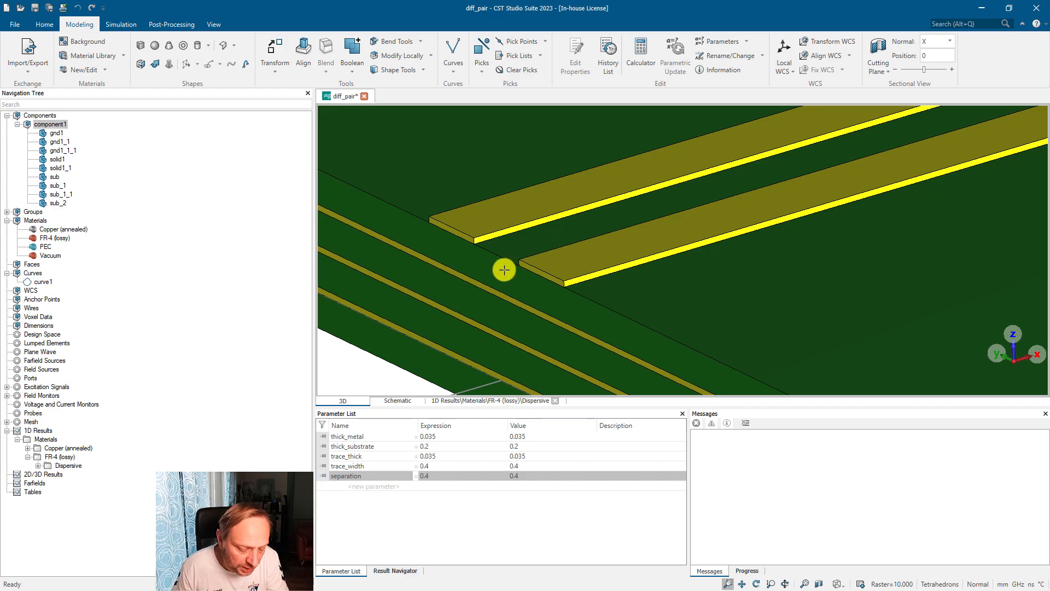
pyautogui.press('f')
pyautogui.doubleClick(462, 236)
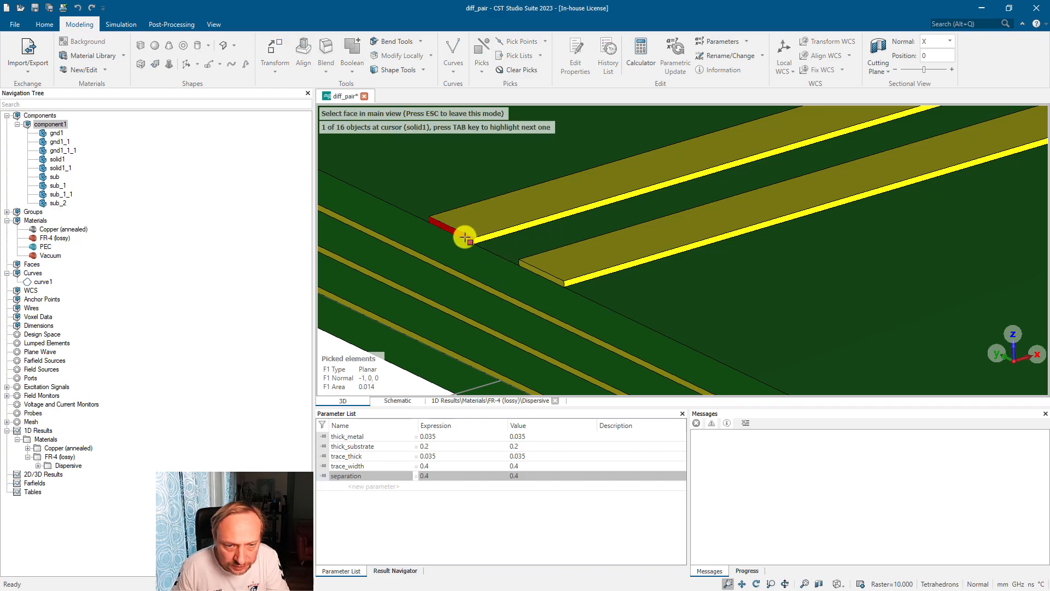
pyautogui.doubleClick(534, 271)
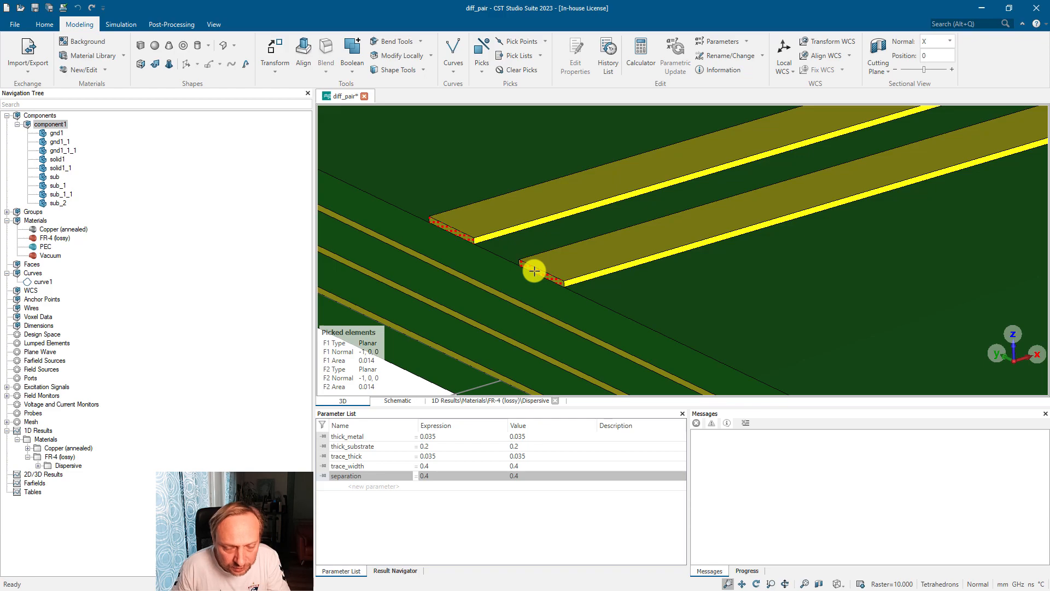
pyautogui.click(515, 305)
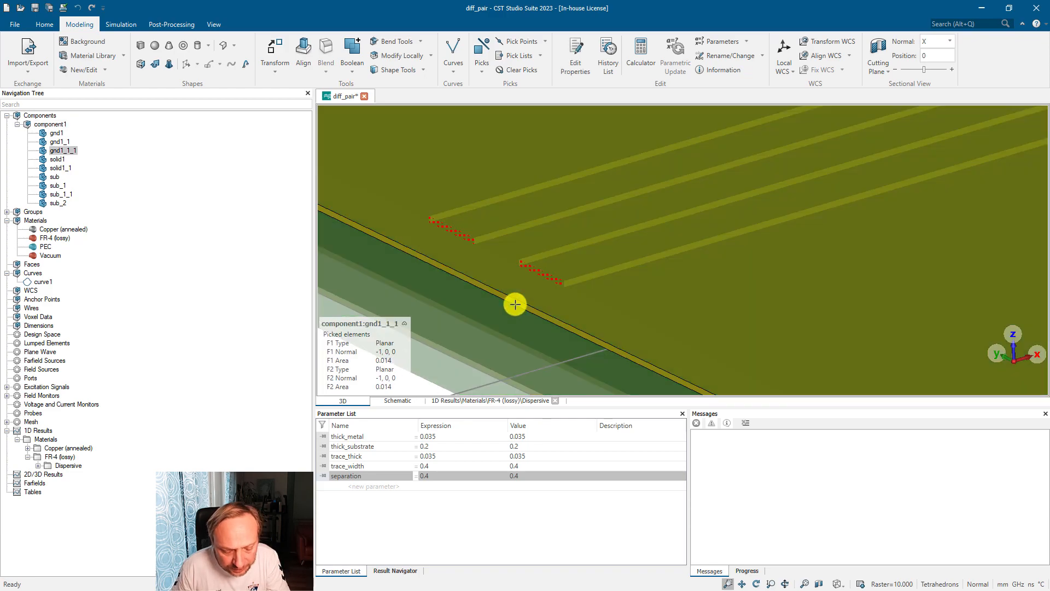
pyautogui.press('m')
pyautogui.click(514, 304)
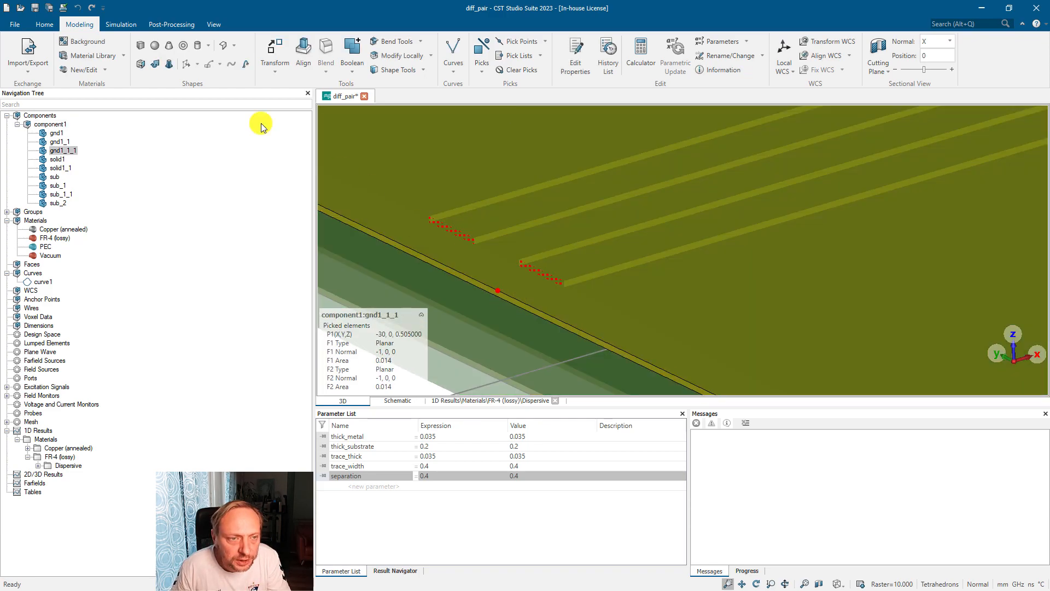
# Start a waveguide port positioned from the picked trace end faces and ground edge midpoint
pyautogui.click(117, 23)
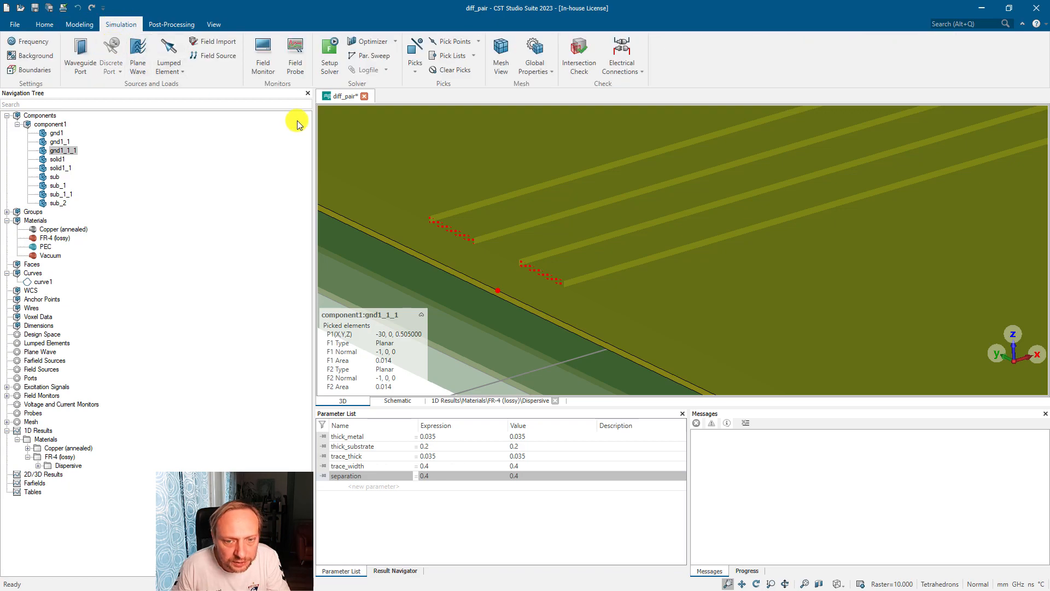
pyautogui.click(1022, 55)
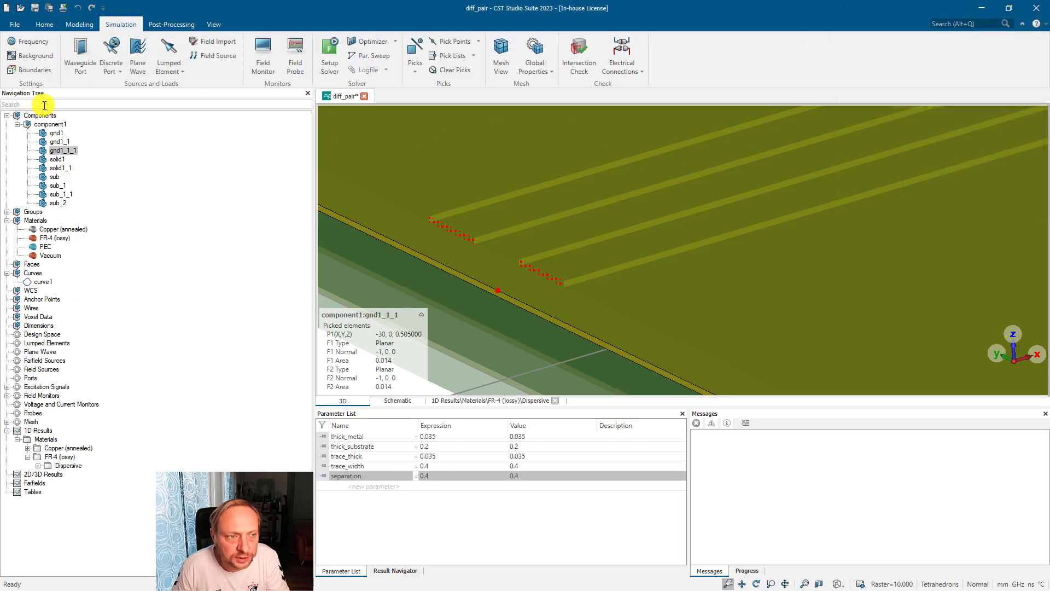
pyautogui.click(79, 51)
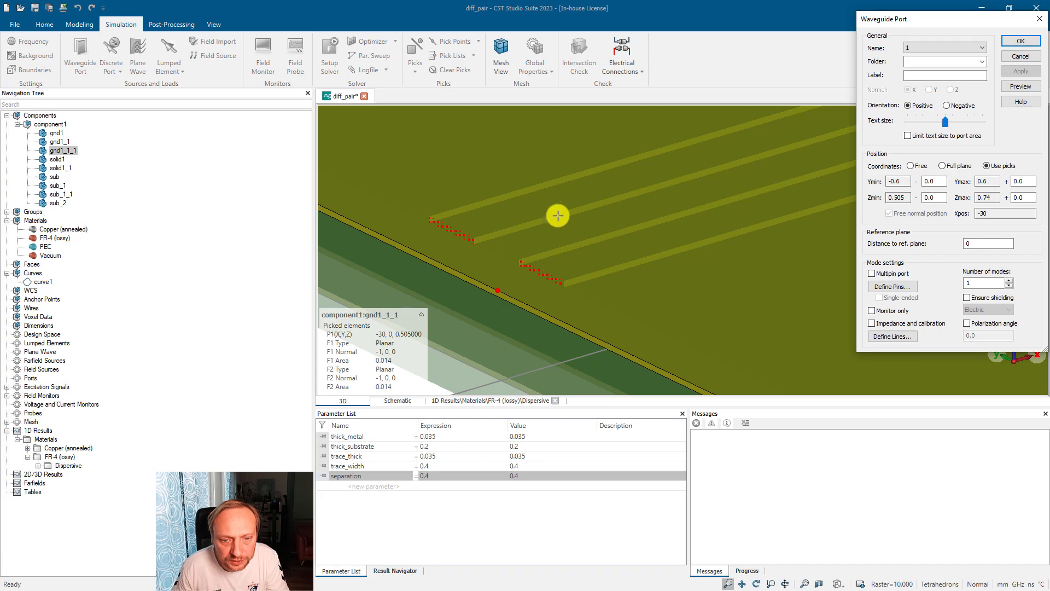
pyautogui.scroll(-5, 560, 229)
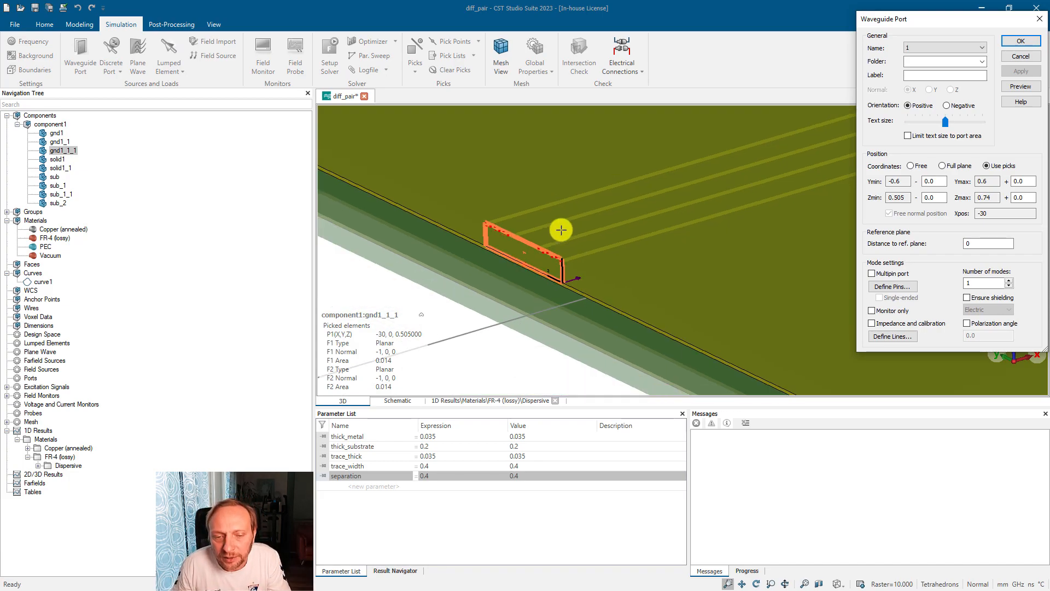
pyautogui.moveTo(560, 231)
pyautogui.keyDown('ctrl'); pyautogui.mouseDown()
pyautogui.moveTo(552, 234)
pyautogui.moveTo(572, 218)
pyautogui.mouseUp(); pyautogui.keyUp('ctrl')
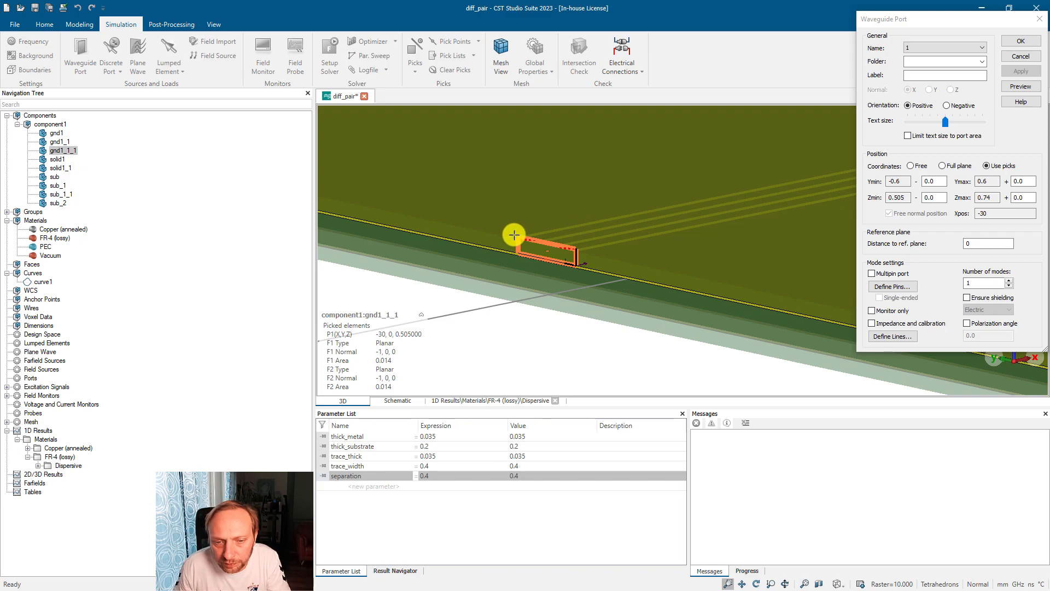
# Extend the waveguide port by 5 at Ymin, Ymax and Zmax, and keep the Zmin extension at 0
pyautogui.doubleClick(931, 181)
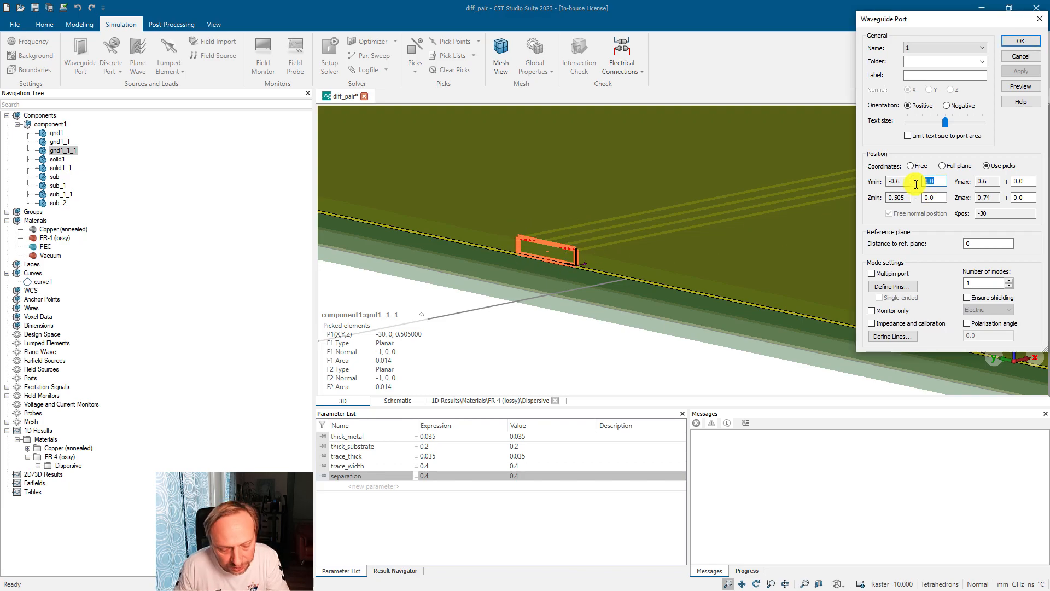
pyautogui.write('5')
pyautogui.doubleClick(1020, 181)
pyautogui.write('5')
pyautogui.doubleClick(927, 197)
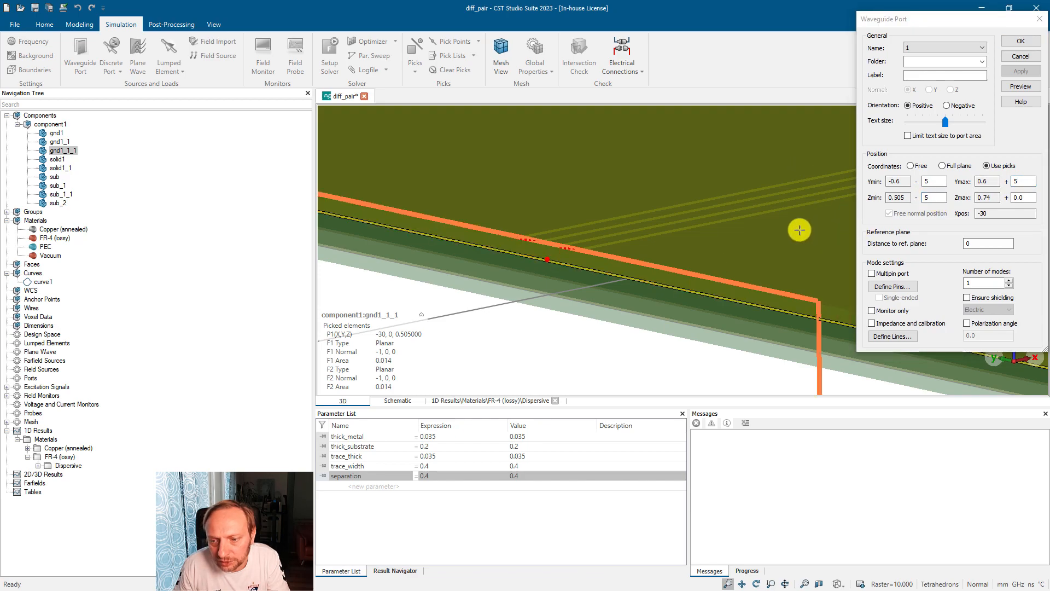
pyautogui.click(943, 214)
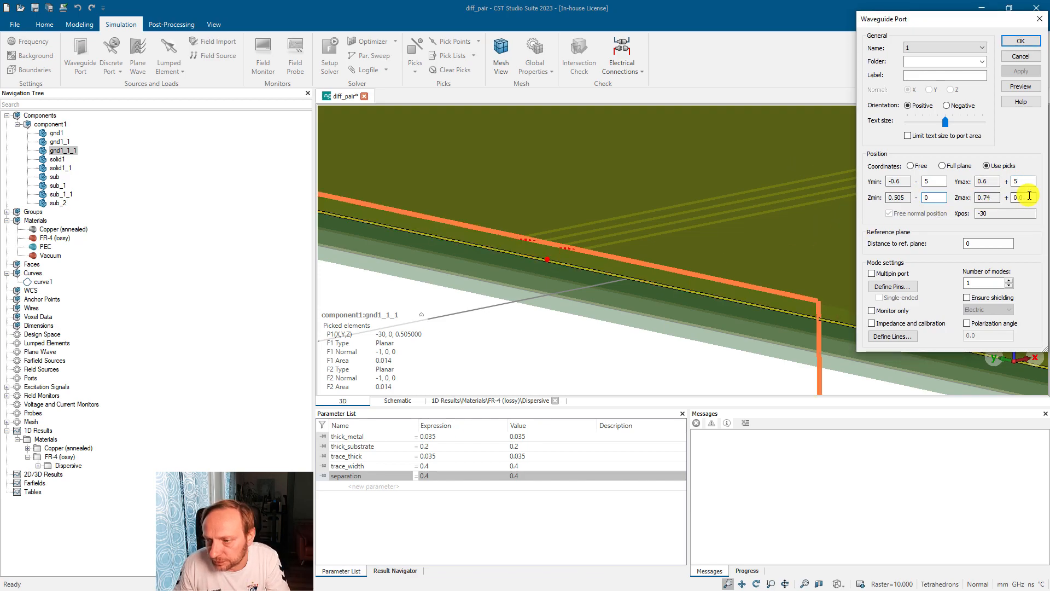
pyautogui.doubleClick(1027, 197)
pyautogui.click(1025, 182)
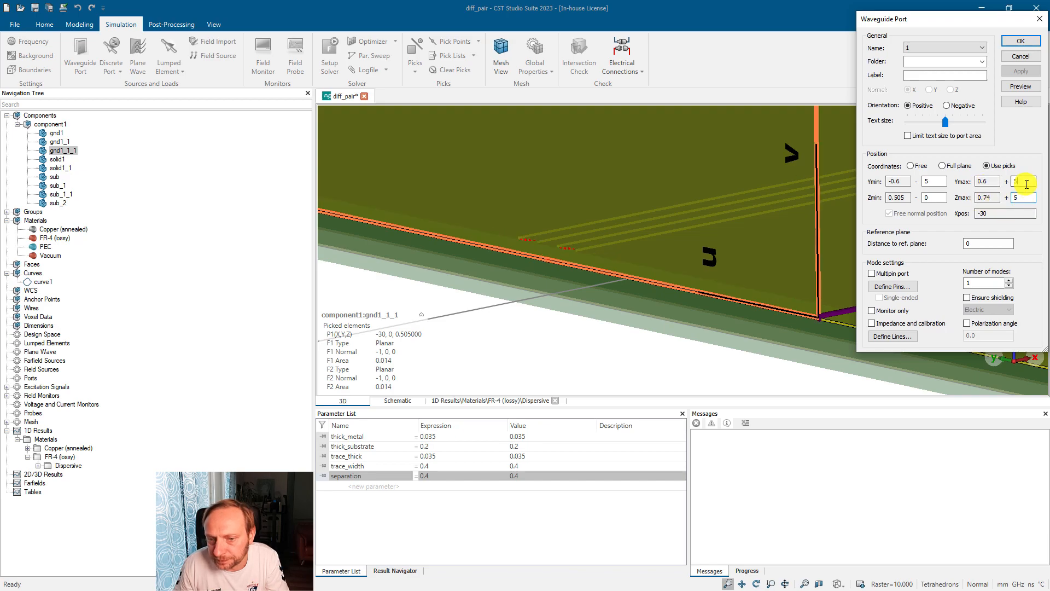
pyautogui.scroll(-4, 645, 281)
pyautogui.moveTo(639, 272); pyautogui.dragTo(636, 289, button='middle')
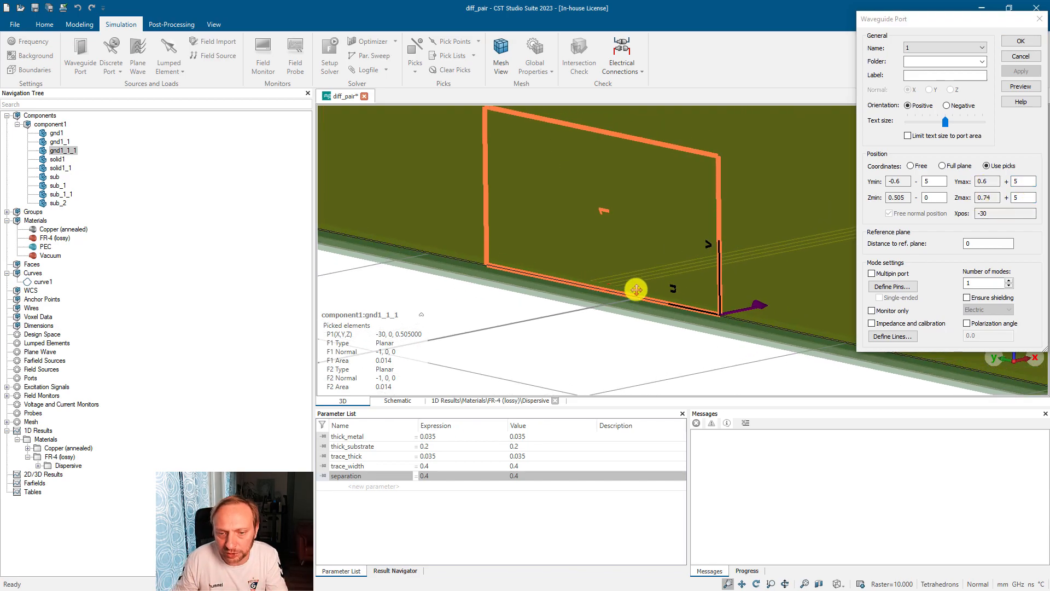
# Make the port multipin and define potential set 1 with the +Y trace end face positive and the -Y trace end face negative
pyautogui.click(871, 273)
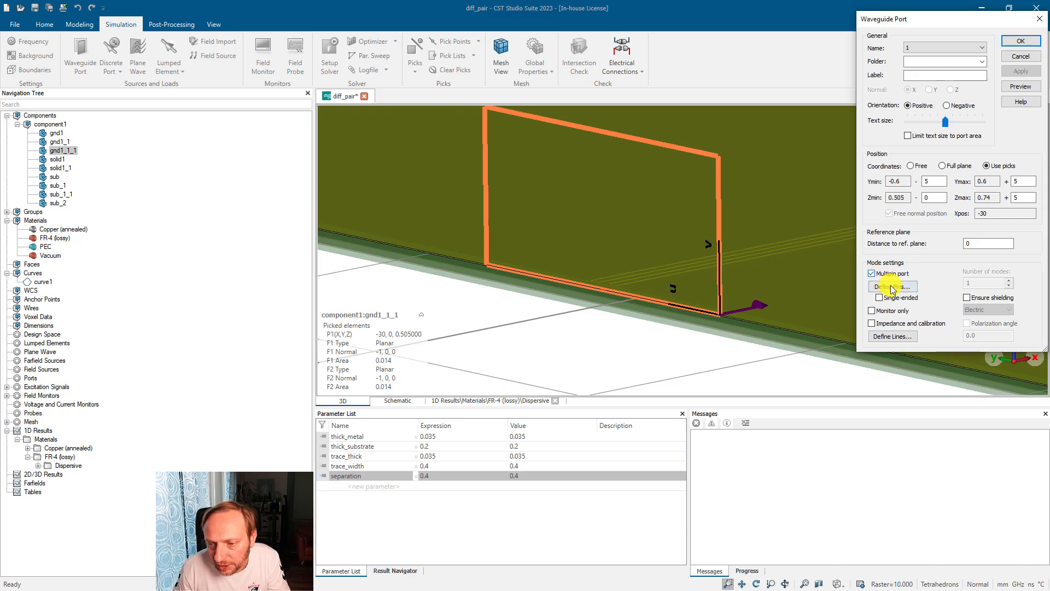
pyautogui.click(892, 285)
pyautogui.moveTo(928, 18); pyautogui.dragTo(890, 83)
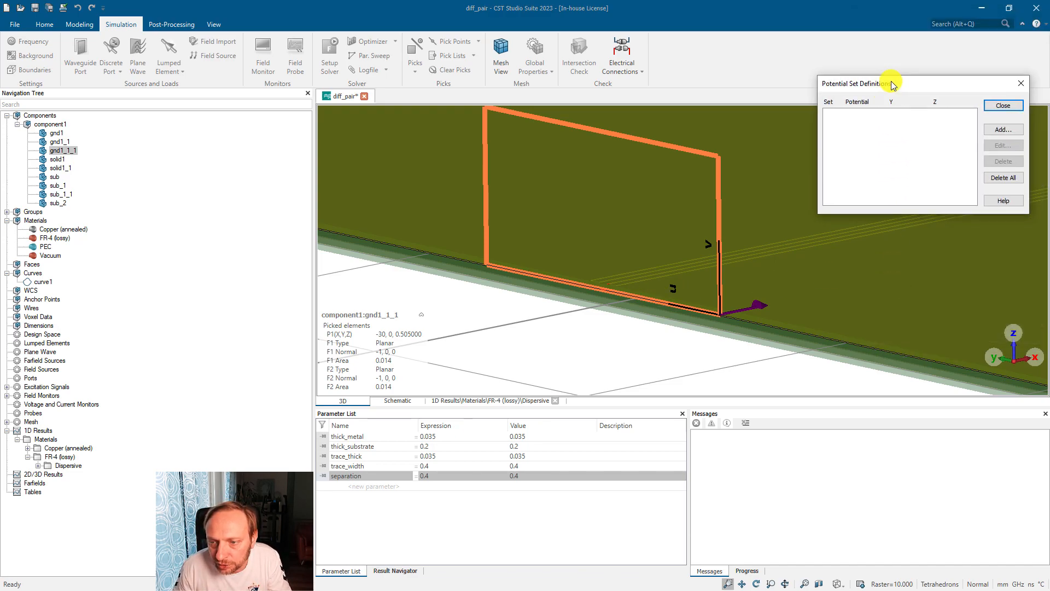
pyautogui.scroll(10, 601, 267)
pyautogui.moveTo(601, 258); pyautogui.dragTo(598, 269, button='middle')
pyautogui.click(1003, 129)
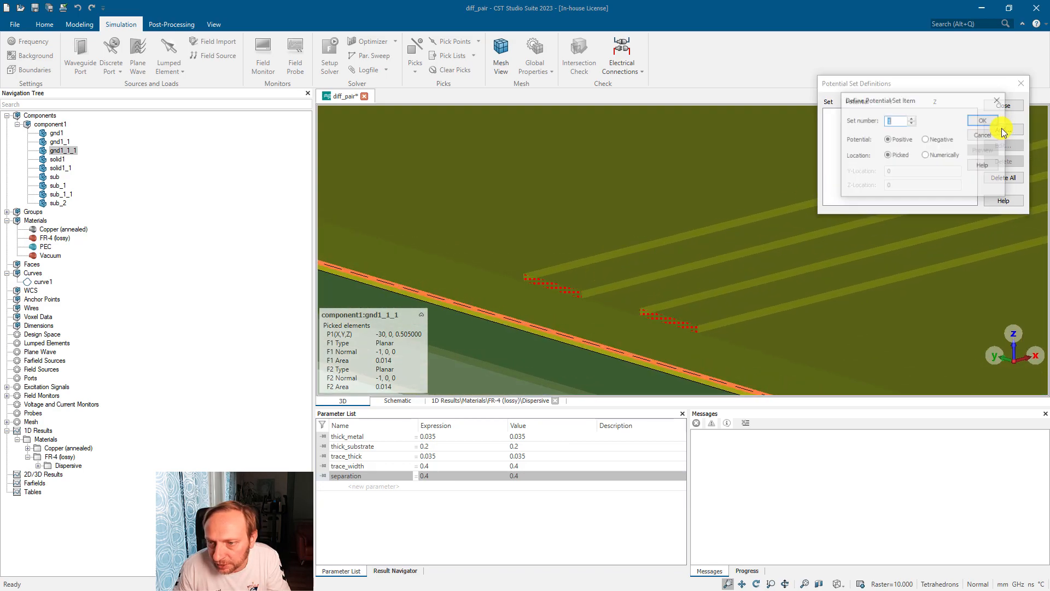
pyautogui.click(983, 120)
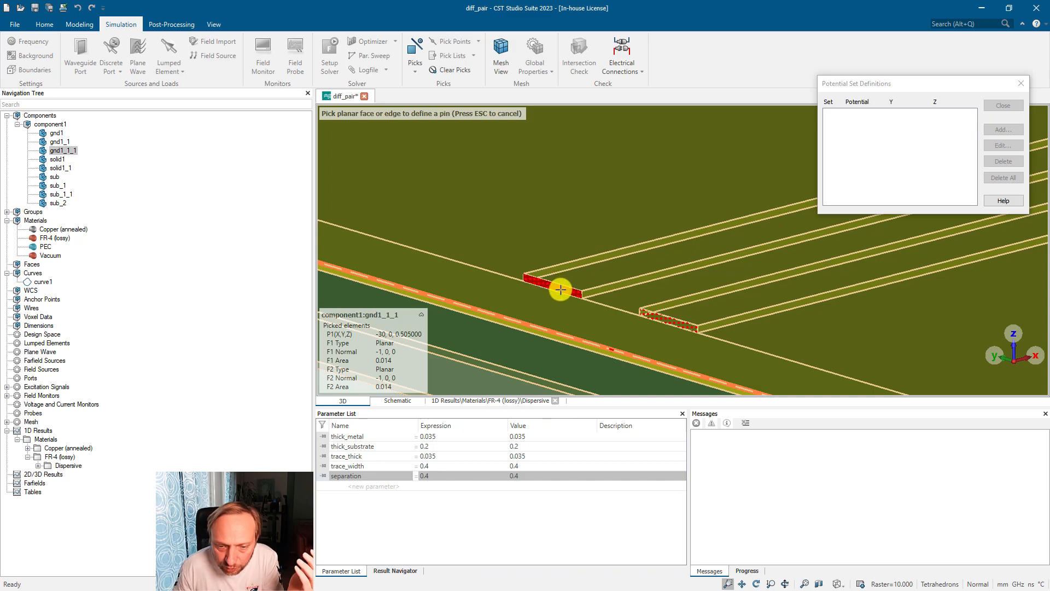
pyautogui.click(560, 289)
pyautogui.click(1003, 129)
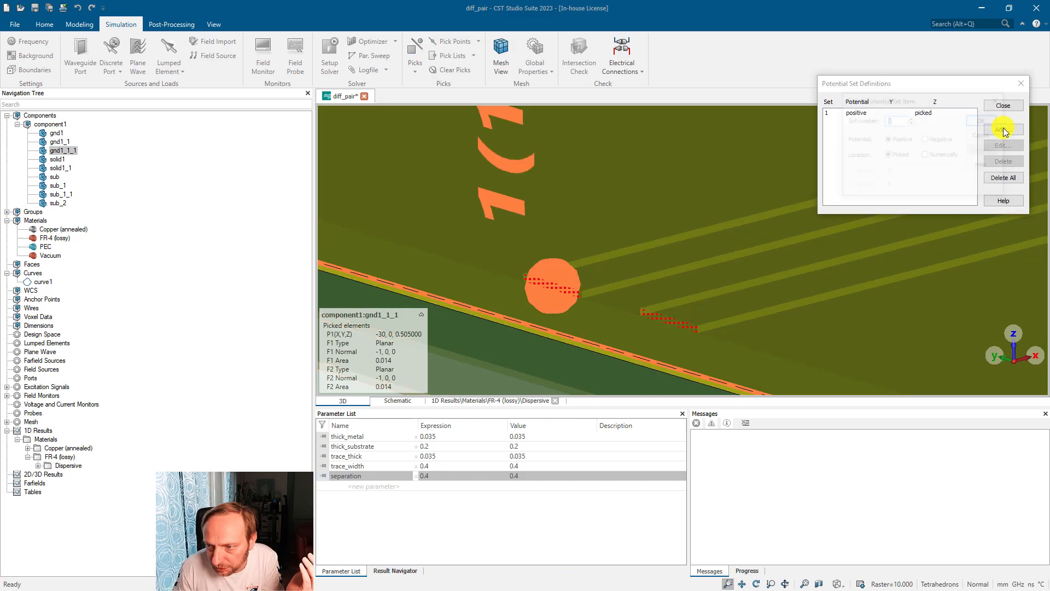
pyautogui.click(978, 126)
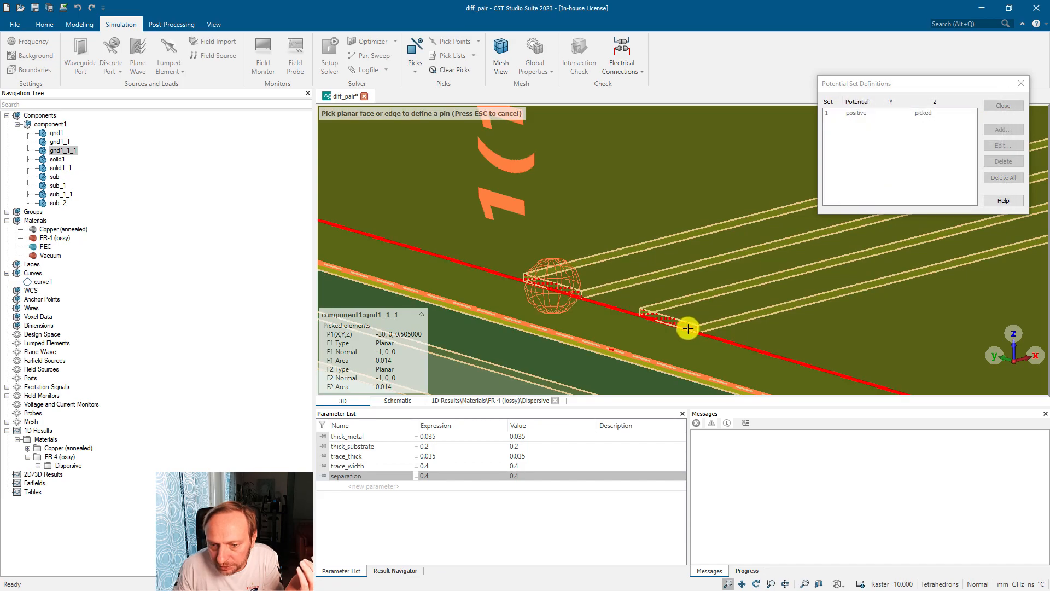
pyautogui.click(687, 329)
# Define potential set 2 with both trace end faces positive and create the multipin waveguide port
pyautogui.click(1003, 130)
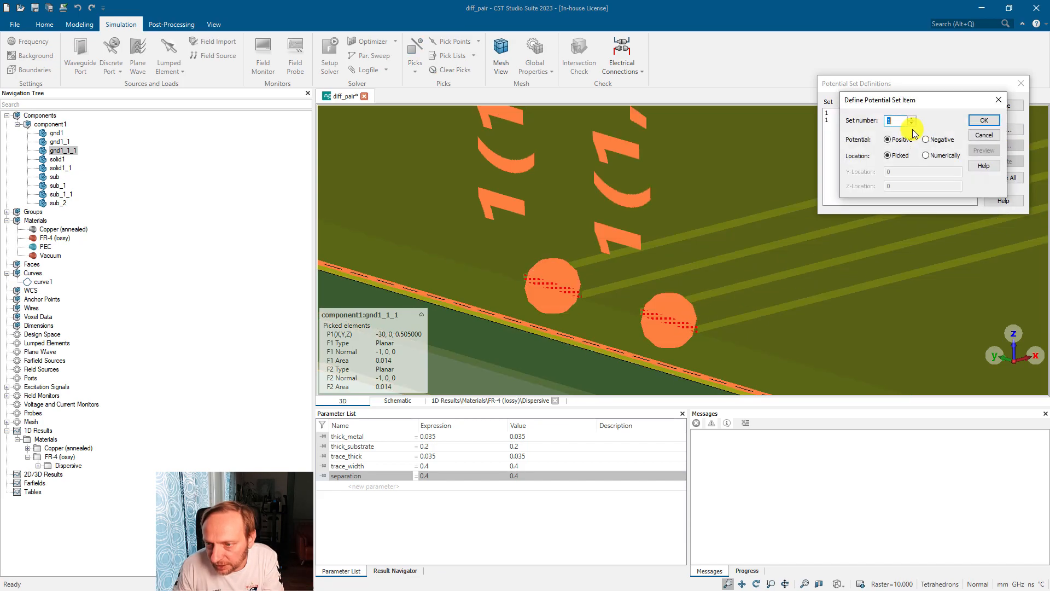
pyautogui.click(971, 121)
pyautogui.click(555, 288)
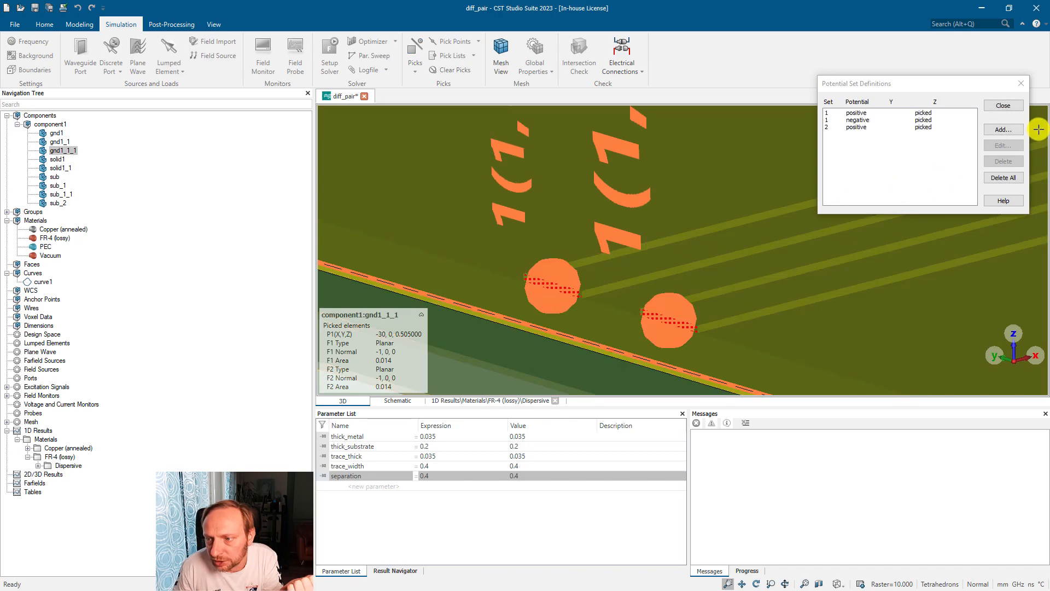
pyautogui.click(1003, 129)
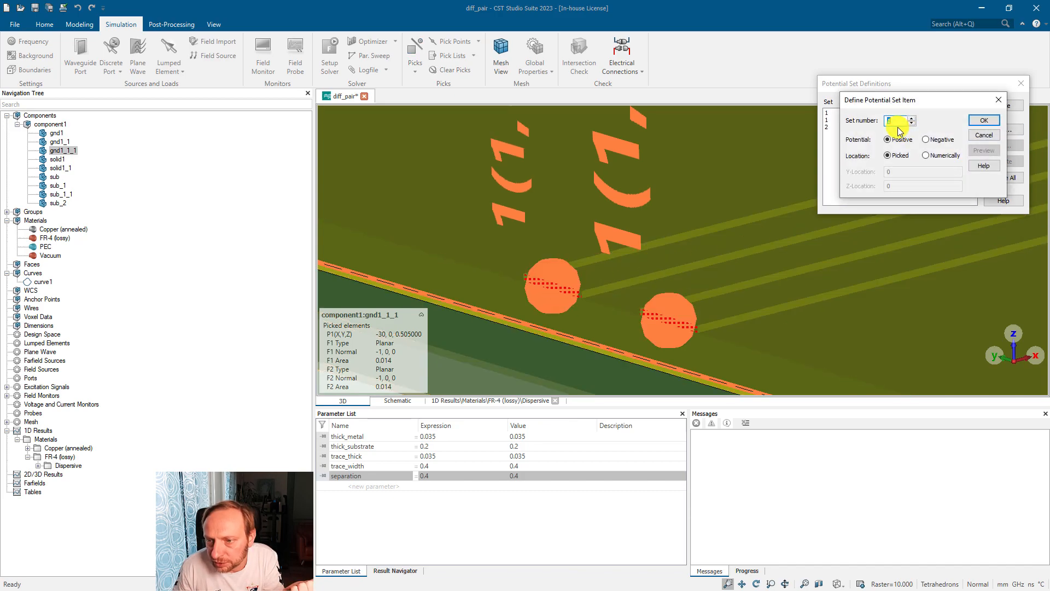
pyautogui.click(970, 119)
pyautogui.click(689, 317)
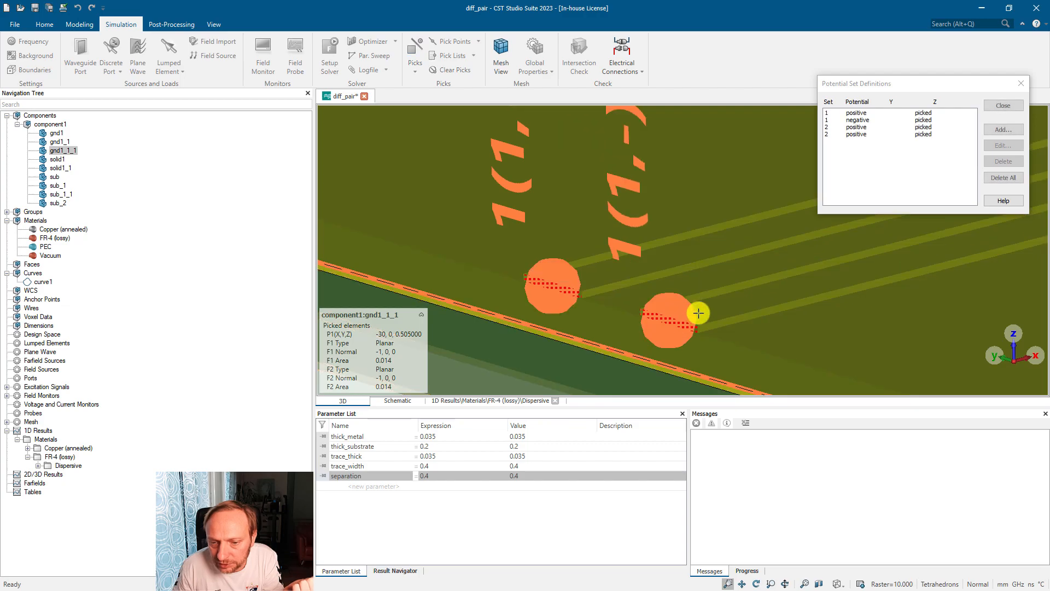
pyautogui.click(1003, 106)
pyautogui.click(1021, 41)
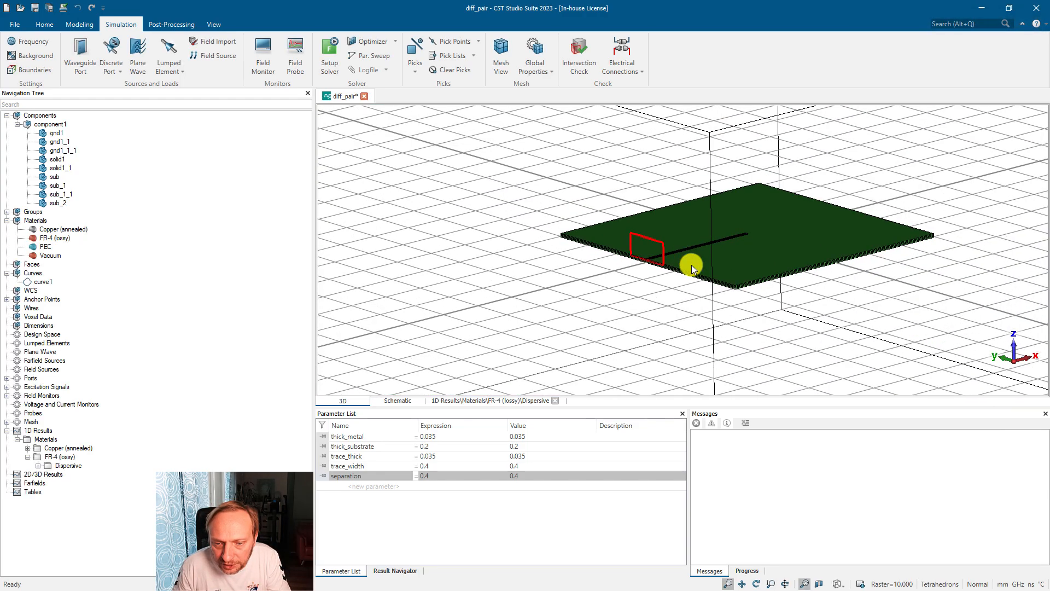
# Deactivate the logarithmic frequency samples, enable calculating port modes only, and start the frequency domain solver
pyautogui.keyDown('ctrl'); pyautogui.moveTo(691, 264); pyautogui.dragTo(660, 288); pyautogui.keyUp('ctrl')
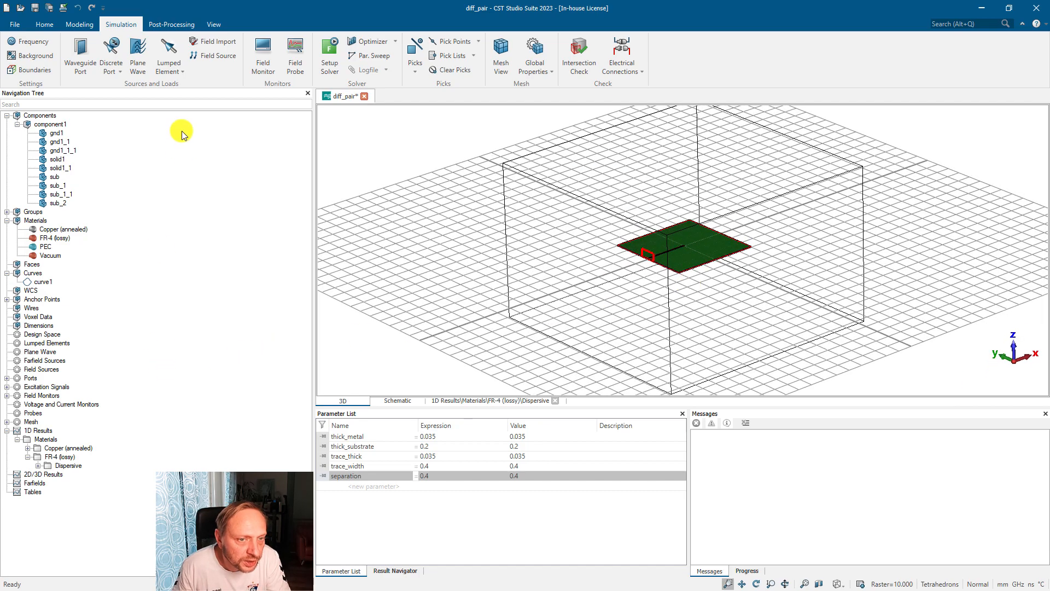
pyautogui.click(327, 50)
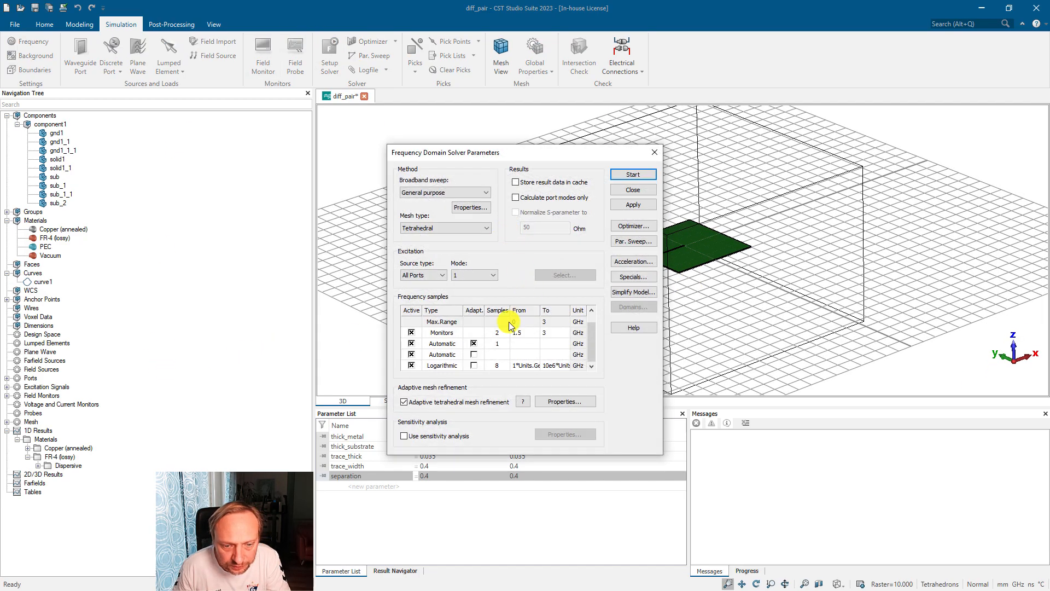
pyautogui.click(413, 365)
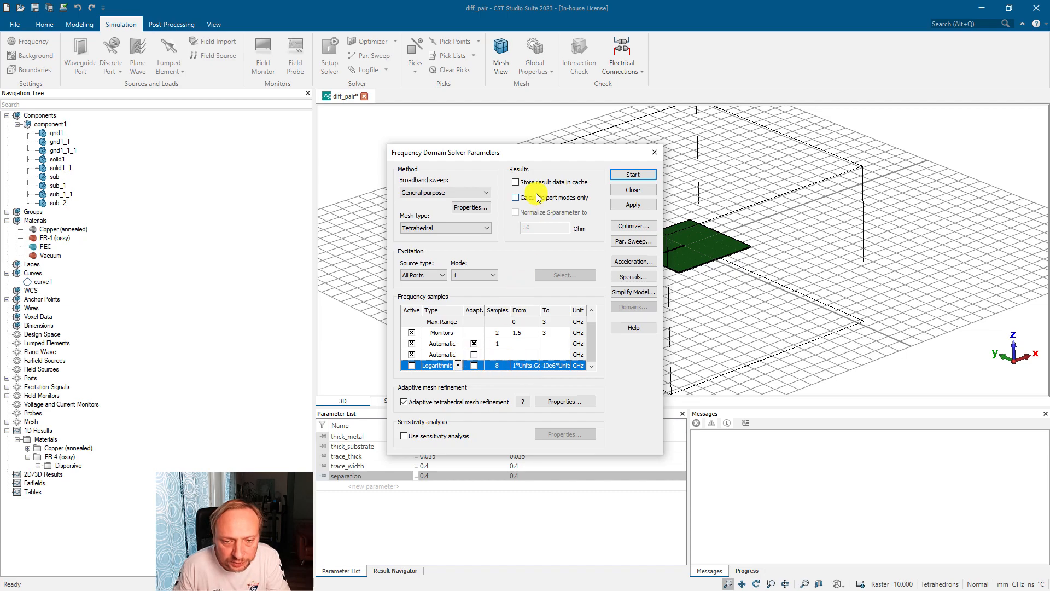
pyautogui.click(633, 175)
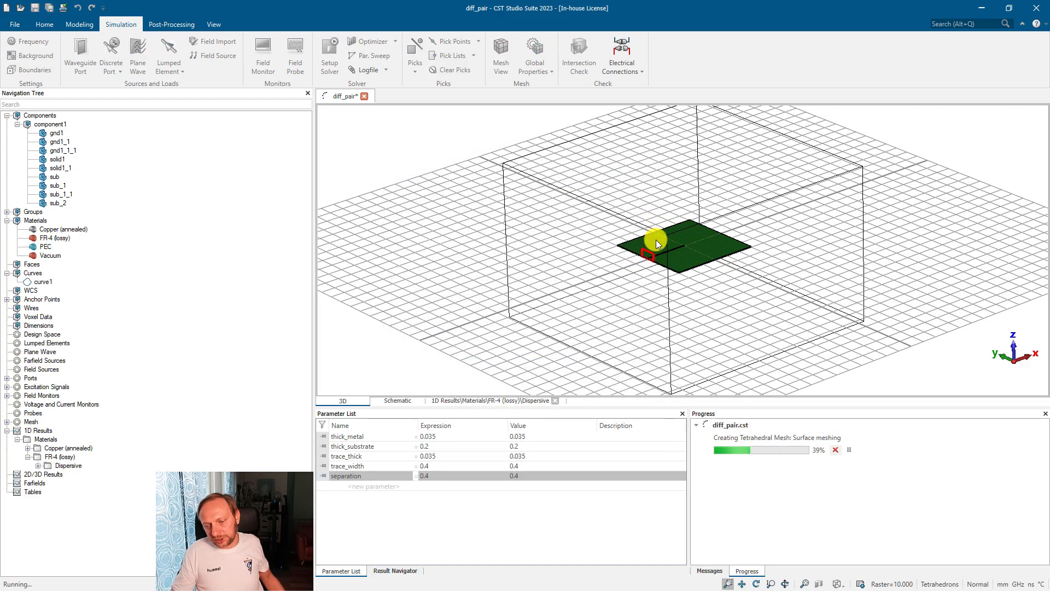
# Display the Port1 mode e1 field around the trace ends and lower its color scale maximum to about 24,600 V/m
pyautogui.scroll(5, 651, 246)
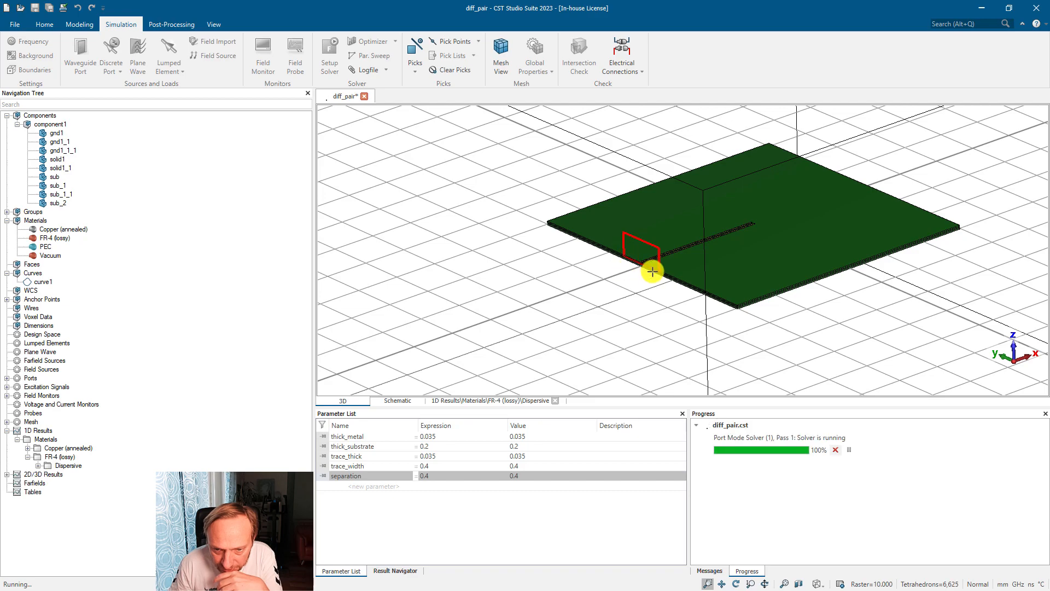
pyautogui.scroll(2, 624, 236)
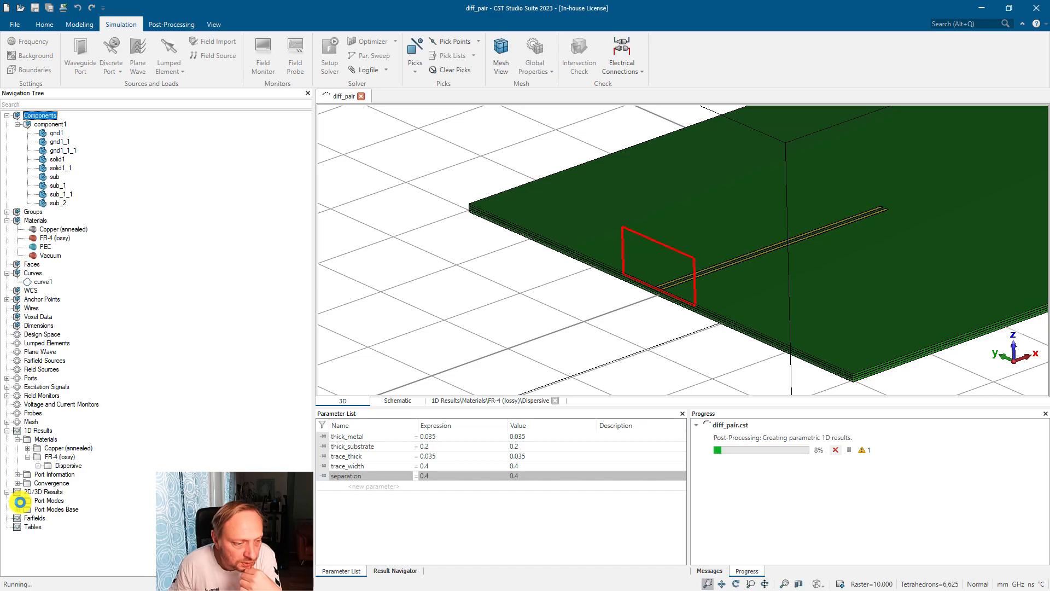
pyautogui.click(17, 501)
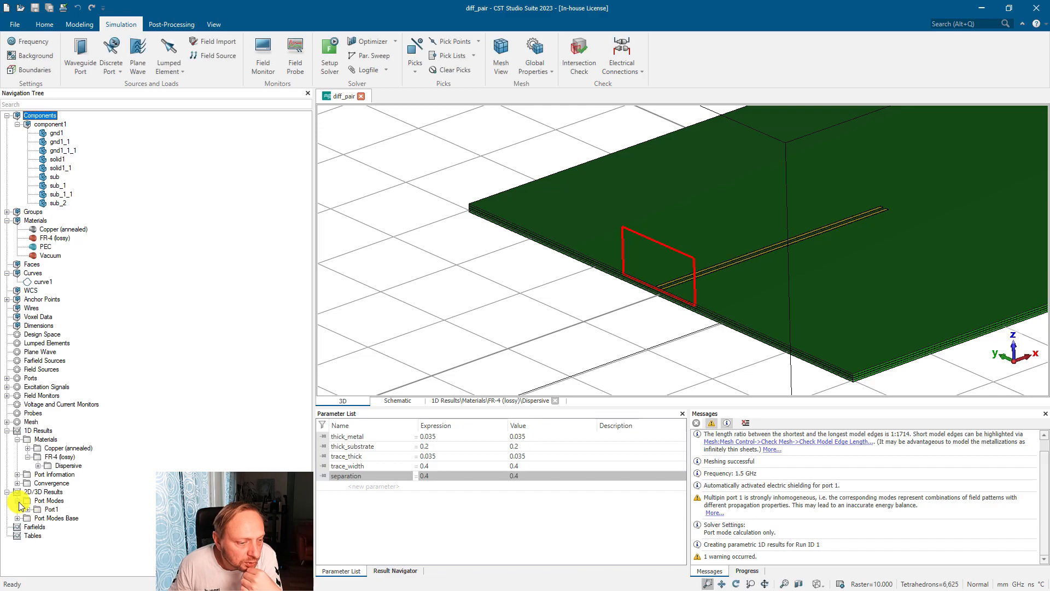
pyautogui.click(28, 509)
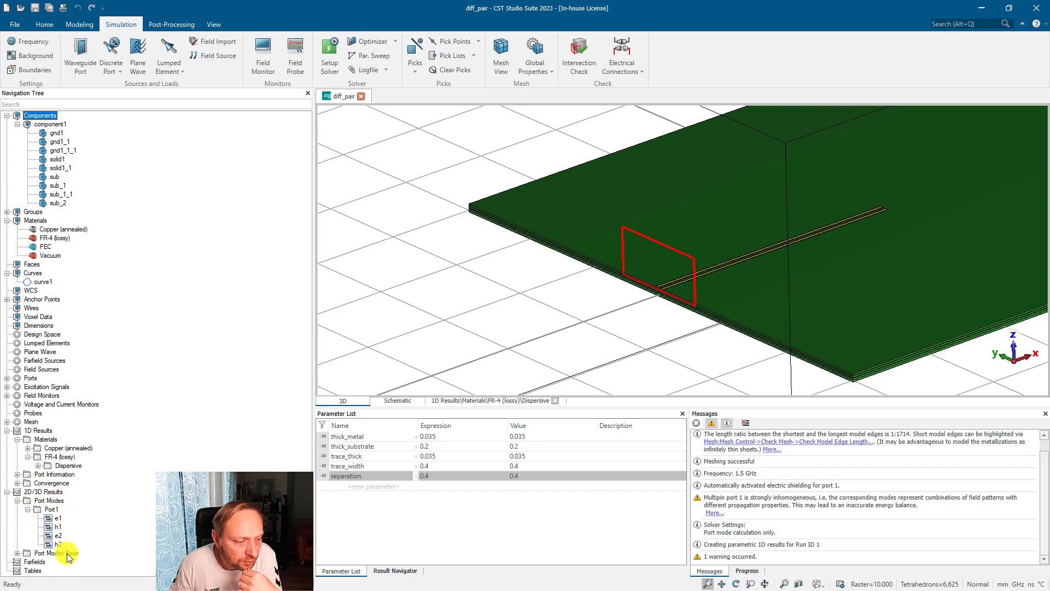
pyautogui.click(57, 519)
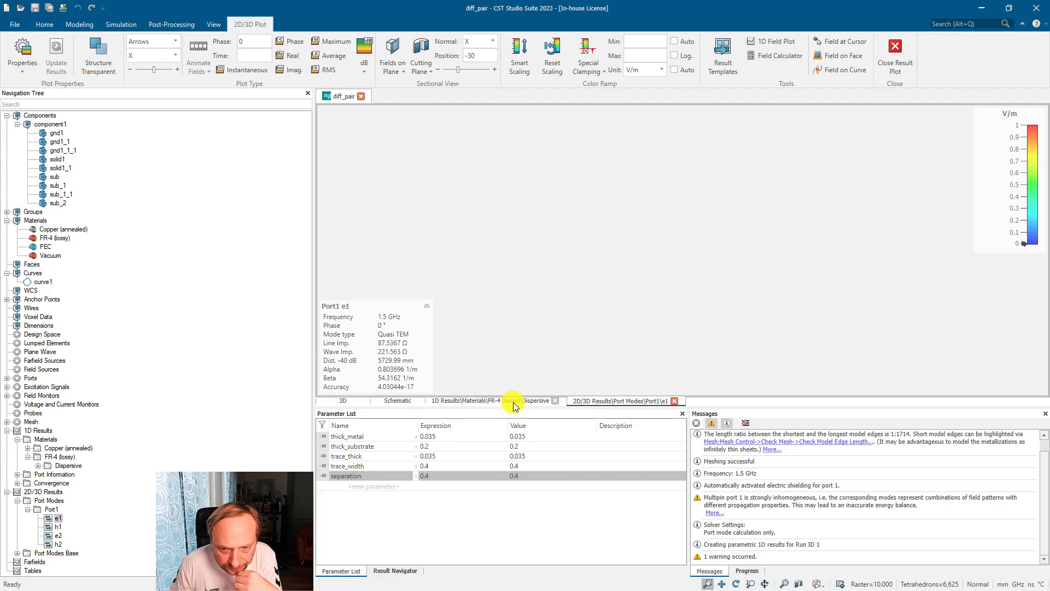
pyautogui.scroll(1, 647, 290)
pyautogui.scroll(2, 648, 290)
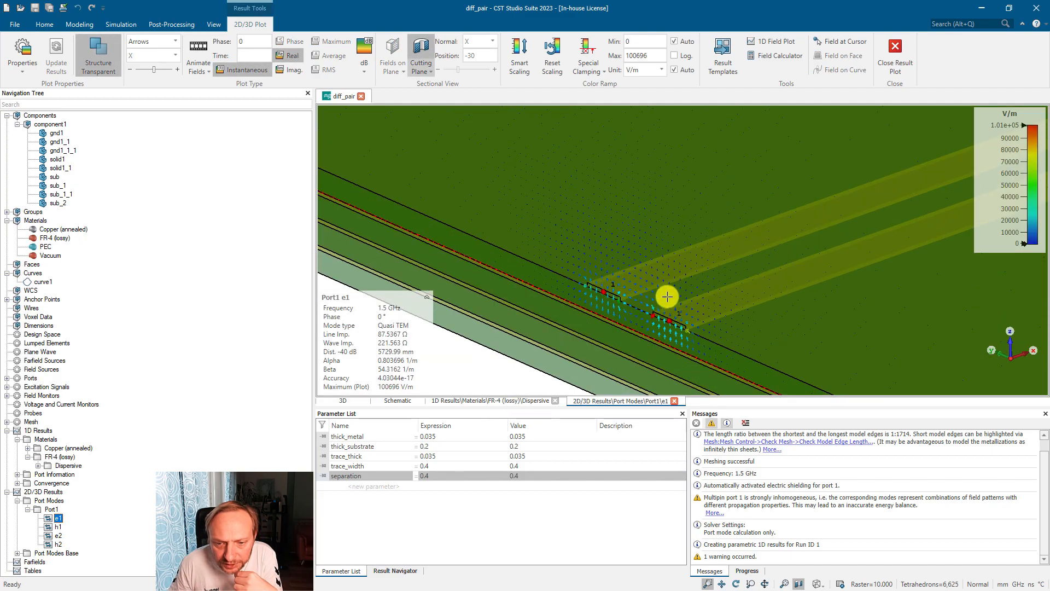
pyautogui.scroll(1, 633, 311)
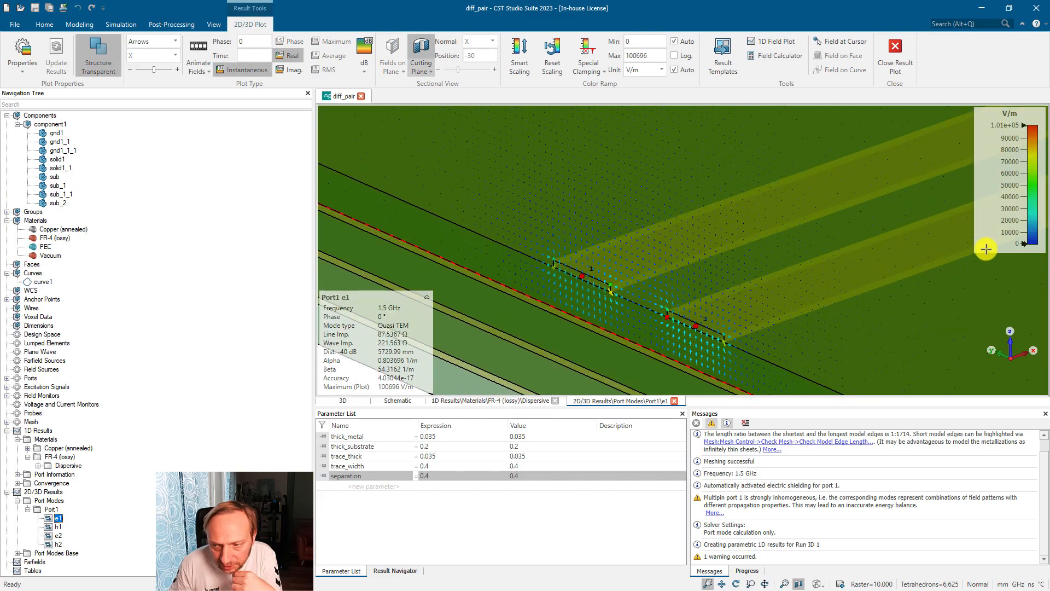
pyautogui.moveTo(1004, 212); pyautogui.dragTo(1012, 175)
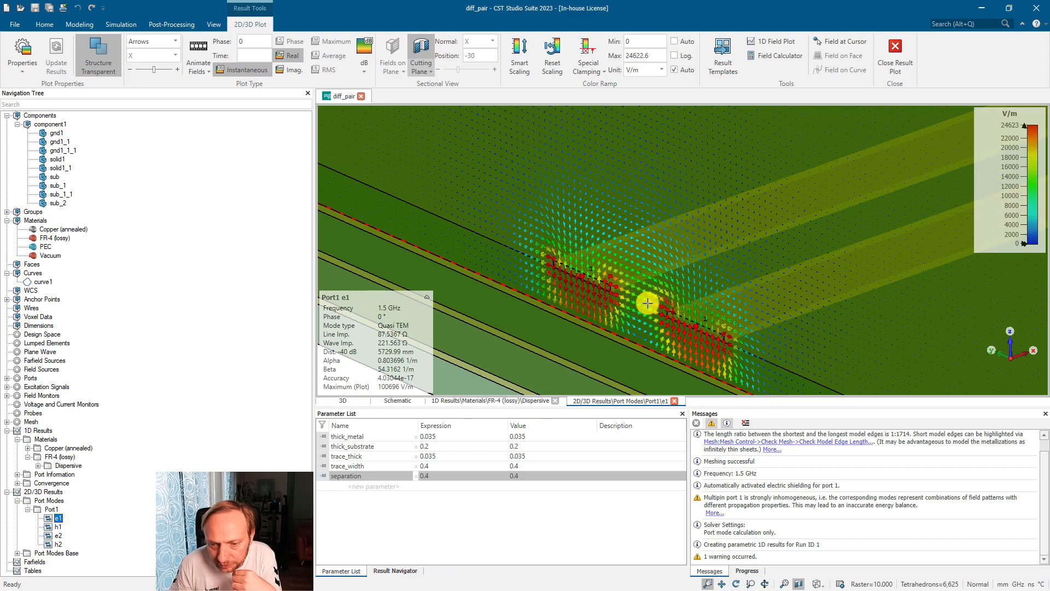
# Examine the Port1 mode e2 field around the traces, then close the result plot and return to the full model
pyautogui.scroll(-3, 585, 328)
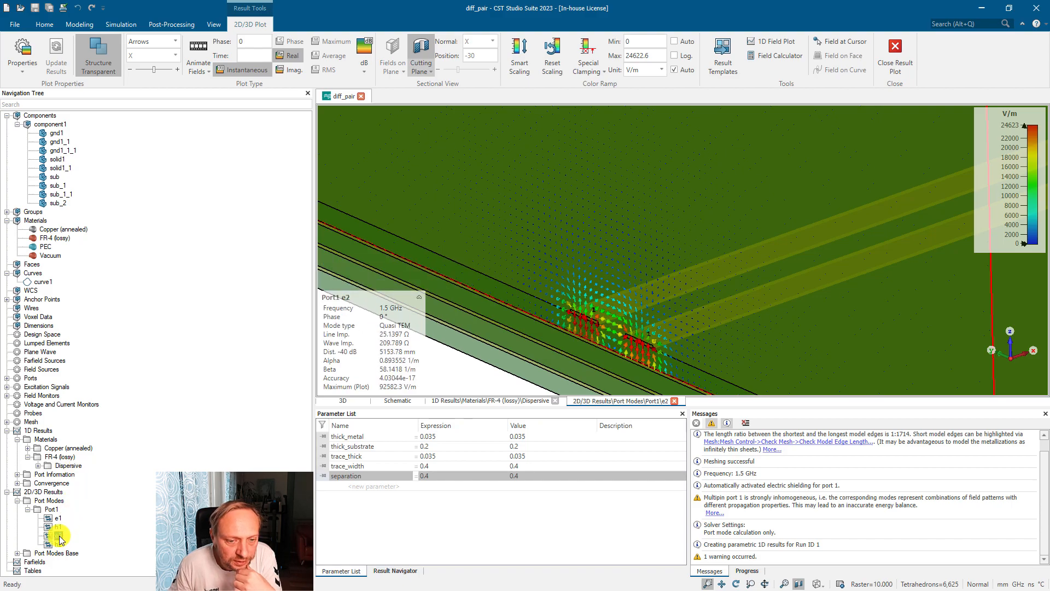
pyautogui.click(898, 57)
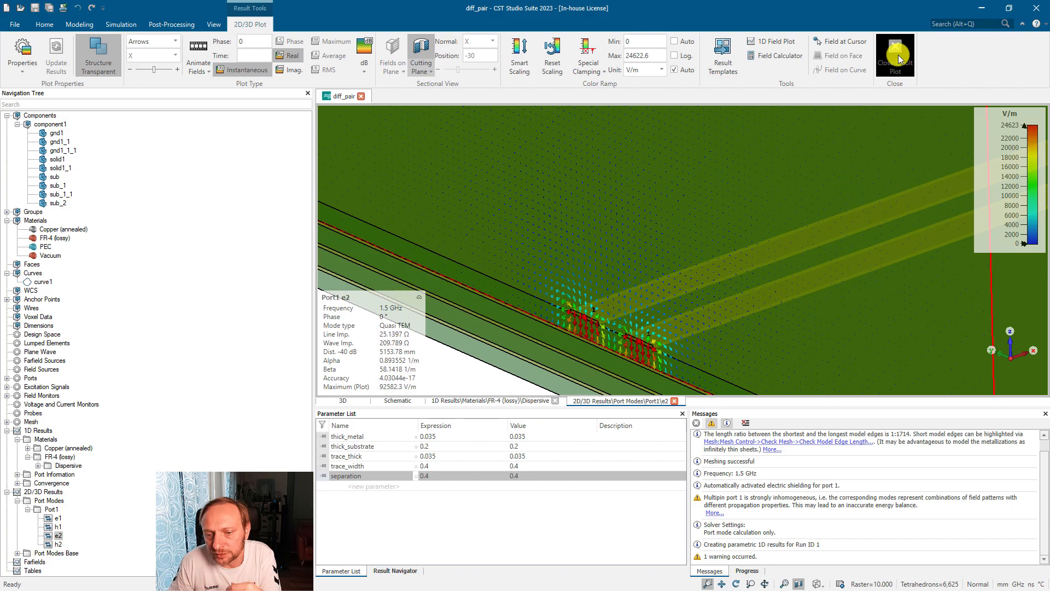
pyautogui.press('space')
# Align the local coordinate system with the top end-edge midpoint of the +Y trace at the board's centre
pyautogui.keyDown('ctrl'); pyautogui.moveTo(780, 246); pyautogui.dragTo(550, 327); pyautogui.keyUp('ctrl')
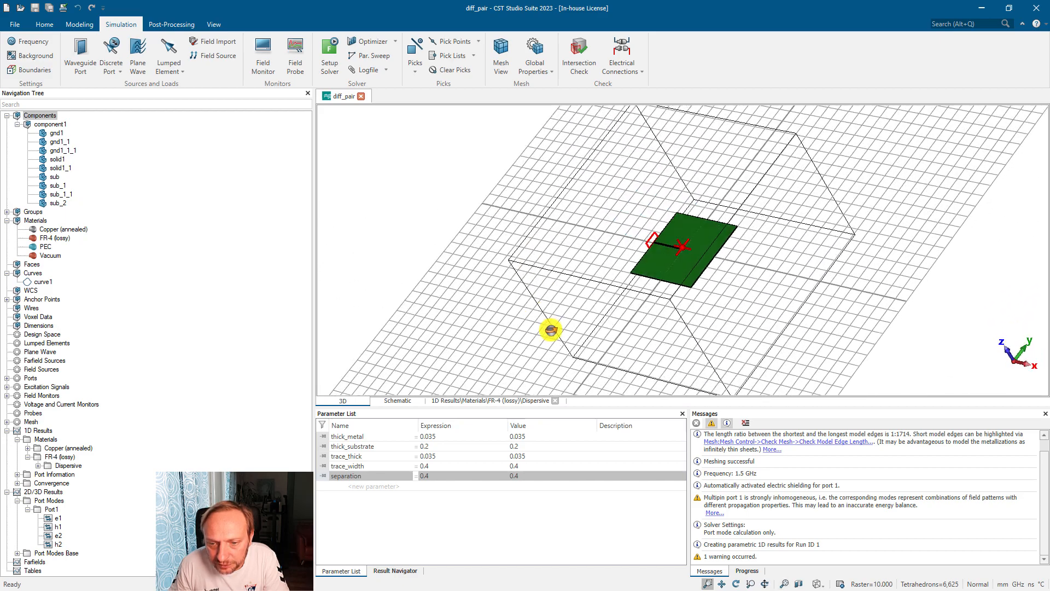
pyautogui.scroll(3, 684, 252)
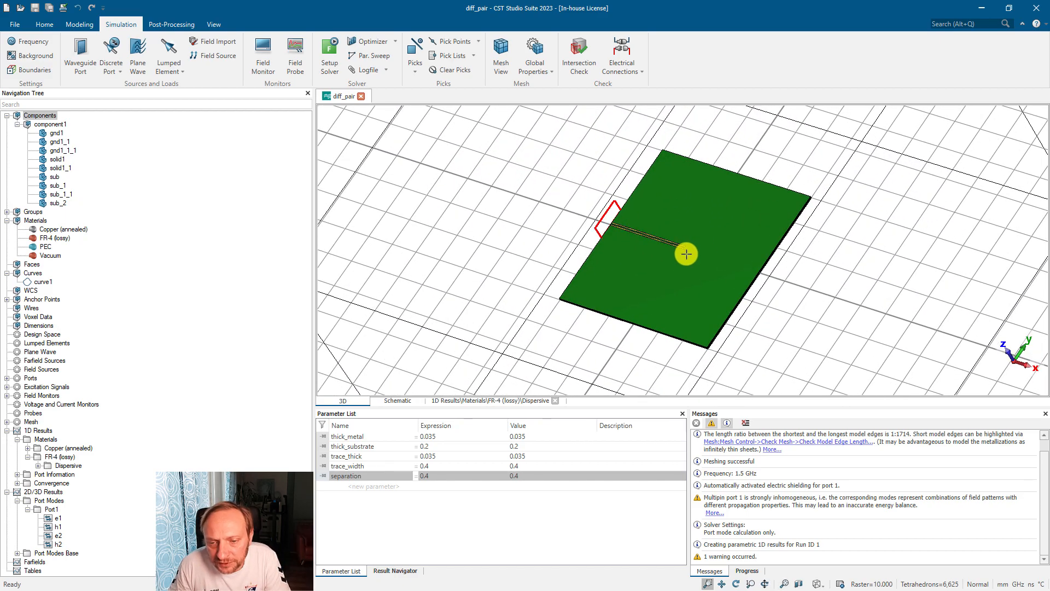
pyautogui.scroll(10, 686, 253)
pyautogui.moveTo(672, 252); pyautogui.dragTo(679, 254)
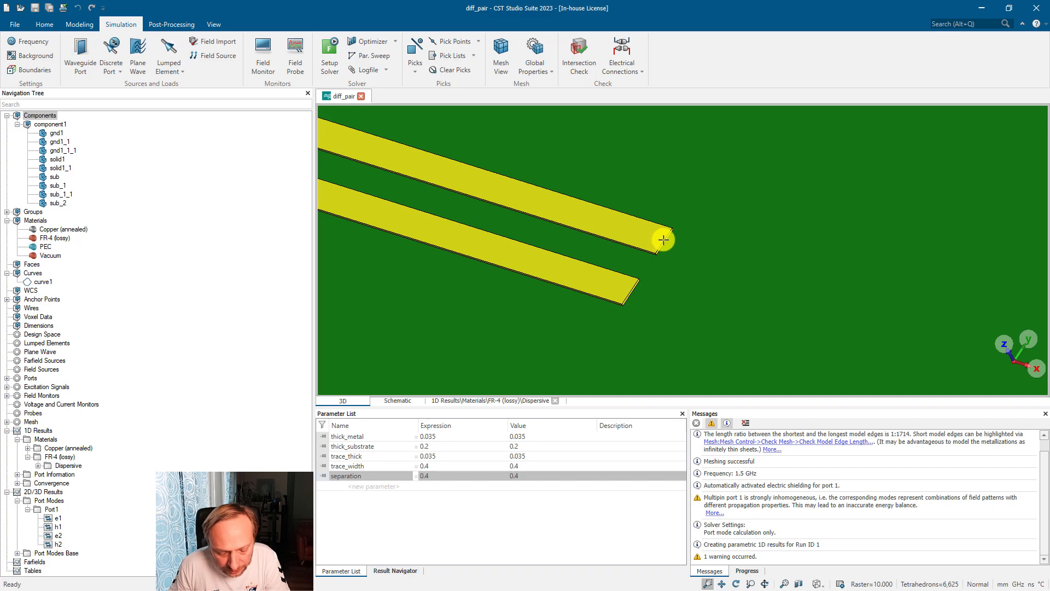
pyautogui.press('e')
pyautogui.click(663, 240)
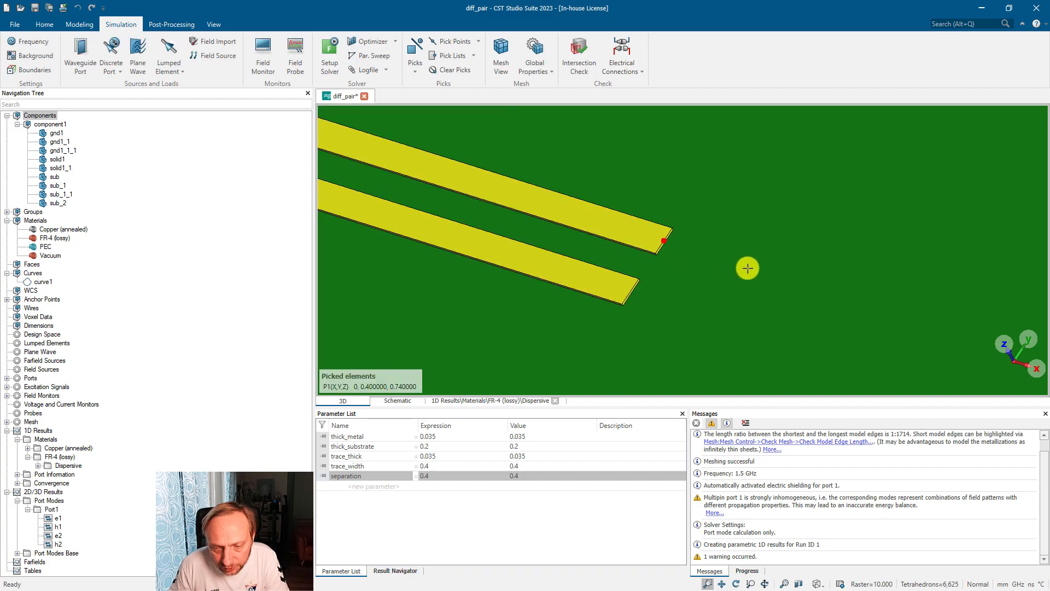
pyautogui.press('w')
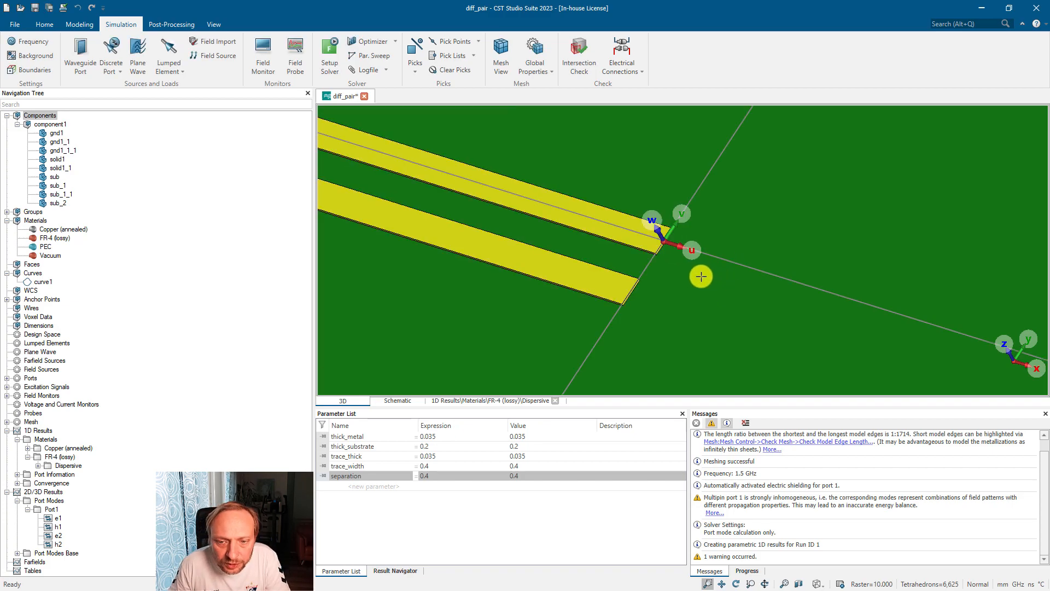
# Draft a solid cylinder about 0.3 mm in radius from the +Y trace's end-edge midpoint down to the bottom substrate face
pyautogui.moveTo(698, 281); pyautogui.dragTo(696, 270, button='middle')
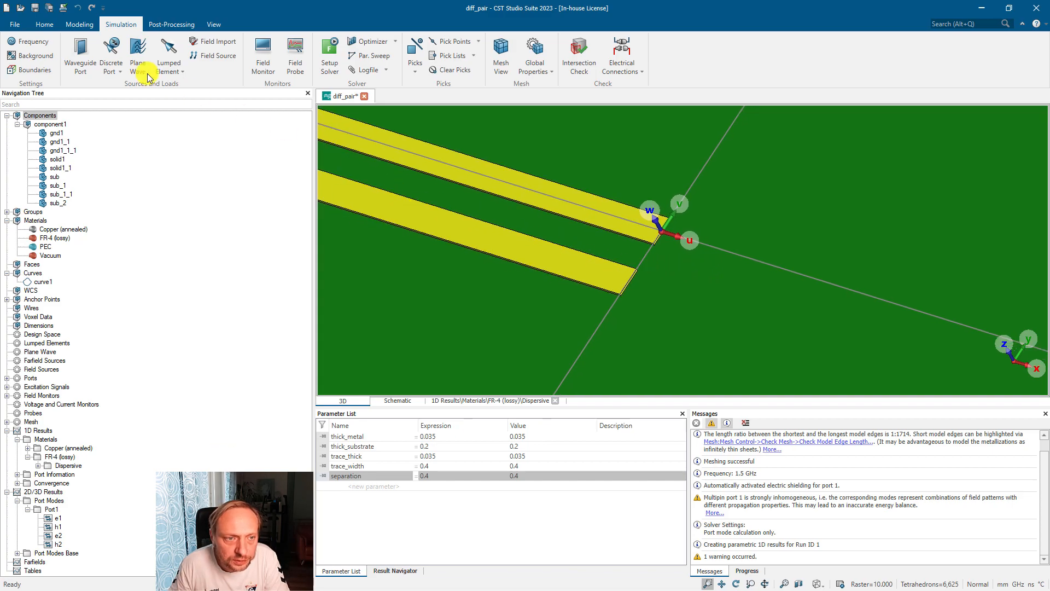
pyautogui.click(79, 24)
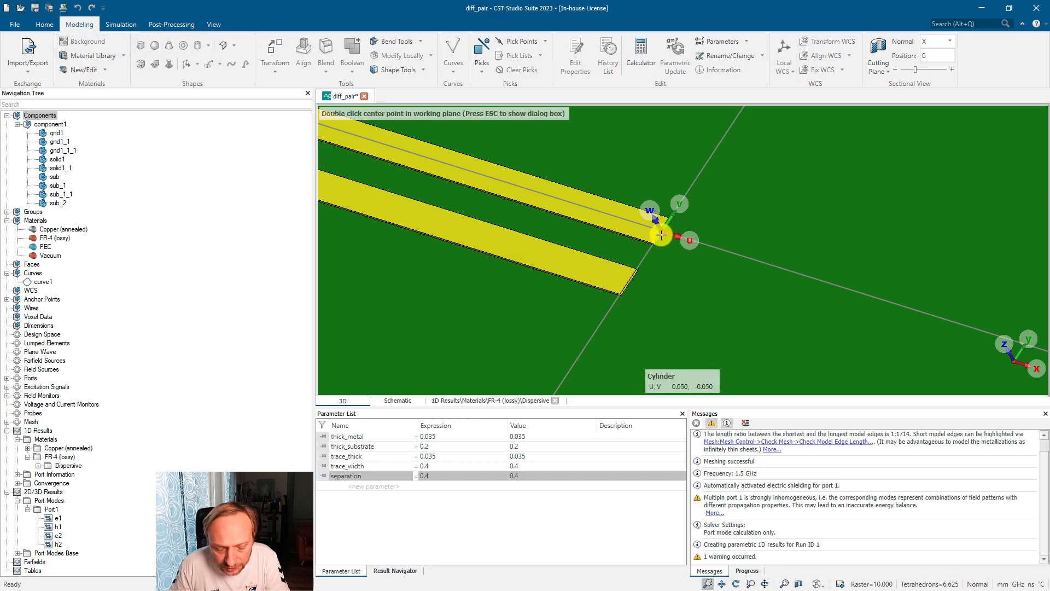
pyautogui.press('e')
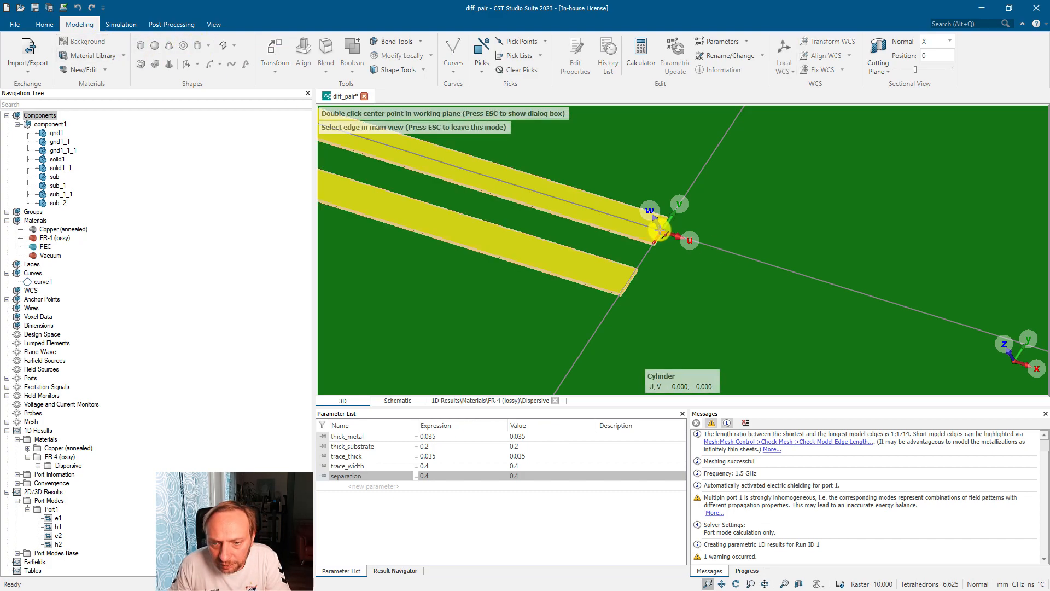
pyautogui.doubleClick(659, 230)
pyautogui.doubleClick(676, 244)
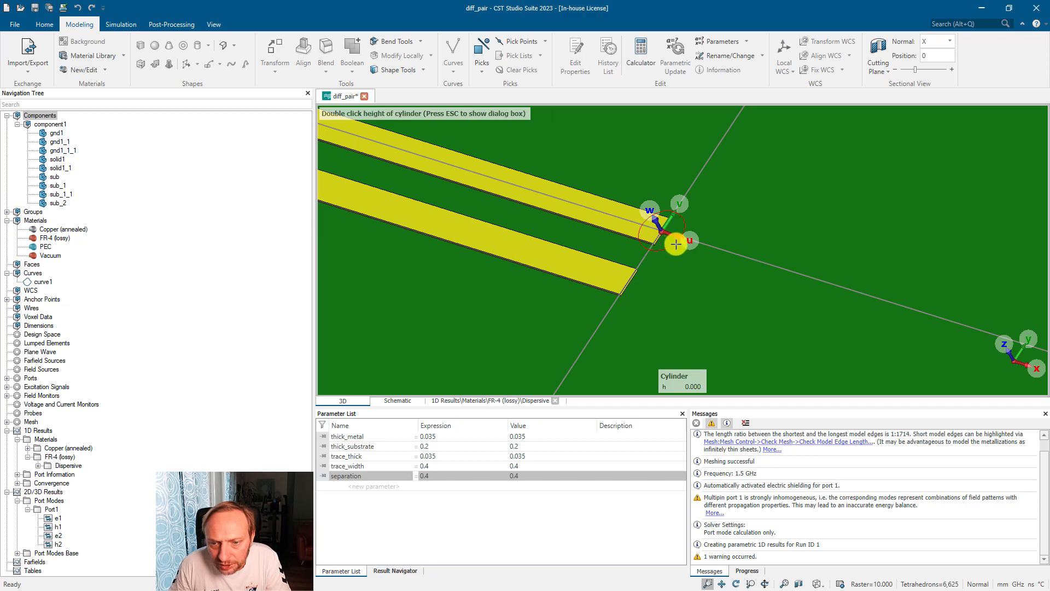
pyautogui.scroll(-4, 707, 272)
pyautogui.moveTo(708, 273); pyautogui.dragTo(685, 215, button='middle')
pyautogui.keyDown('ctrl'); pyautogui.moveTo(696, 259); pyautogui.dragTo(661, 173); pyautogui.keyUp('ctrl')
pyautogui.moveTo(701, 234); pyautogui.dragTo(676, 204, button='middle')
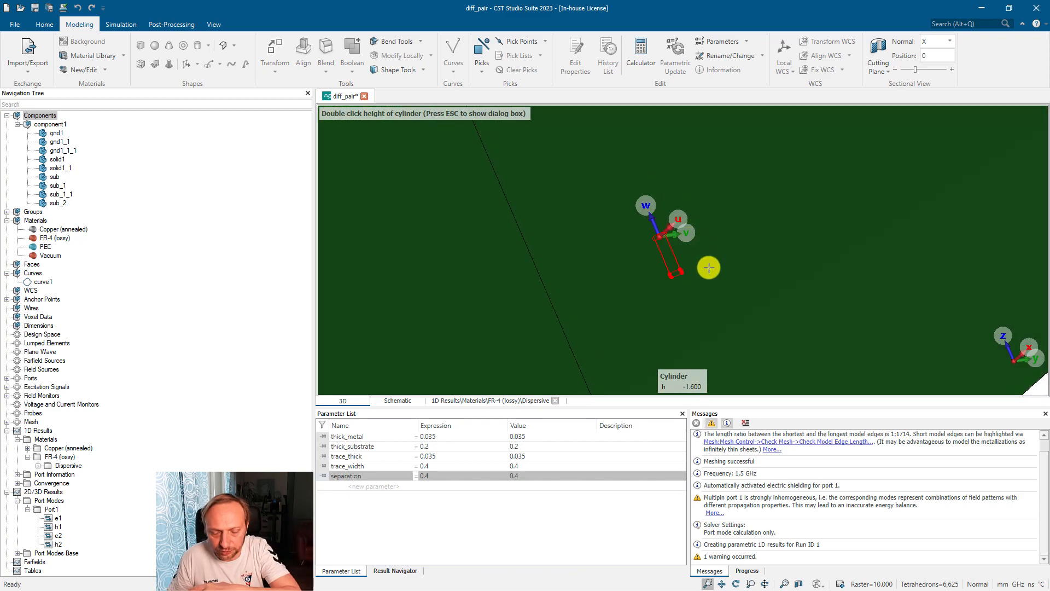
pyautogui.press('f')
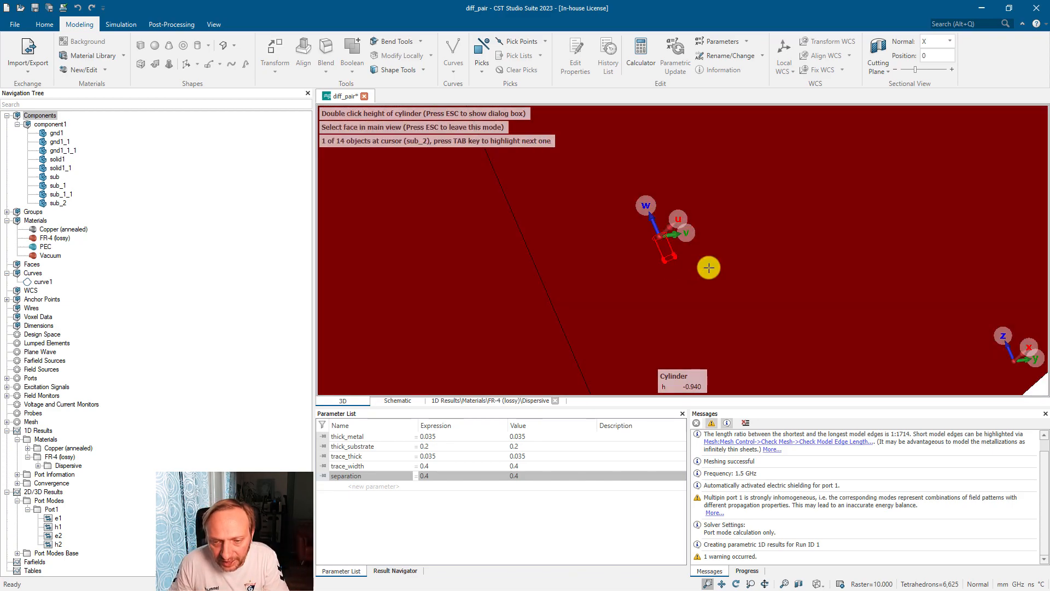
pyautogui.doubleClick(708, 275)
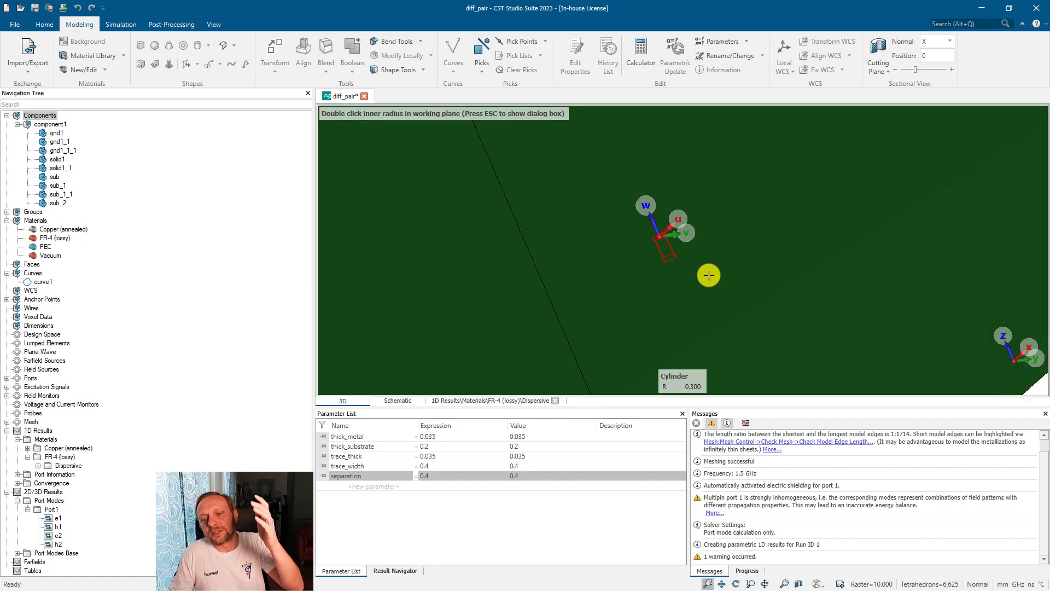
pyautogui.press('Escape')
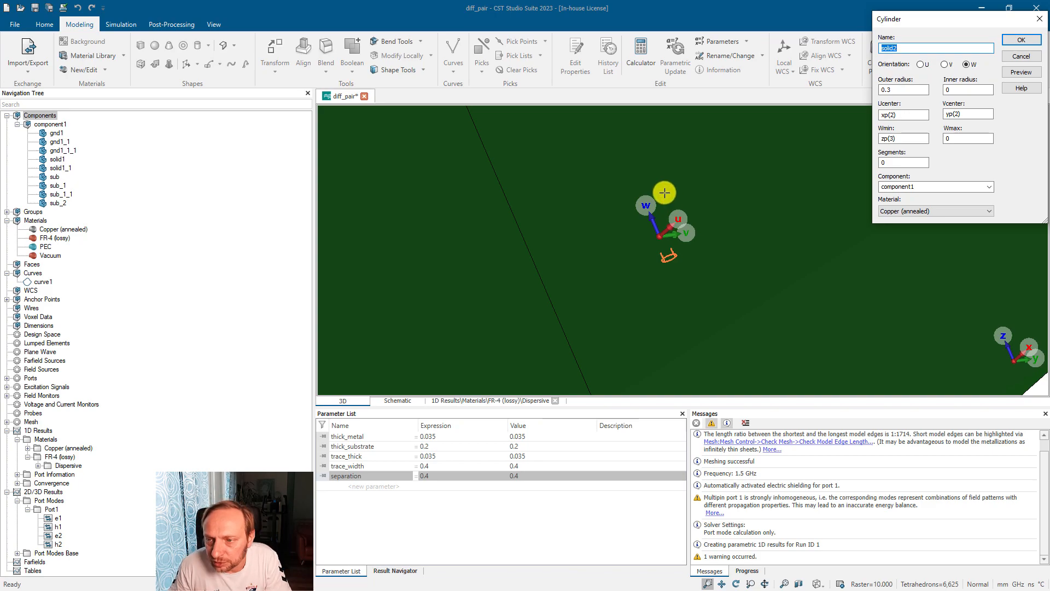
# Set the cylinder's outer radius to new parameter via_rad with value 0.2 and create the copper via, deleting current and parametric results
pyautogui.keyDown('ctrl'); pyautogui.moveTo(663, 192); pyautogui.dragTo(740, 295); pyautogui.keyUp('ctrl')
pyautogui.moveTo(602, 163); pyautogui.dragTo(604, 188, button='middle')
pyautogui.scroll(5, 604, 188)
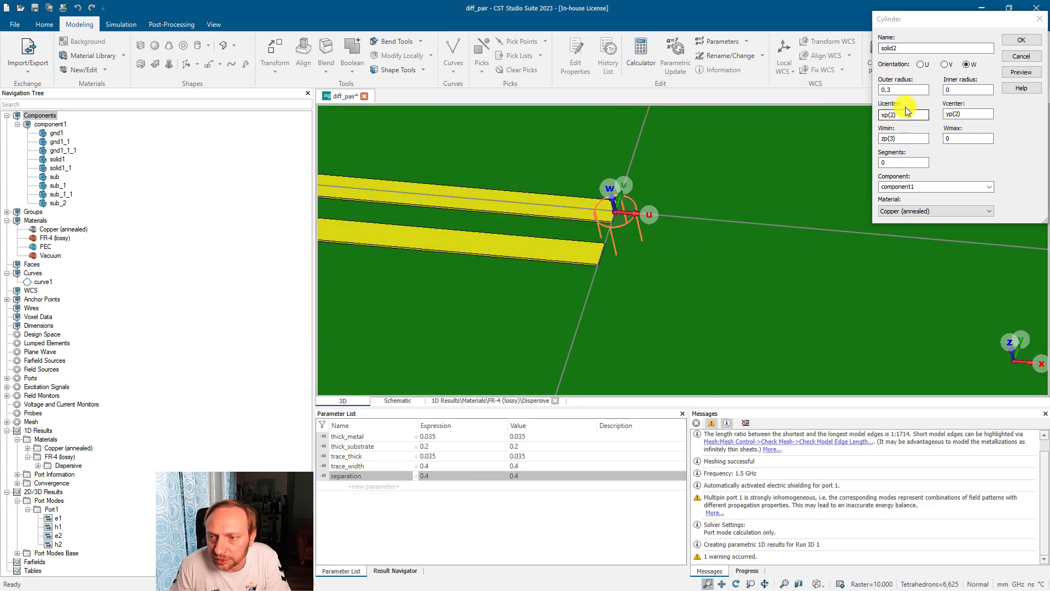
pyautogui.doubleClick(895, 89)
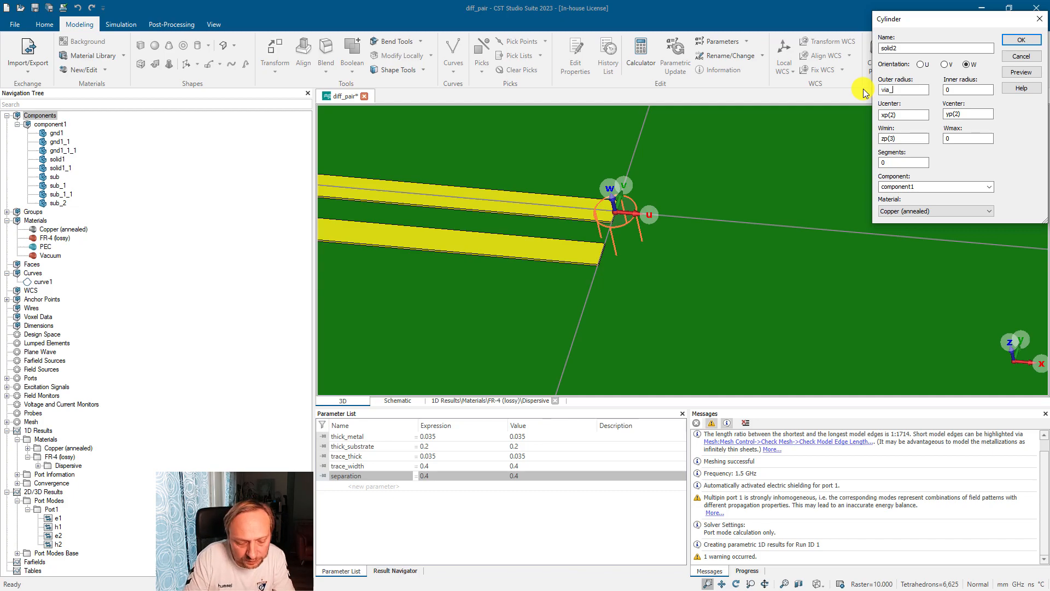
pyautogui.click(1020, 72)
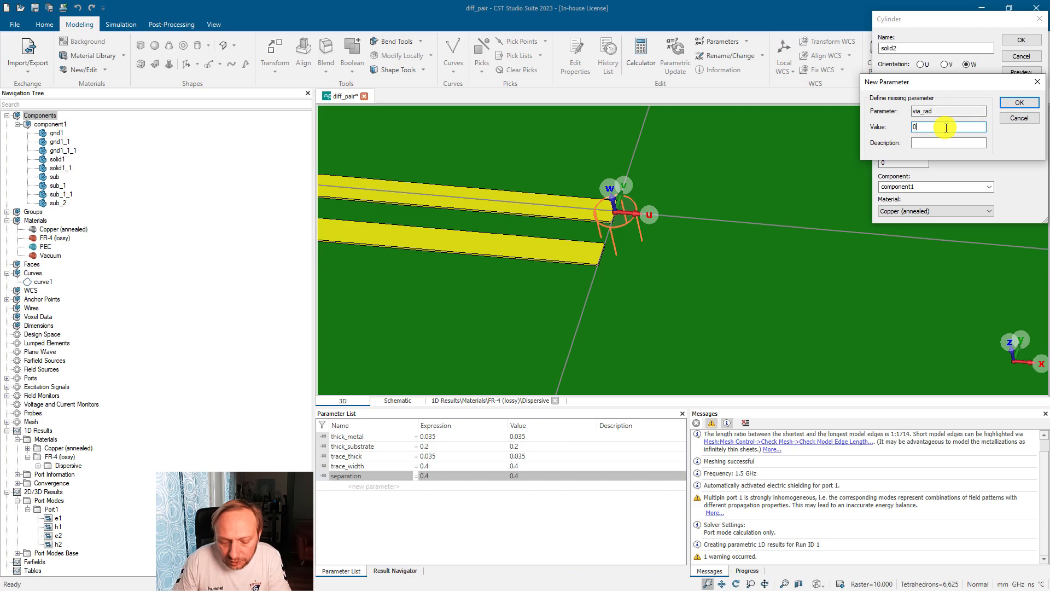
pyautogui.click(1019, 102)
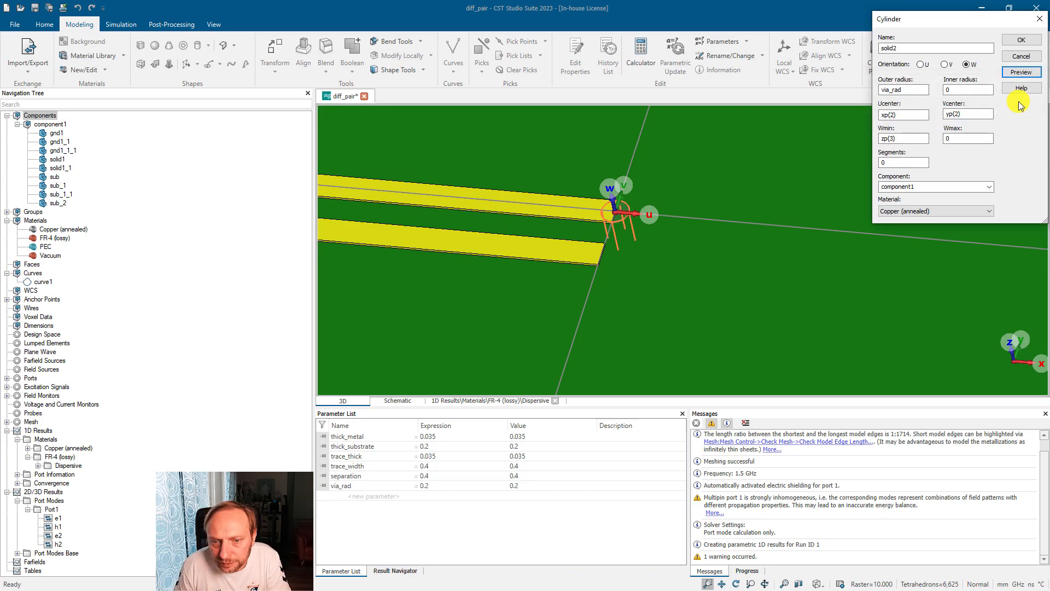
pyautogui.click(1018, 43)
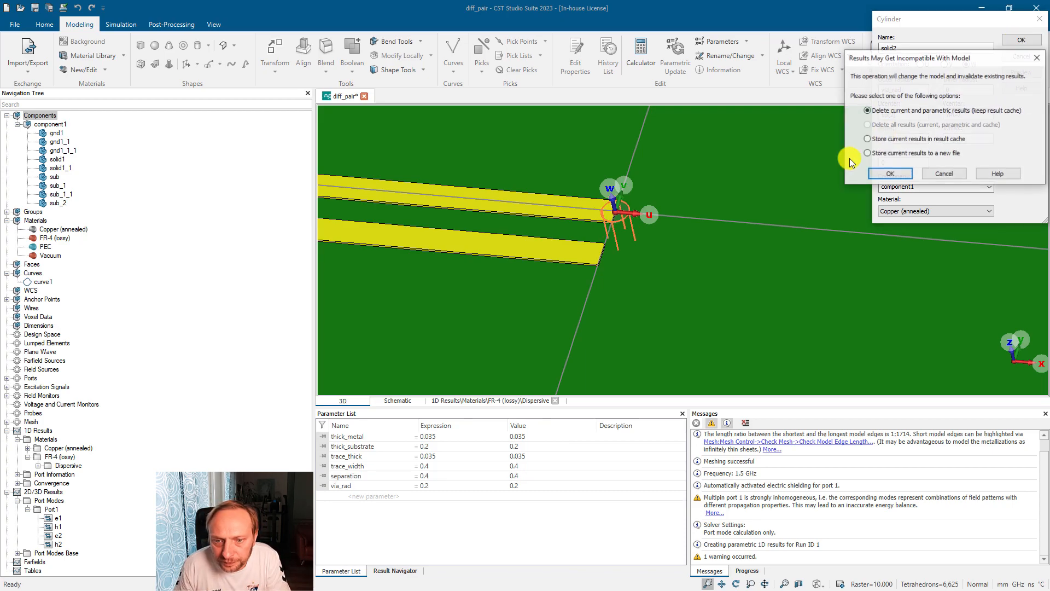
pyautogui.click(900, 174)
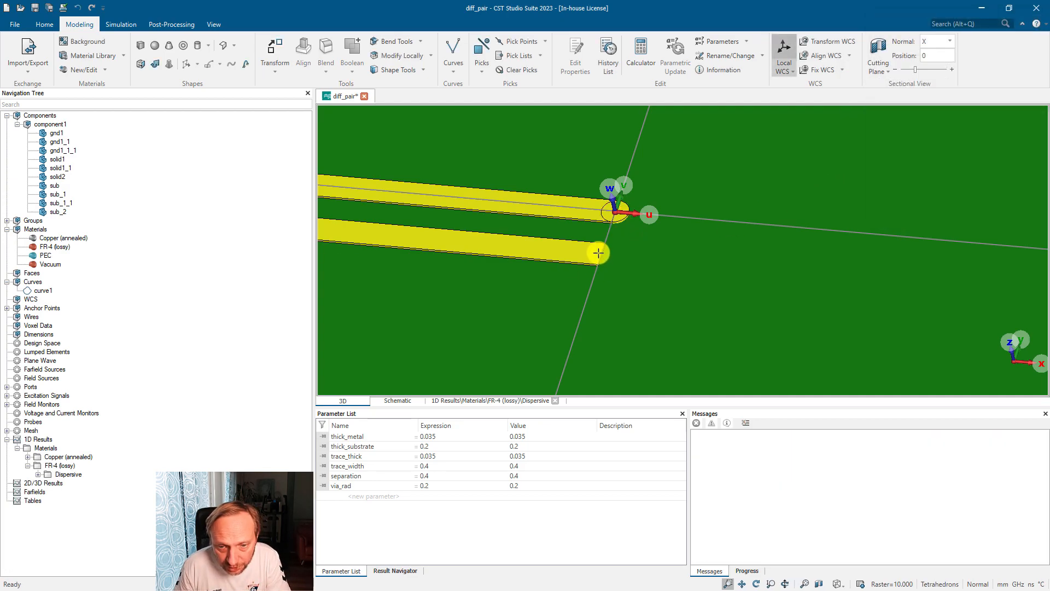
# Pick the top end-edge midpoints of both traces, starting from the trace that carries the via
pyautogui.scroll(3, 616, 210)
pyautogui.scroll(-2, 615, 210)
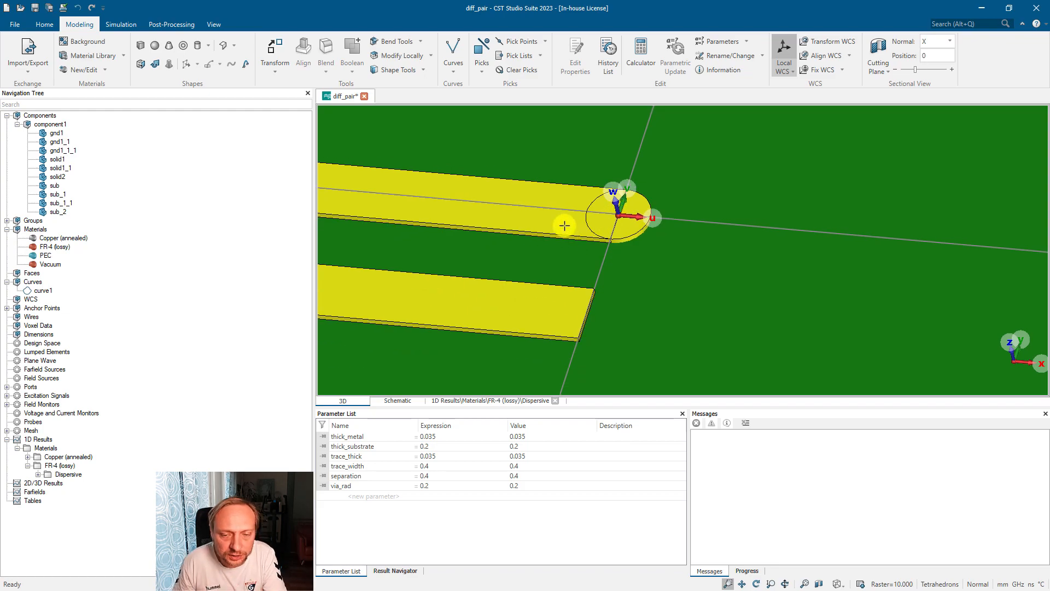
pyautogui.scroll(-1, 564, 225)
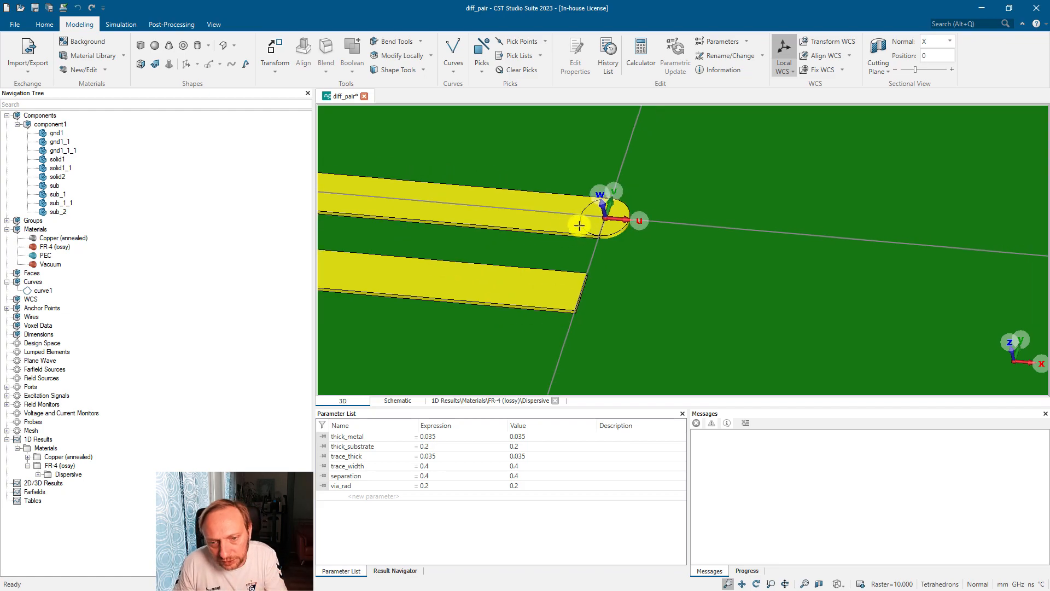
pyautogui.click(556, 222)
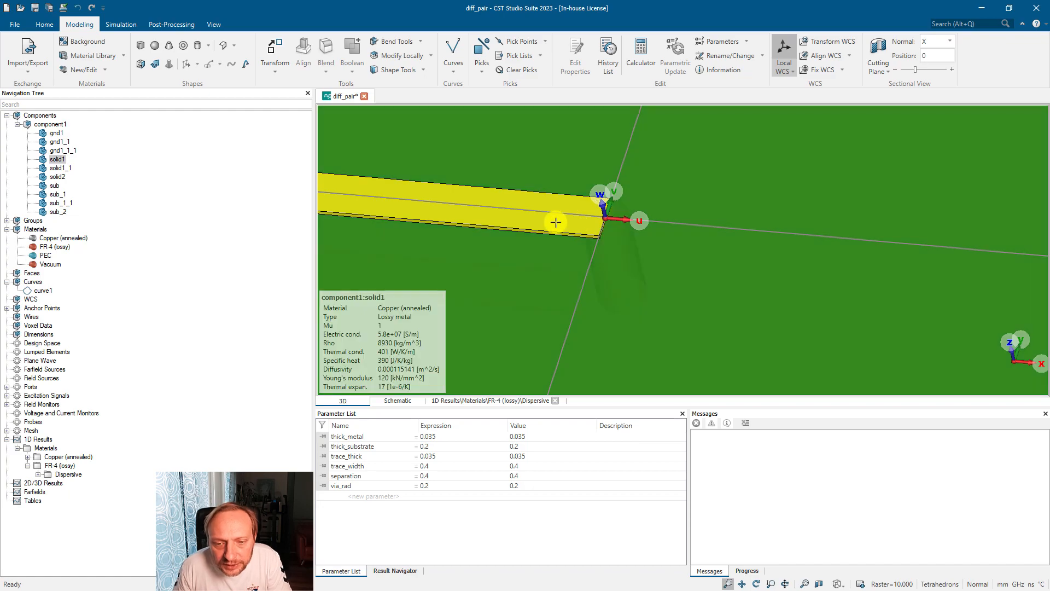
pyautogui.keyDown('shift'); pyautogui.click(550, 274); pyautogui.keyUp('shift')
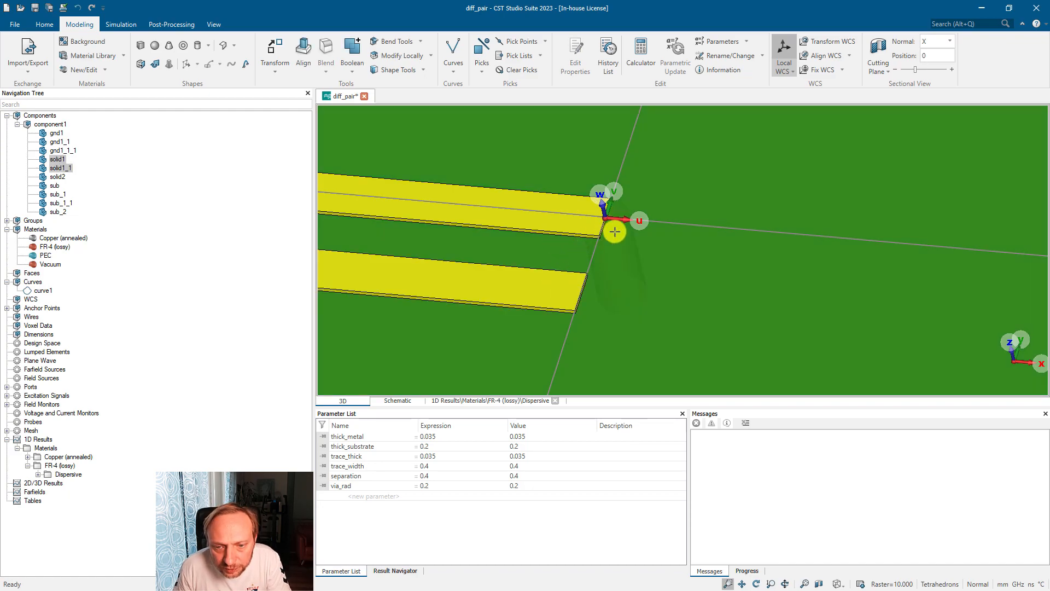
pyautogui.press('m')
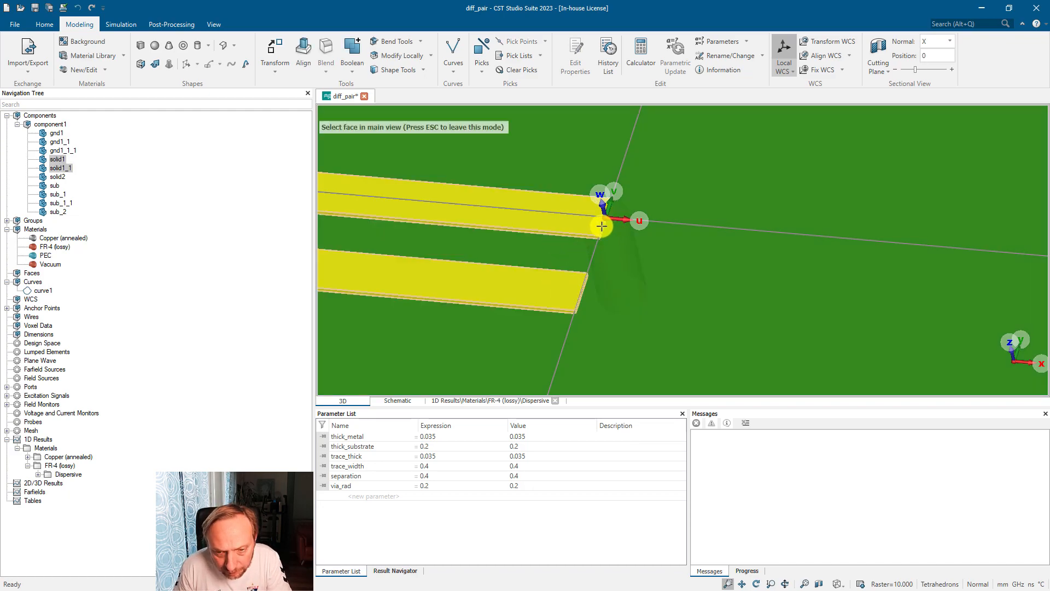
pyautogui.click(602, 226)
pyautogui.press('m')
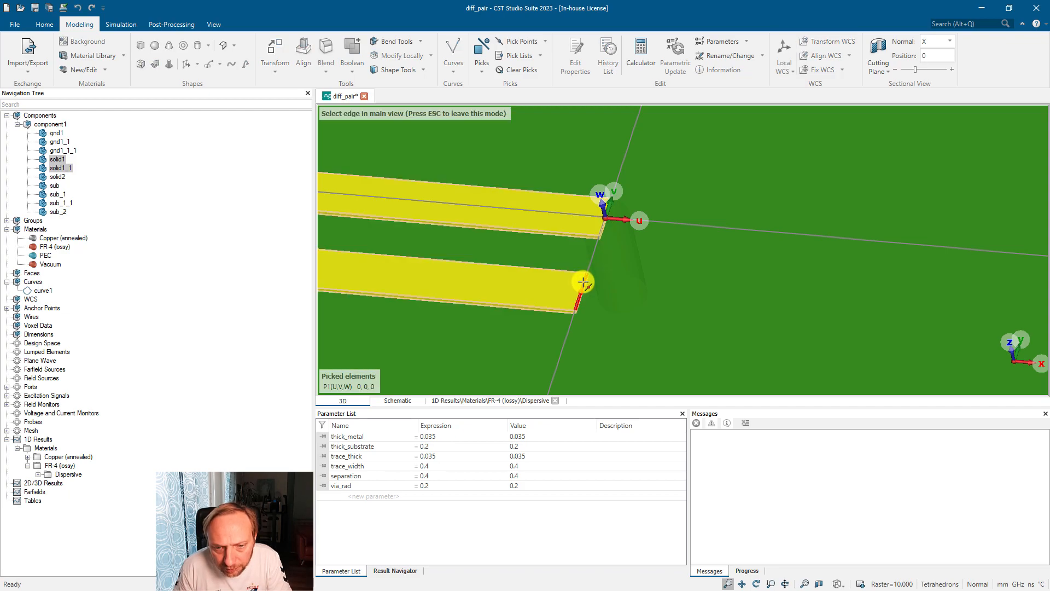
pyautogui.click(580, 282)
# Copy the via onto the other trace's end by translating it between the two picked points, then clear the selection
pyautogui.click(614, 227)
pyautogui.rightClick(615, 228)
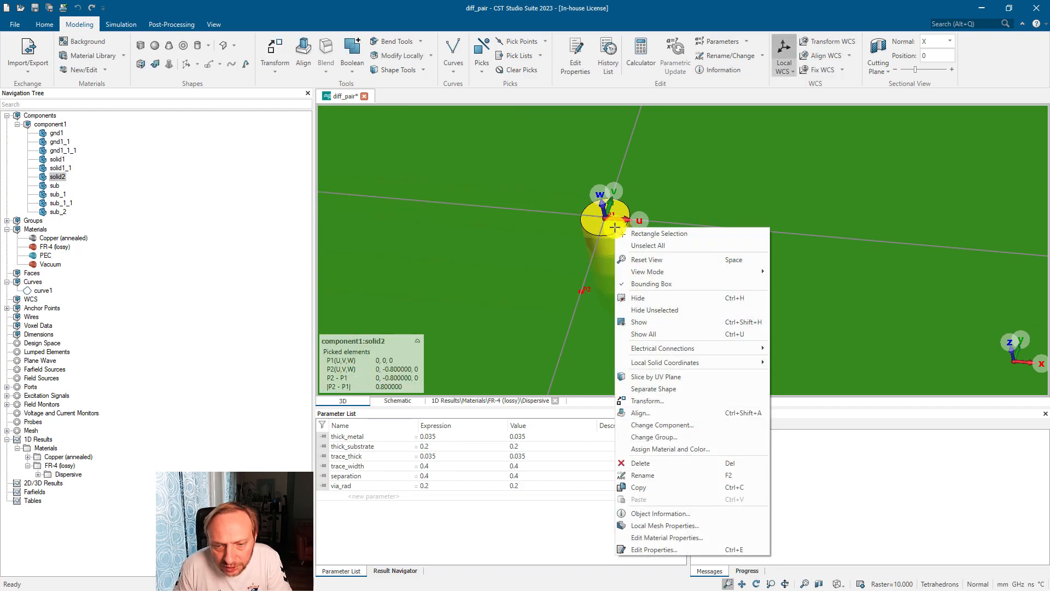
pyautogui.click(651, 400)
pyautogui.click(884, 44)
pyautogui.click(1005, 45)
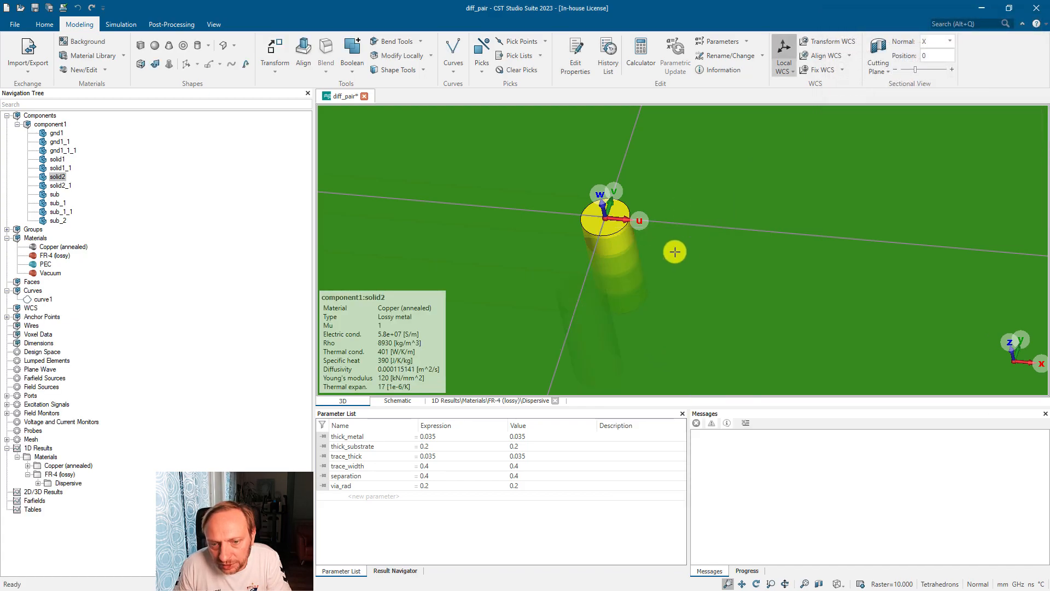
pyautogui.click(44, 115)
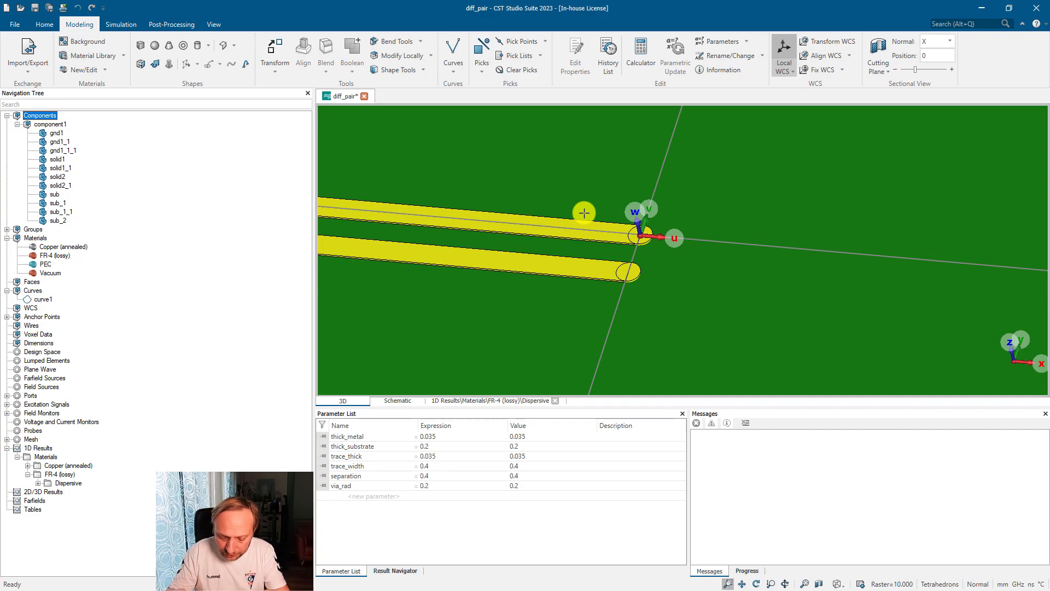
# Inspect the layer stack from the side and hide the top substrate layer sub_1_1 to expose both vias
pyautogui.scroll(-3, 662, 245)
pyautogui.moveTo(657, 279); pyautogui.dragTo(595, 261, button='middle')
pyautogui.keyDown('ctrl'); pyautogui.moveTo(598, 256); pyautogui.dragTo(567, 142); pyautogui.keyUp('ctrl')
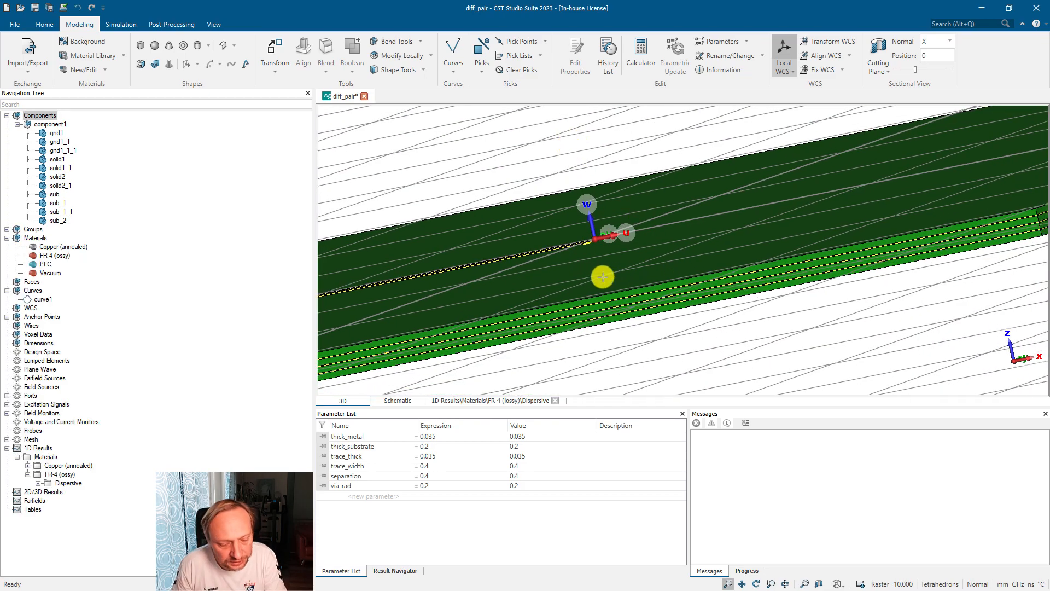
pyautogui.press('2')
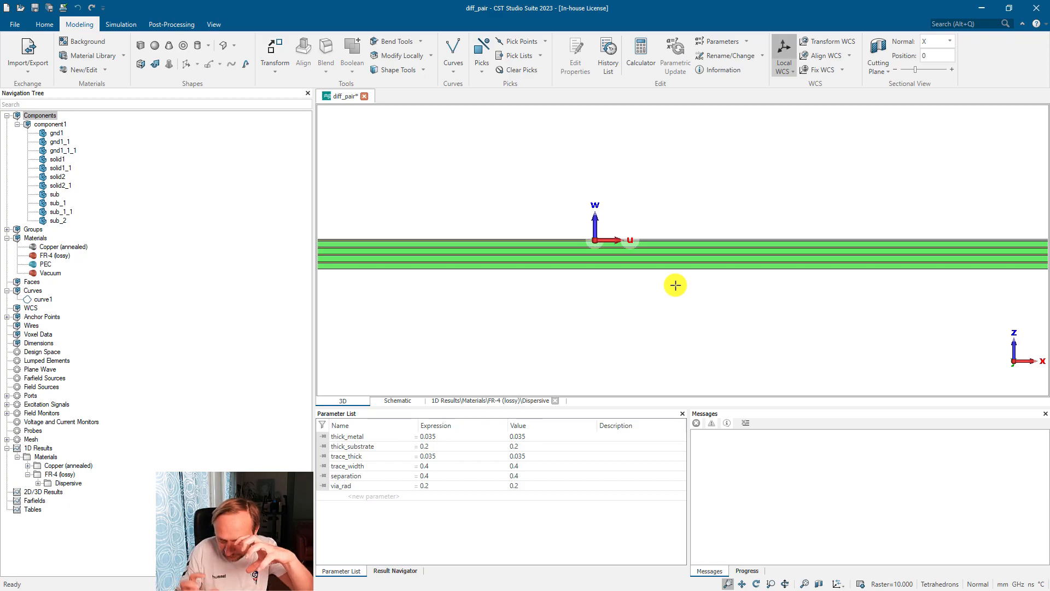
pyautogui.scroll(3, 614, 253)
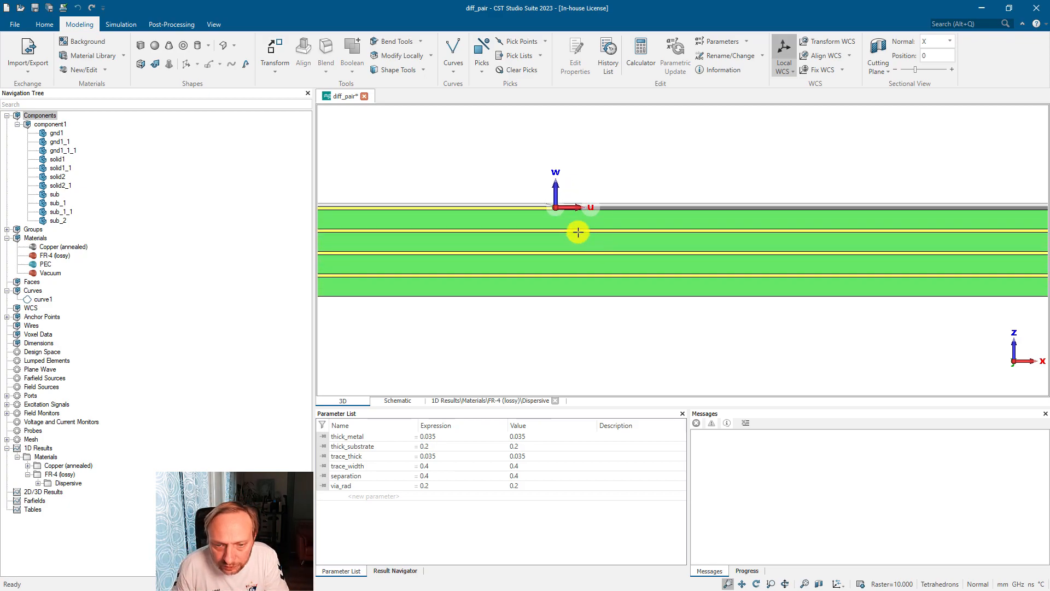
pyautogui.moveTo(569, 270)
pyautogui.mouseDown()
pyautogui.moveTo(617, 228)
pyautogui.moveTo(609, 243)
pyautogui.moveTo(626, 171)
pyautogui.moveTo(672, 154)
pyautogui.moveTo(634, 225)
pyautogui.moveTo(539, 307)
pyautogui.moveTo(565, 278)
pyautogui.mouseUp()
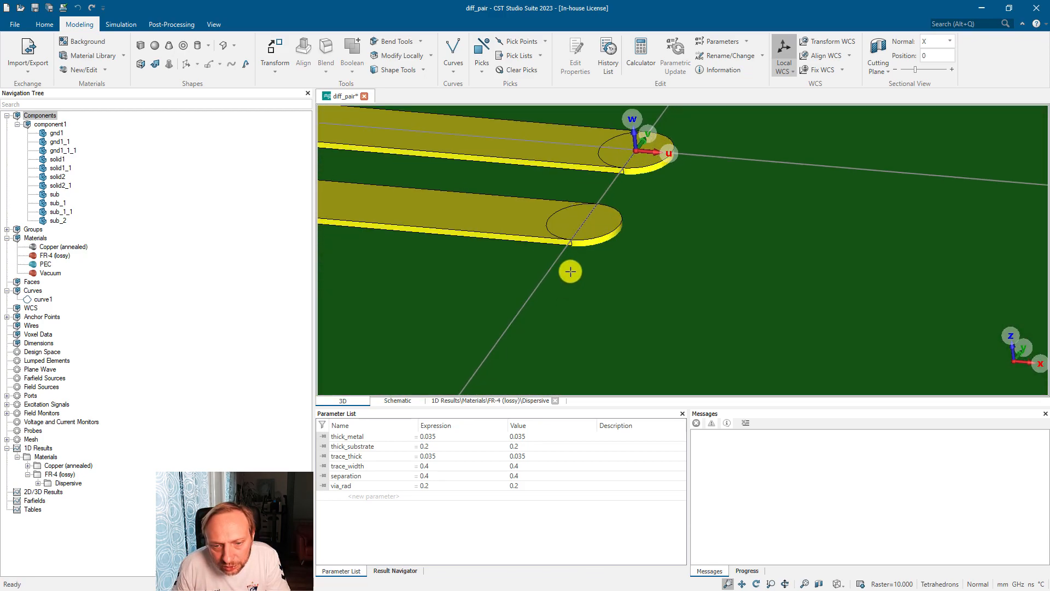
pyautogui.moveTo(579, 255); pyautogui.dragTo(547, 292, button='middle')
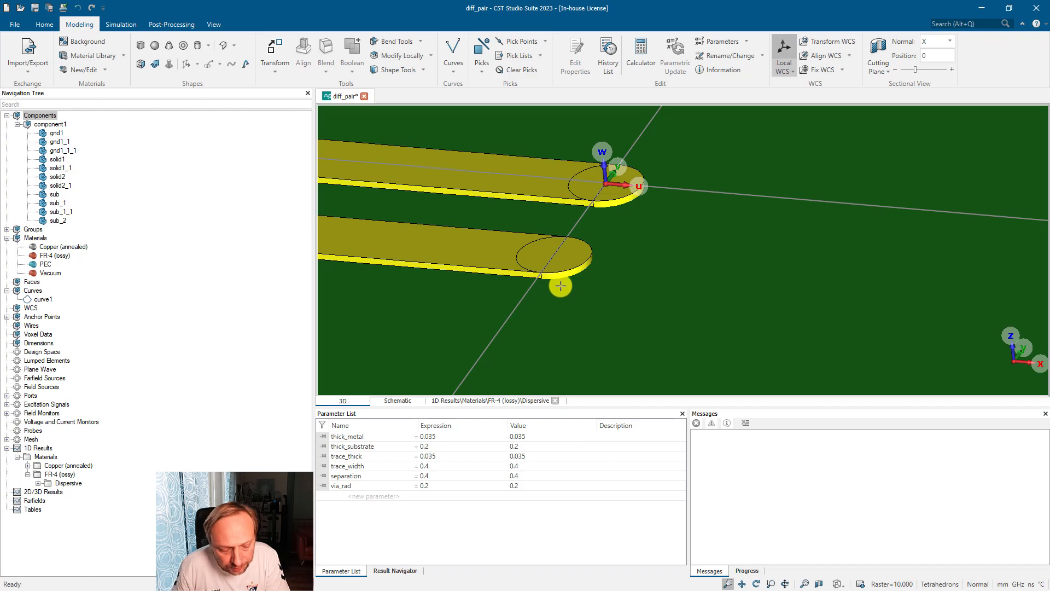
pyautogui.press('f')
pyautogui.click(562, 278)
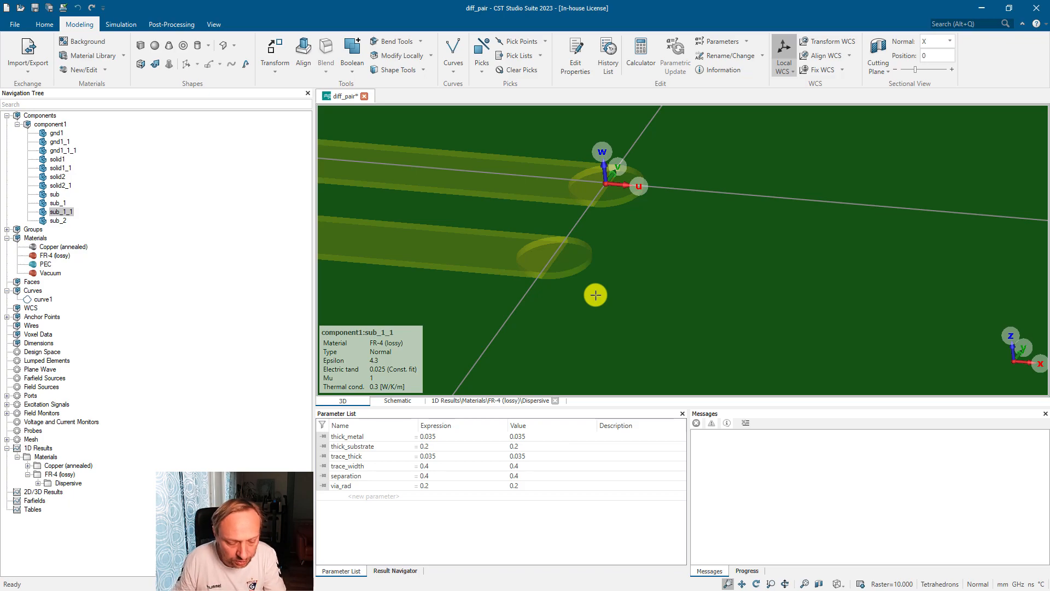
pyautogui.hotkey('ctrl', 'h')
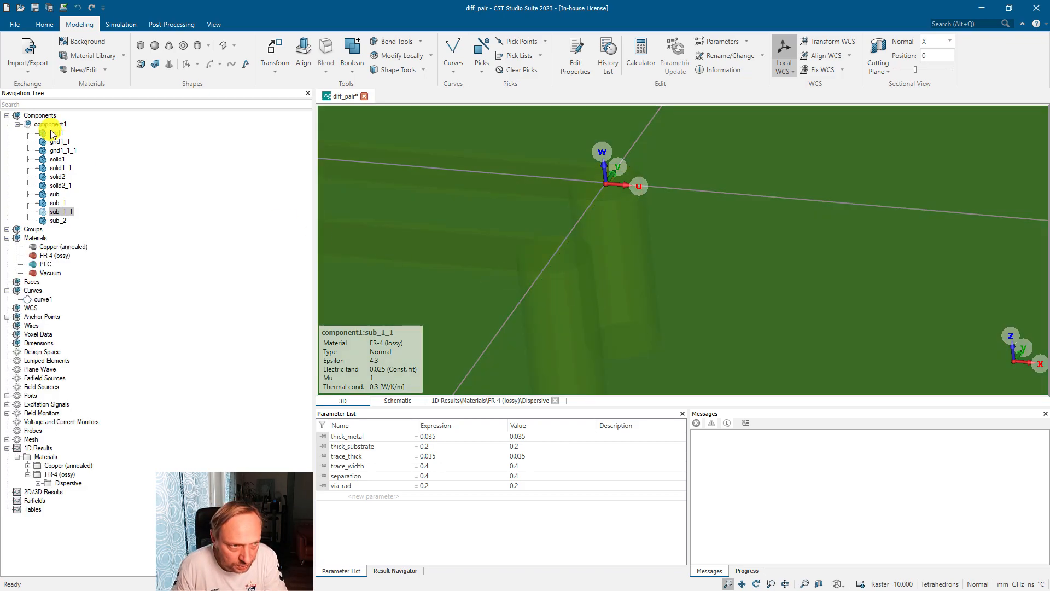
pyautogui.click(40, 116)
# Pick the cylindrical side faces of both vias and start Extrude Face on them
pyautogui.press('f')
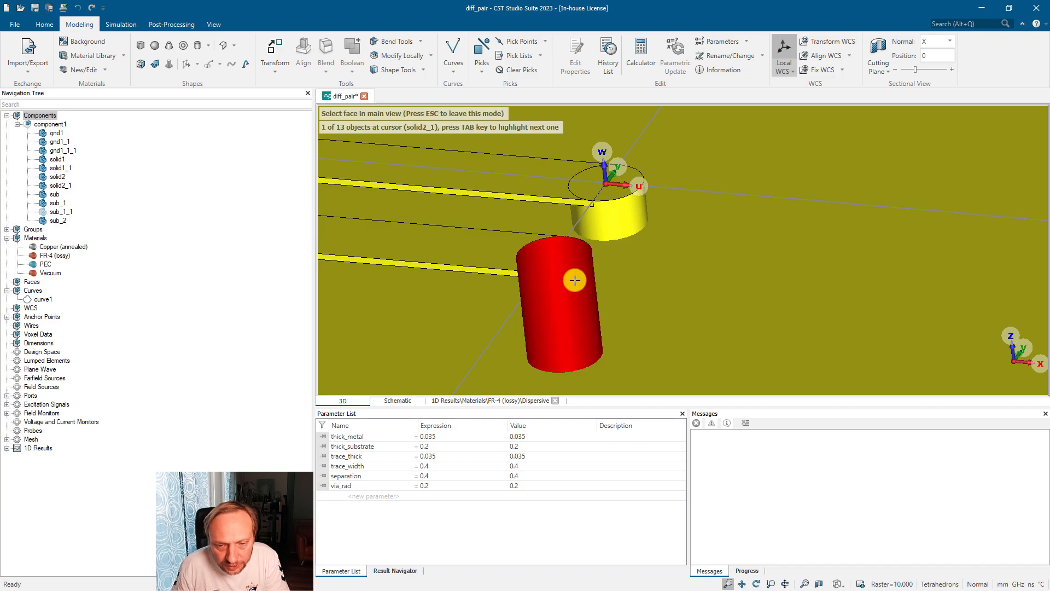
pyautogui.click(575, 280)
pyautogui.click(623, 214)
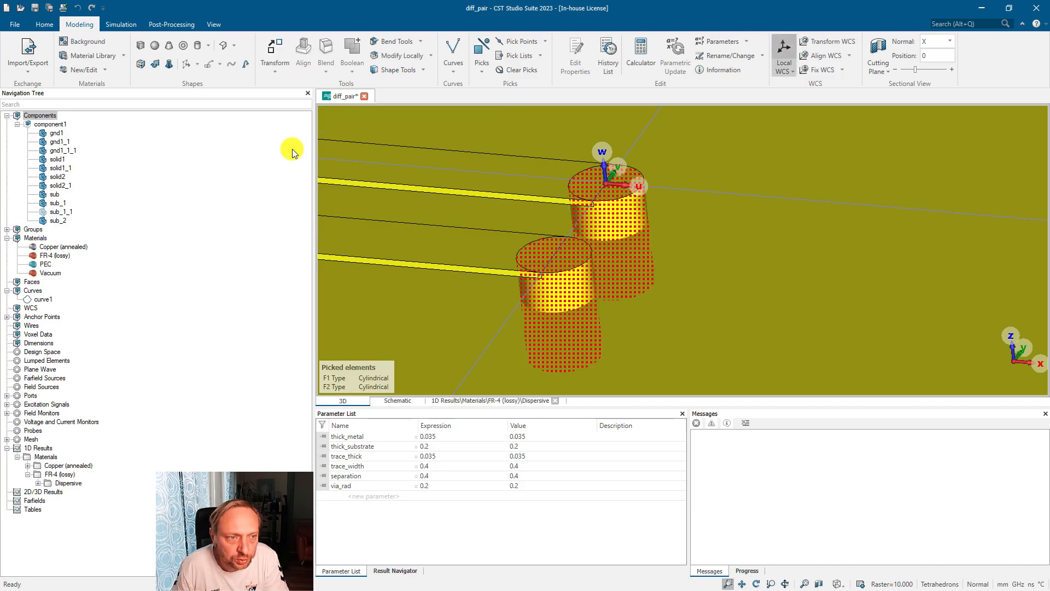
pyautogui.click(144, 65)
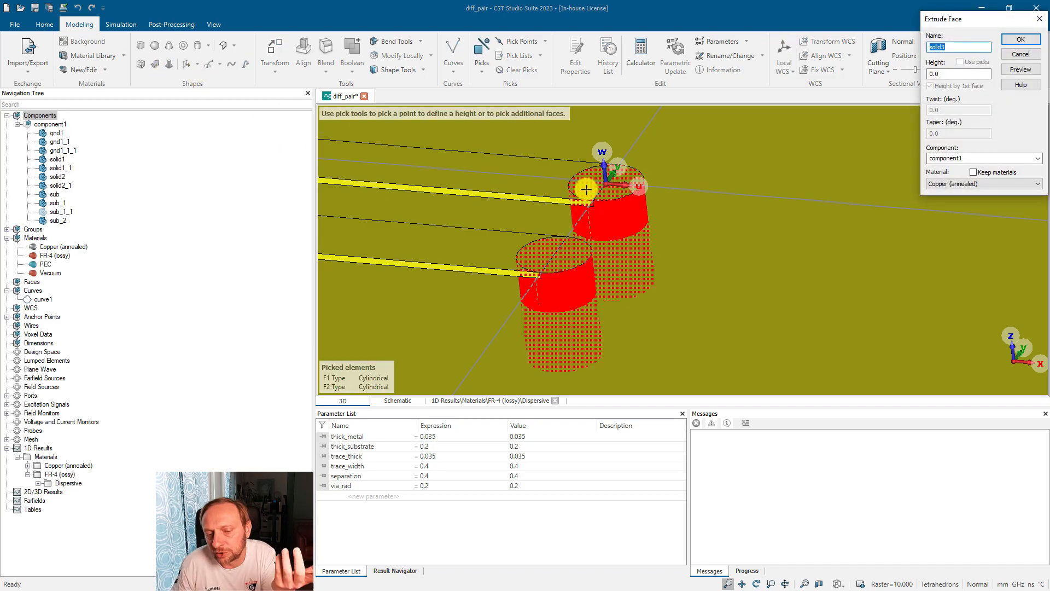
# Set the face extrusion height to anti_via_thick and its material to Vacuum
pyautogui.moveTo(952, 74); pyautogui.dragTo(891, 73)
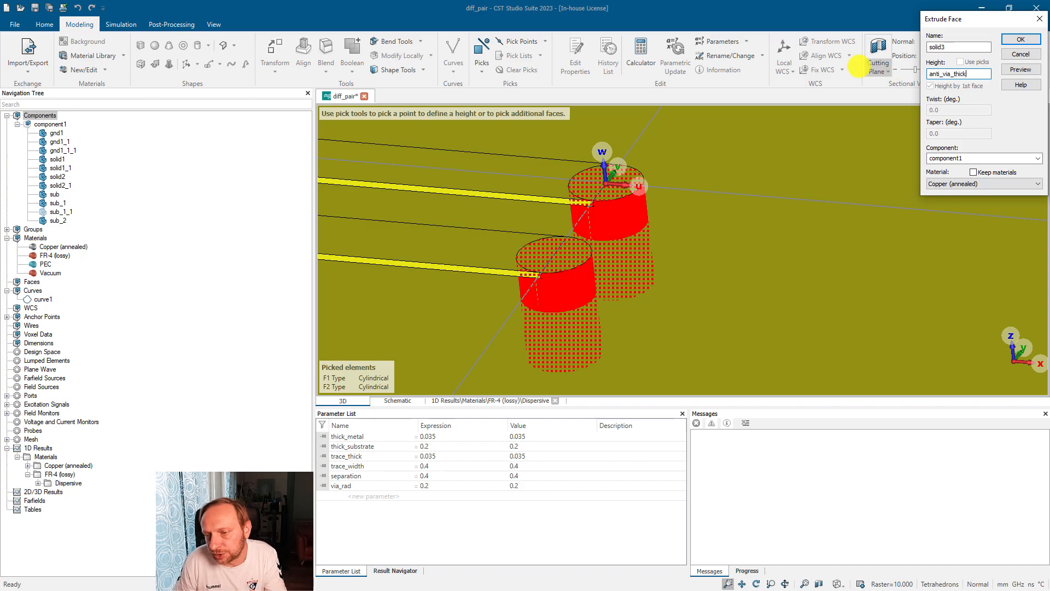
pyautogui.click(964, 185)
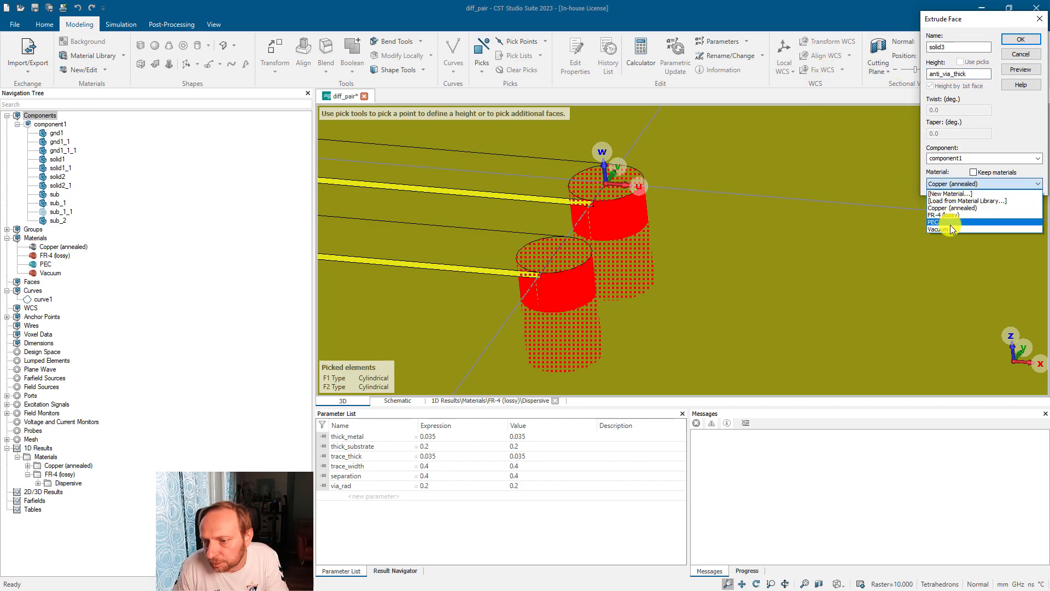
pyautogui.click(950, 223)
pyautogui.click(963, 186)
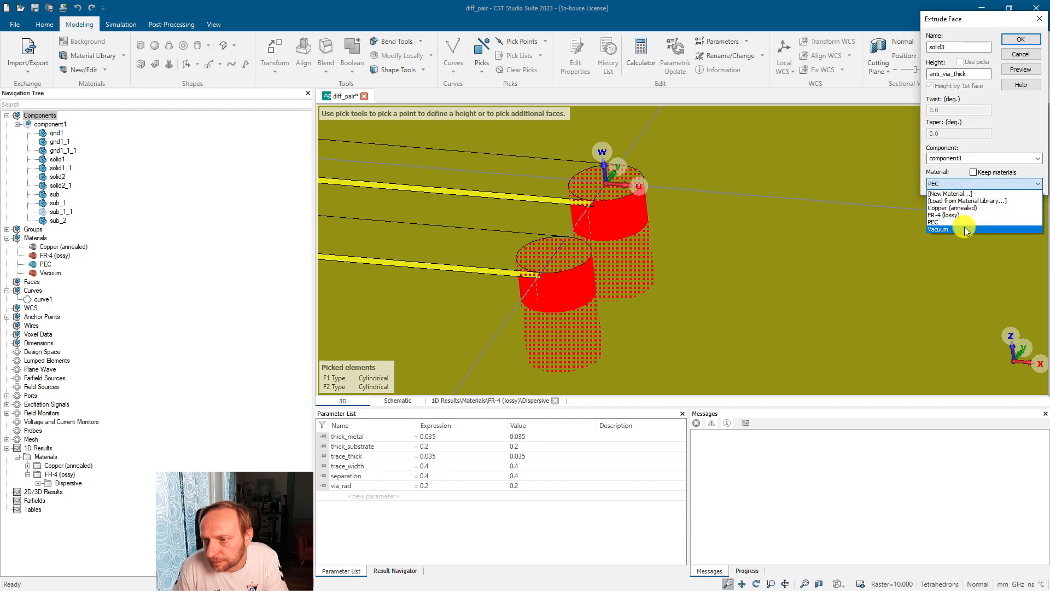
pyautogui.click(952, 229)
# Define anti_via_thick as 0.2 and create the two vacuum anti-via rings, applying no Boolean combination to all intersections
pyautogui.click(1023, 67)
pyautogui.click(944, 113)
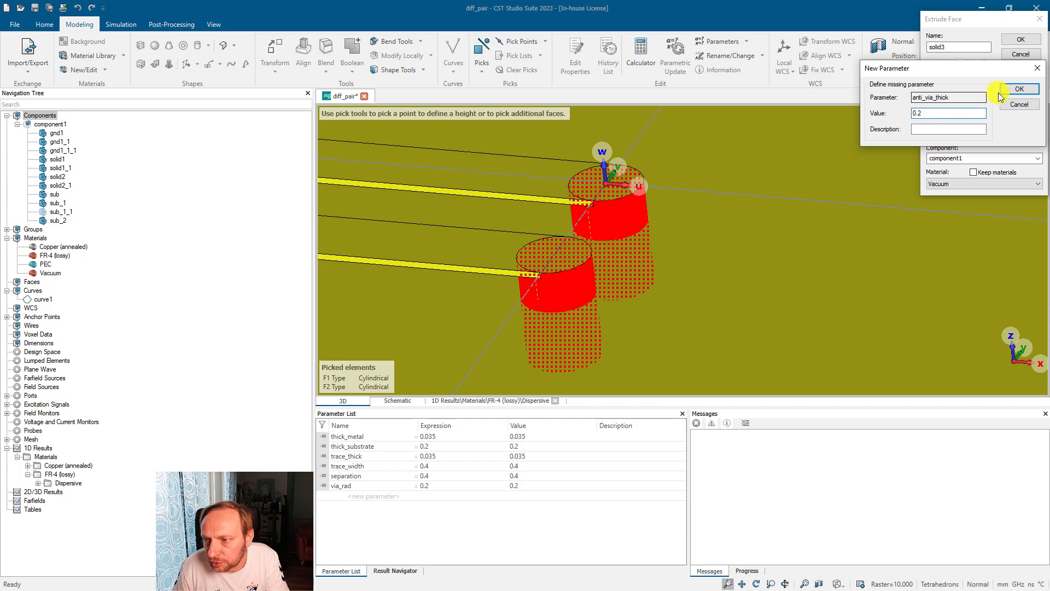
pyautogui.click(1018, 89)
pyautogui.moveTo(589, 258); pyautogui.dragTo(607, 331, button='middle')
pyautogui.click(1017, 44)
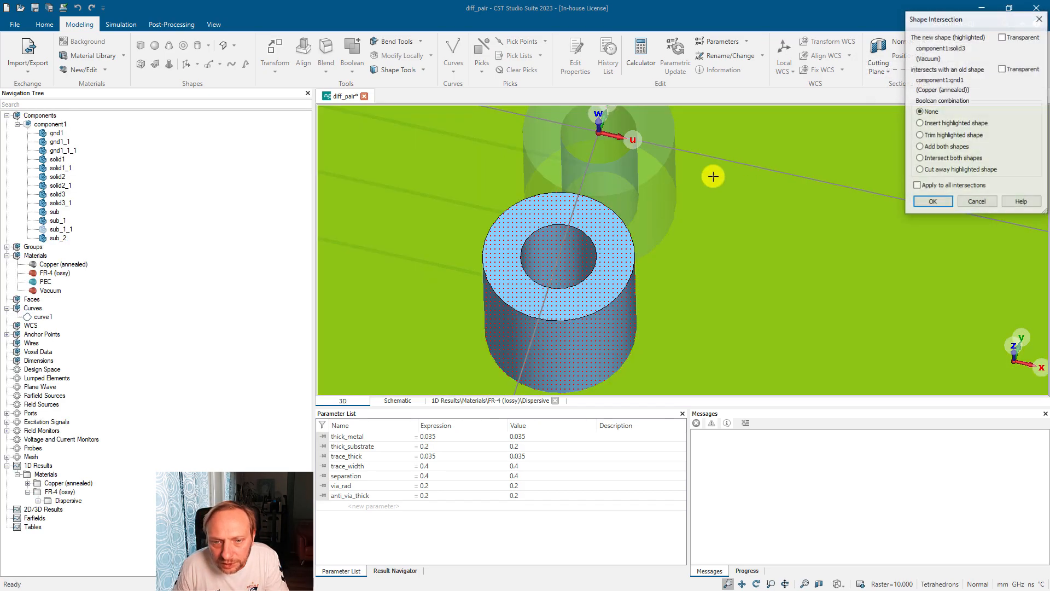
pyautogui.click(931, 187)
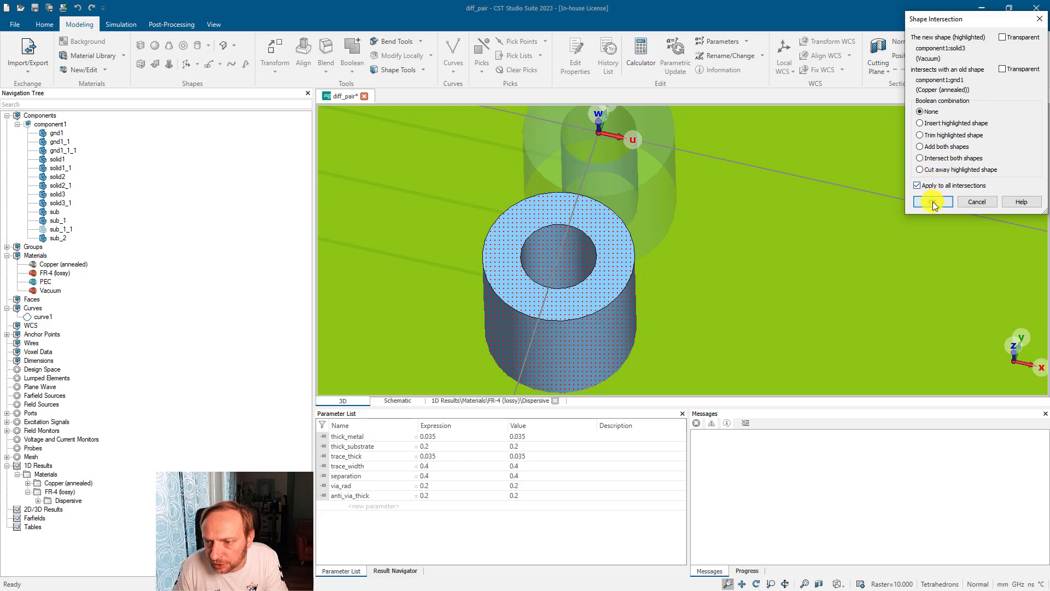
pyautogui.click(935, 202)
# Set the anti_via_thick parameter to 0.8 and update the model
pyautogui.doubleClick(440, 496)
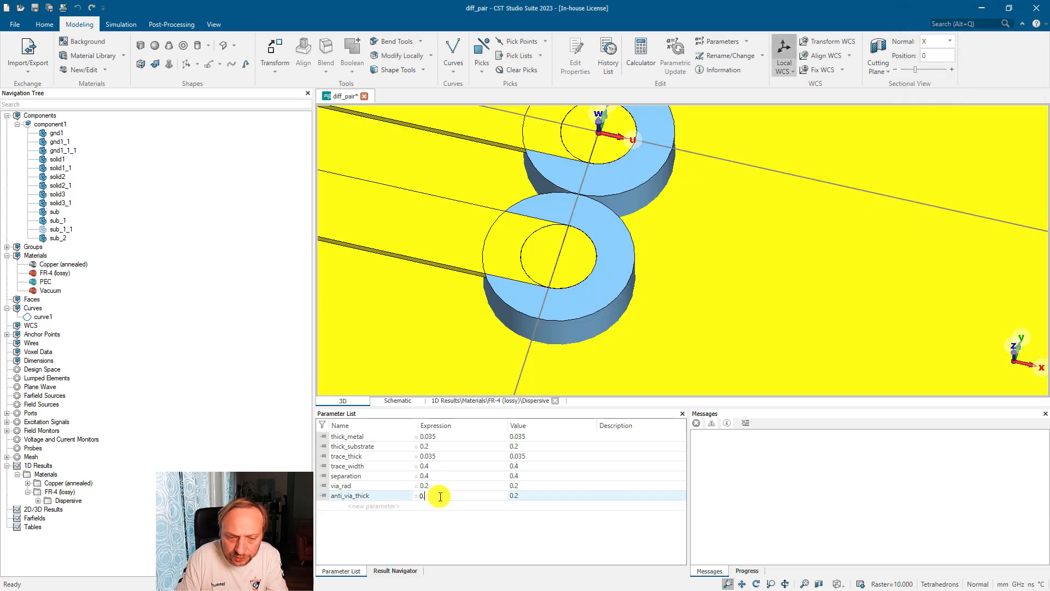
pyautogui.write('0.8')
pyautogui.press('Return')
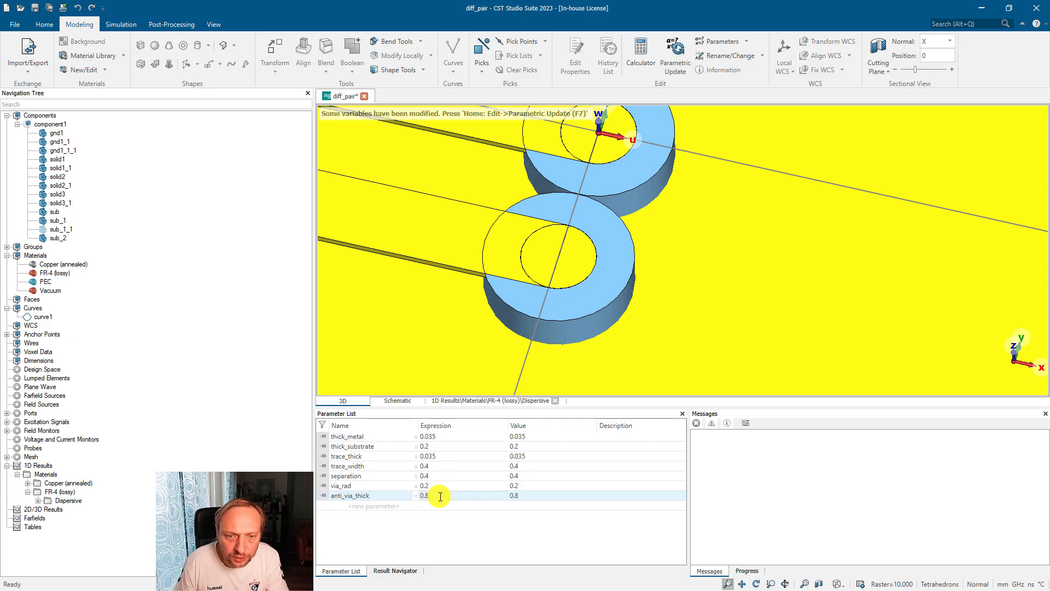
pyautogui.click(583, 195)
pyautogui.press('F7')
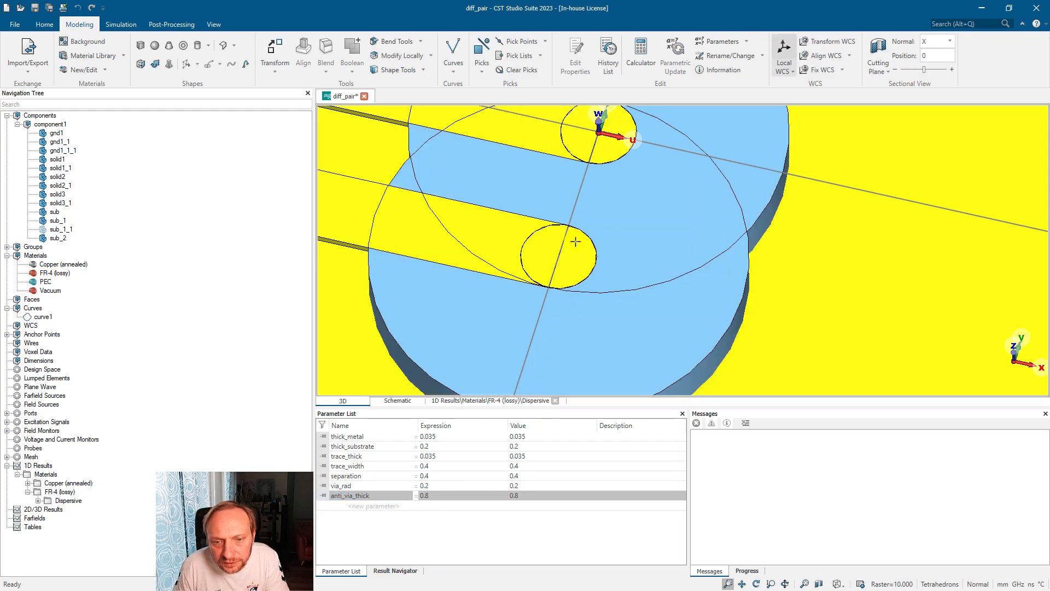
# Set the anti_via_thick parameter to 0.3 and update the model
pyautogui.click(443, 496)
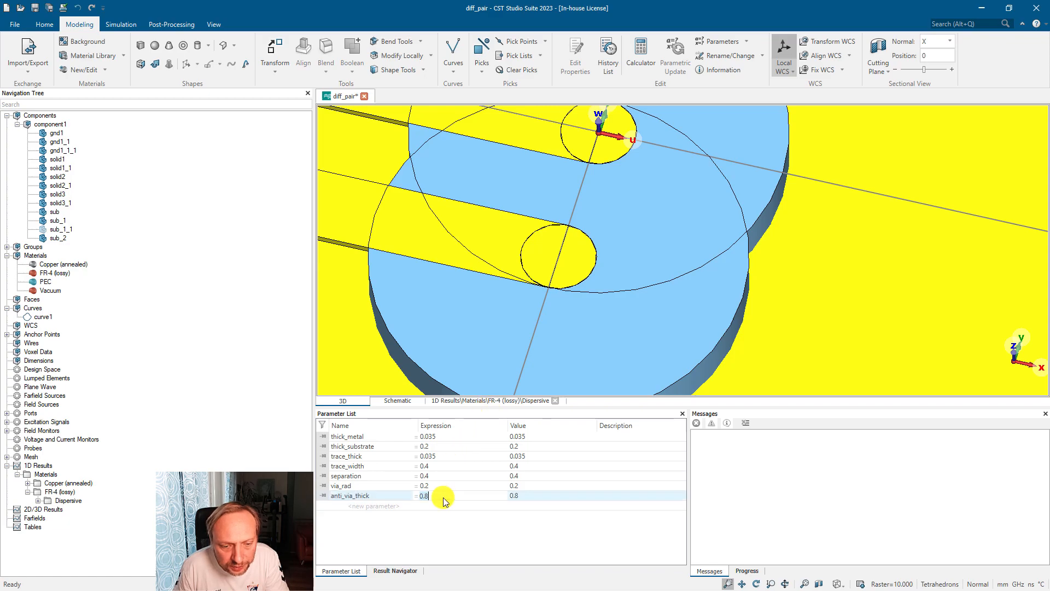
pyautogui.write('3')
pyautogui.press('Return')
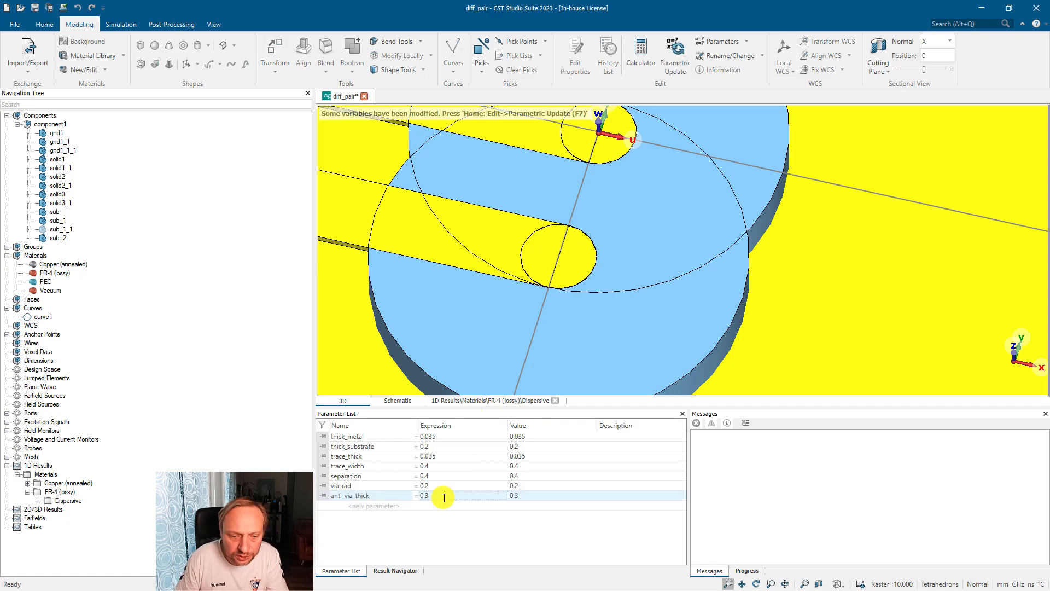
pyautogui.click(591, 241)
pyautogui.press('F7')
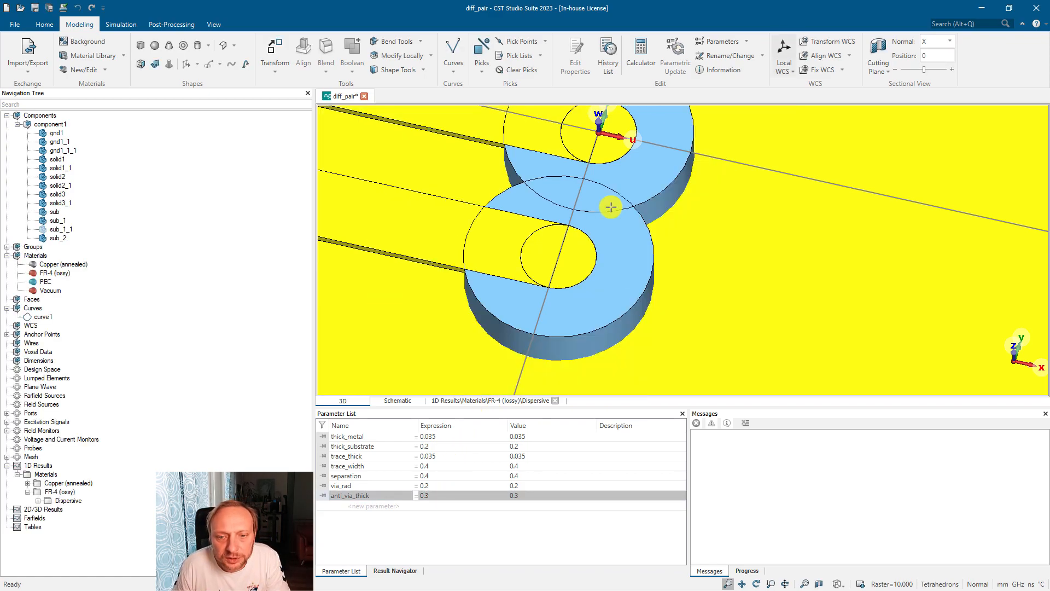
# Insert both anti-via rings, solid3 and solid3_1, into the top ground plane gnd1_1_1
pyautogui.moveTo(595, 206); pyautogui.dragTo(586, 230, button='middle')
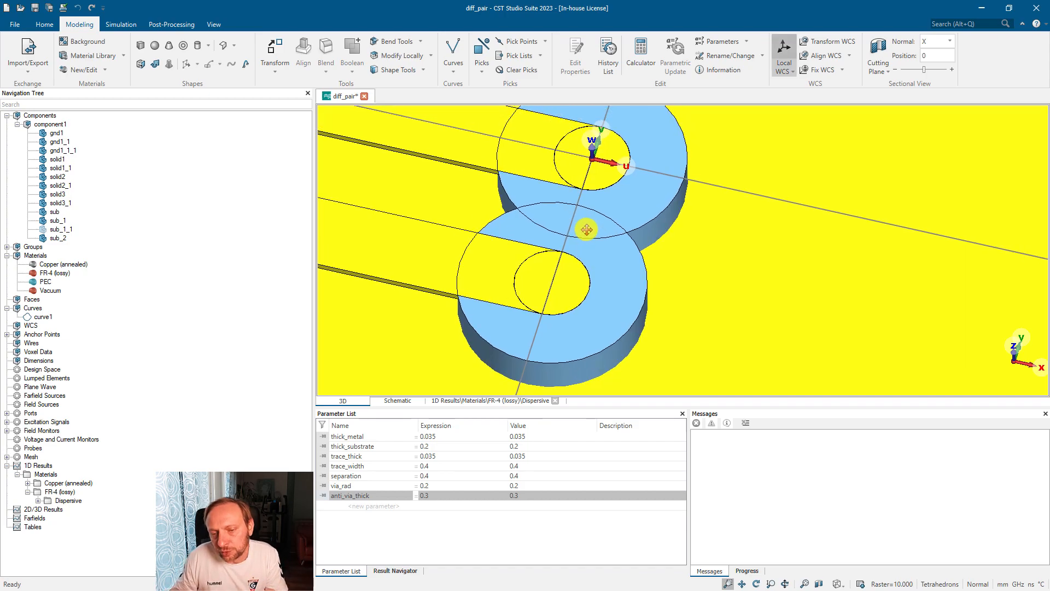
pyautogui.click(737, 285)
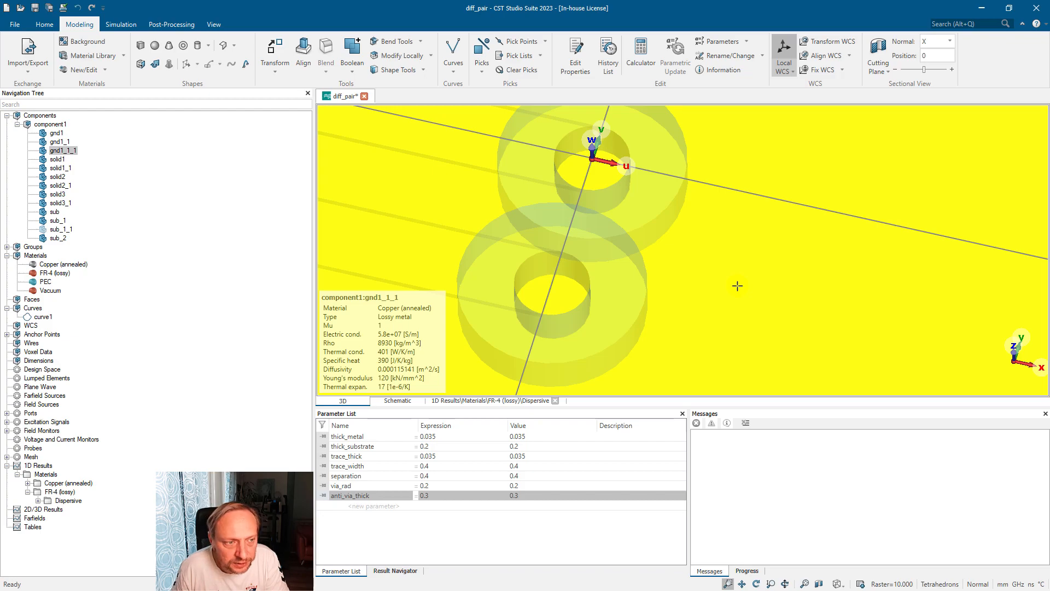
pyautogui.scroll(-3, 737, 286)
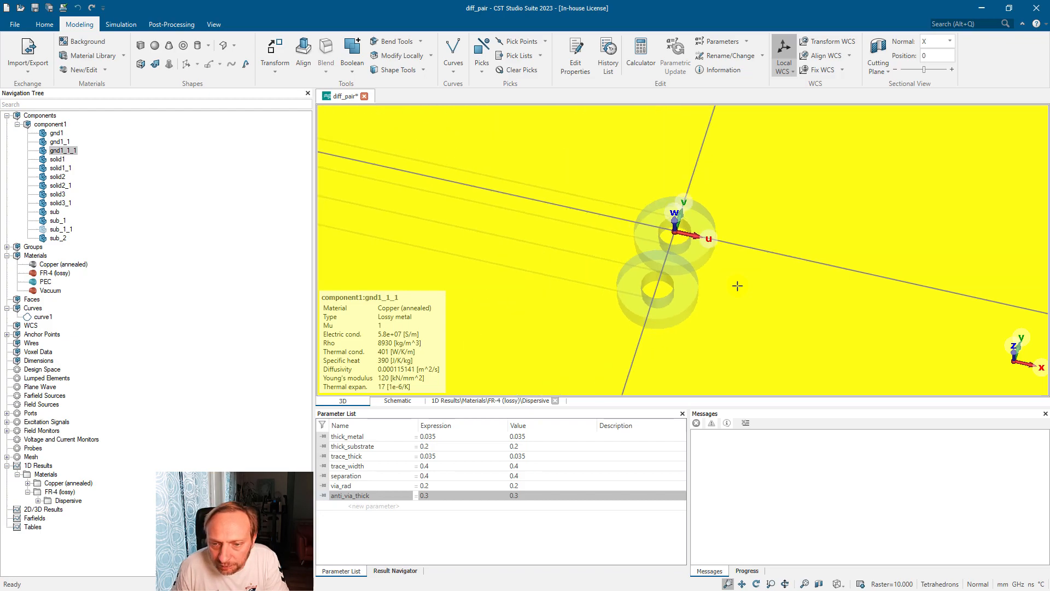
pyautogui.click(698, 254)
pyautogui.click(732, 276)
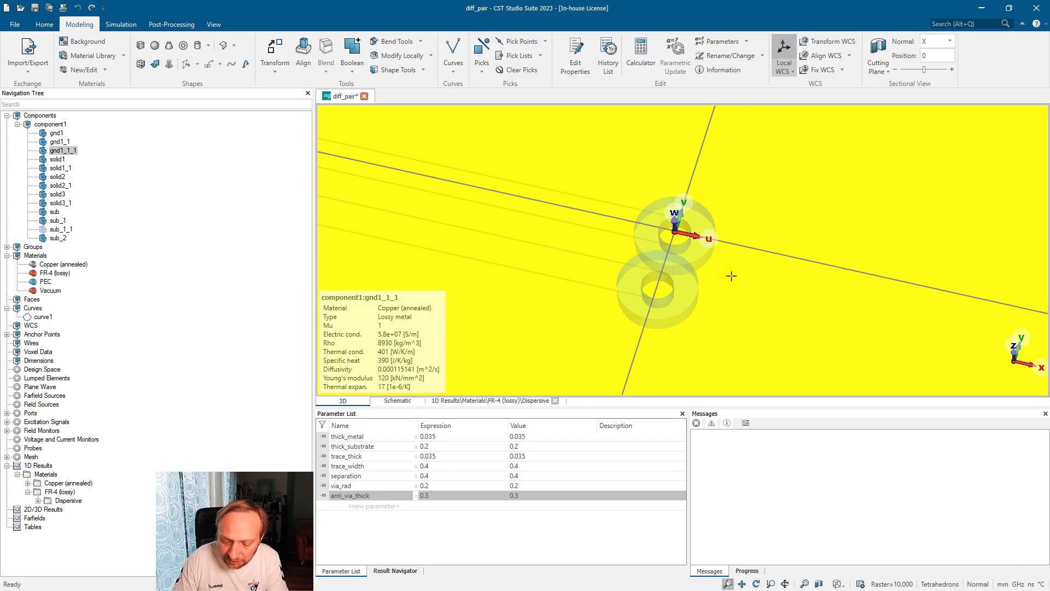
pyautogui.press('i')
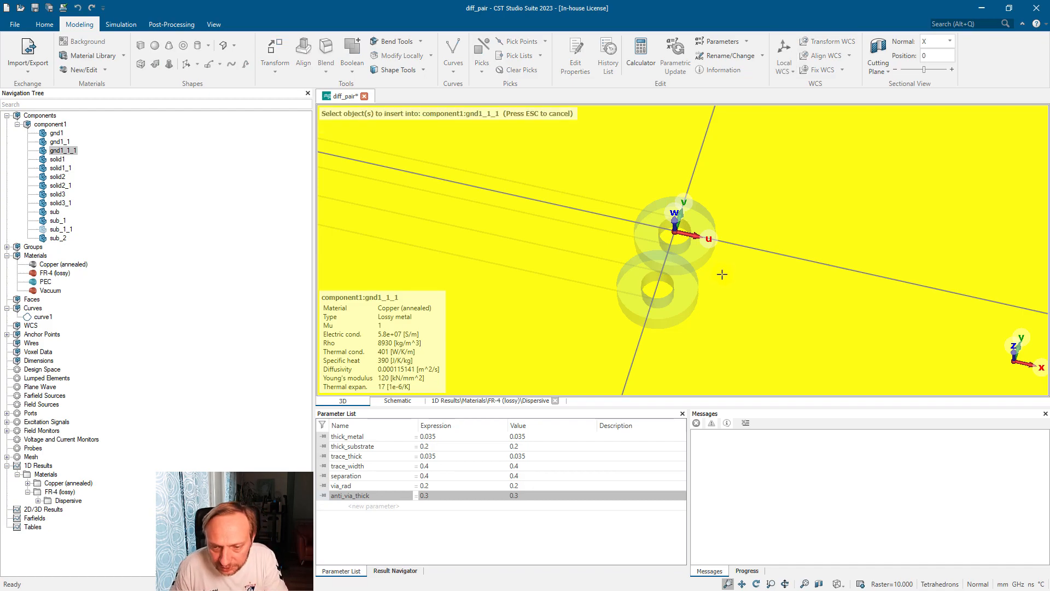
pyautogui.click(688, 252)
pyautogui.click(690, 278)
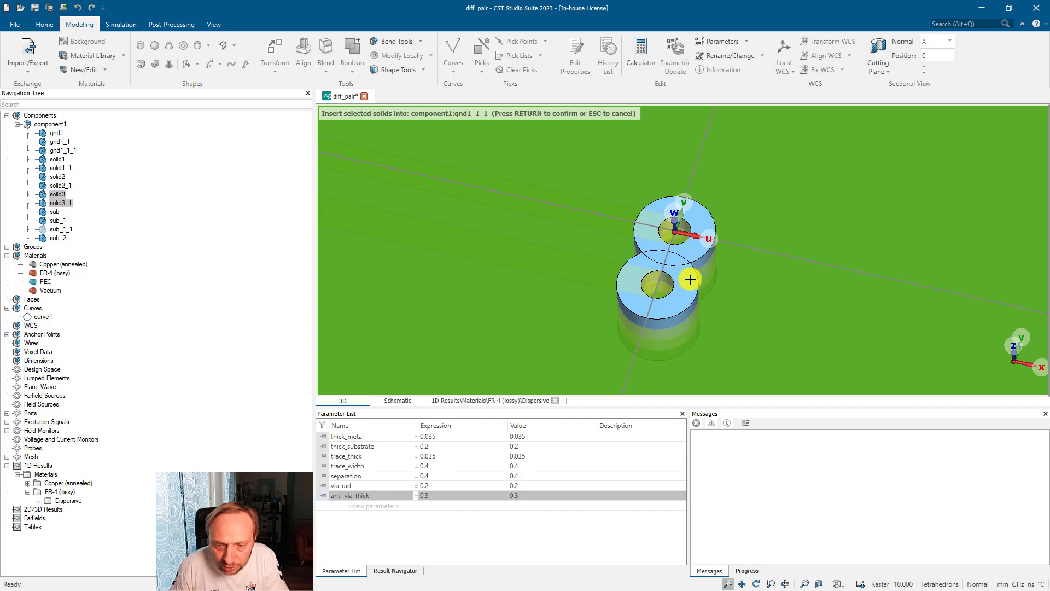
pyautogui.press('Return')
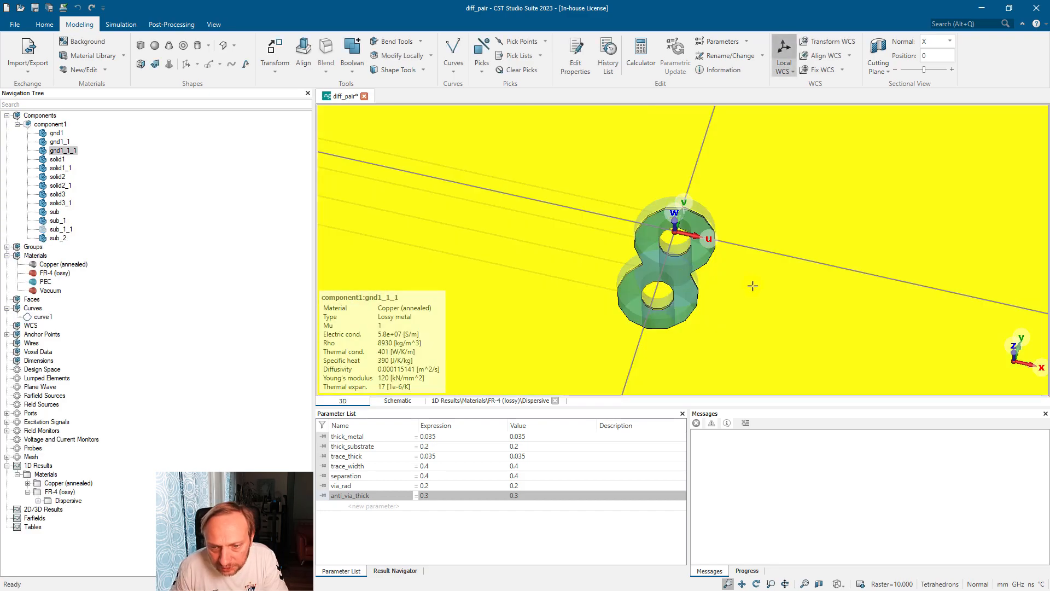
# Hide gnd1_1_1 and sub_1, and insert both anti-via rings into the ground plane gnd1_1
pyautogui.hotkey('ctrl', 'h')
pyautogui.doubleClick(761, 285)
pyautogui.hotkey('ctrl', 'h')
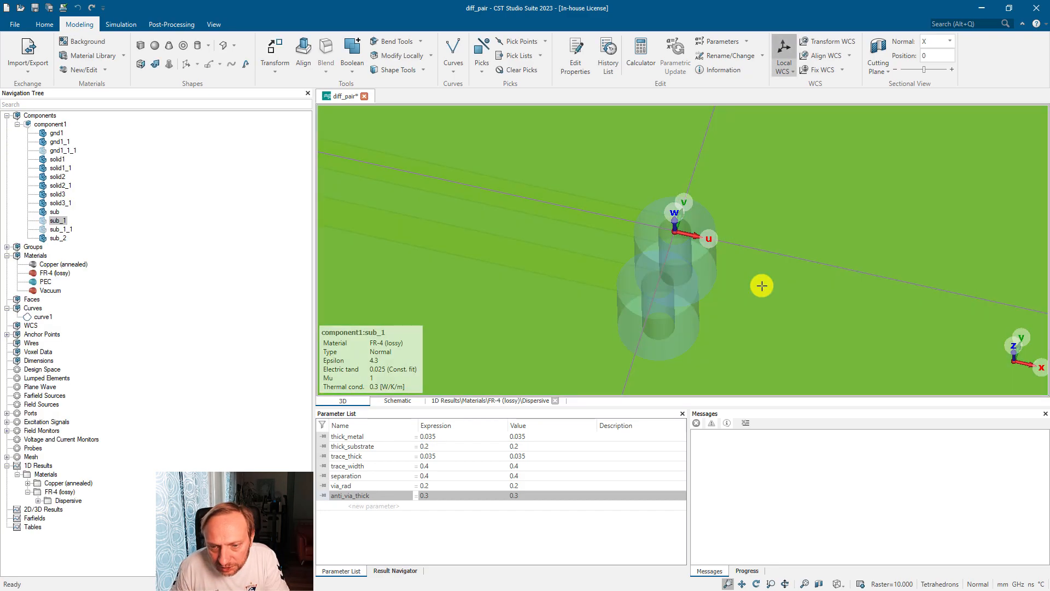
pyautogui.doubleClick(762, 285)
pyautogui.press('i')
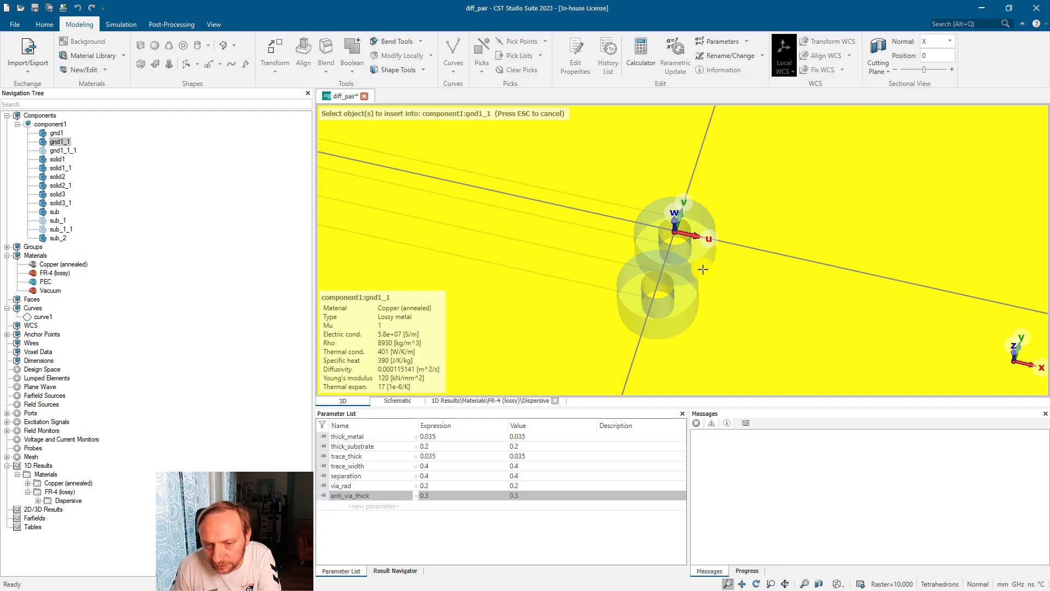
pyautogui.click(691, 279)
pyautogui.click(690, 281)
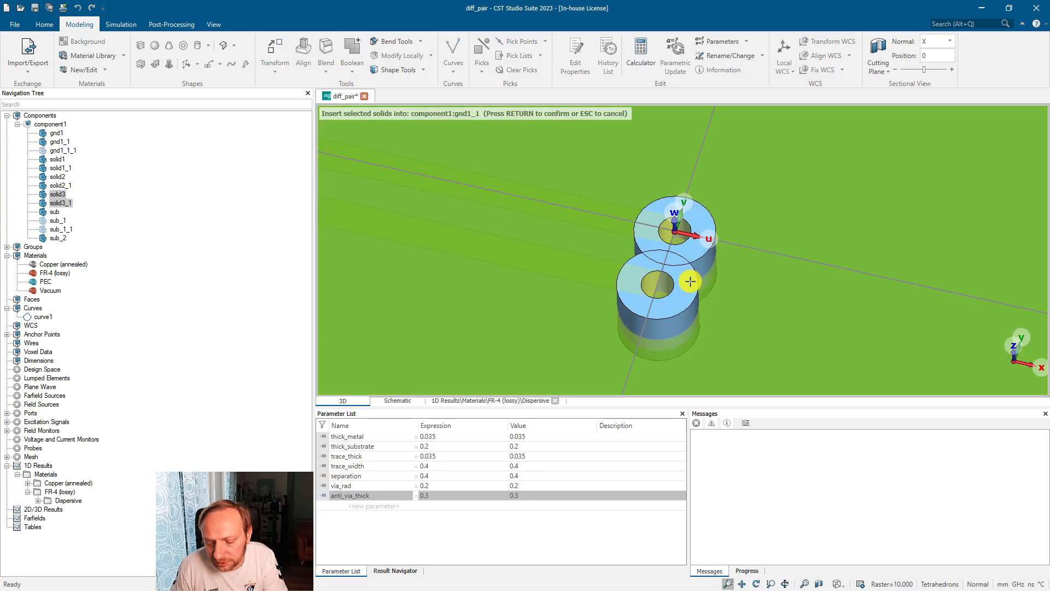
pyautogui.press('Return')
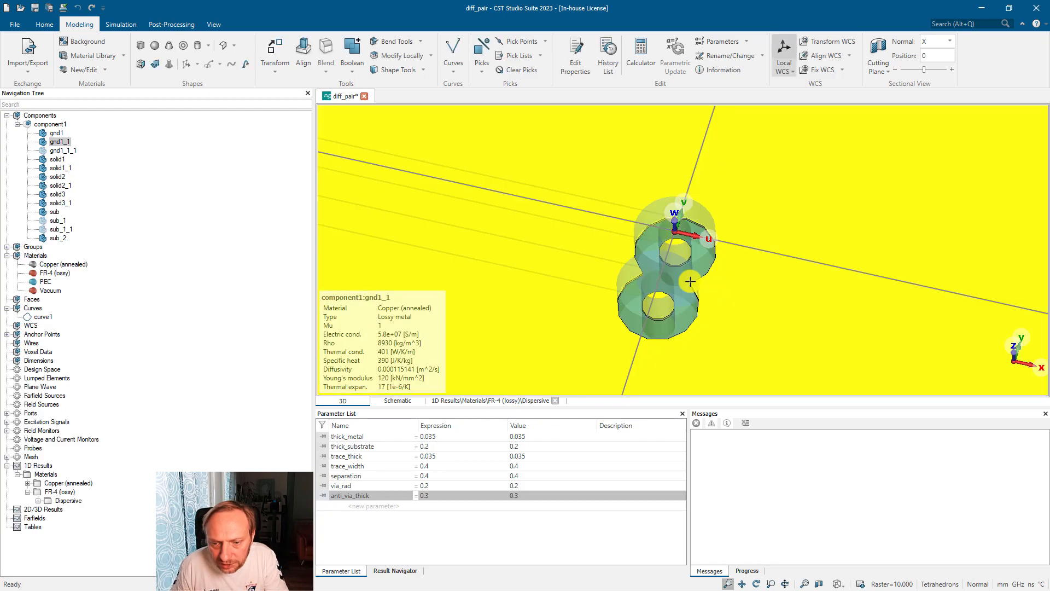
# Hide gnd1_1 and sub, and insert both anti-via rings into the ground plane gnd1
pyautogui.click(758, 291)
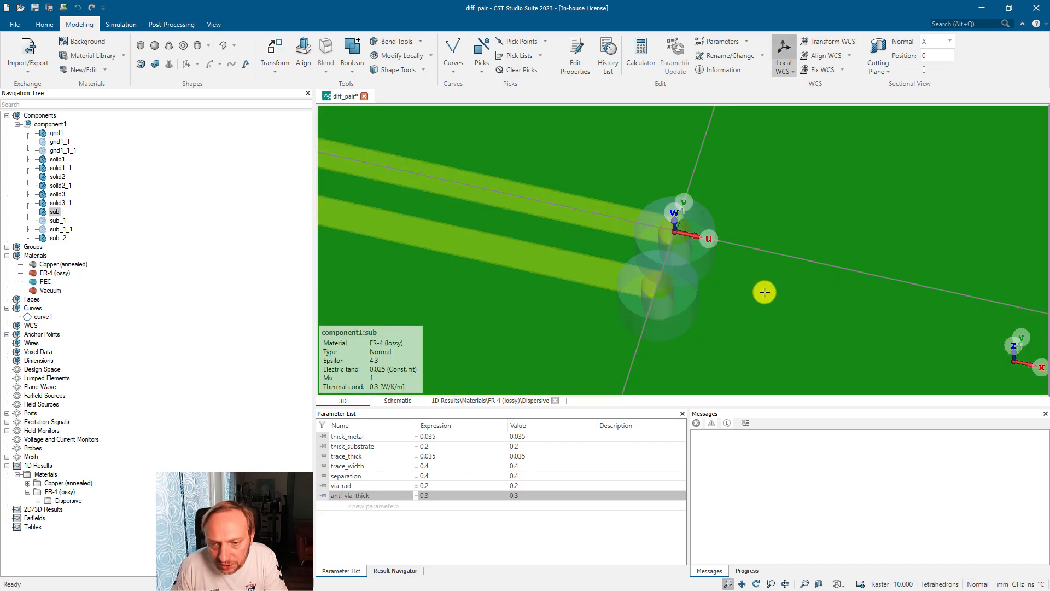
pyautogui.click(764, 292)
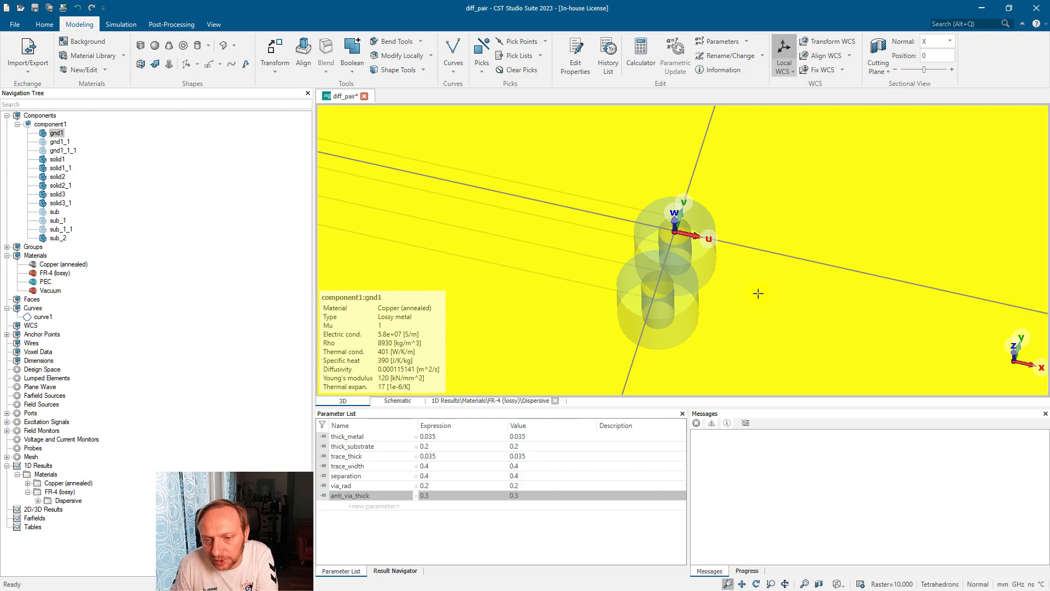
pyautogui.press('i')
pyautogui.click(708, 261)
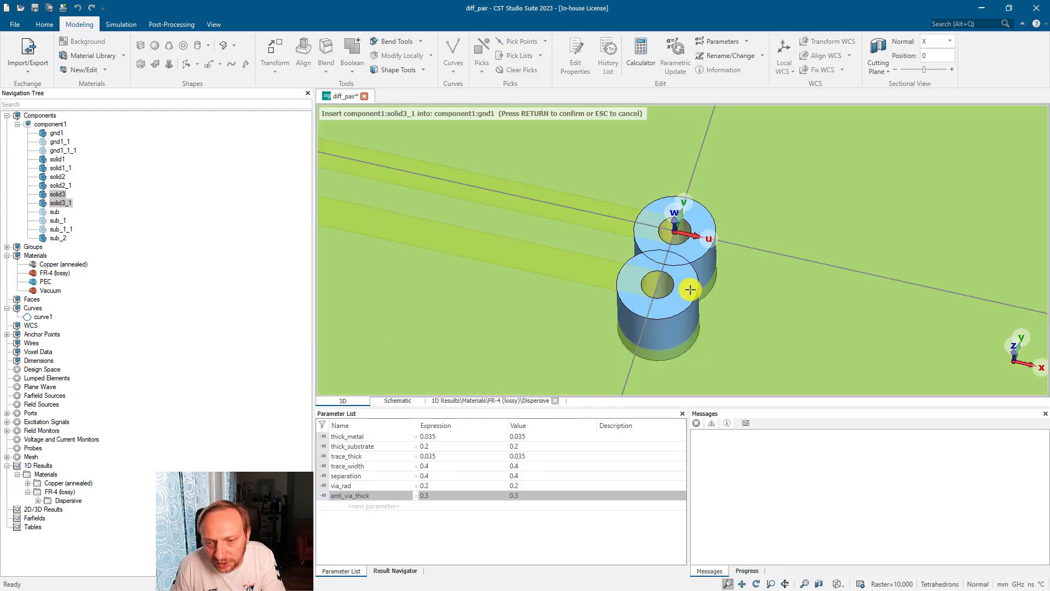
pyautogui.press('Return')
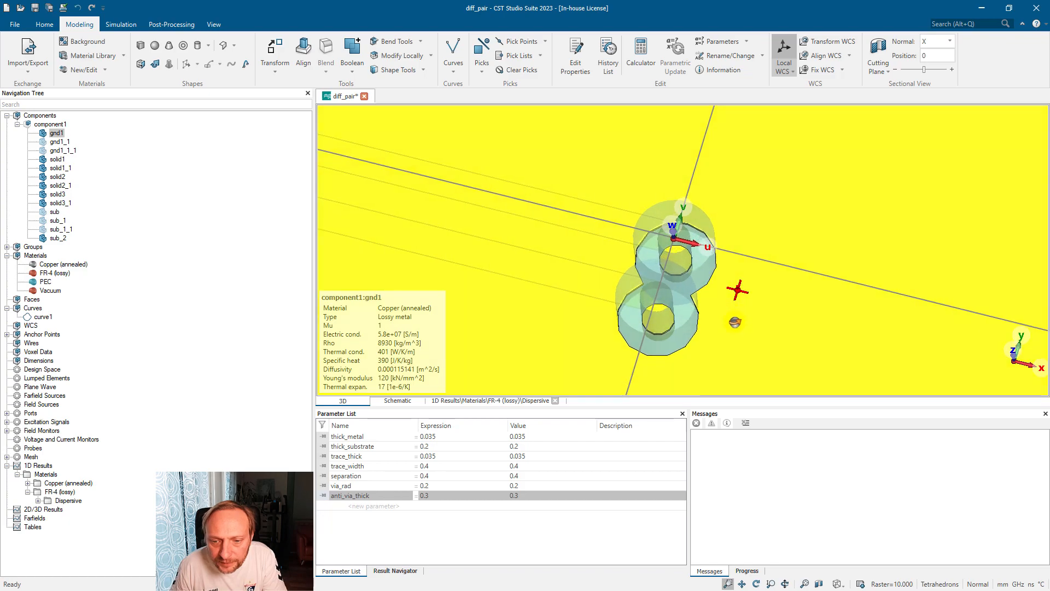
# Clear the selection and examine the anti-via clearances from above and from the underside of the board
pyautogui.moveTo(734, 319); pyautogui.dragTo(733, 348)
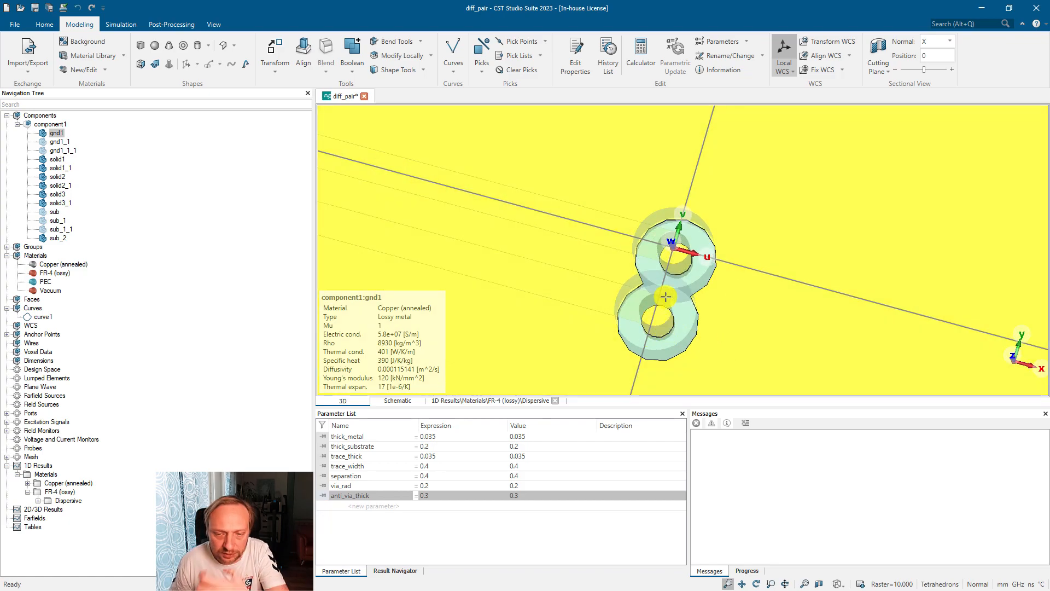
pyautogui.scroll(-3, 668, 299)
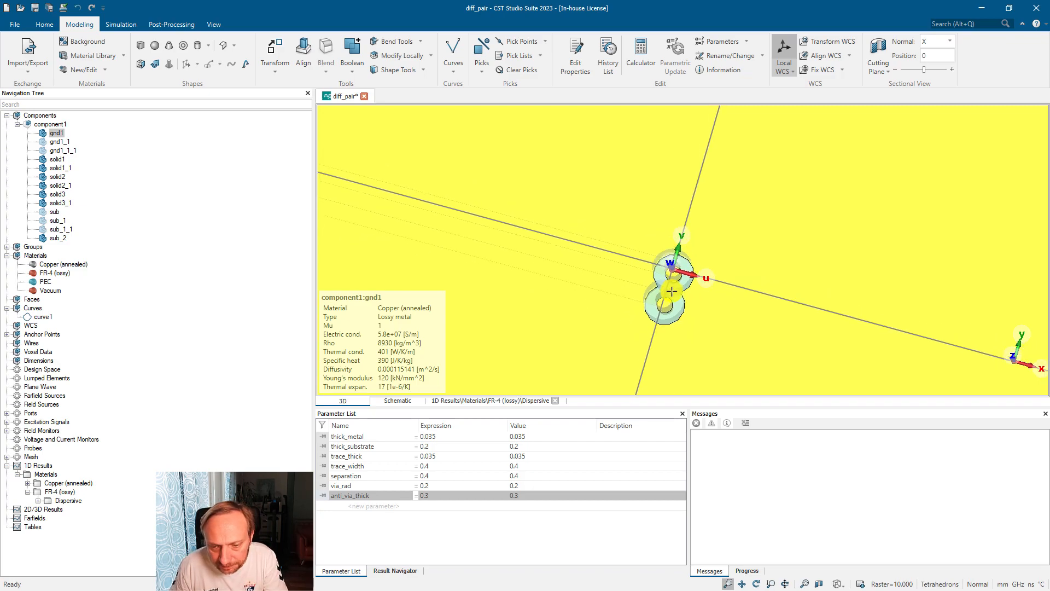
pyautogui.click(39, 116)
pyautogui.keyDown('ctrl'); pyautogui.moveTo(657, 305); pyautogui.dragTo(656, 212); pyautogui.keyUp('ctrl')
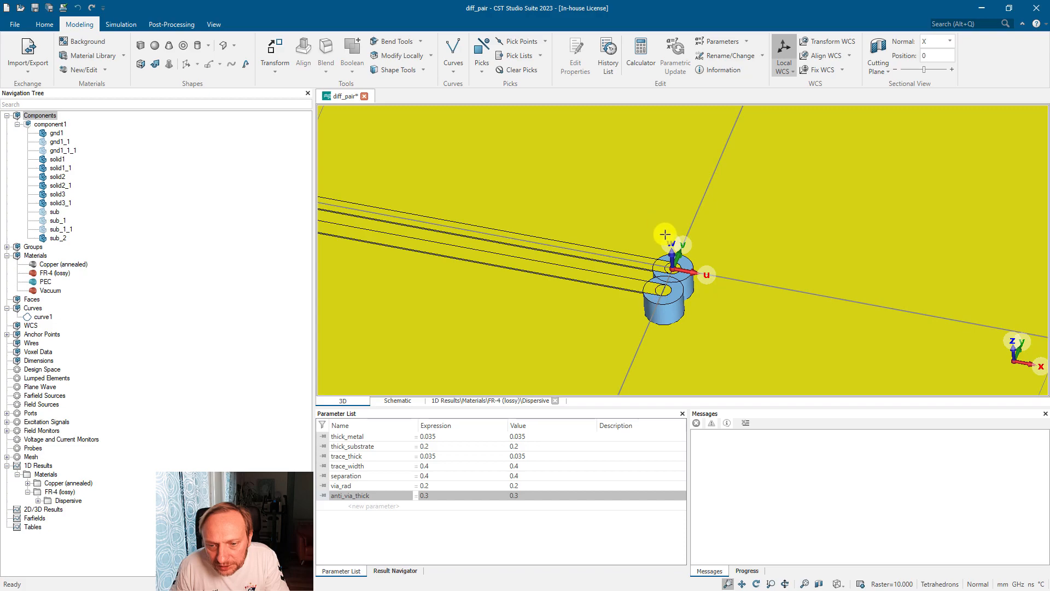
pyautogui.scroll(-3, 672, 316)
pyautogui.scroll(-1, 672, 316)
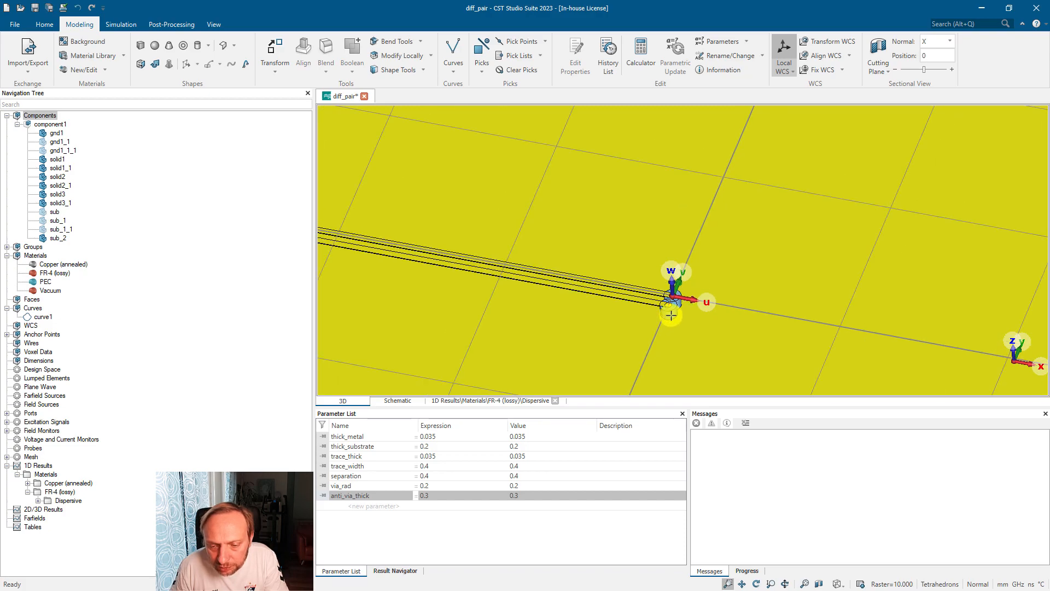
pyautogui.keyDown('ctrl'); pyautogui.keyDown('shift'); pyautogui.moveTo(672, 317); pyautogui.dragTo(622, 256); pyautogui.keyUp('shift'); pyautogui.keyUp('ctrl')
pyautogui.keyDown('ctrl'); pyautogui.moveTo(609, 308); pyautogui.dragTo(613, 164); pyautogui.keyUp('ctrl')
pyautogui.keyDown('ctrl'); pyautogui.moveTo(631, 265); pyautogui.dragTo(837, 244); pyautogui.keyUp('ctrl')
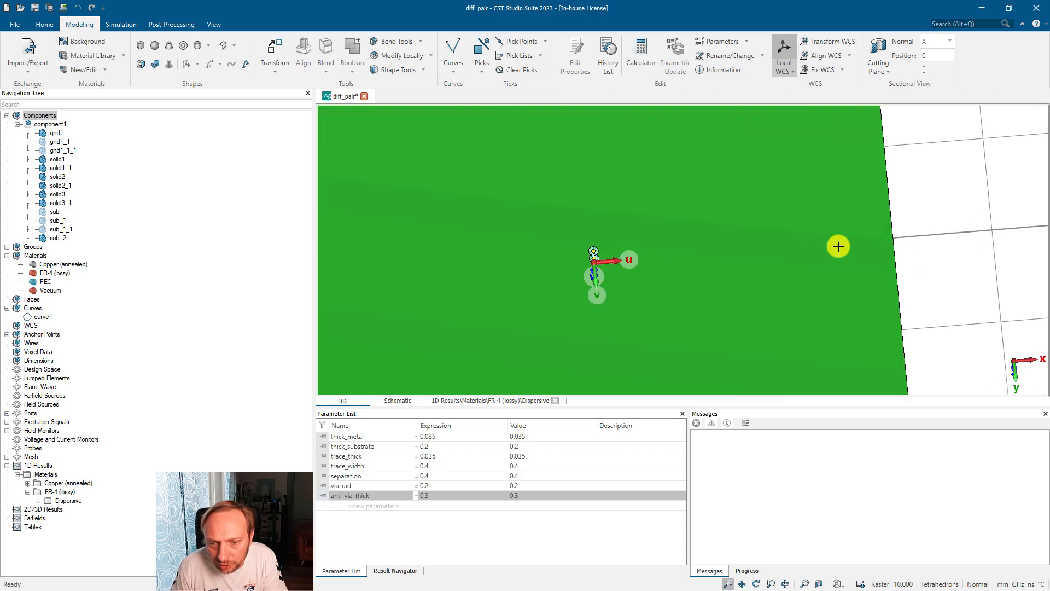
# Align the local WCS with the end face of one via on the underside of the board
pyautogui.keyDown('ctrl'); pyautogui.moveTo(752, 265); pyautogui.dragTo(634, 247); pyautogui.keyUp('ctrl')
pyautogui.scroll(3, 616, 226)
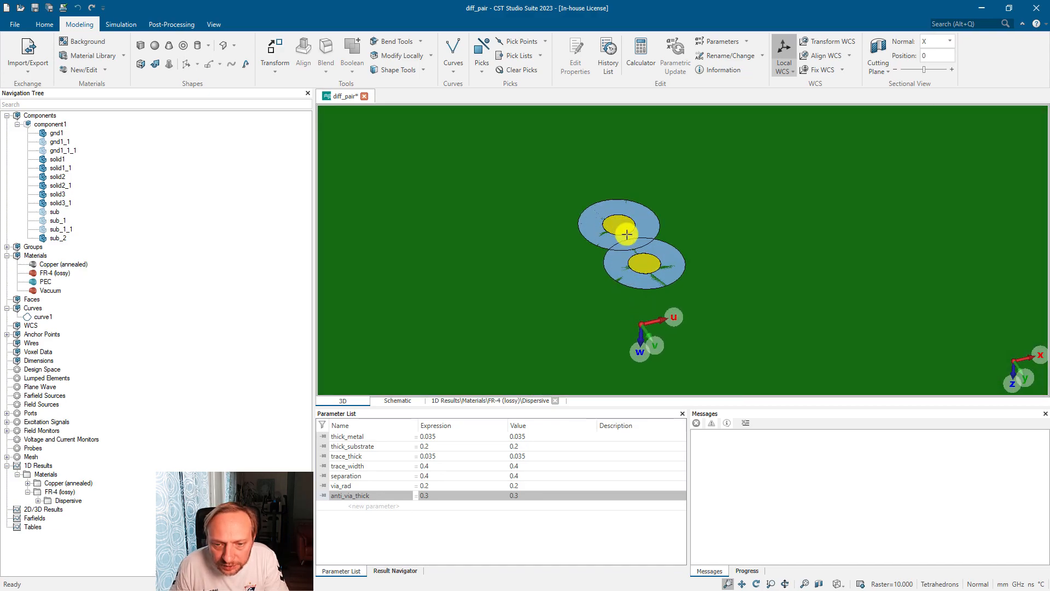
pyautogui.press('w')
pyautogui.doubleClick(621, 223)
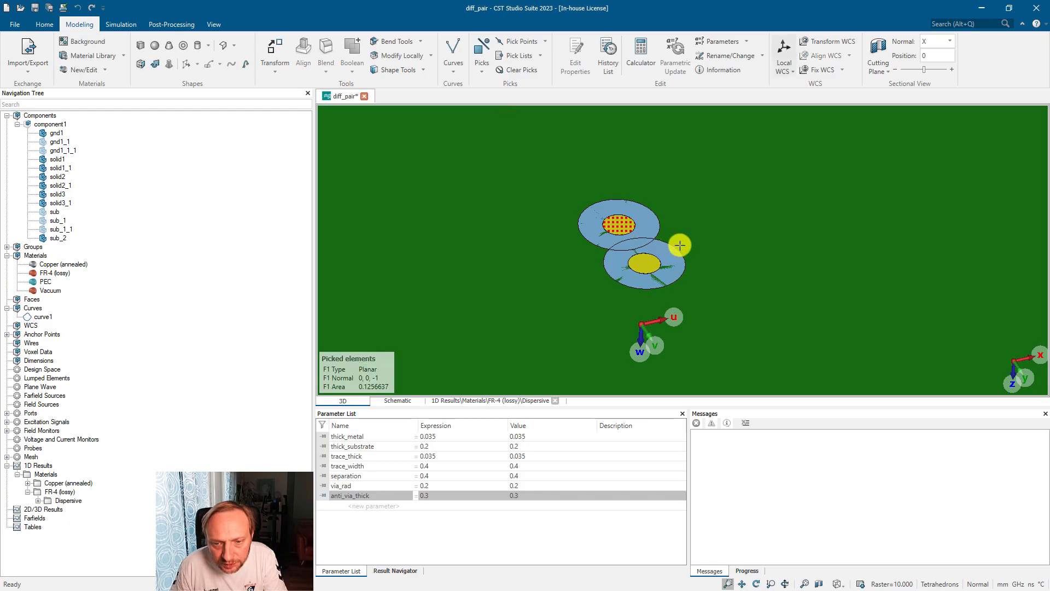
pyautogui.moveTo(653, 253); pyautogui.dragTo(621, 285, button='middle')
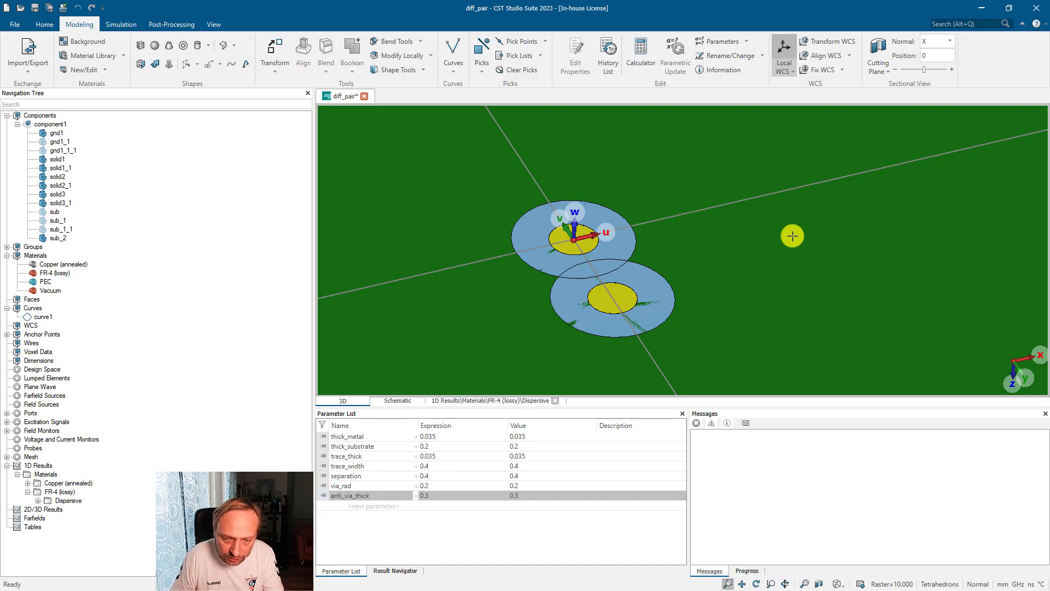
# Pick the facing edge points of the two vias and reduce them to their mean point
pyautogui.press('p')
pyautogui.click(602, 284)
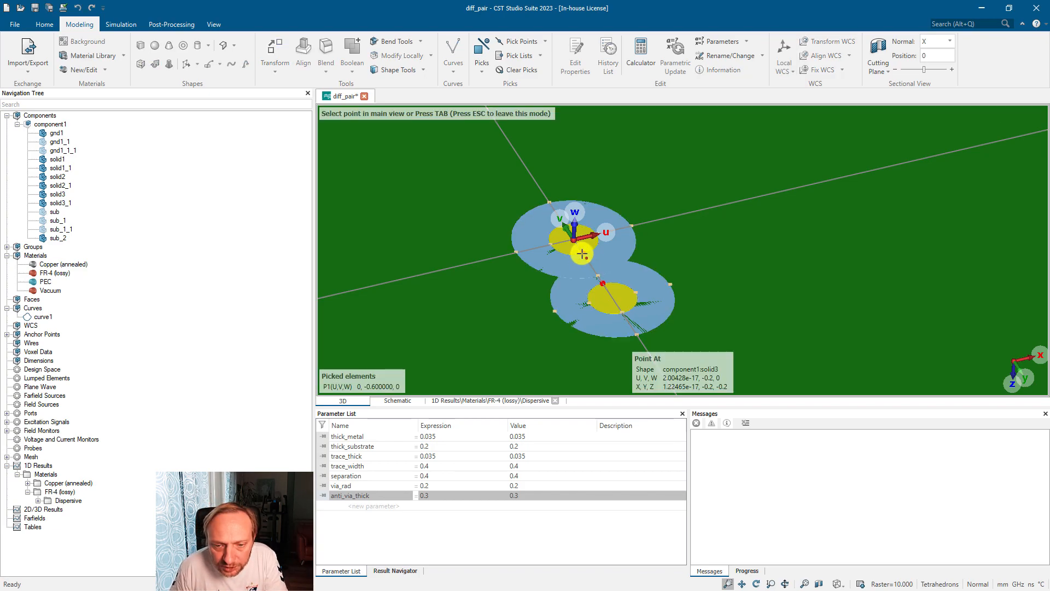
pyautogui.click(581, 253)
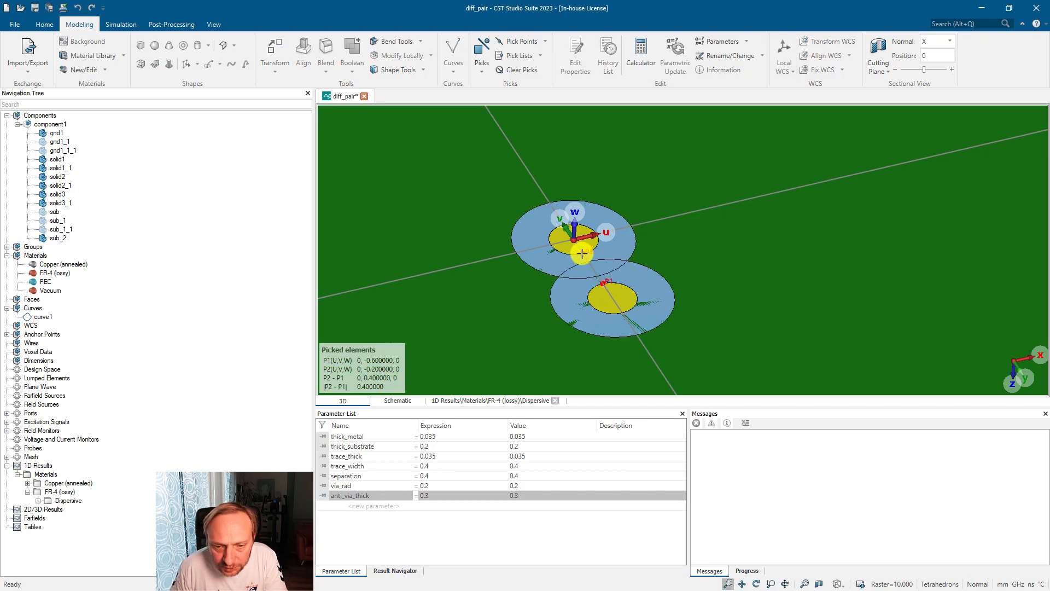
pyautogui.click(545, 41)
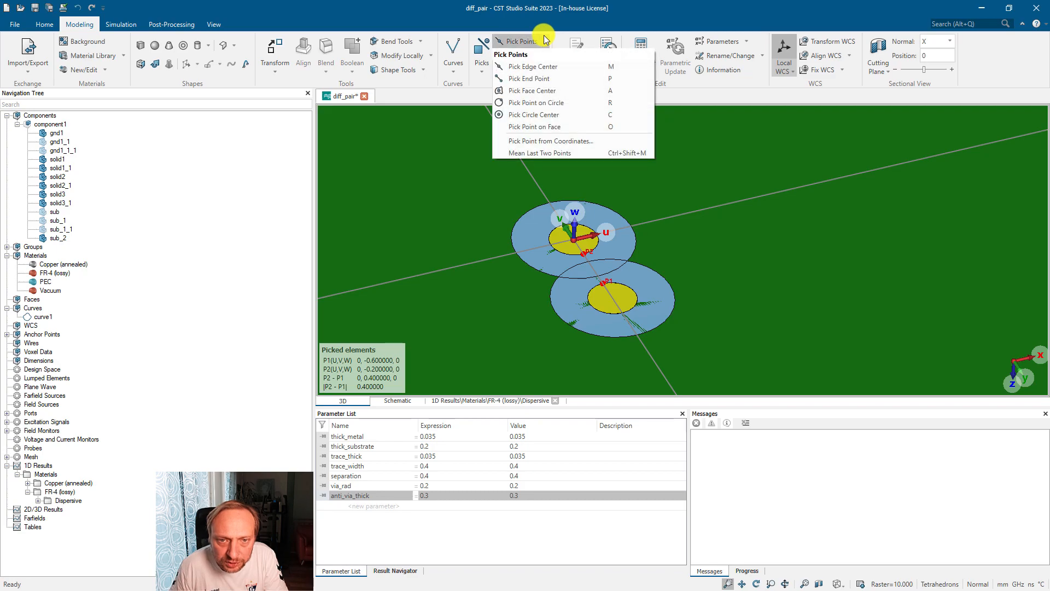
pyautogui.click(557, 152)
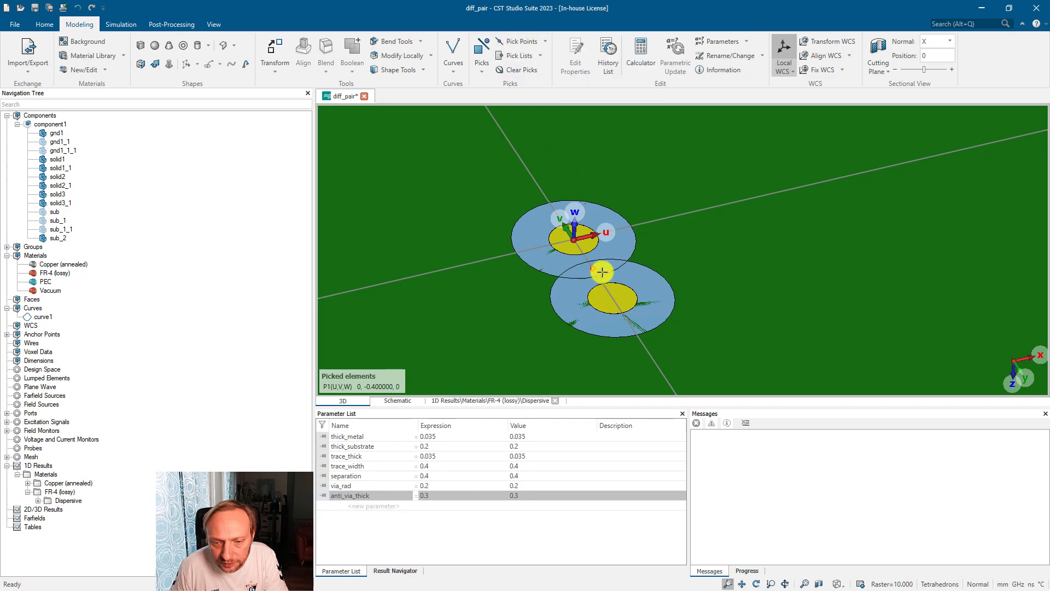
# Start a polygon curve at the mean point between the vias and place its first corner at about U 7.6, V -0.6
pyautogui.scroll(-5, 623, 274)
pyautogui.moveTo(629, 271); pyautogui.dragTo(551, 273)
pyautogui.click(452, 58)
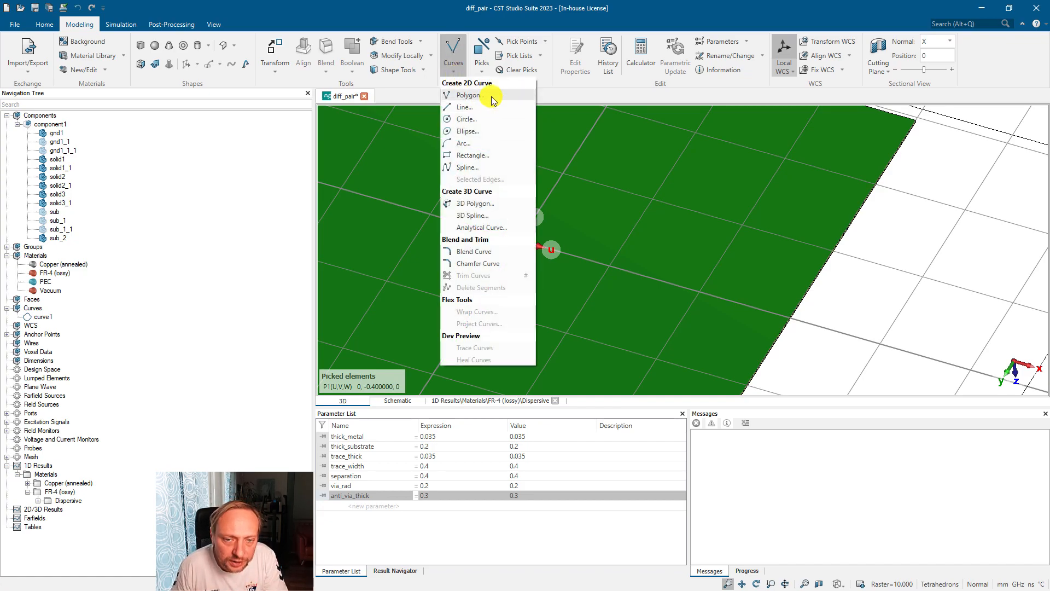
pyautogui.click(469, 95)
pyautogui.scroll(2, 528, 248)
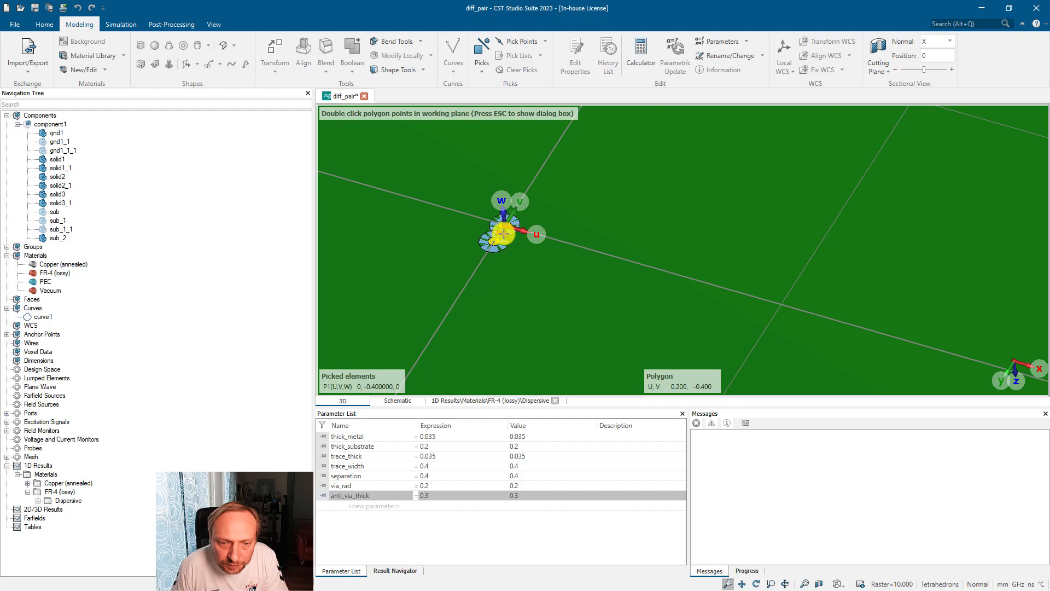
pyautogui.doubleClick(499, 233)
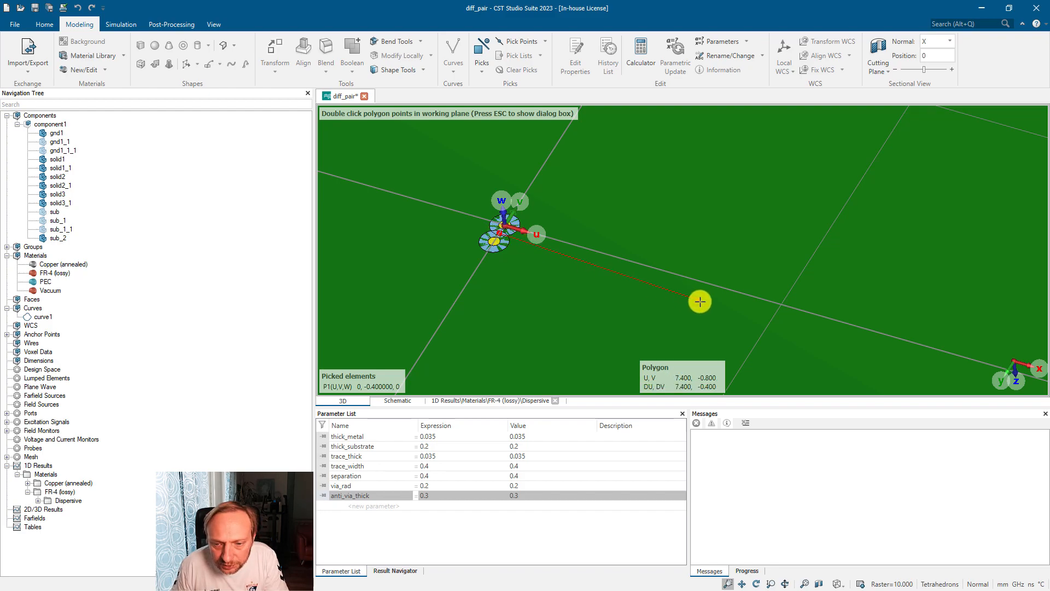
pyautogui.moveTo(699, 301); pyautogui.dragTo(610, 198, button='middle')
pyautogui.doubleClick(611, 195)
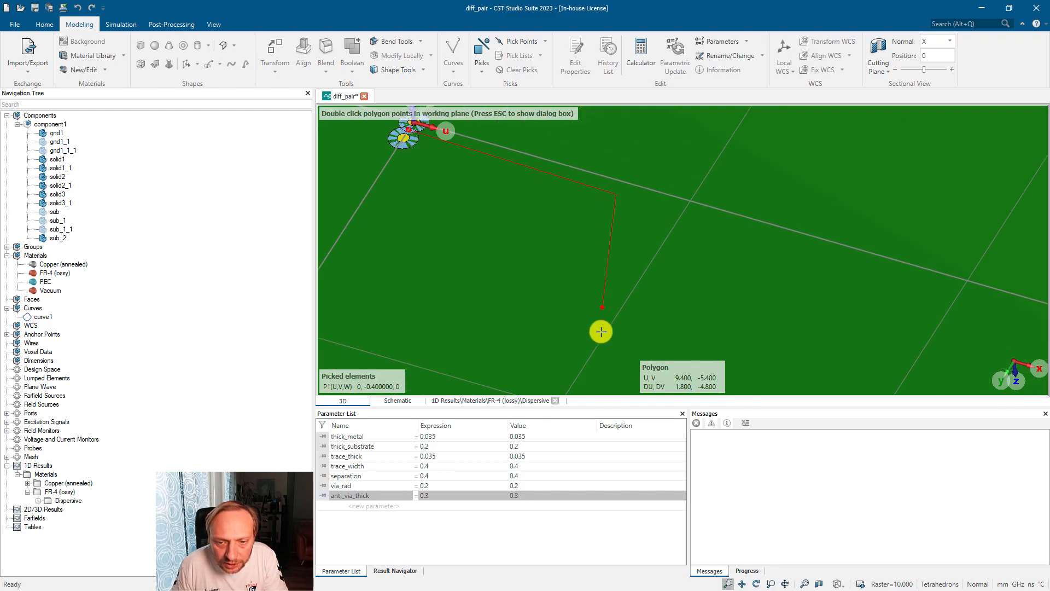
# Continue the polygon through about (8.5, -7), (15.5, -7.5), (18.5, 3), (23, 3) and (23.5, 0), ending at the board edge near (29.9, 0)
pyautogui.scroll(-2, 600, 328)
pyautogui.moveTo(600, 343); pyautogui.dragTo(588, 256, button='middle')
pyautogui.doubleClick(578, 253)
pyautogui.doubleClick(630, 271)
pyautogui.doubleClick(694, 220)
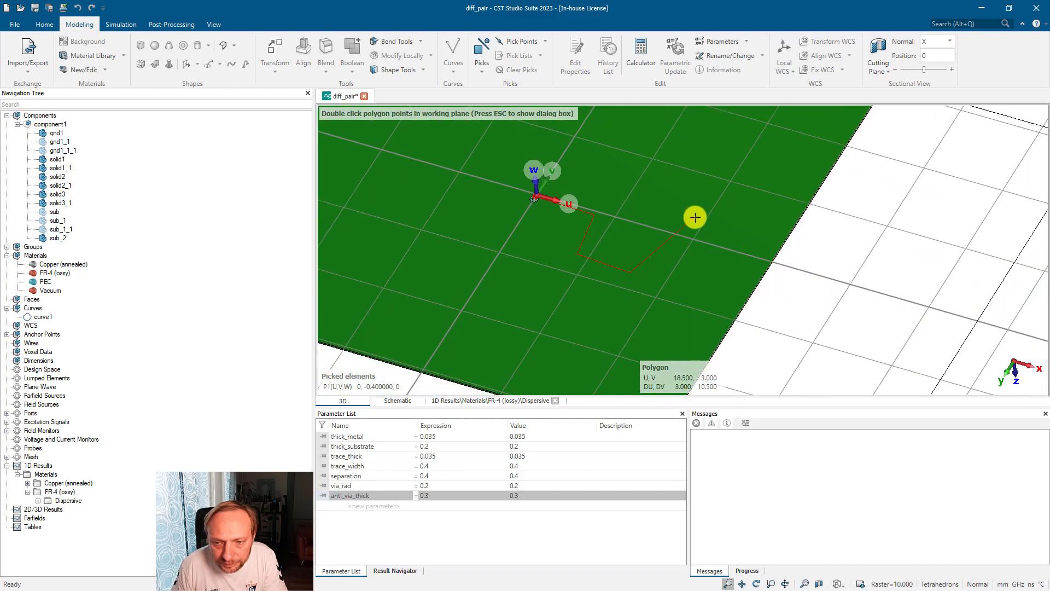
pyautogui.doubleClick(727, 232)
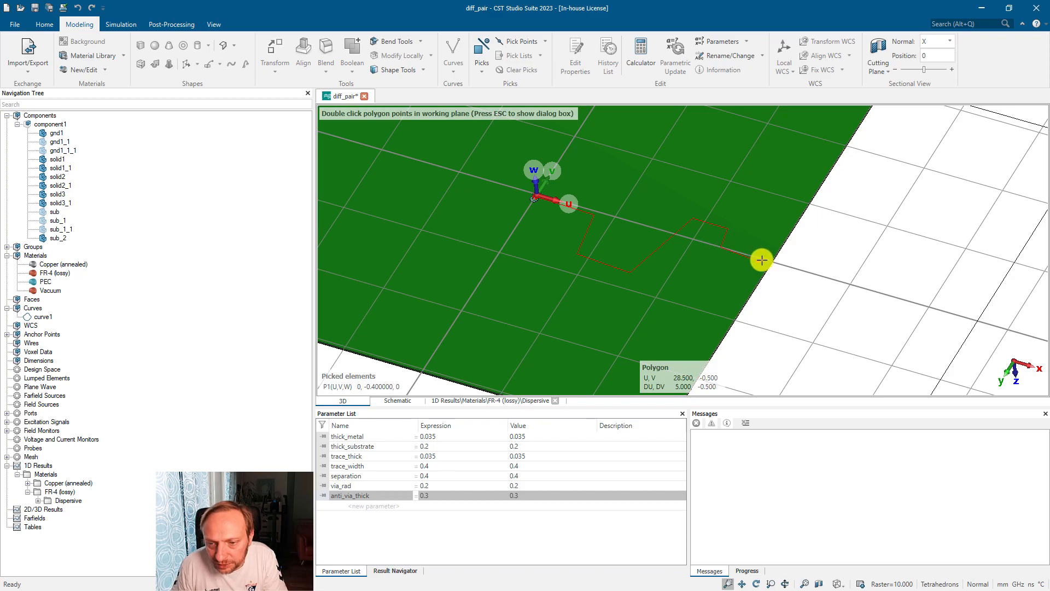
pyautogui.scroll(3, 769, 260)
pyautogui.scroll(3, 769, 262)
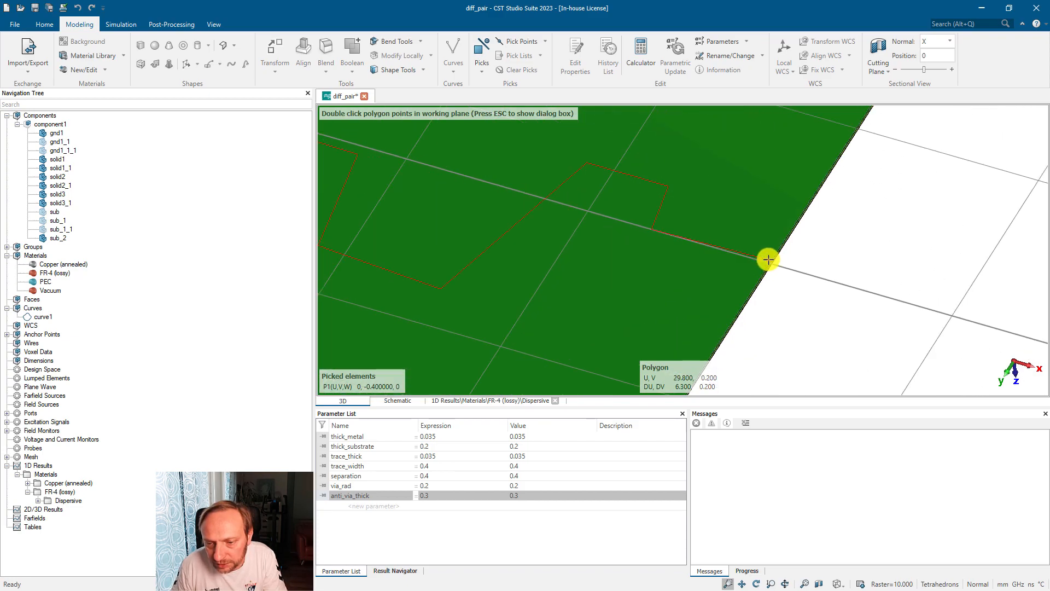
pyautogui.doubleClick(769, 264)
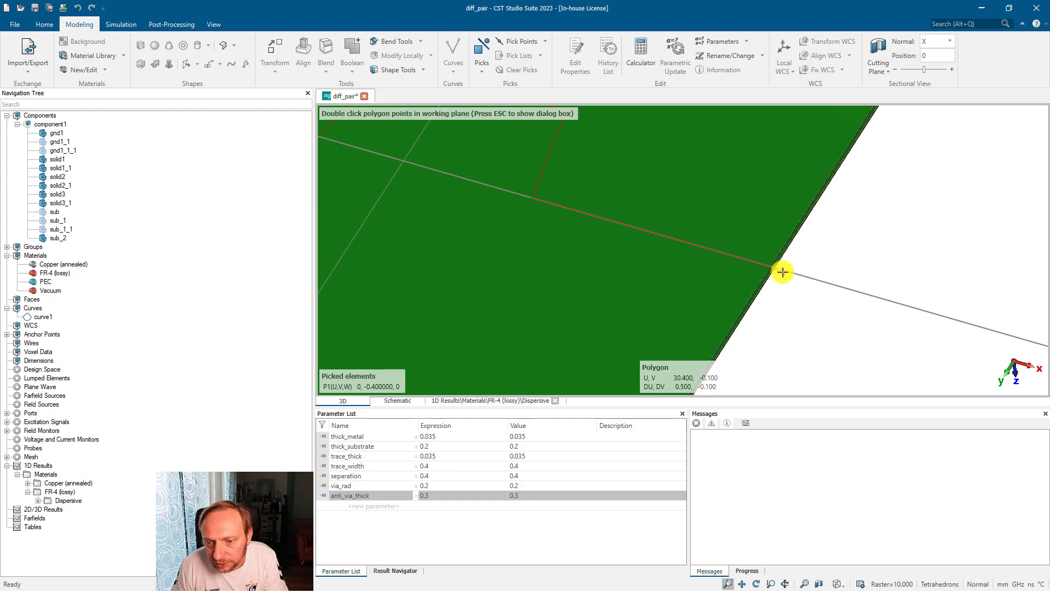
pyautogui.press('Escape')
# Set the polygon's first point to U 0, V 0
pyautogui.scroll(-5, 674, 263)
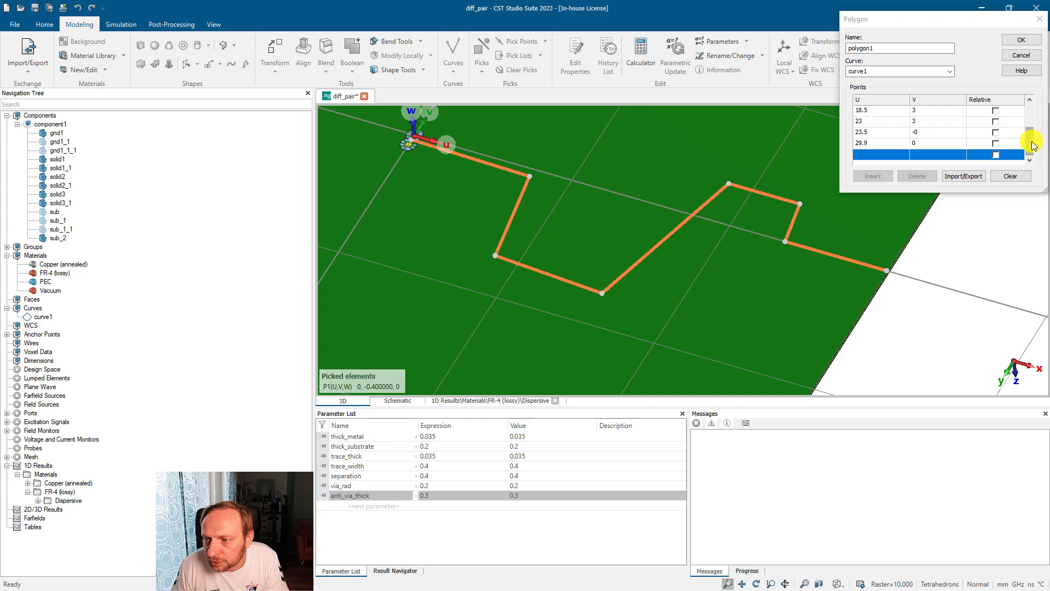
pyautogui.moveTo(1030, 136); pyautogui.dragTo(1029, 110)
pyautogui.click(933, 111)
pyautogui.click(877, 110)
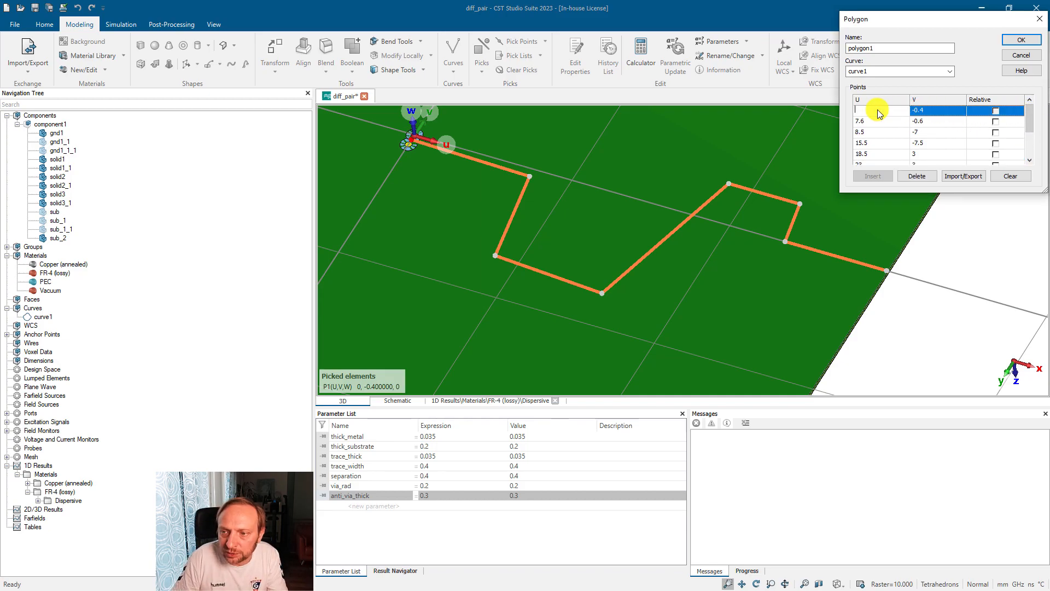
pyautogui.write('0')
pyautogui.press('Tab')
pyautogui.write('0')
pyautogui.press('Tab')
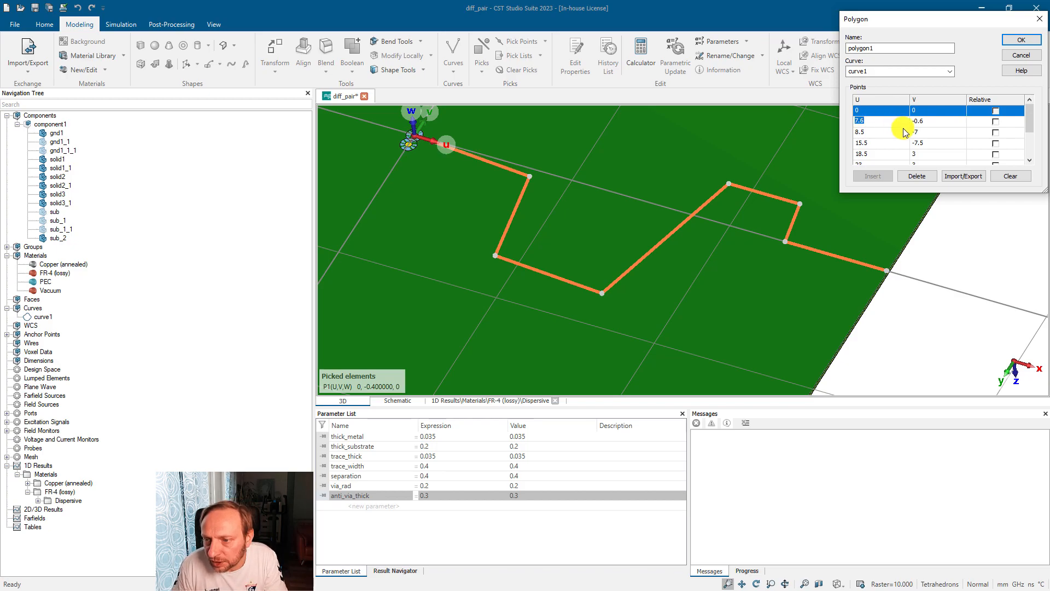
# Set the U coordinate of the polygon's last point to 30 and create polygon1 in curve1
pyautogui.moveTo(1030, 121); pyautogui.dragTo(1030, 153)
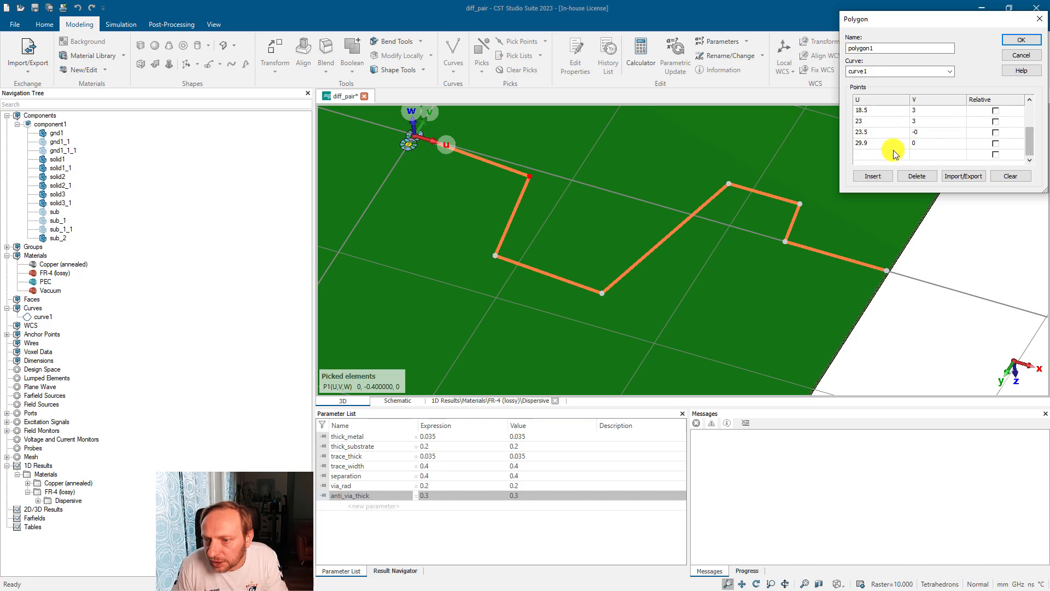
pyautogui.click(887, 143)
pyautogui.click(888, 144)
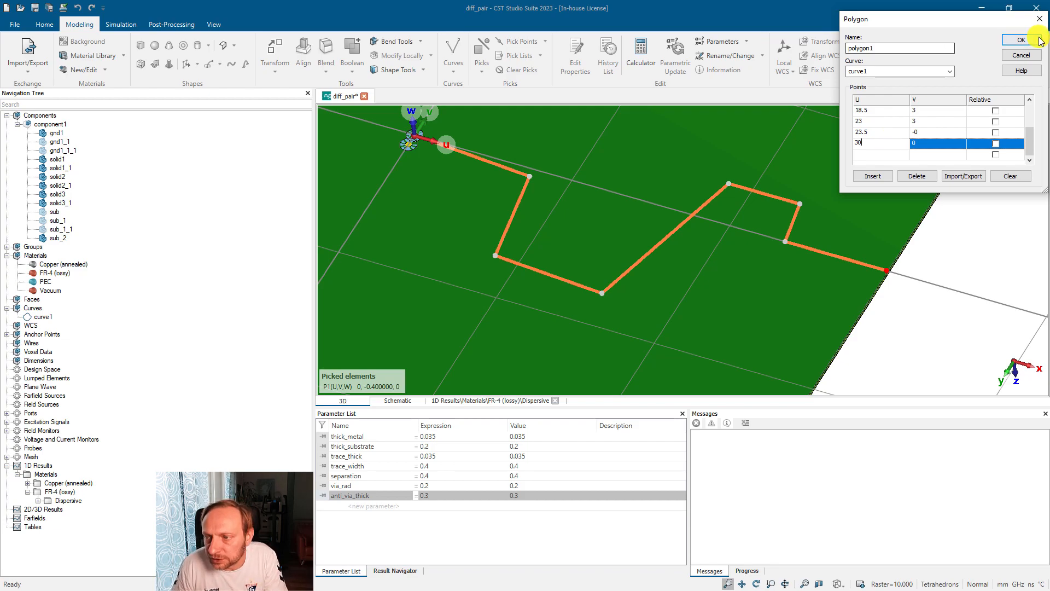
pyautogui.click(1021, 40)
# Roll the model history back to the "pick mean point" entry, just before the polygon definition
pyautogui.moveTo(724, 230); pyautogui.dragTo(630, 244)
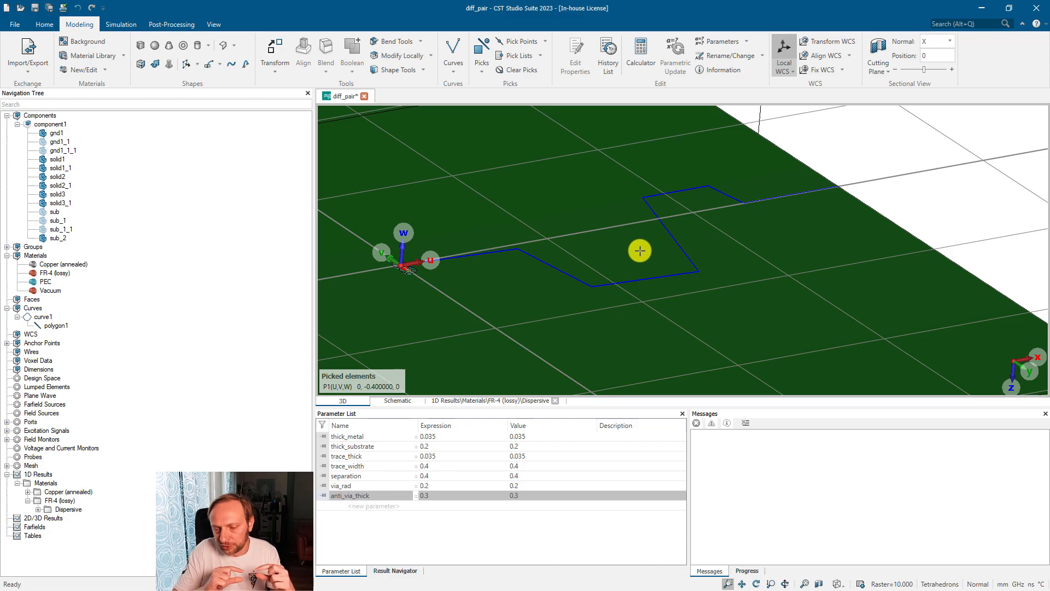
pyautogui.moveTo(640, 251); pyautogui.dragTo(511, 281)
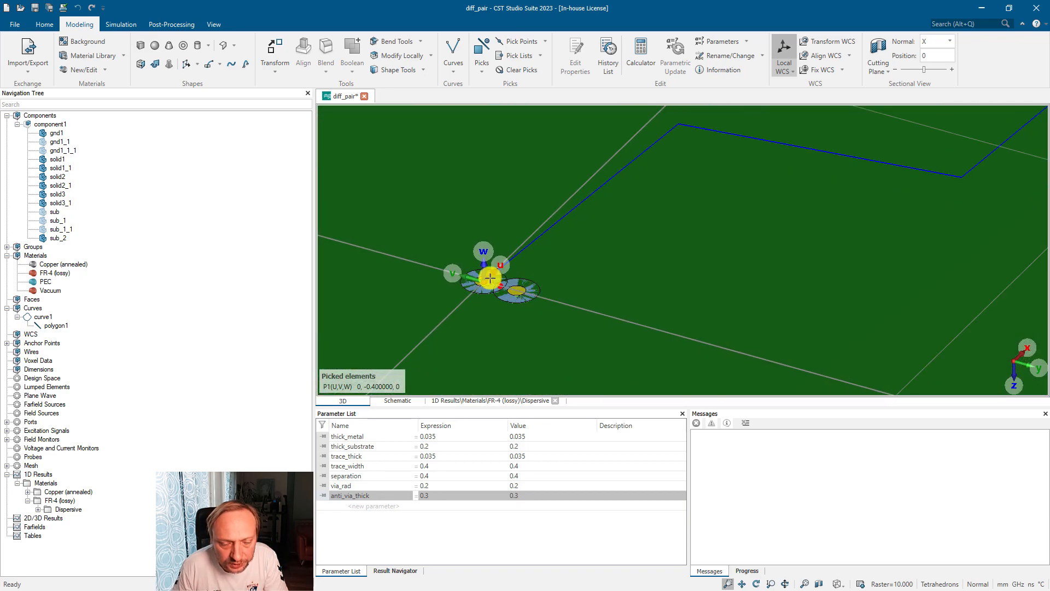
pyautogui.scroll(5, 604, 291)
pyautogui.moveTo(611, 301); pyautogui.dragTo(591, 298)
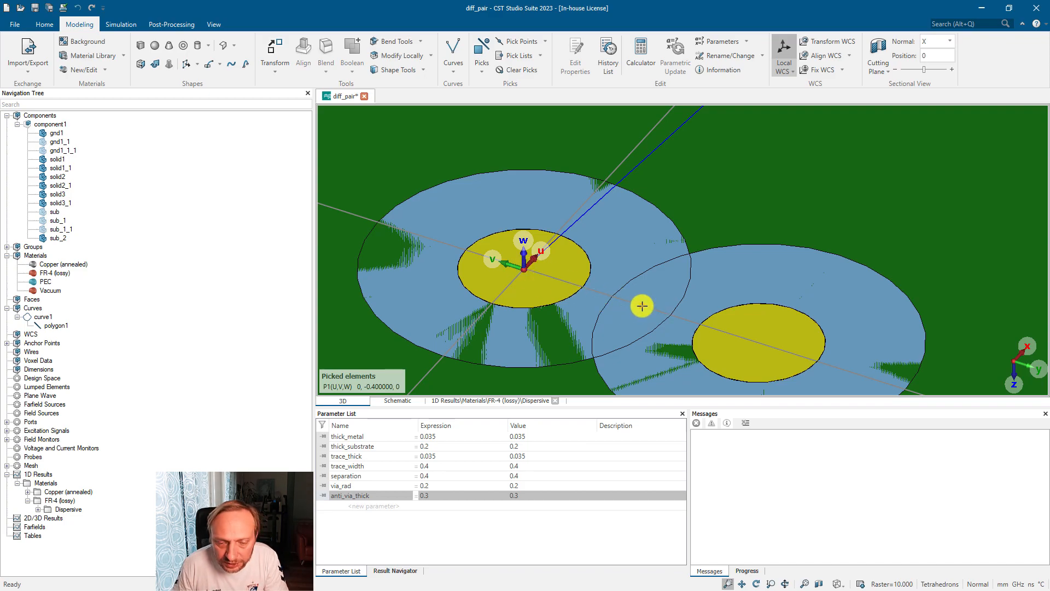
pyautogui.click(608, 64)
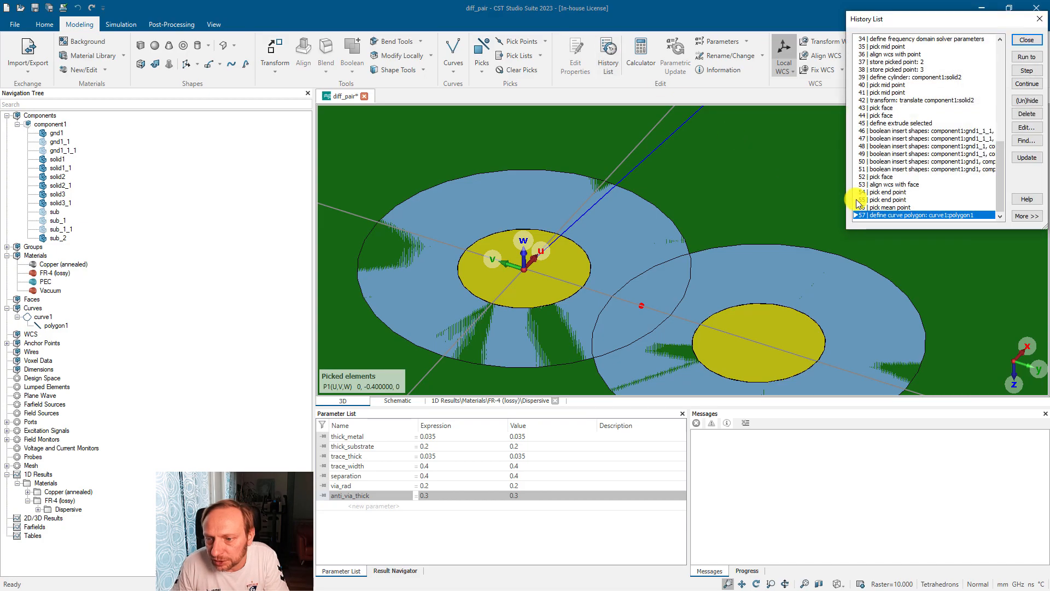
pyautogui.click(906, 208)
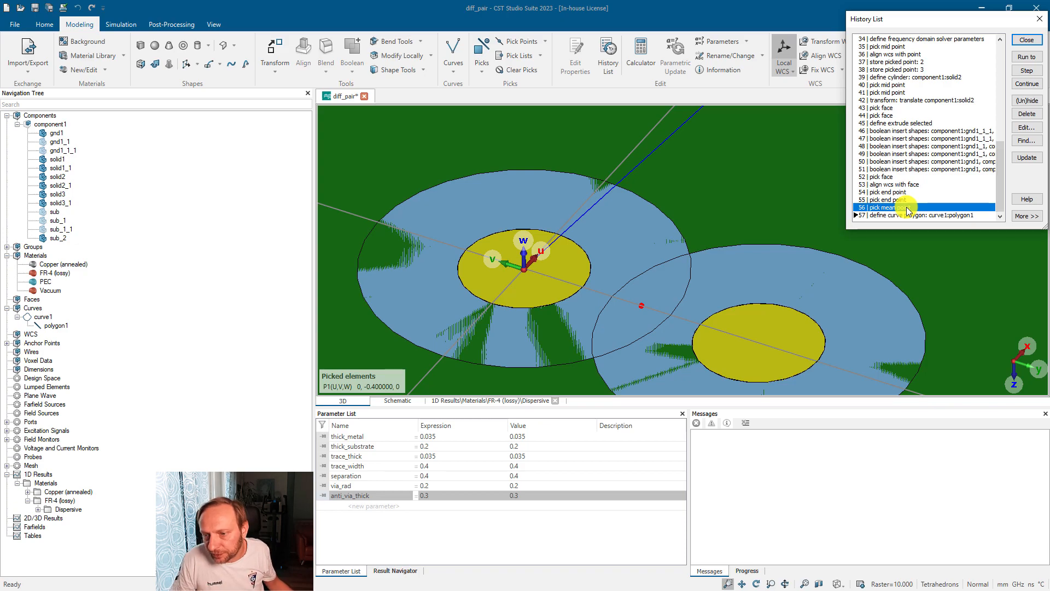
pyautogui.click(1027, 57)
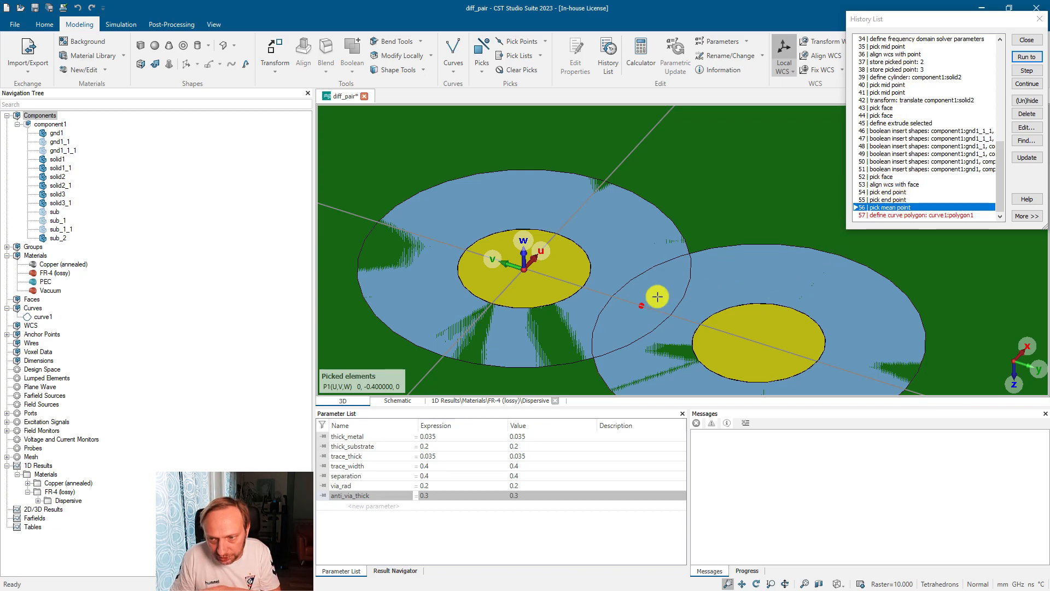
# Align the local WCS with the picked mean point between the vias and update the history to rebuild the polygon
pyautogui.press('w')
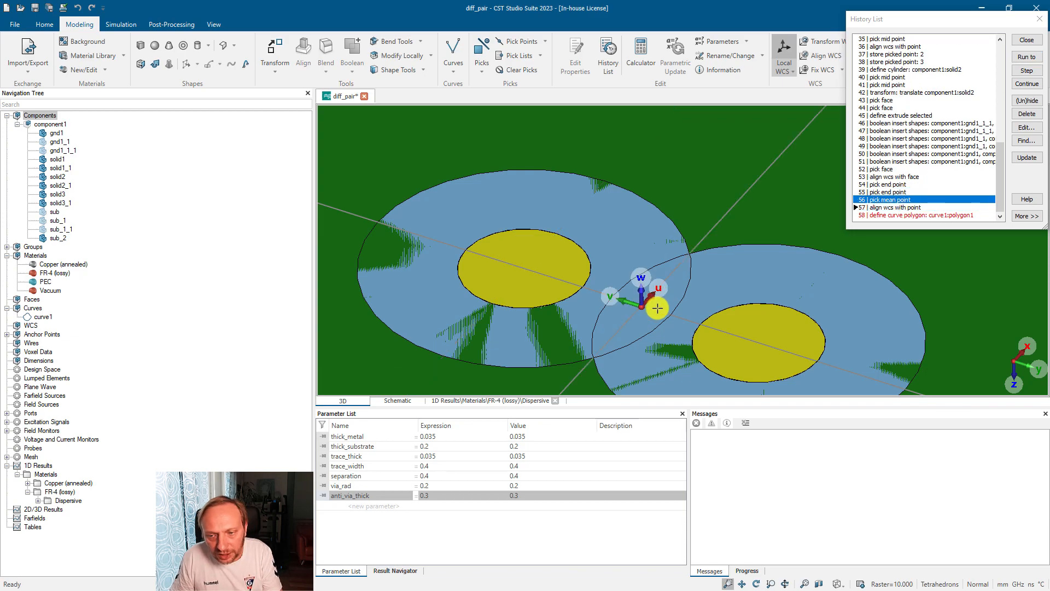
pyautogui.click(1027, 158)
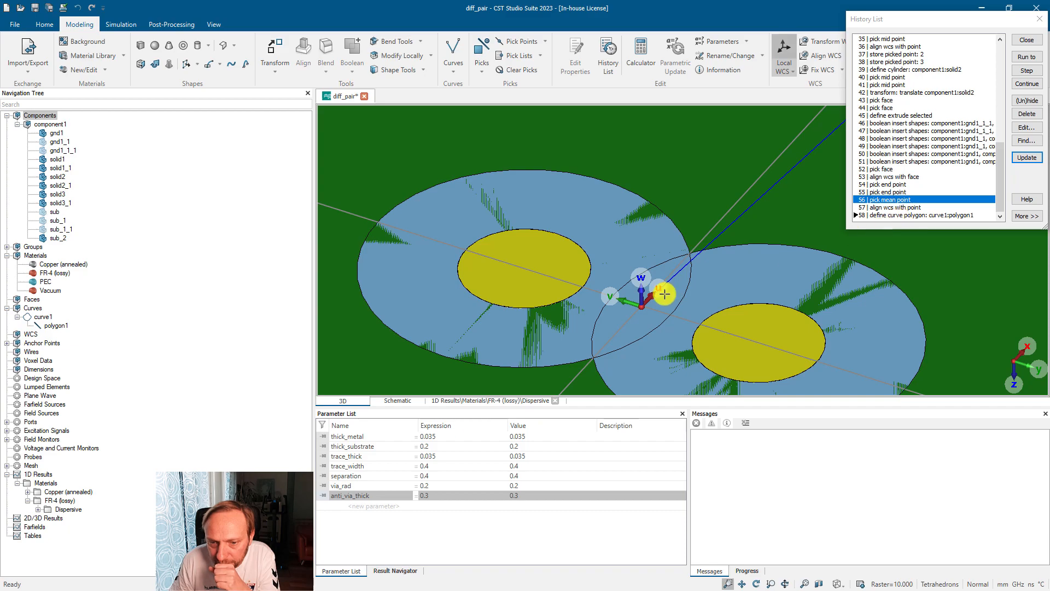
pyautogui.scroll(-1, 658, 293)
pyautogui.scroll(-1, 658, 293)
pyautogui.scroll(-2, 628, 304)
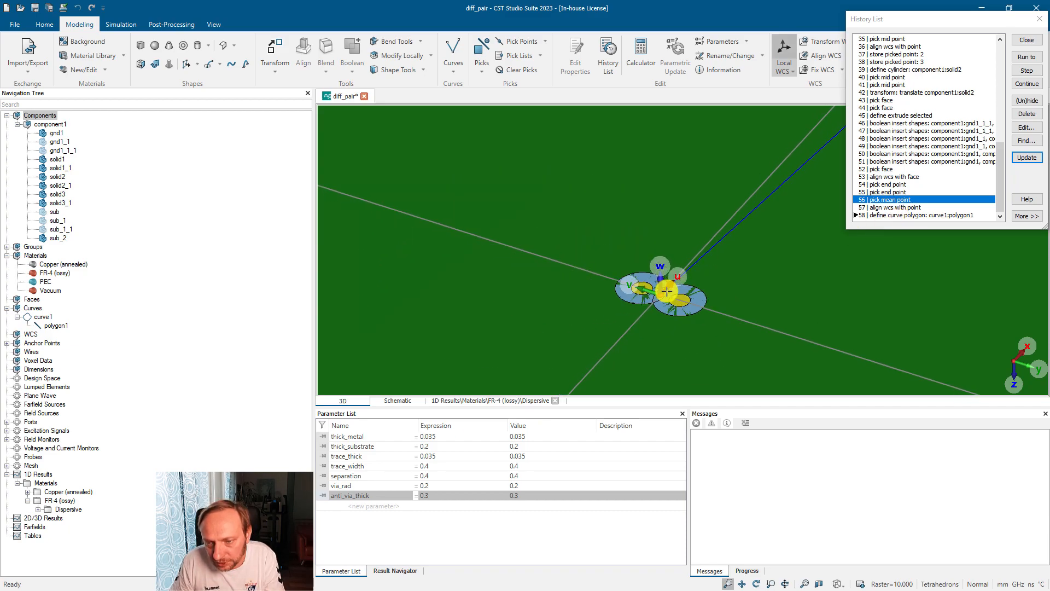
pyautogui.scroll(-2, 598, 313)
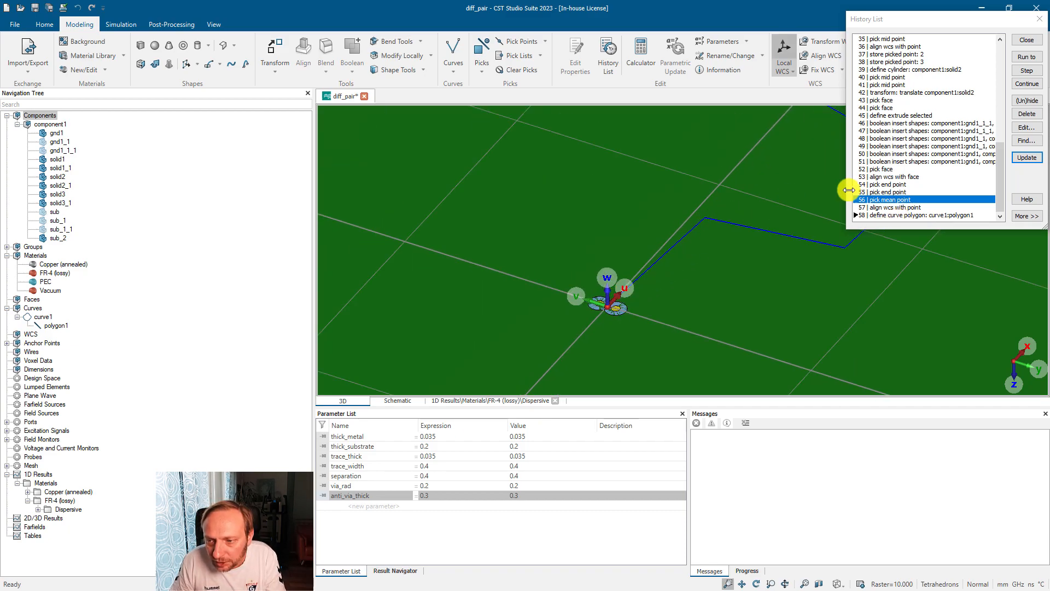
# Edit the definition of polygon1, setting the V coordinate of its second point to 0
pyautogui.click(1023, 40)
pyautogui.click(718, 219)
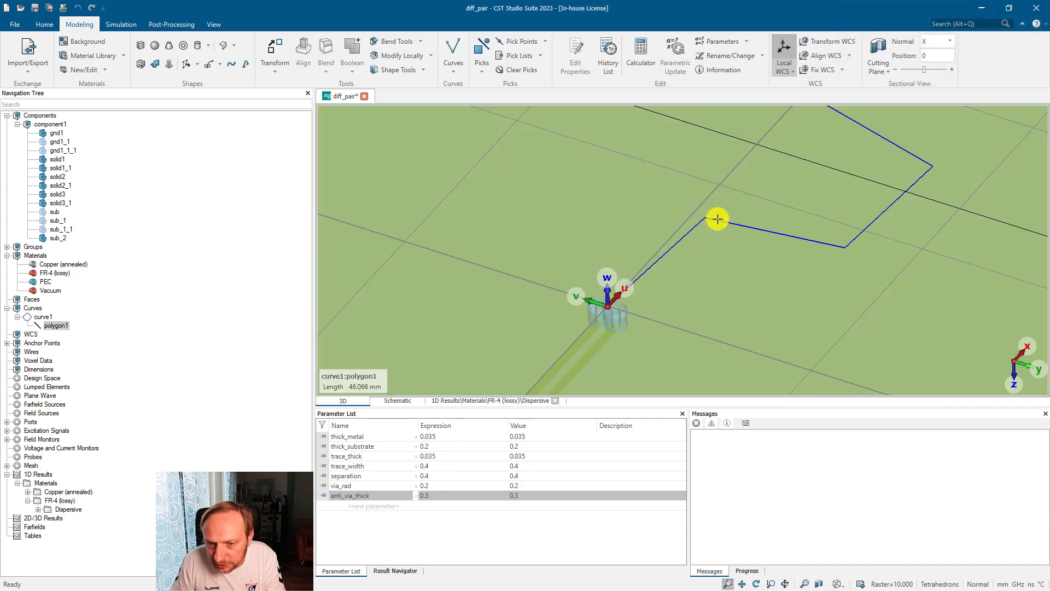
pyautogui.click(56, 326)
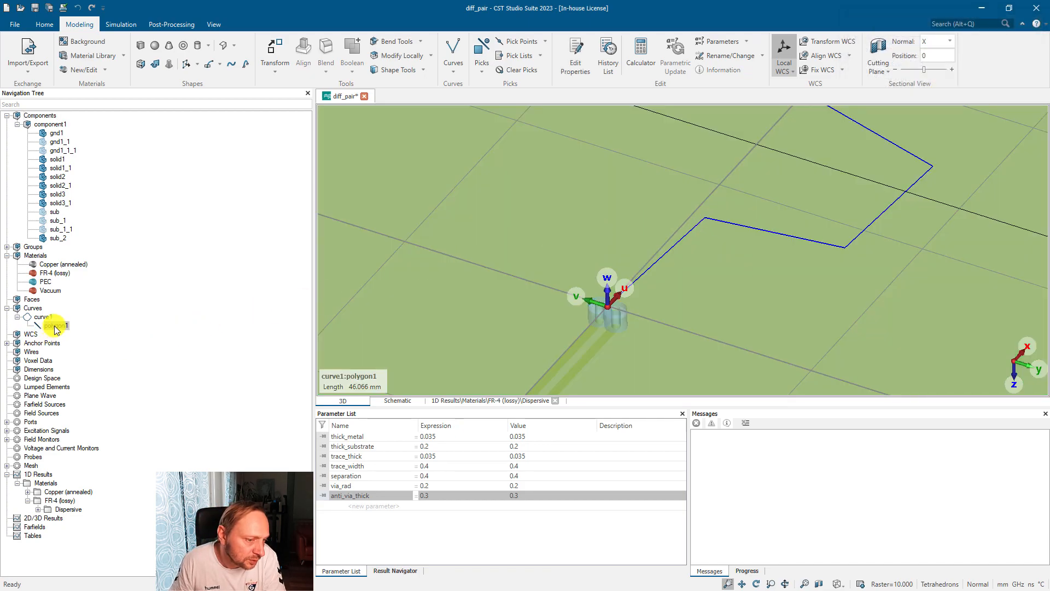
pyautogui.doubleClick(56, 326)
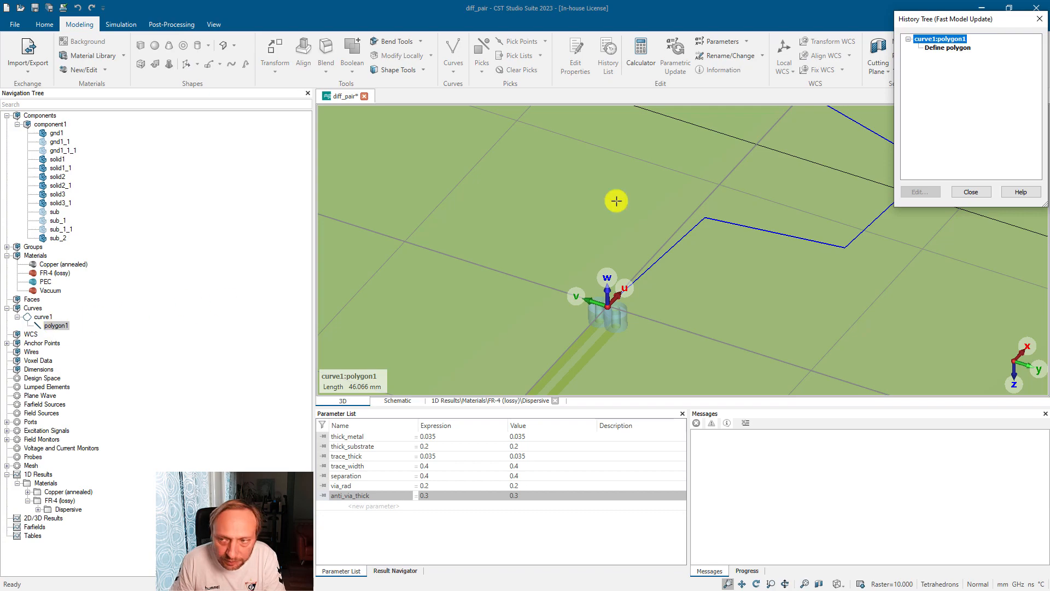
pyautogui.doubleClick(958, 48)
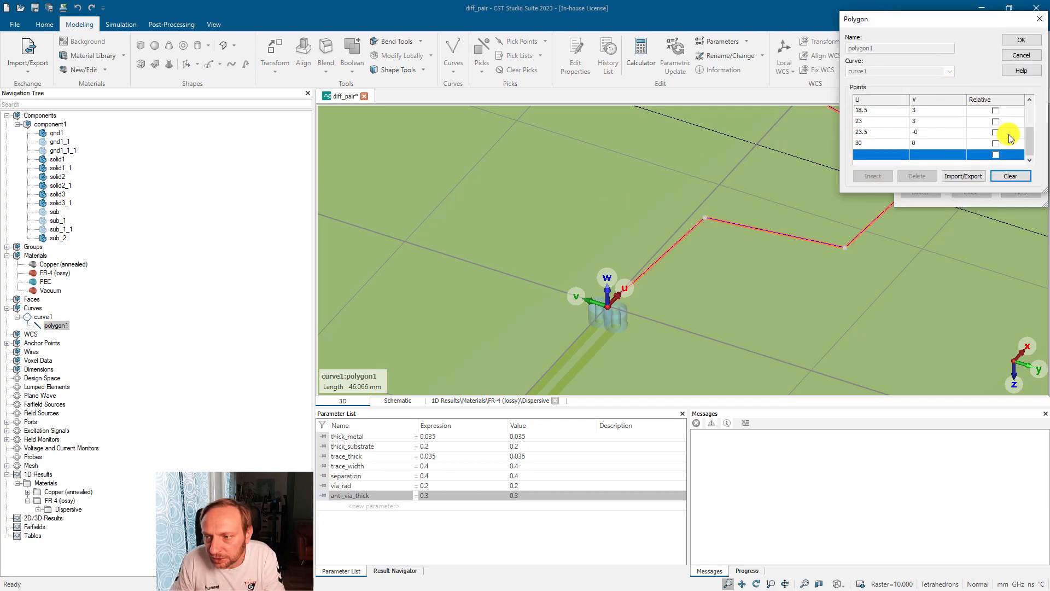
pyautogui.click(1032, 107)
pyautogui.click(935, 121)
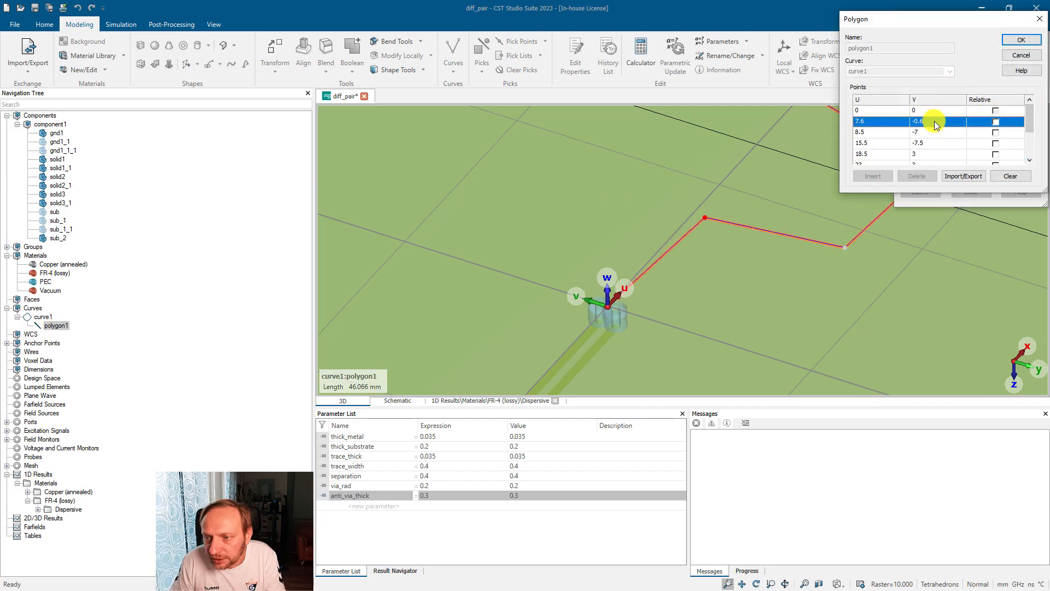
pyautogui.click(935, 122)
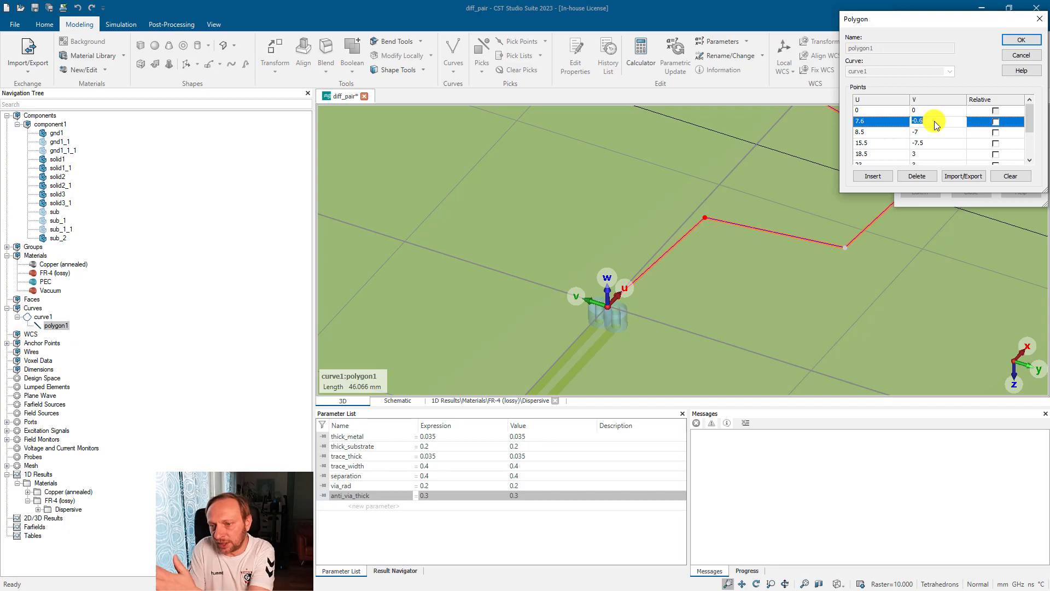
pyautogui.click(1020, 40)
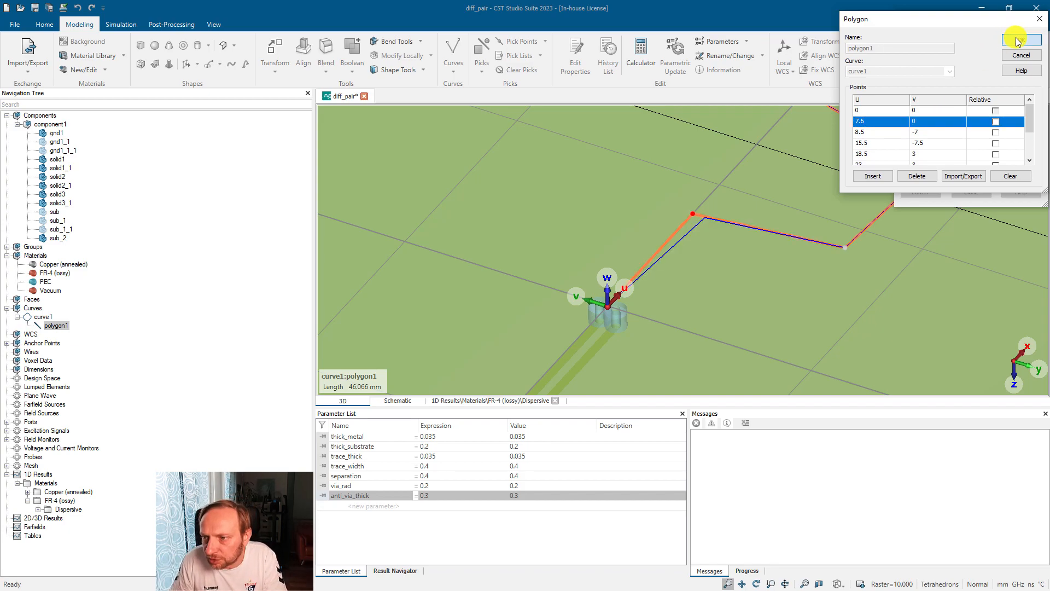
pyautogui.click(971, 192)
# Rotate the local WCS about its V axis so that W lies in the board plane along the trace's first segment
pyautogui.scroll(-3, 729, 265)
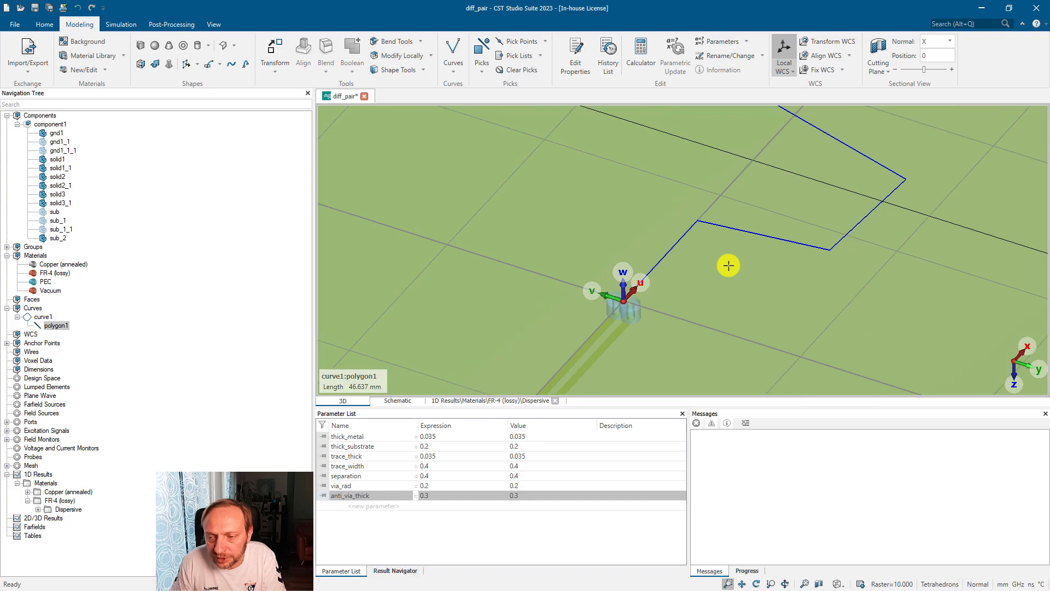
pyautogui.moveTo(786, 169); pyautogui.dragTo(765, 211, button='middle')
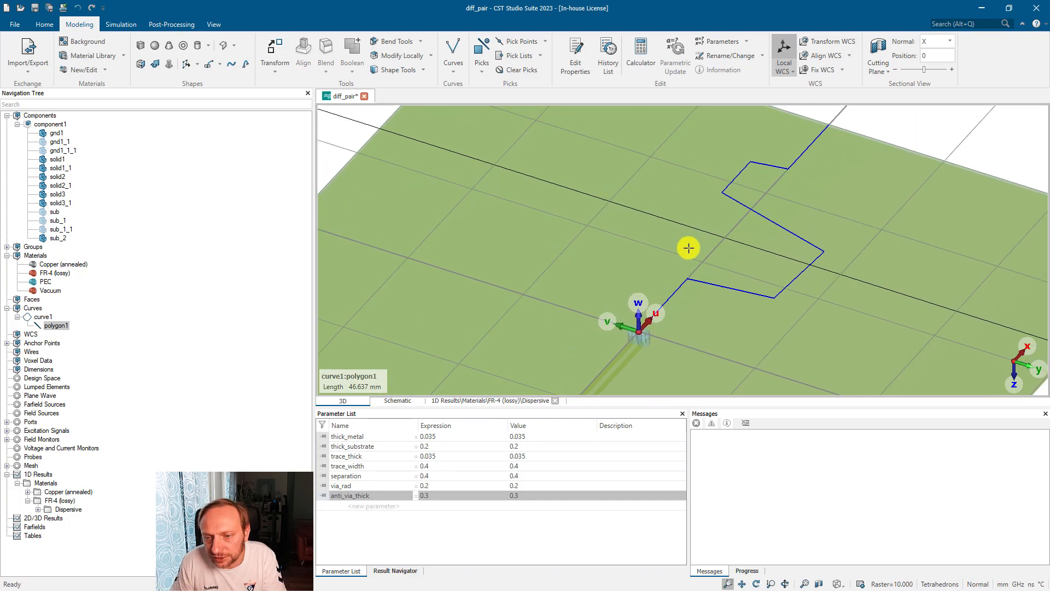
pyautogui.scroll(-1, 628, 325)
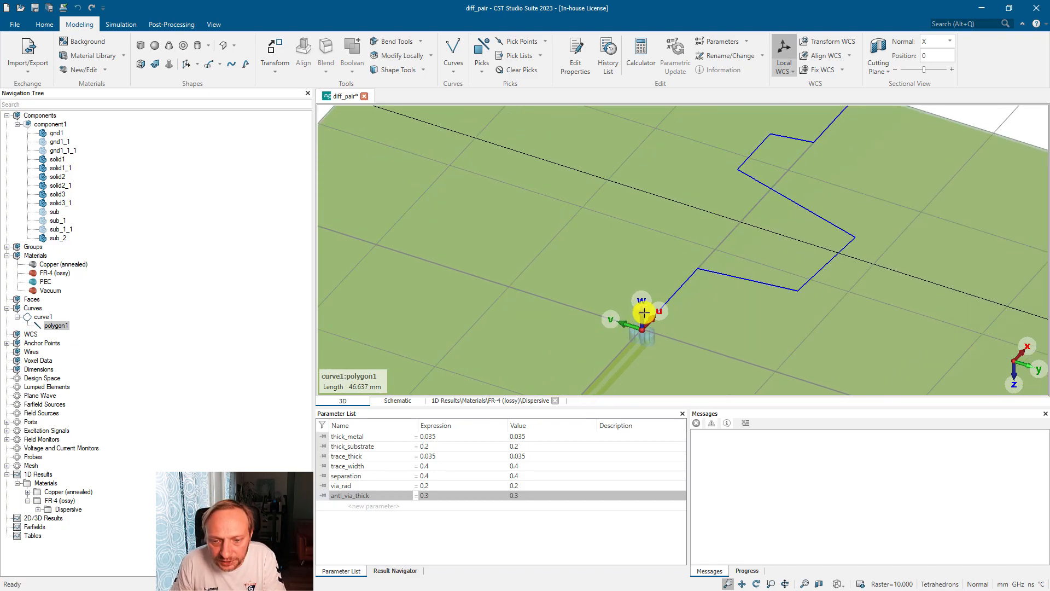
pyautogui.scroll(-1, 601, 265)
pyautogui.click(785, 175)
pyautogui.scroll(3, 610, 296)
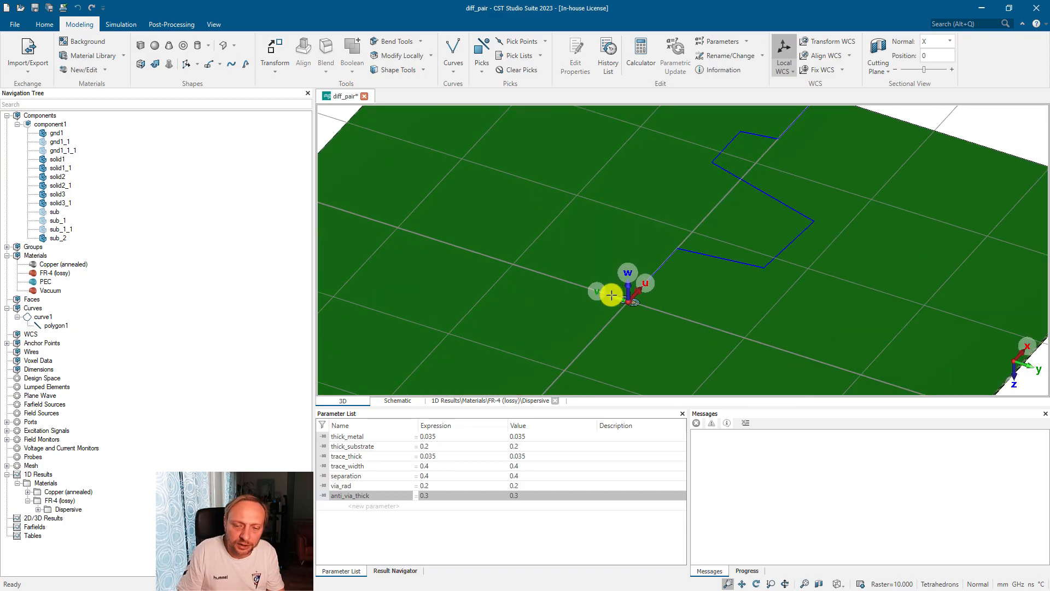
pyautogui.moveTo(693, 284); pyautogui.dragTo(570, 317)
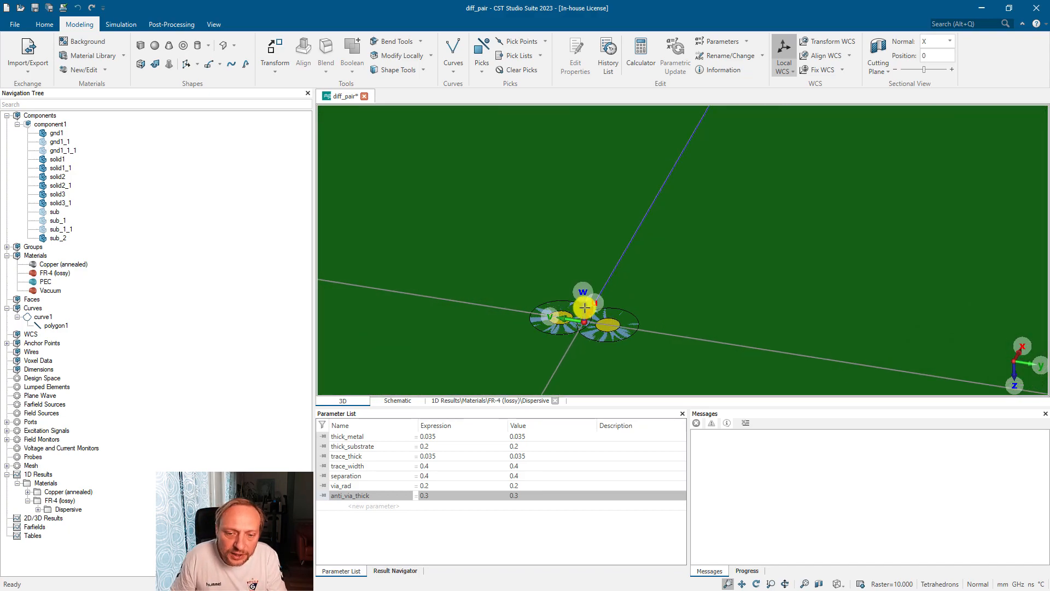
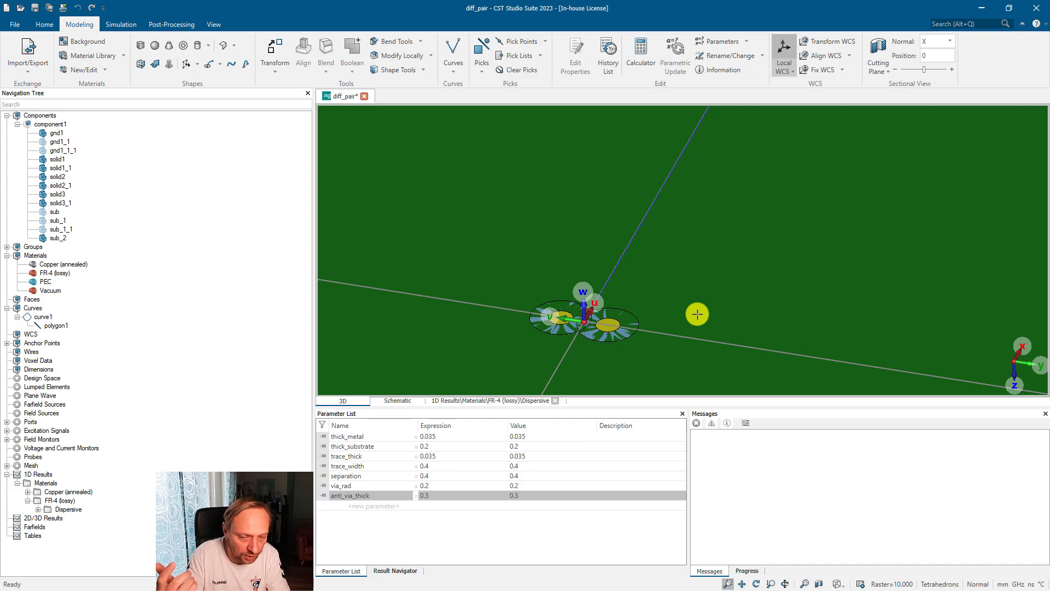
pyautogui.hotkey('shift', 'v')
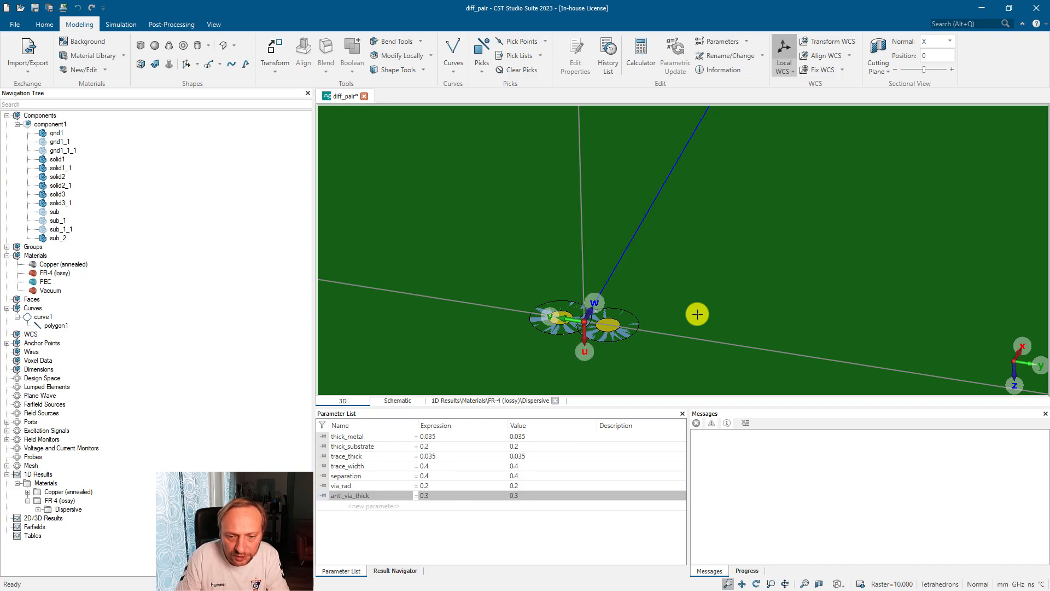
# Sketch a rectangle curve about 0.02 by 0.38 mm across the via on the positive V side
pyautogui.press('space')
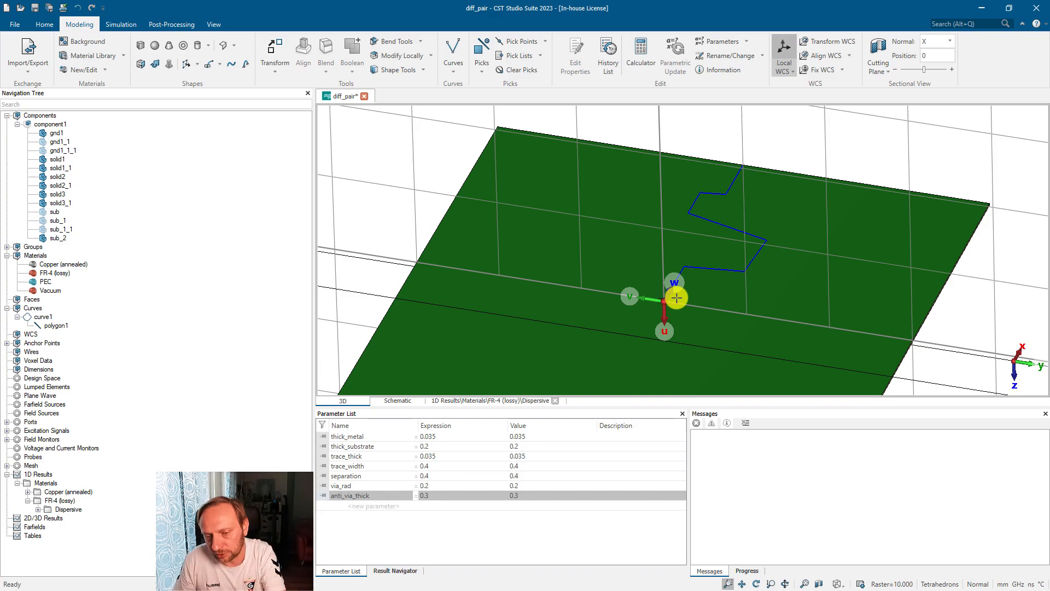
pyautogui.scroll(5, 676, 299)
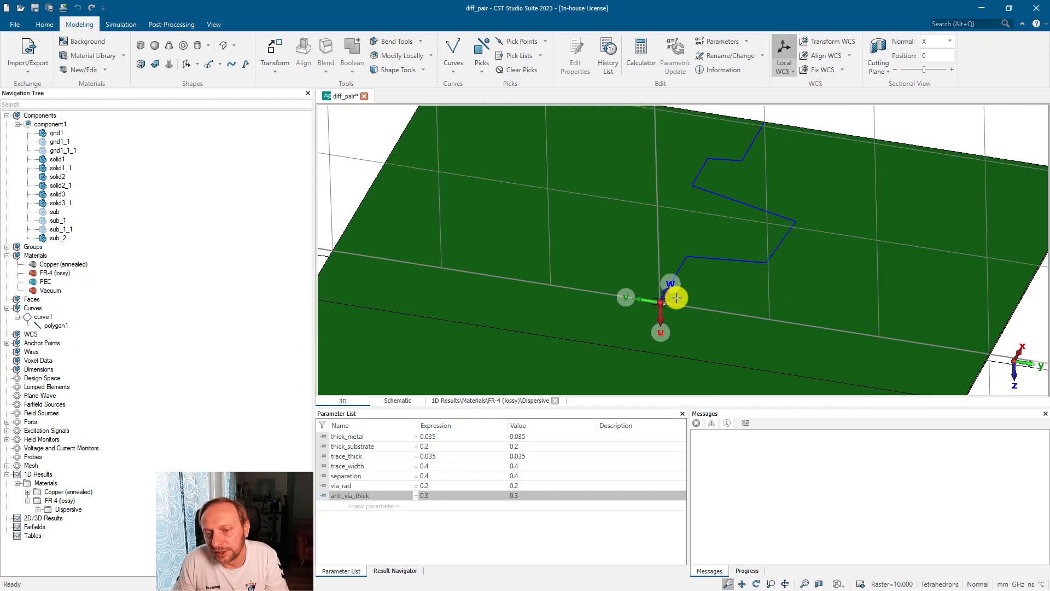
pyautogui.moveTo(676, 301); pyautogui.dragTo(649, 286)
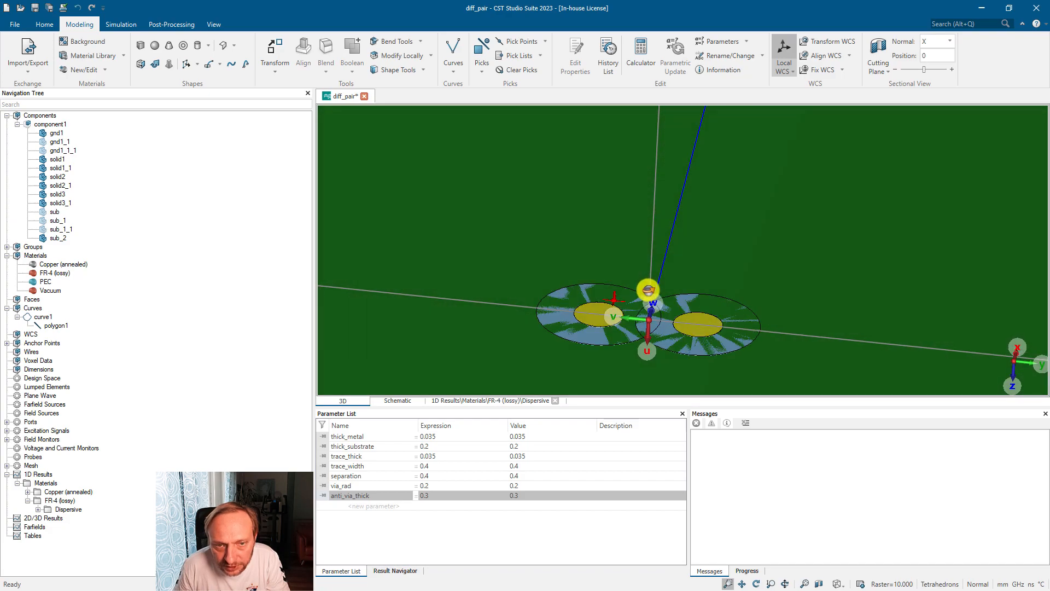
pyautogui.click(453, 62)
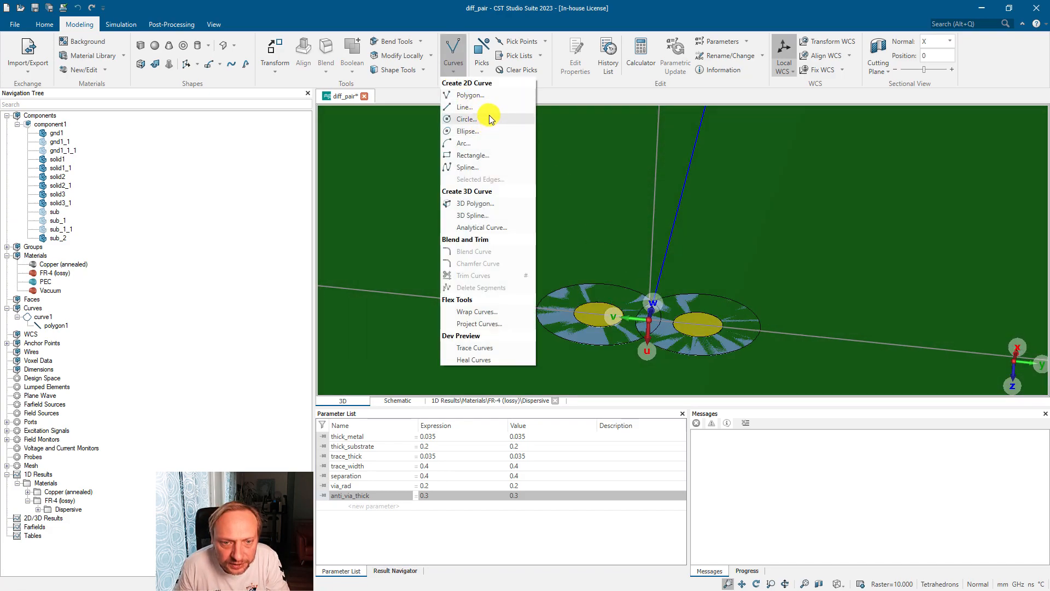
pyautogui.click(489, 154)
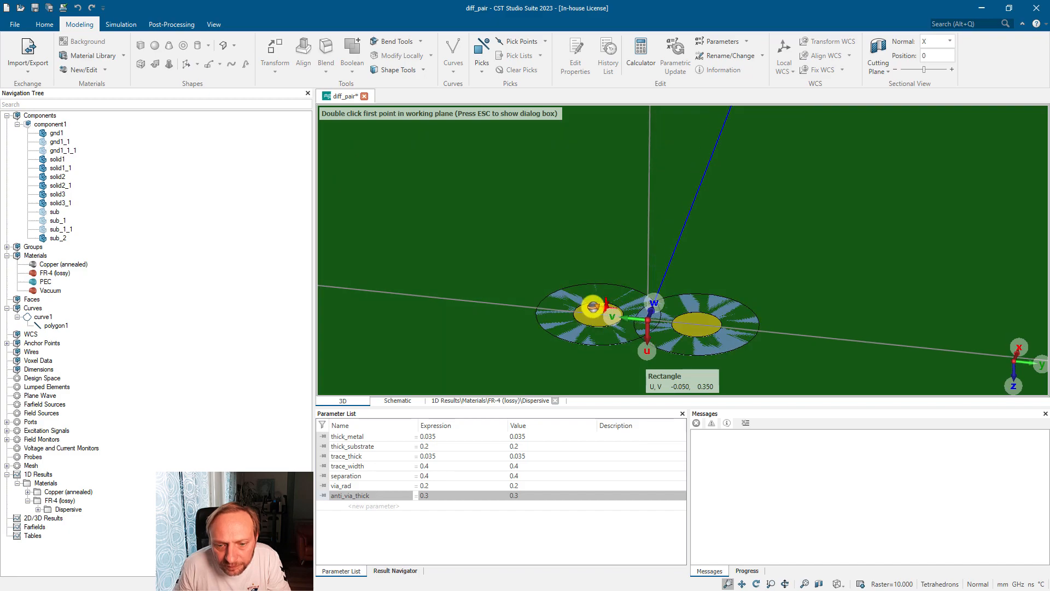
pyautogui.scroll(2, 586, 305)
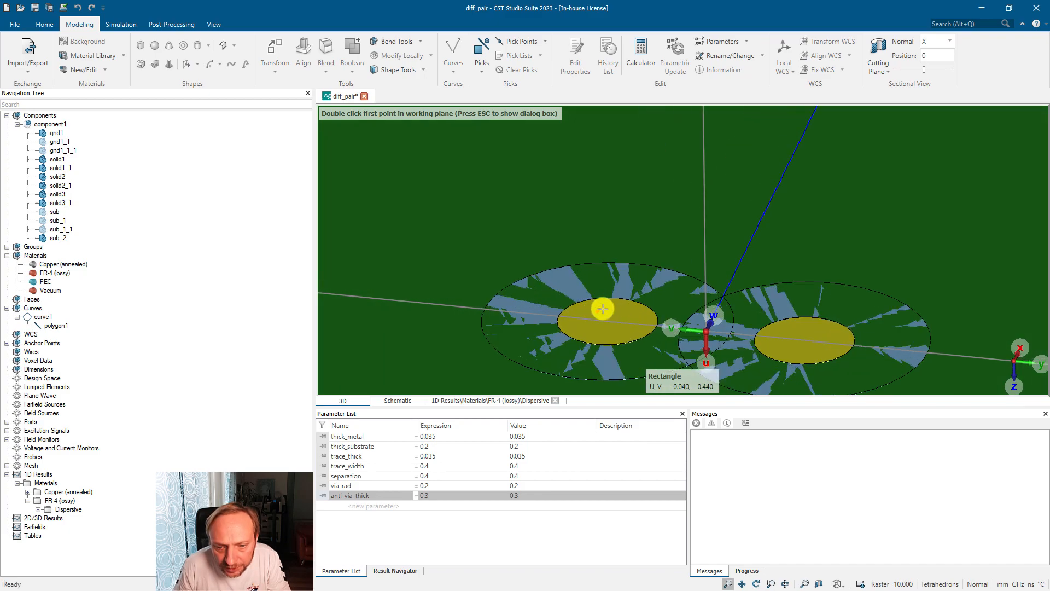
pyautogui.doubleClick(654, 321)
pyautogui.doubleClick(560, 311)
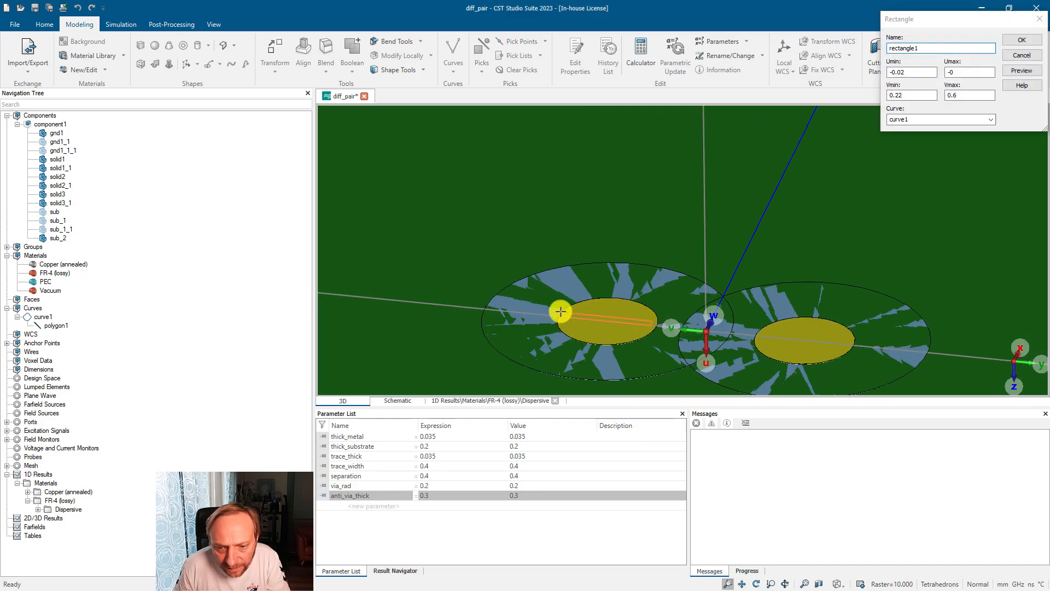
# Set the rectangle's Umin to 0, Umax to trace_thick, Vmin to separation/2 and Vmax to separation/2+trace_width, and preview it
pyautogui.click(917, 74)
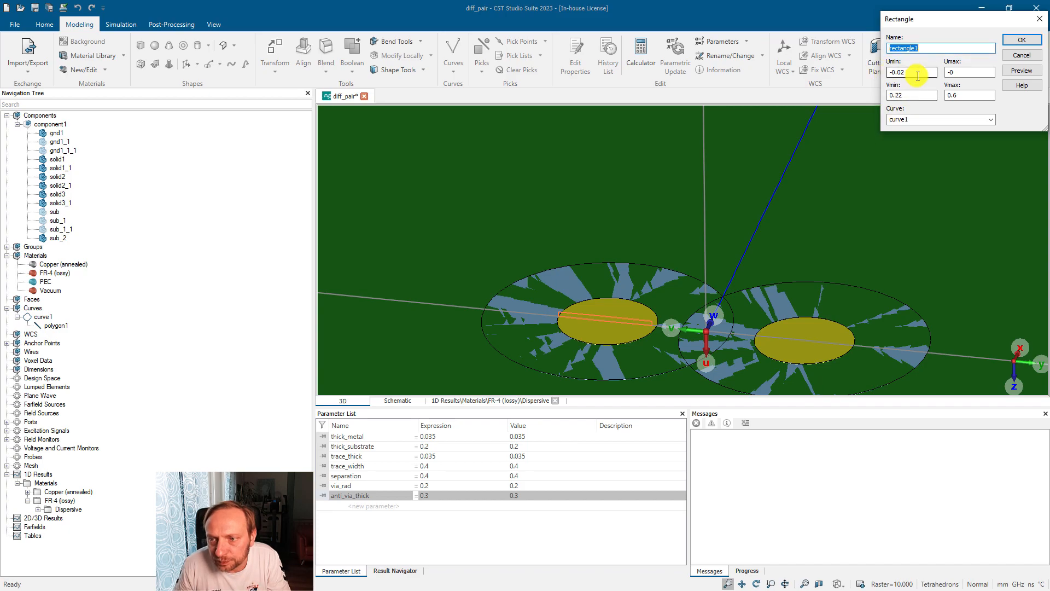
pyautogui.moveTo(918, 73); pyautogui.dragTo(889, 71)
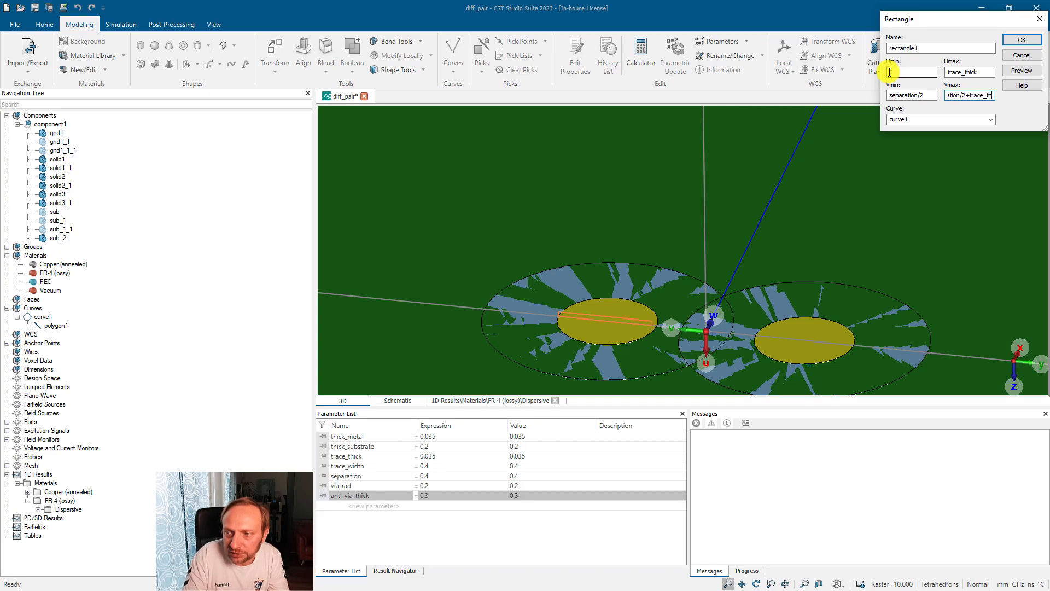
pyautogui.write('0')
pyautogui.click(1022, 70)
pyautogui.moveTo(760, 271)
pyautogui.mouseDown()
pyautogui.moveTo(738, 263)
pyautogui.moveTo(743, 204)
pyautogui.moveTo(745, 264)
pyautogui.mouseUp()
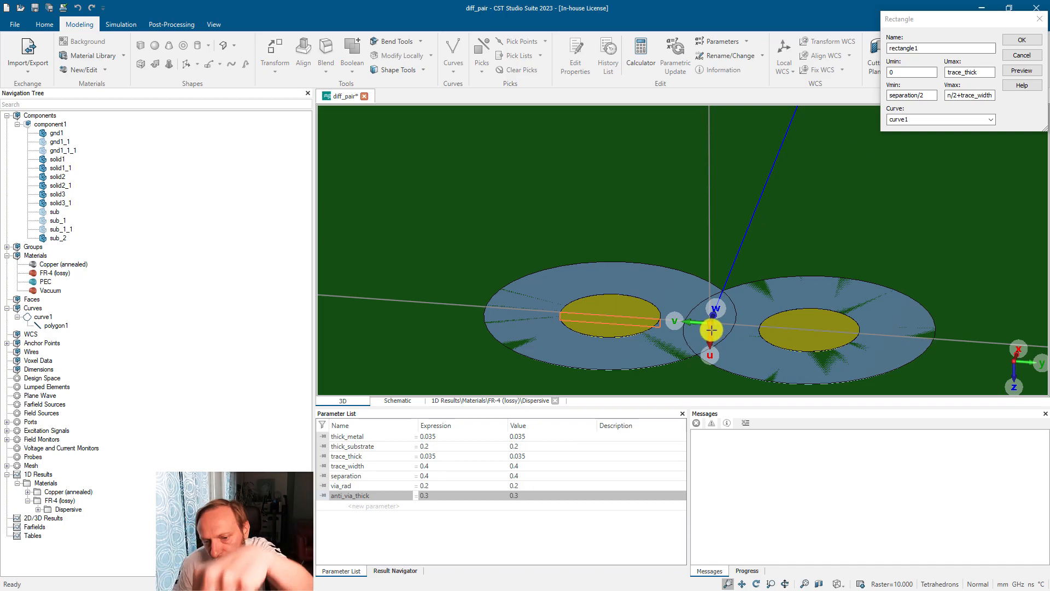
# Set the rectangle's Umin to -trace_thick and Umax to 0, preview it and create the curve
pyautogui.click(911, 72)
pyautogui.moveTo(911, 72); pyautogui.dragTo(884, 72)
pyautogui.write('-trace_thick')
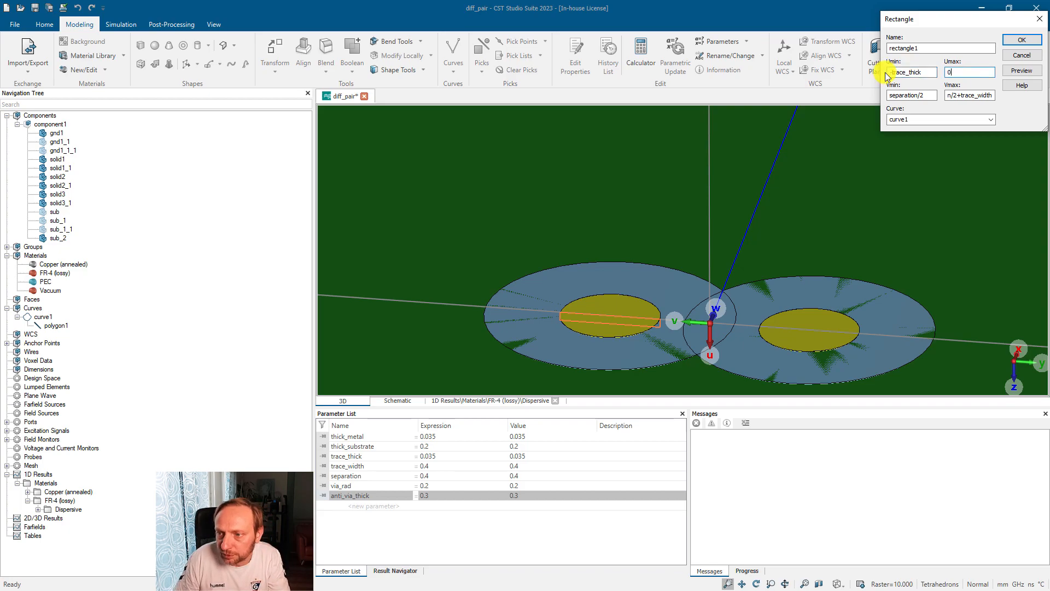
pyautogui.click(1021, 70)
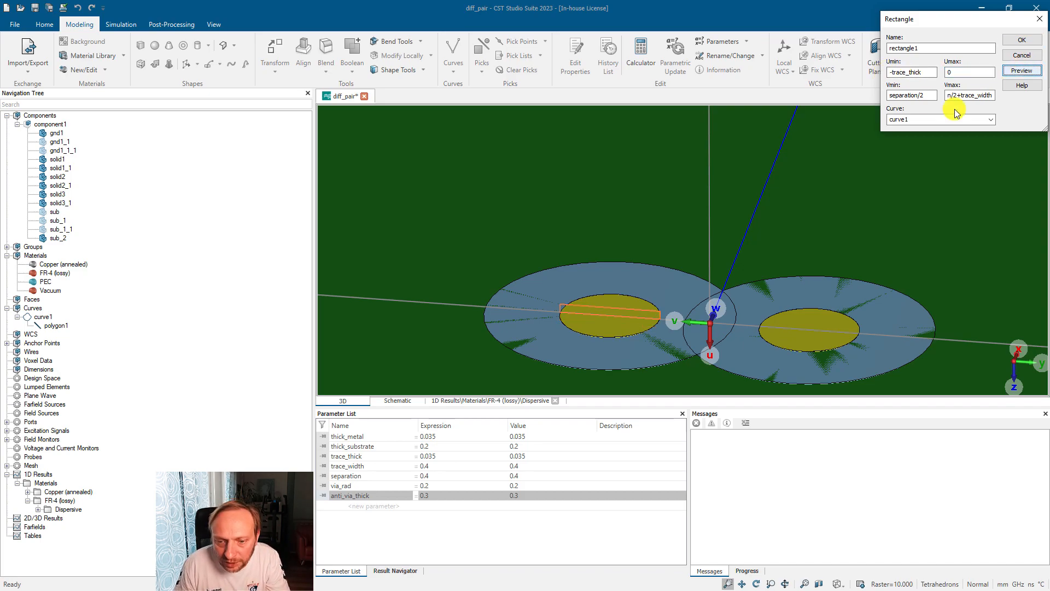
pyautogui.click(1021, 40)
# Translate a copy of rectangle1 by -separation*2 along V onto the other via
pyautogui.click(620, 309)
pyautogui.rightClick(621, 309)
pyautogui.click(667, 442)
pyautogui.moveTo(677, 323); pyautogui.dragTo(856, 336)
pyautogui.click(884, 44)
pyautogui.moveTo(946, 178); pyautogui.dragTo(901, 179)
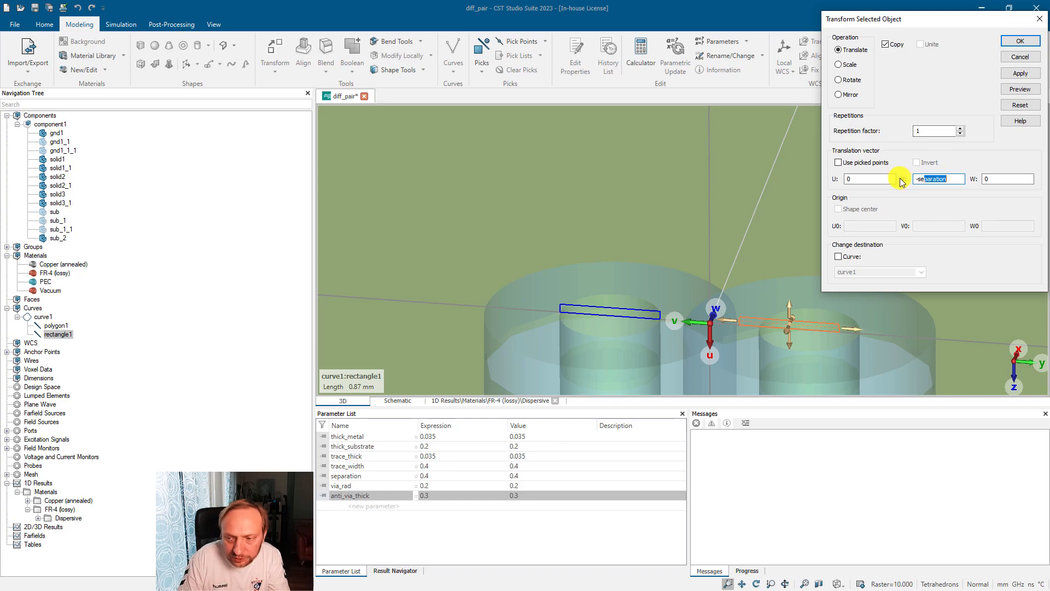
pyautogui.write('-se')
pyautogui.click(1018, 89)
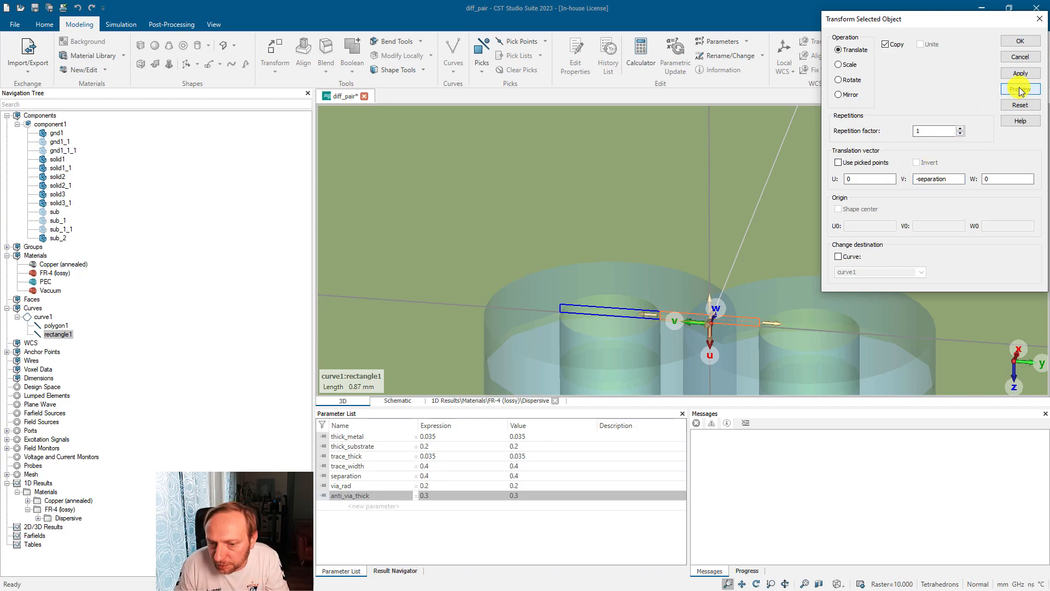
pyautogui.click(952, 177)
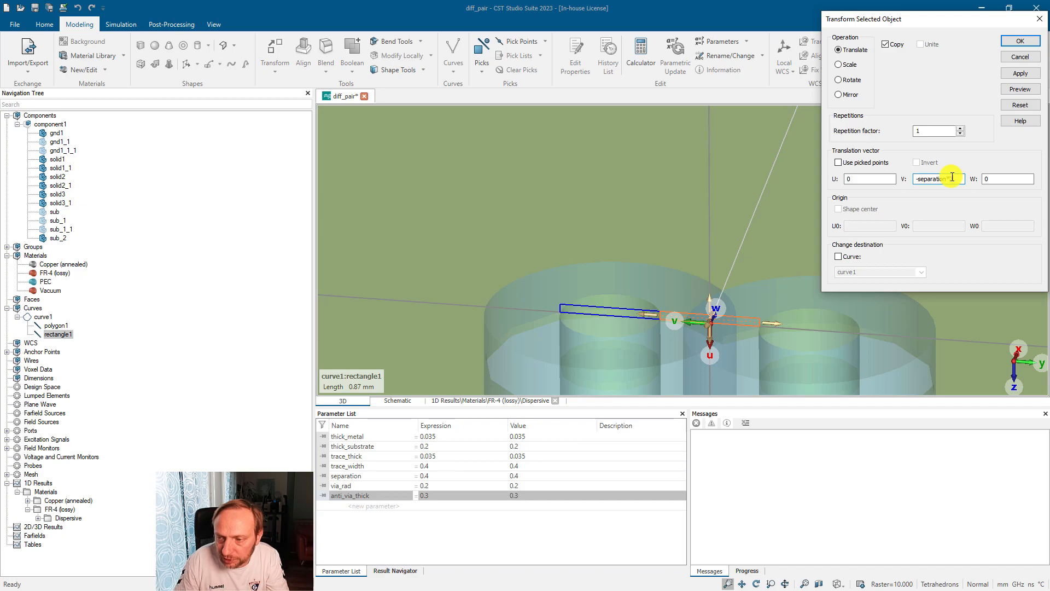
pyautogui.write('*2')
pyautogui.click(1018, 91)
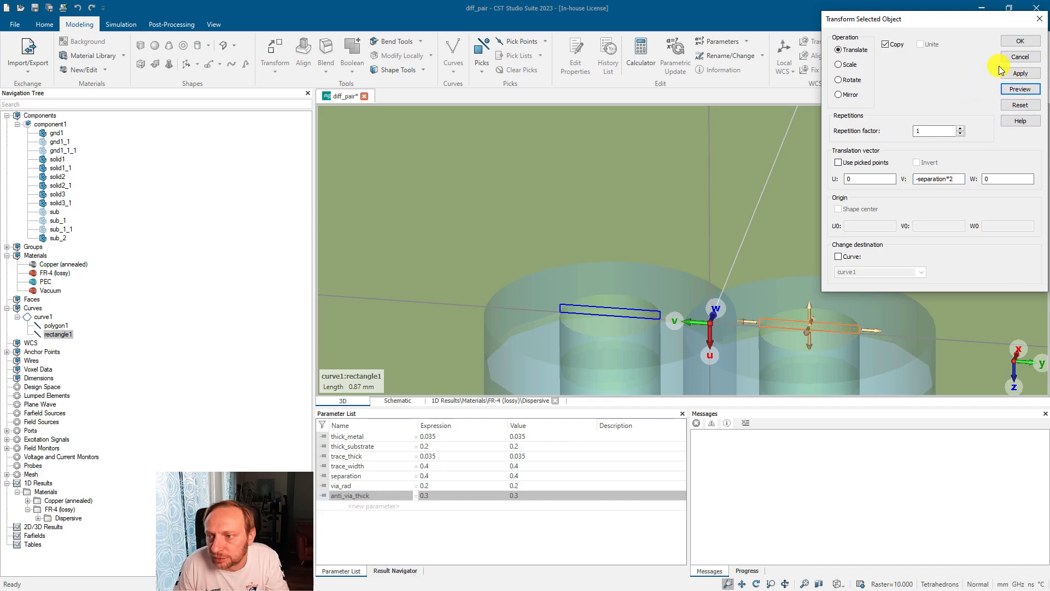
pyautogui.click(1020, 42)
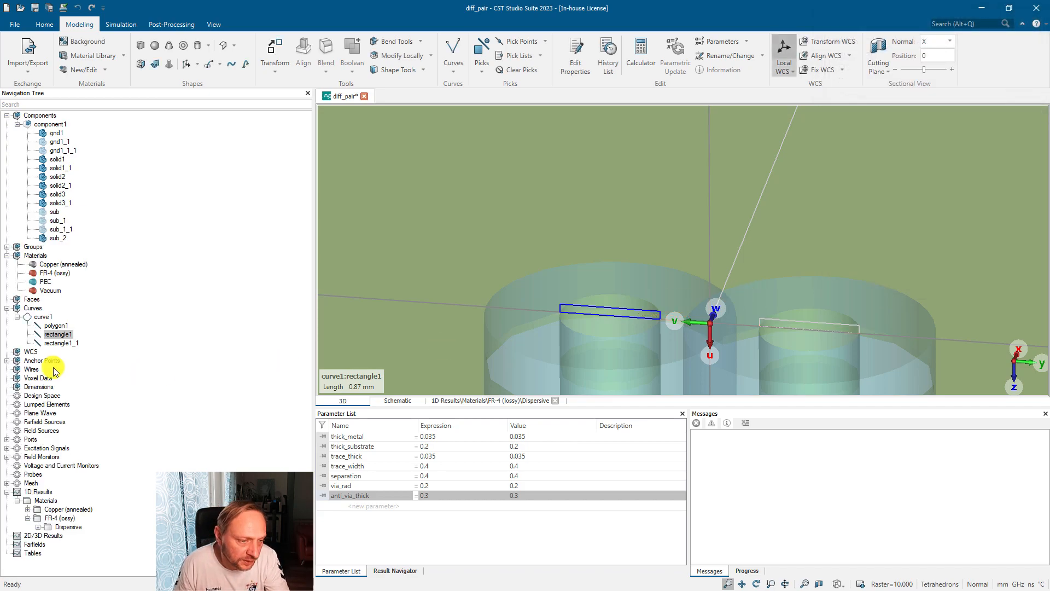
# Create a new curve group and move polygon1 from curve1 into it
pyautogui.keyDown('shift'); pyautogui.click(65, 343); pyautogui.keyUp('shift')
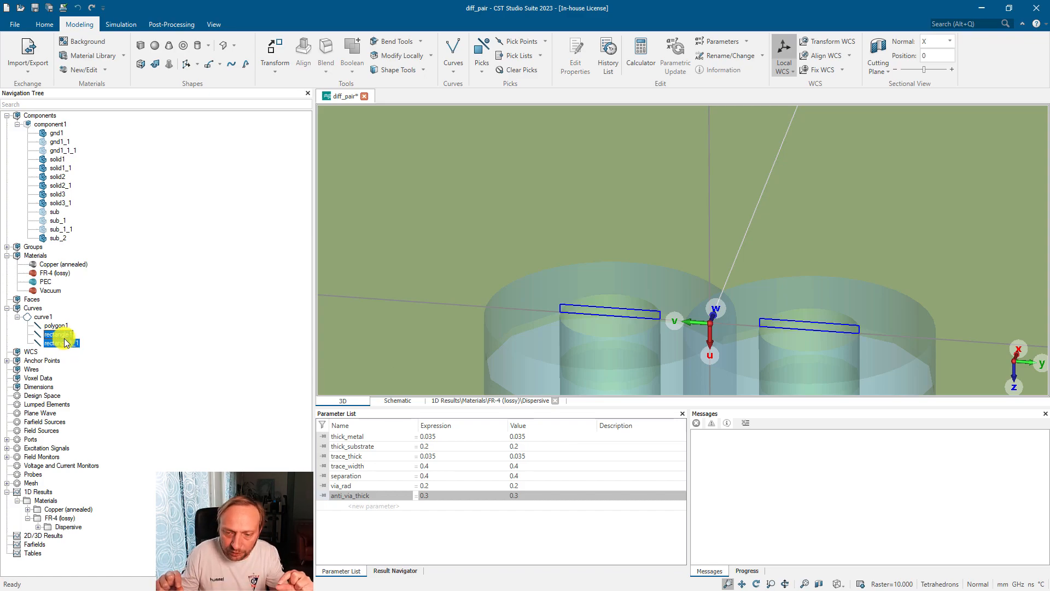
pyautogui.click(39, 318)
pyautogui.rightClick(39, 319)
pyautogui.click(31, 307)
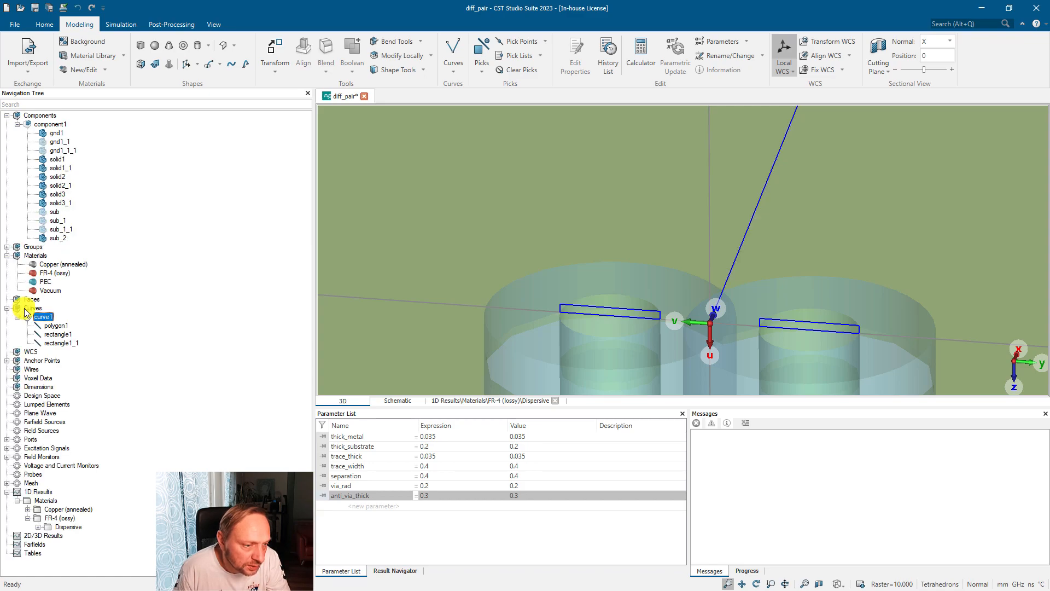
pyautogui.rightClick(32, 309)
pyautogui.click(60, 316)
pyautogui.moveTo(56, 326); pyautogui.dragTo(46, 353)
pyautogui.click(44, 327)
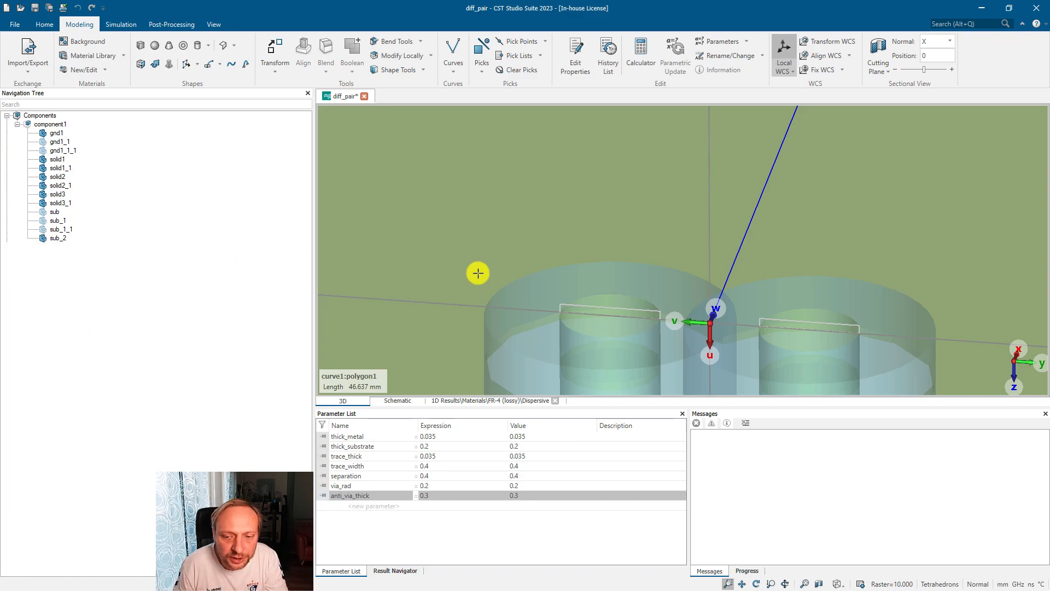
# Start sweeping the profiles rectangle1 and rectangle1_1 along the path curve polygon1 from curve2
pyautogui.scroll(-2, 478, 273)
pyautogui.scroll(-1, 478, 273)
pyautogui.click(187, 64)
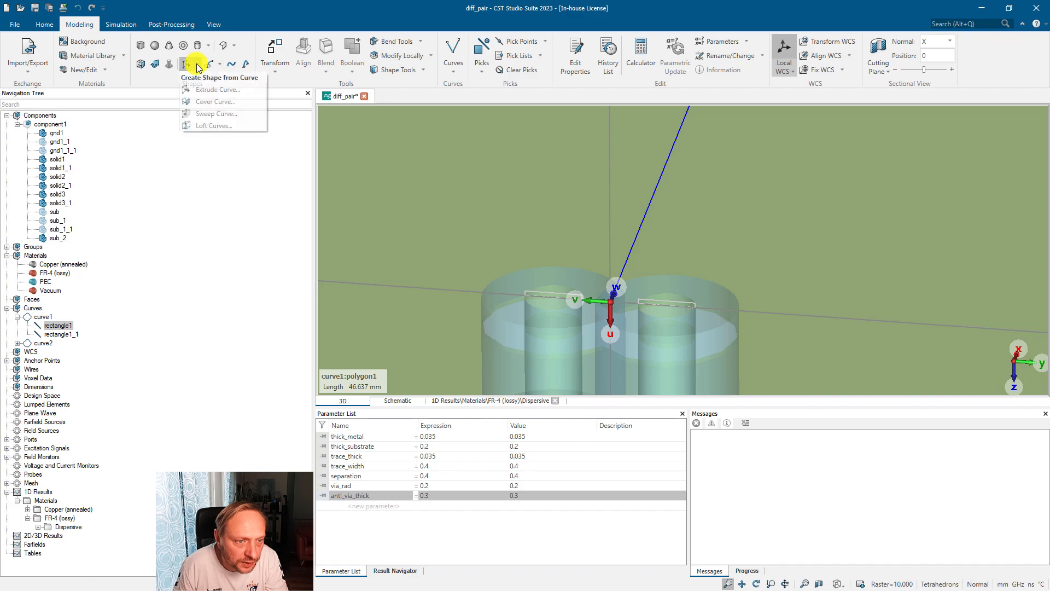
pyautogui.click(218, 113)
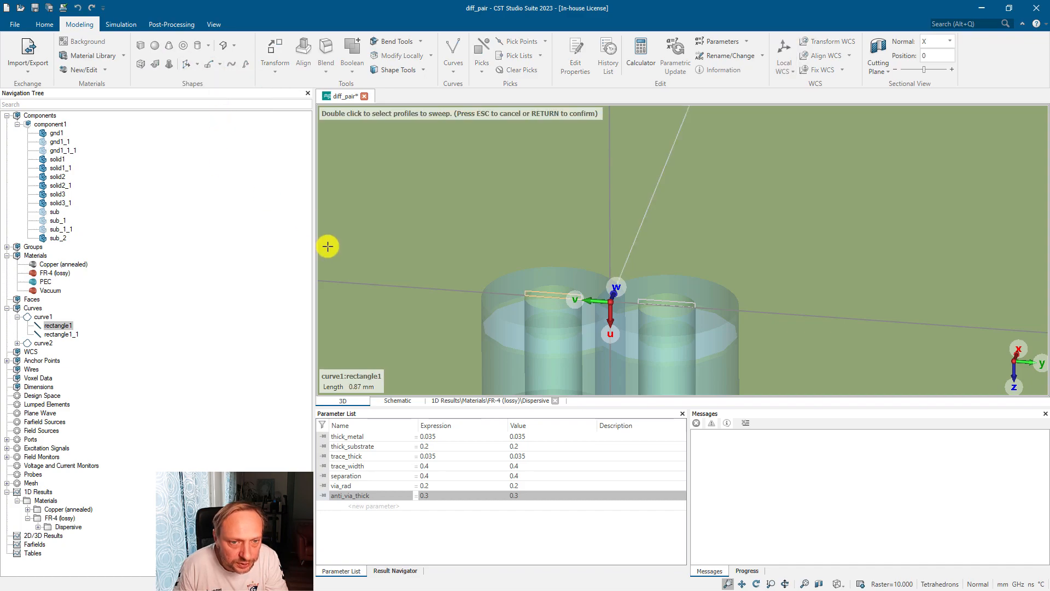
pyautogui.keyDown('ctrl'); pyautogui.click(67, 335); pyautogui.keyUp('ctrl')
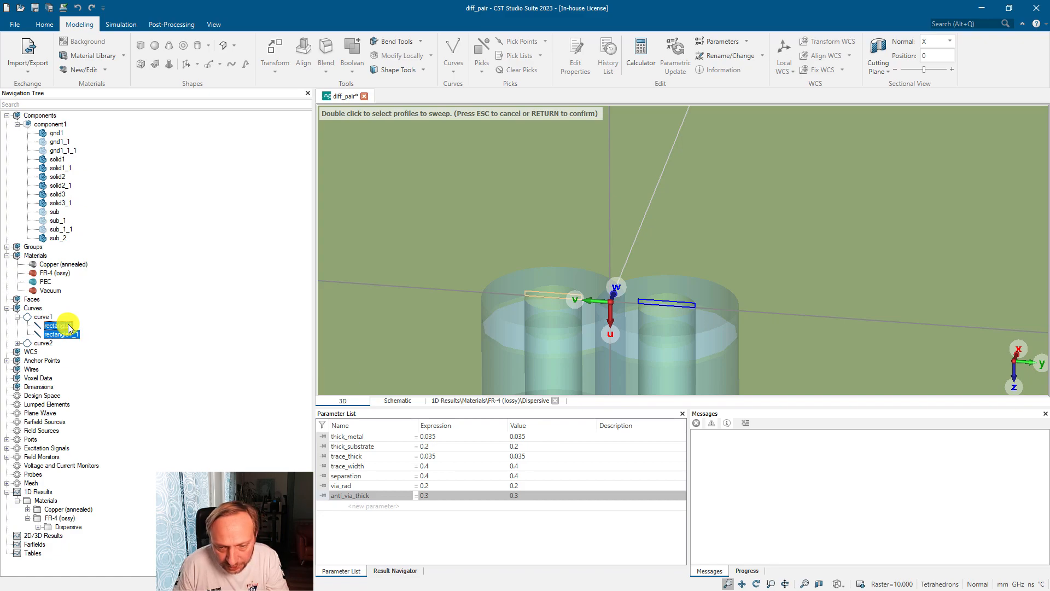
pyautogui.press('Return')
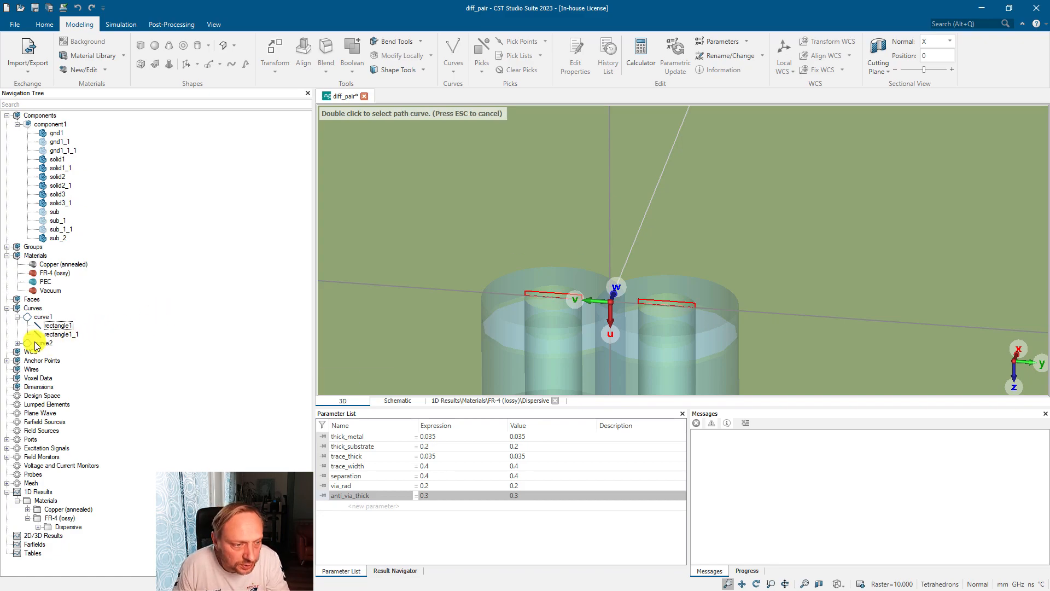
pyautogui.click(17, 343)
pyautogui.click(57, 352)
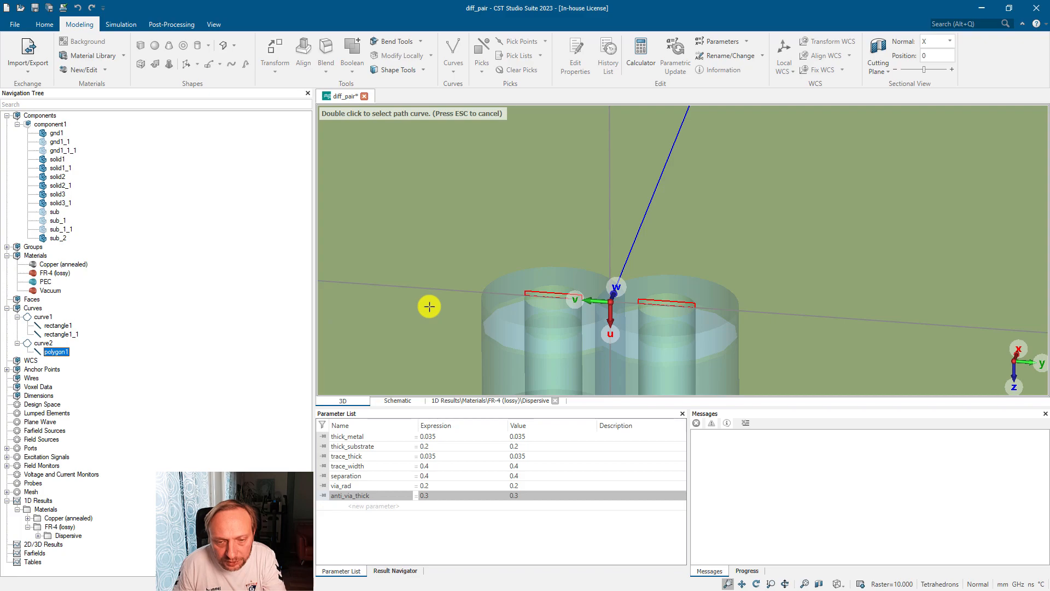
pyautogui.press('Return')
# Name the swept shape different_meander, assign the material Copper (annealed) and create it
pyautogui.scroll(-4, 651, 289)
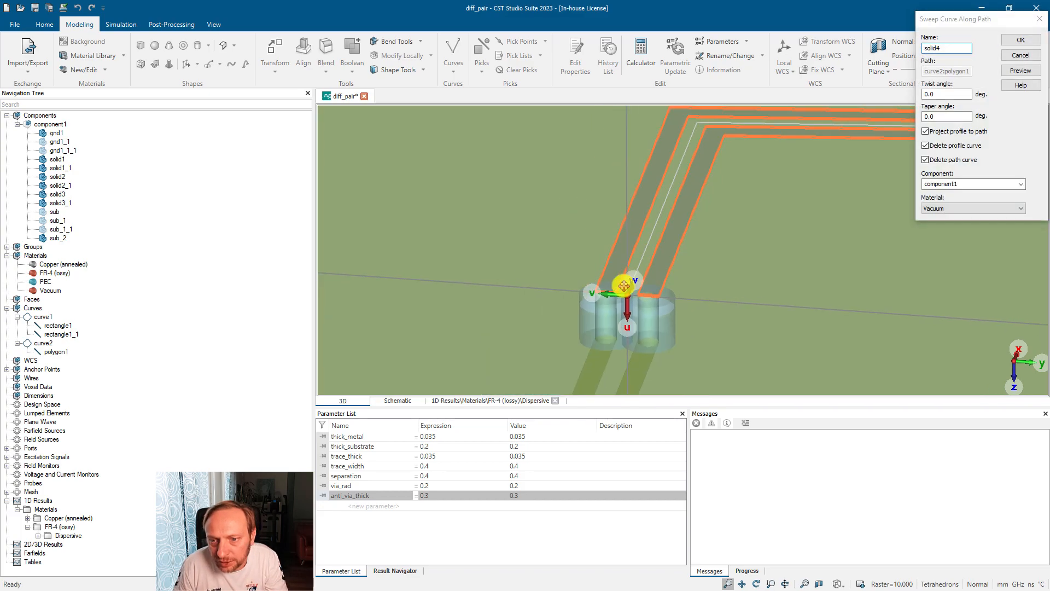
pyautogui.scroll(-5, 637, 278)
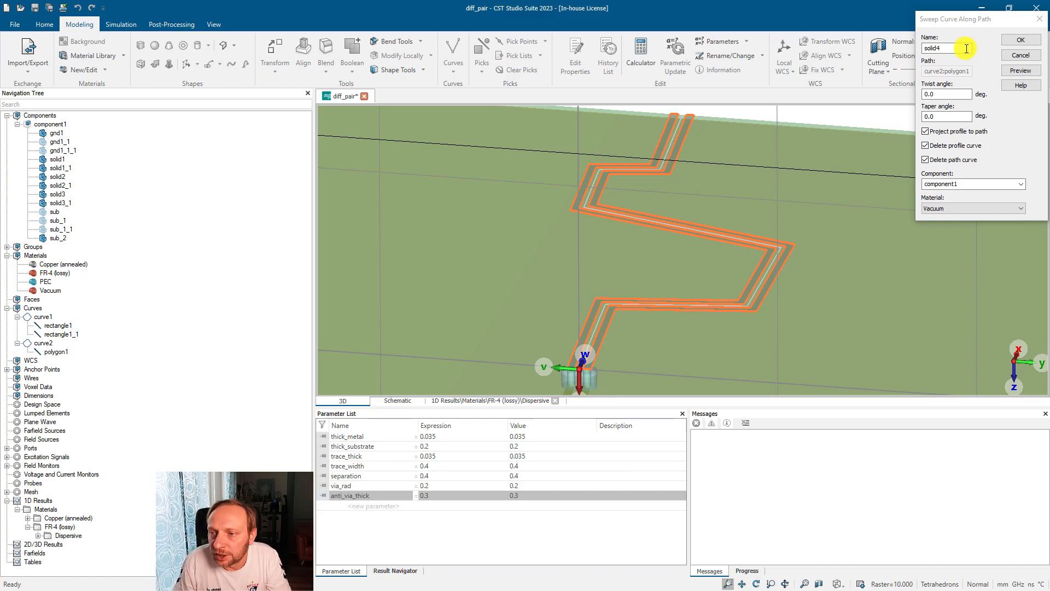
pyautogui.moveTo(969, 49); pyautogui.dragTo(887, 48)
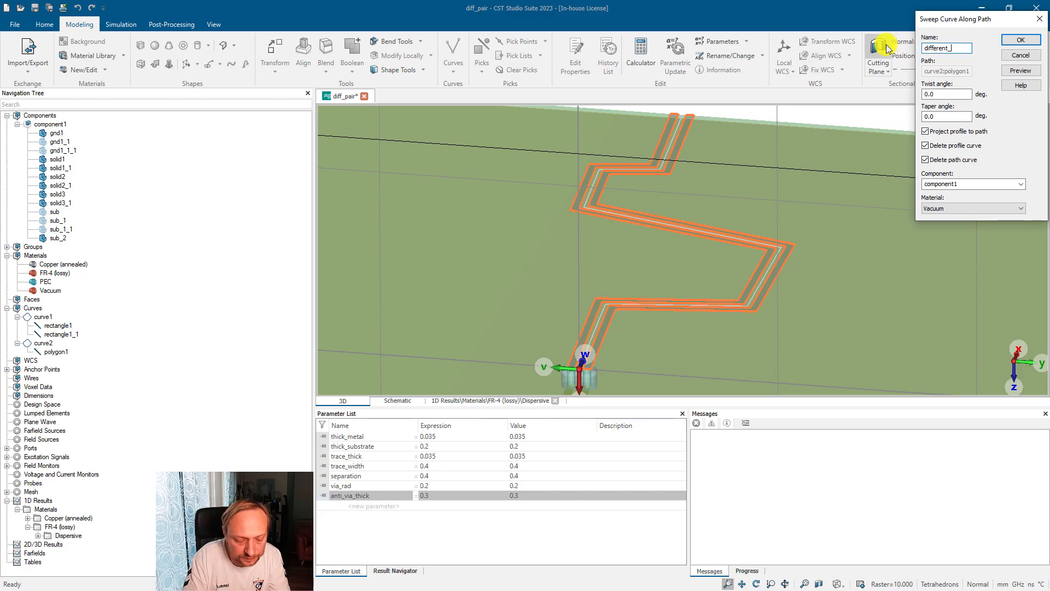
pyautogui.write('different_meander')
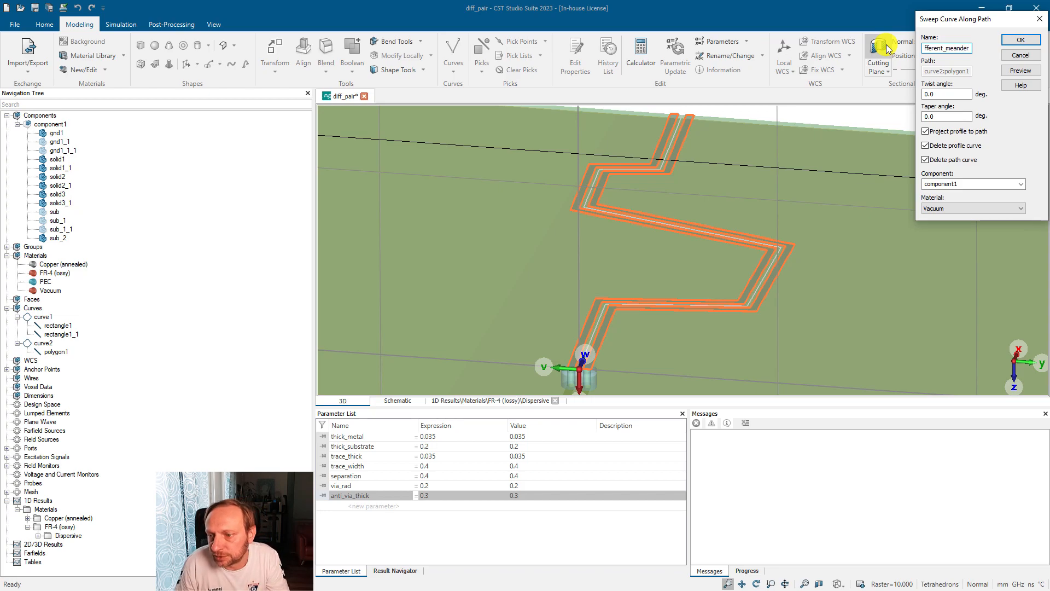
pyautogui.click(936, 209)
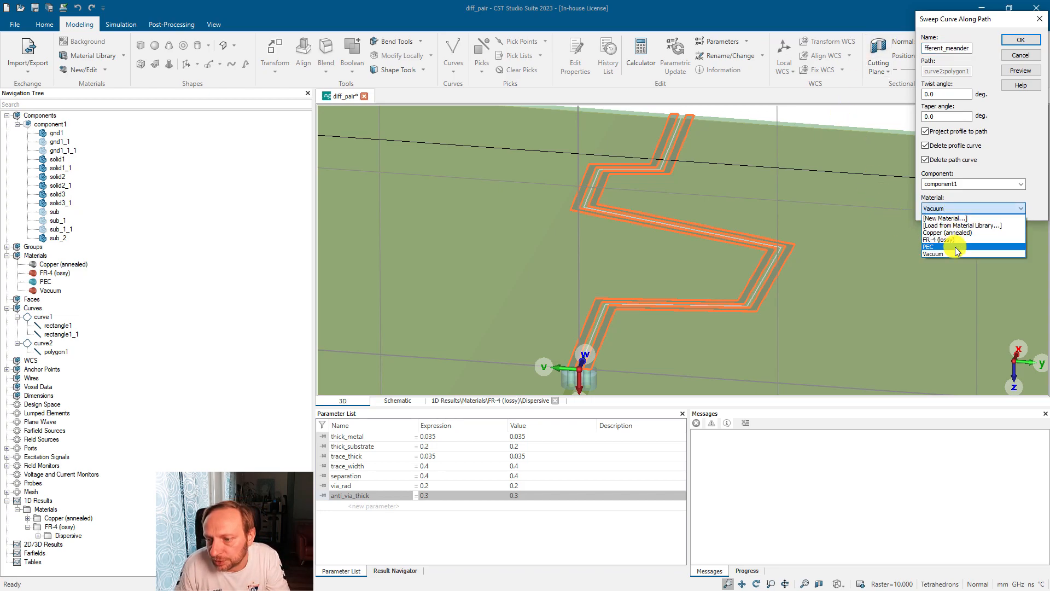
pyautogui.click(951, 232)
pyautogui.click(1018, 43)
# Show all hidden ground and substrate layers of the board again
pyautogui.scroll(-5, 706, 273)
pyautogui.moveTo(709, 233); pyautogui.dragTo(422, 289, button='middle')
pyautogui.moveTo(754, 291); pyautogui.dragTo(883, 309, button='middle')
pyautogui.doubleClick(884, 310)
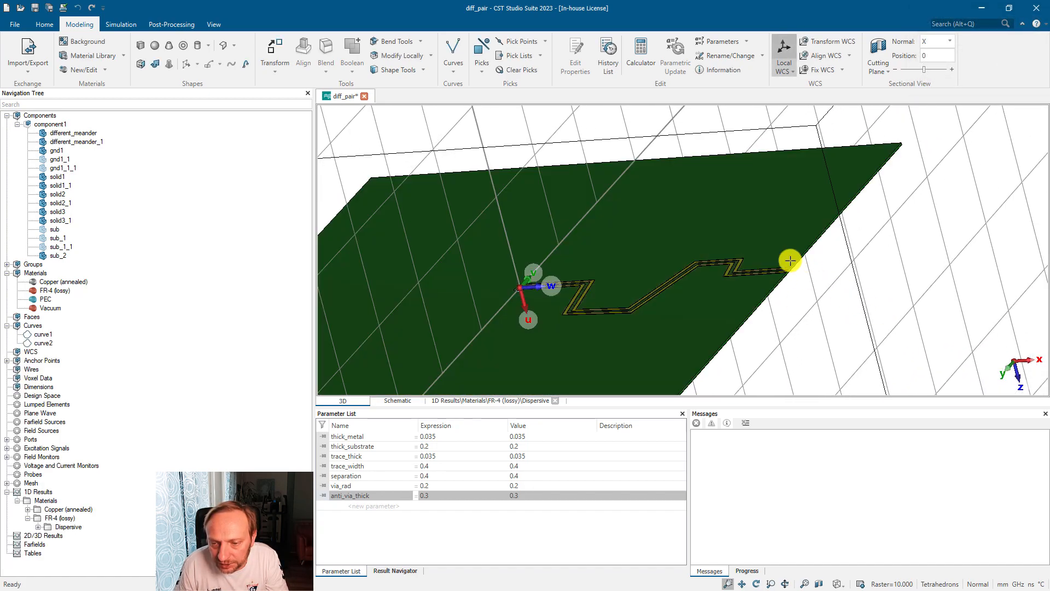
pyautogui.scroll(8, 790, 262)
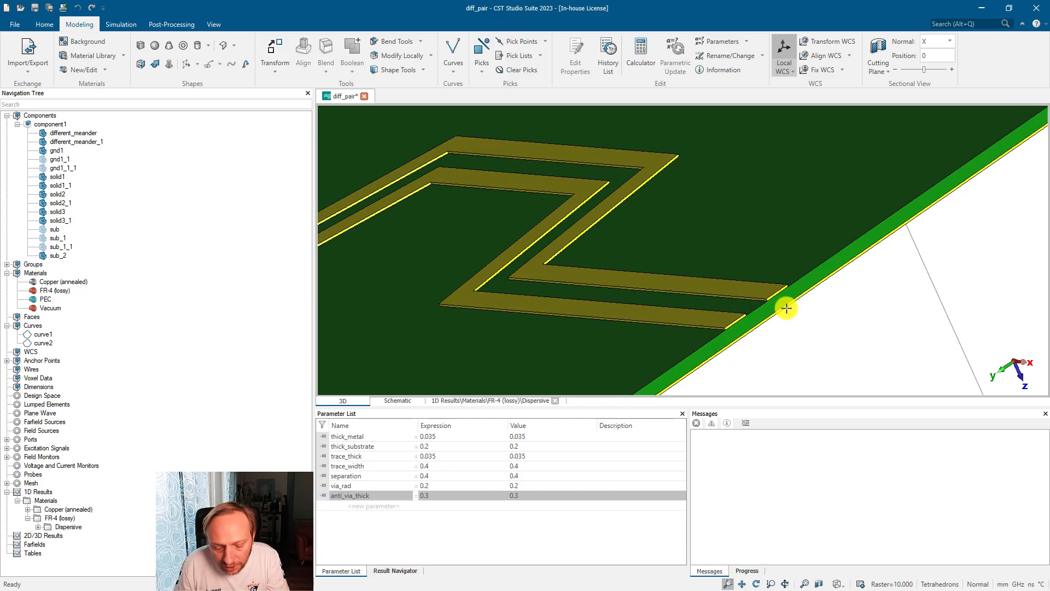
pyautogui.hotkey('ctrl', 'shift', 'h')
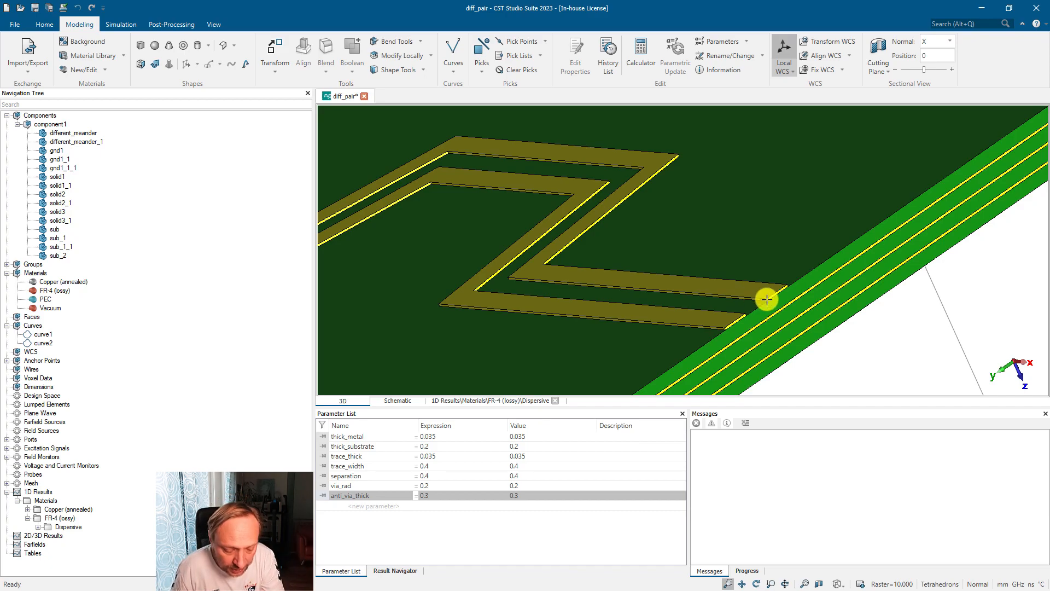
# Pick the end faces of both meander traces at the board edge and a point on the adjacent gnd1 edge
pyautogui.scroll(3, 766, 299)
pyautogui.press('f')
pyautogui.doubleClick(766, 290)
pyautogui.press('f')
pyautogui.doubleClick(696, 340)
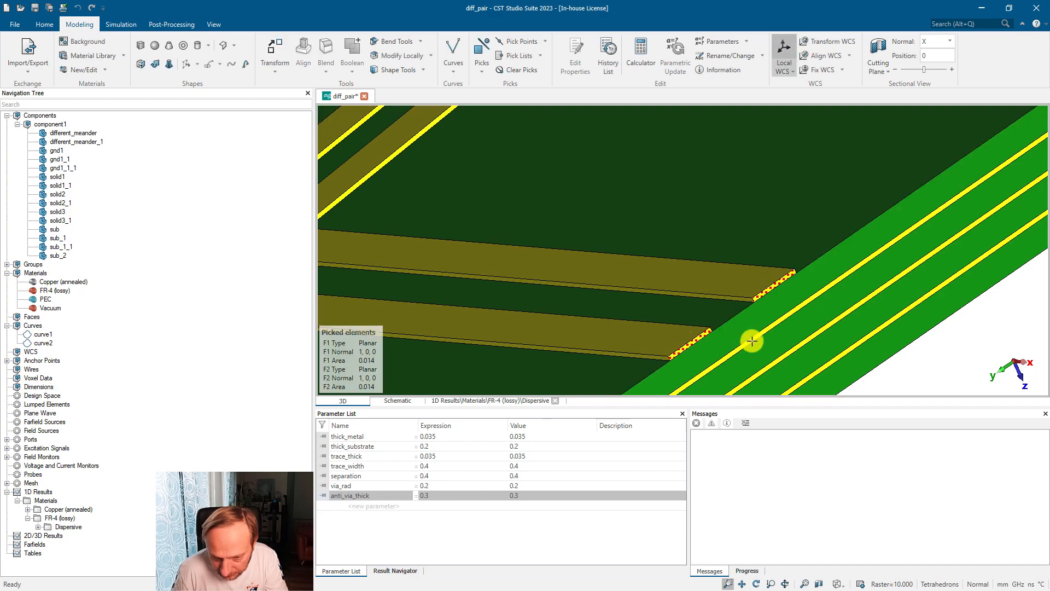
pyautogui.press('p')
pyautogui.doubleClick(746, 341)
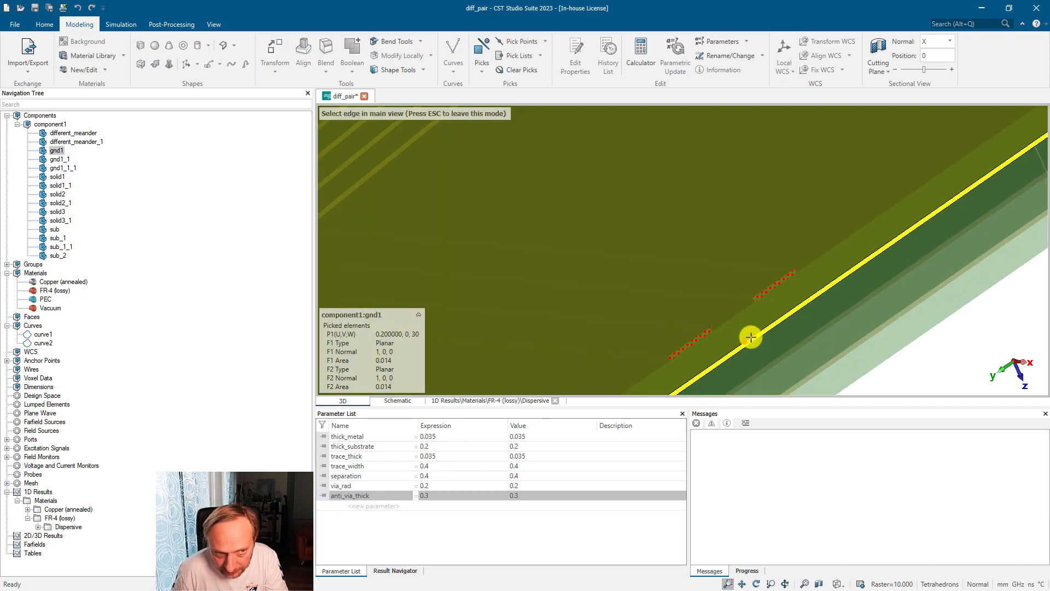
# Define a waveguide port from the picks, extending Ymin, Ymax and Zmin by 5 each
pyautogui.click(121, 27)
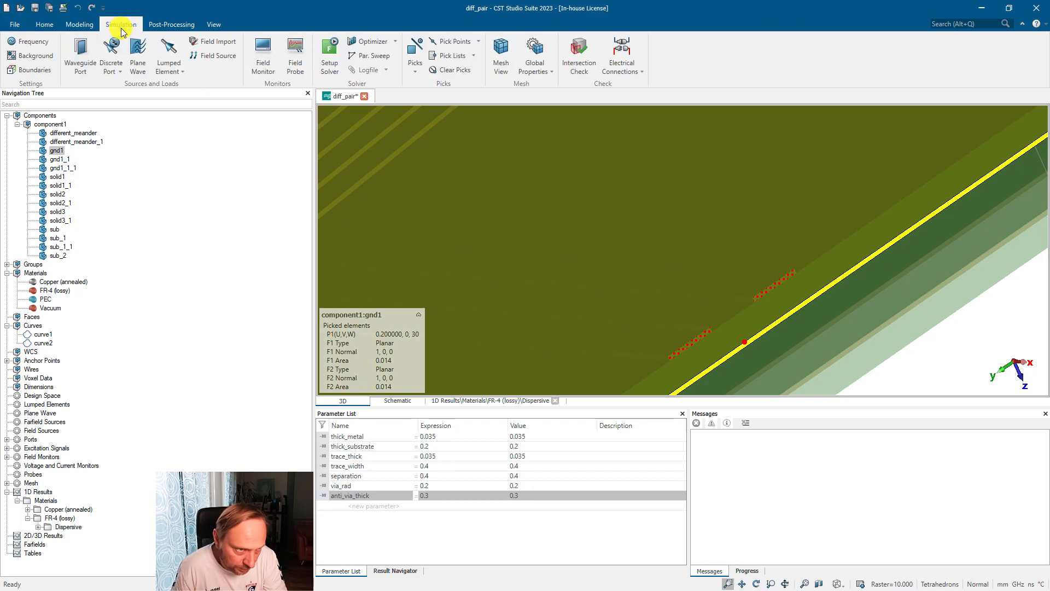
pyautogui.click(80, 53)
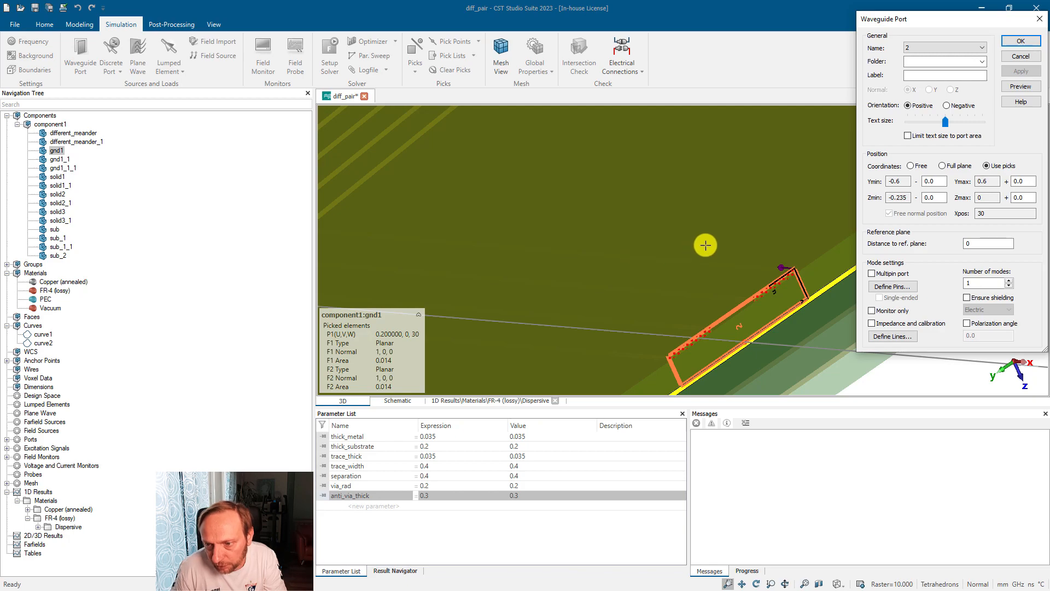
pyautogui.scroll(-2, 698, 265)
pyautogui.click(940, 180)
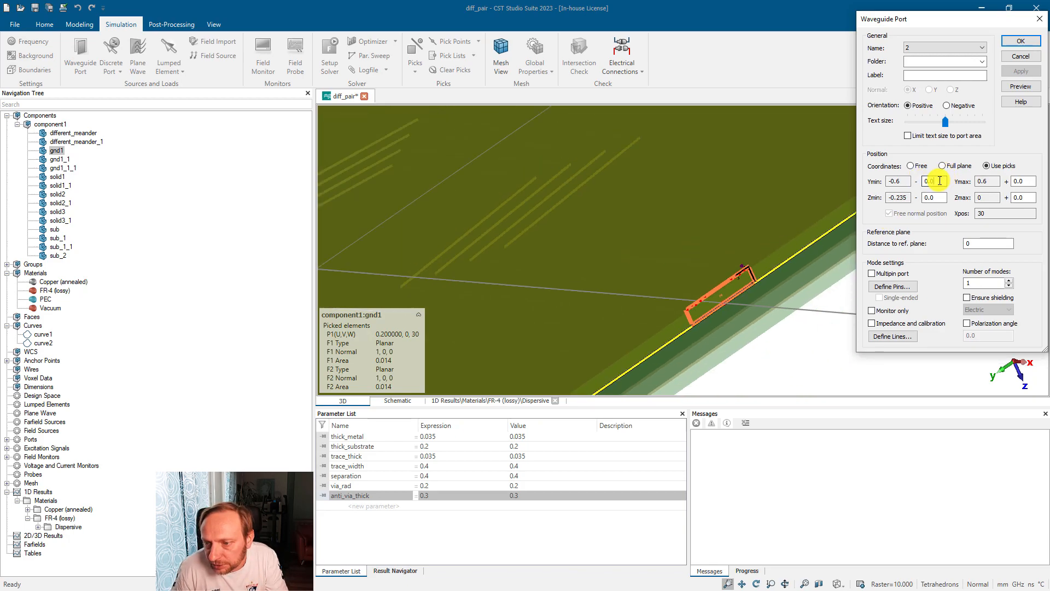
pyautogui.write('5')
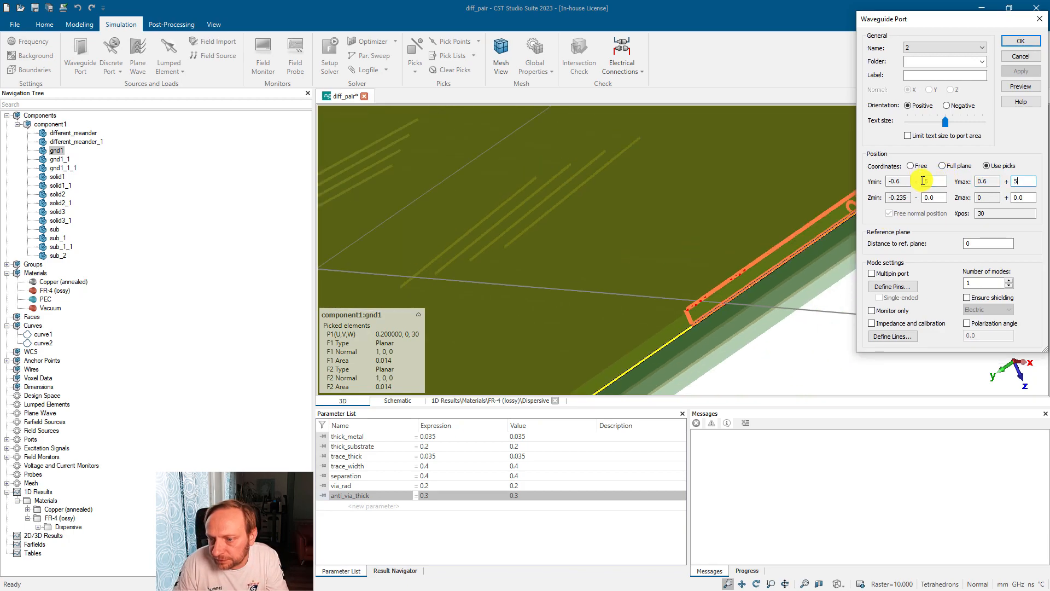
pyautogui.press('Tab')
pyautogui.press('Tab')
pyautogui.write('5')
pyautogui.press('Tab')
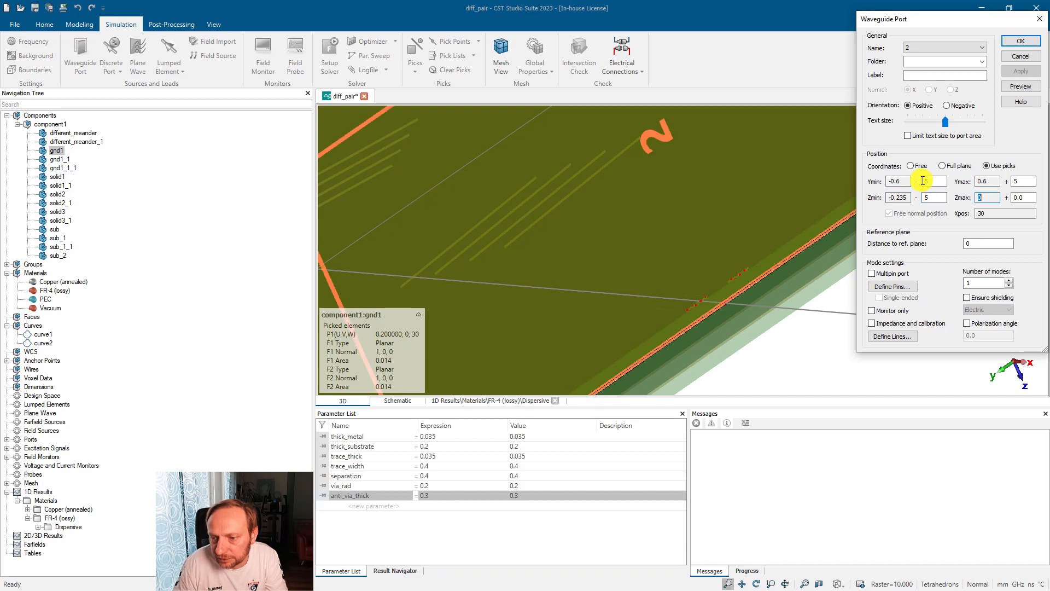
# Make the port a multipin port and define a positive set 1 pin on the positive-Y trace's end face
pyautogui.click(888, 274)
pyautogui.click(892, 286)
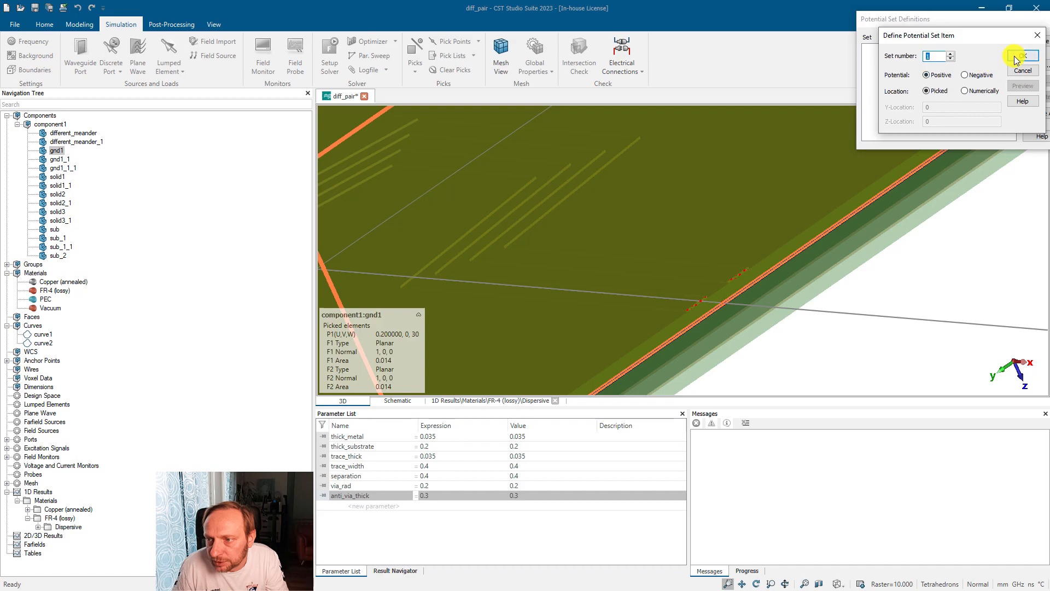
pyautogui.click(1015, 60)
pyautogui.scroll(5, 764, 268)
pyautogui.doubleClick(590, 355)
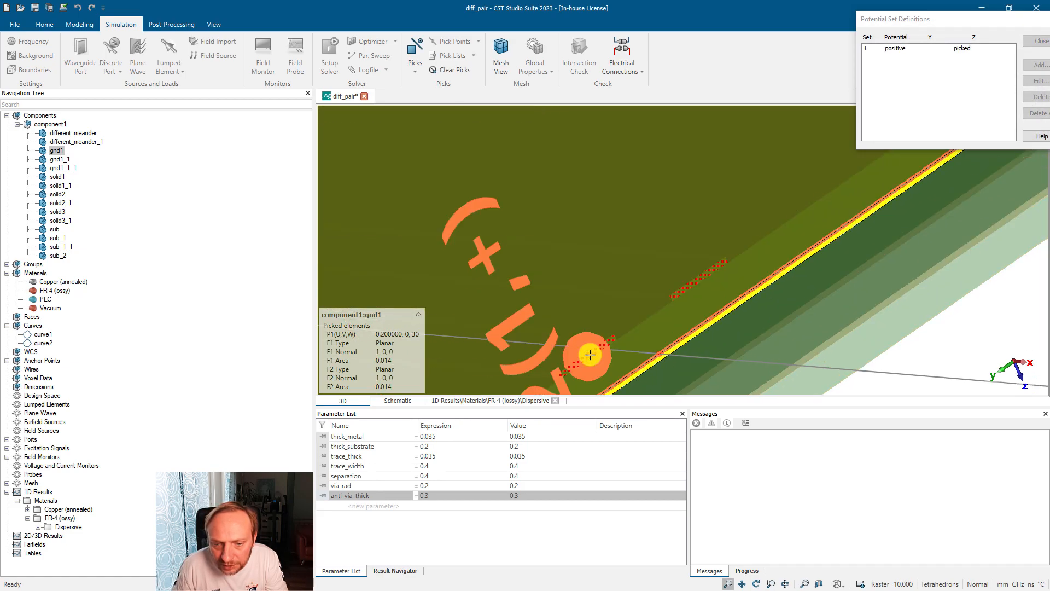
# Add a negative picked pin to set 1 on the negative-Y trace's end face
pyautogui.click(1035, 65)
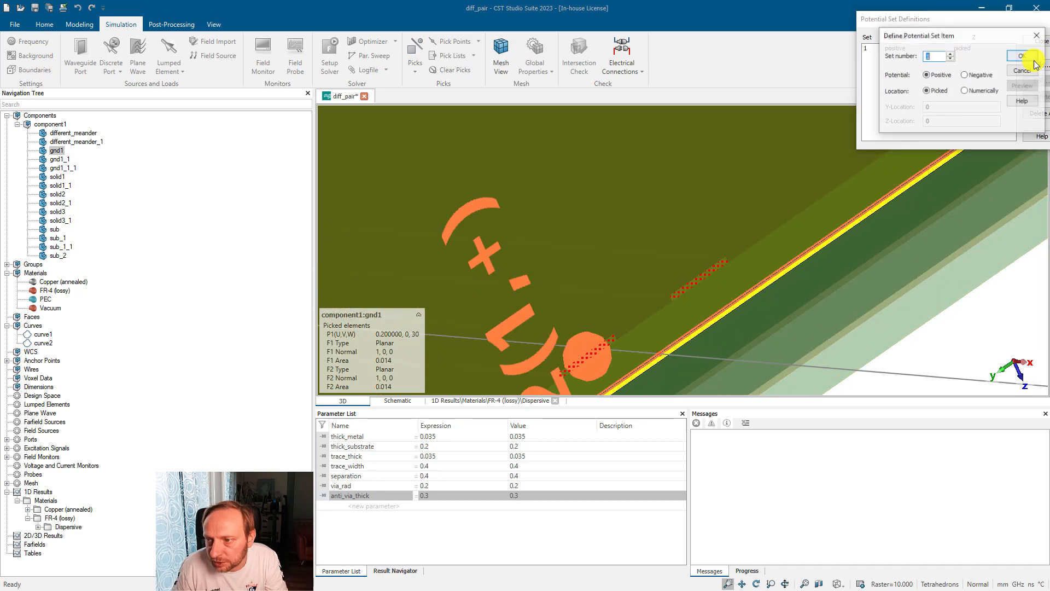
pyautogui.click(975, 76)
pyautogui.click(1020, 56)
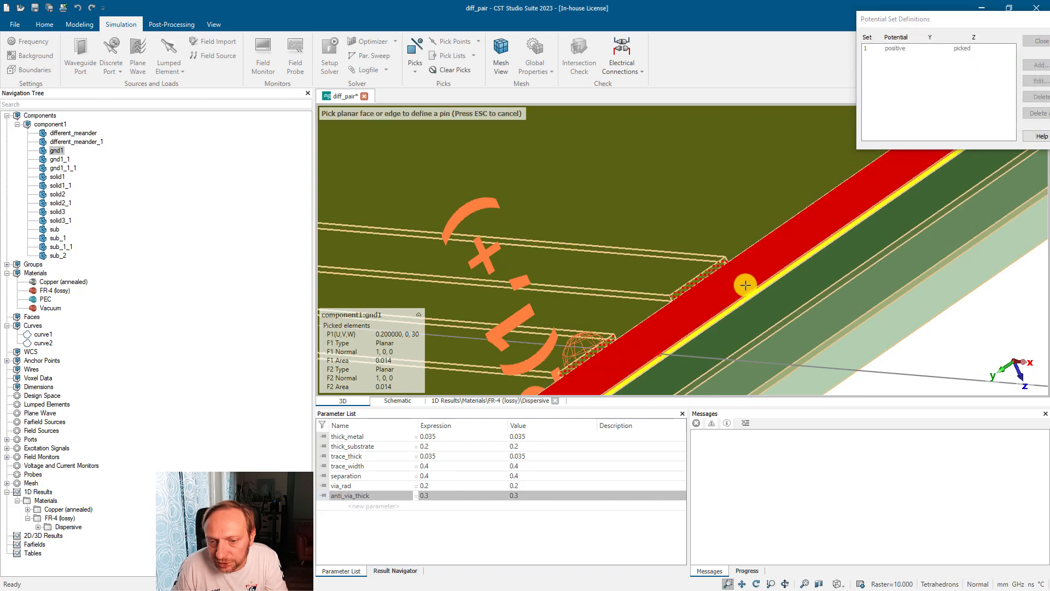
pyautogui.doubleClick(694, 281)
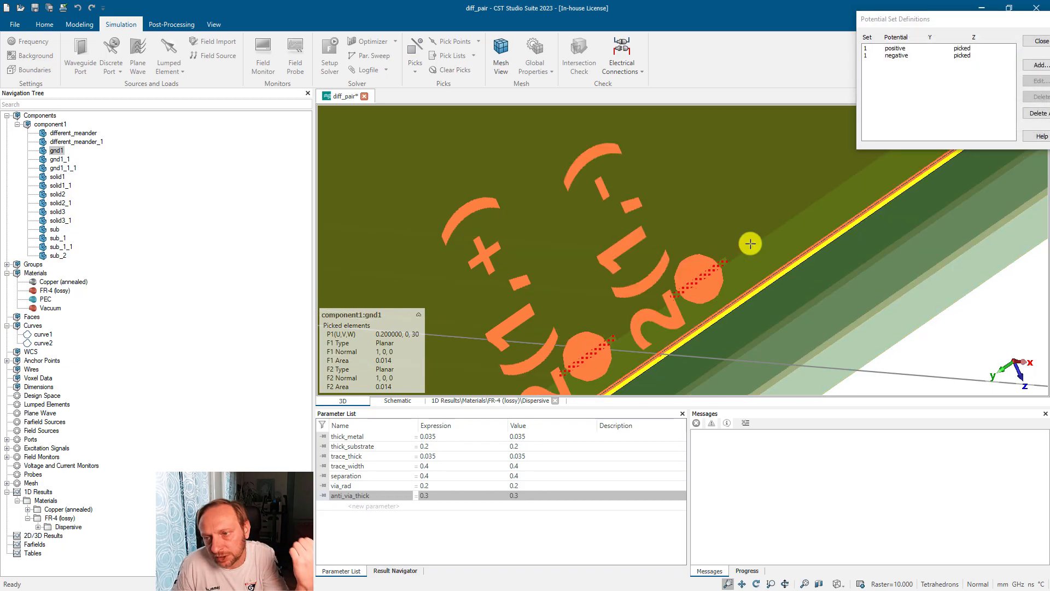
# Define potential set 2 with positive picked pins on the end faces of both traces
pyautogui.click(1035, 64)
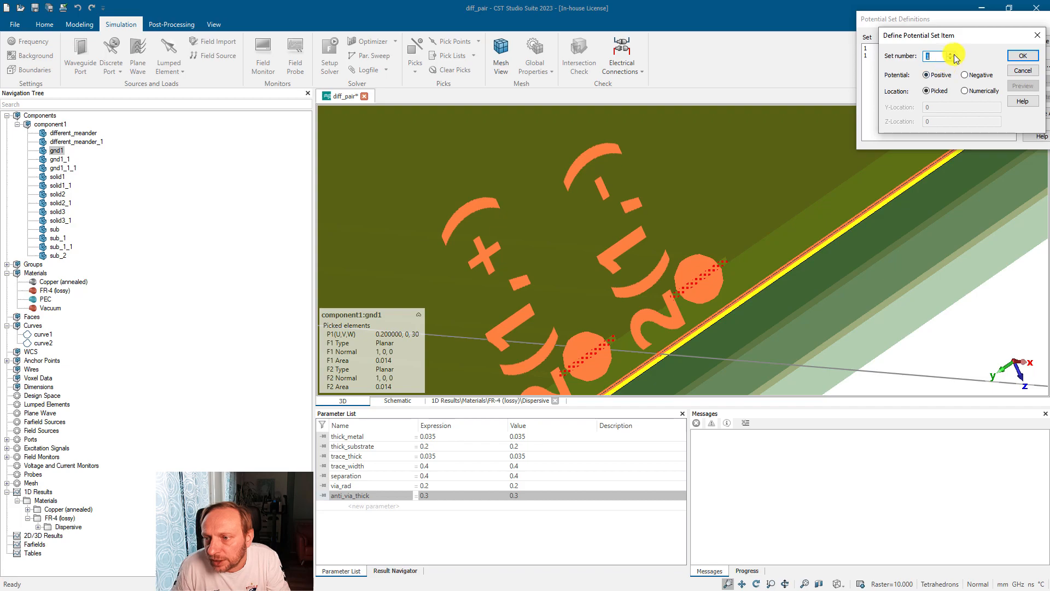
pyautogui.click(1023, 55)
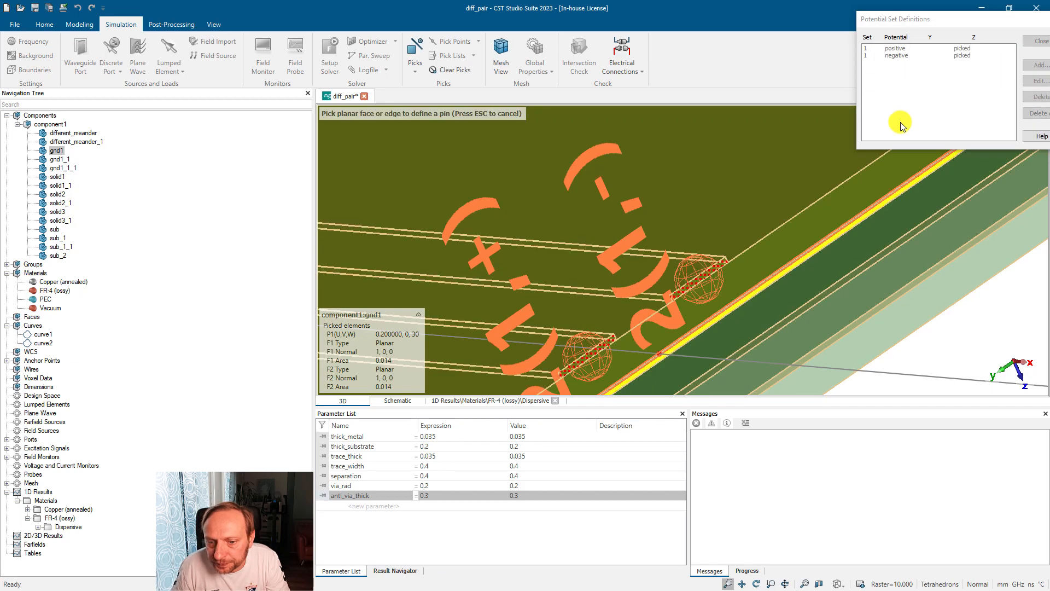
pyautogui.doubleClick(597, 348)
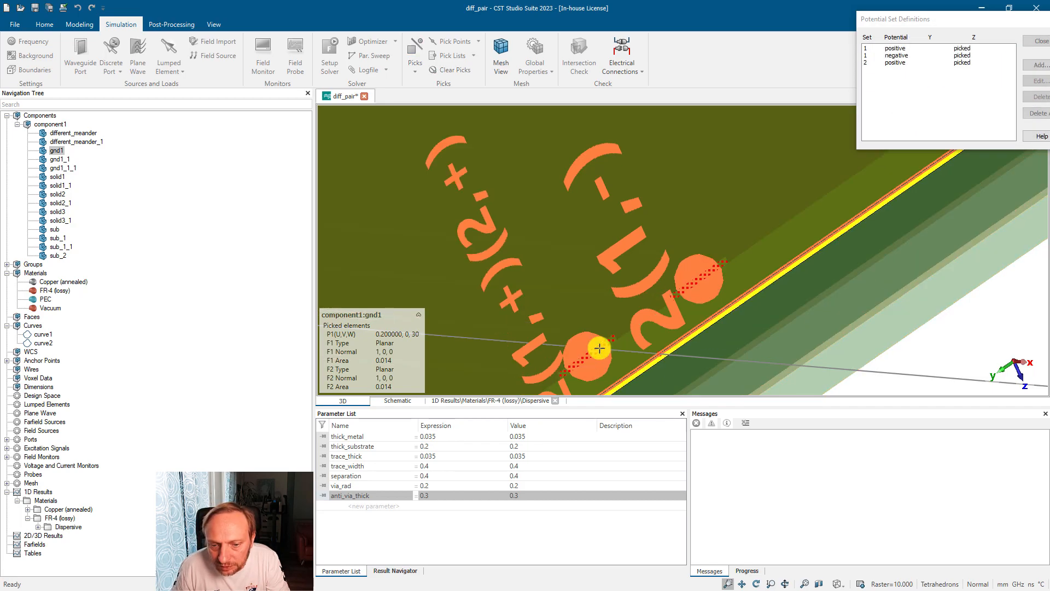
pyautogui.click(1042, 64)
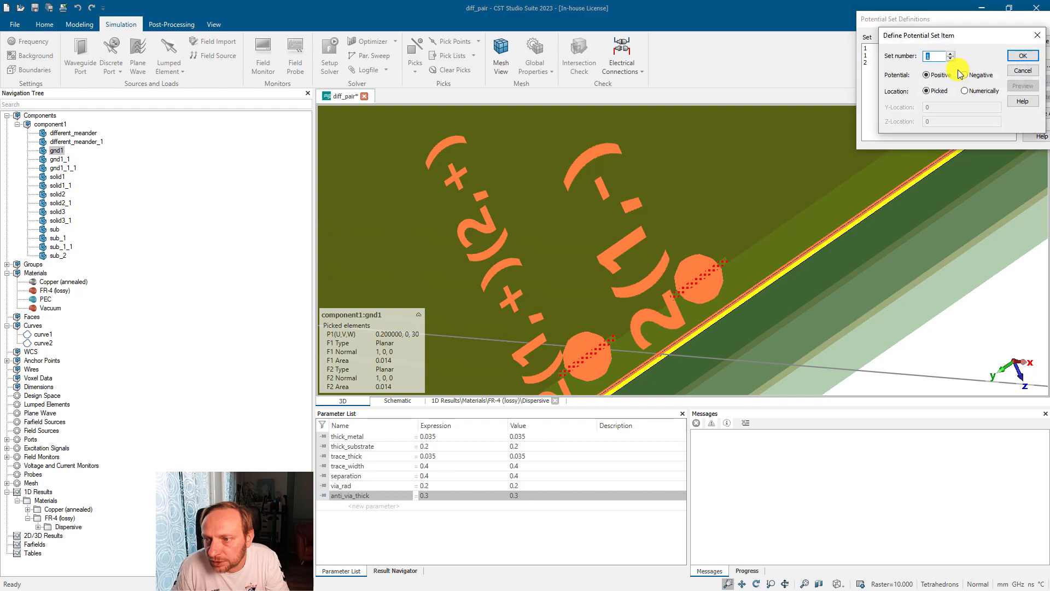
pyautogui.click(1022, 55)
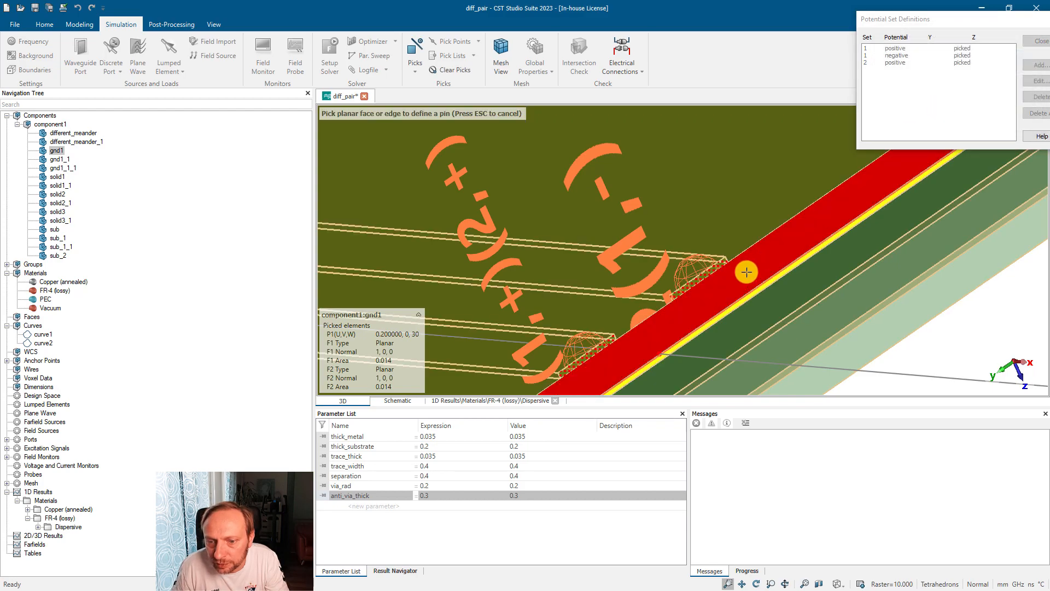
pyautogui.doubleClick(717, 270)
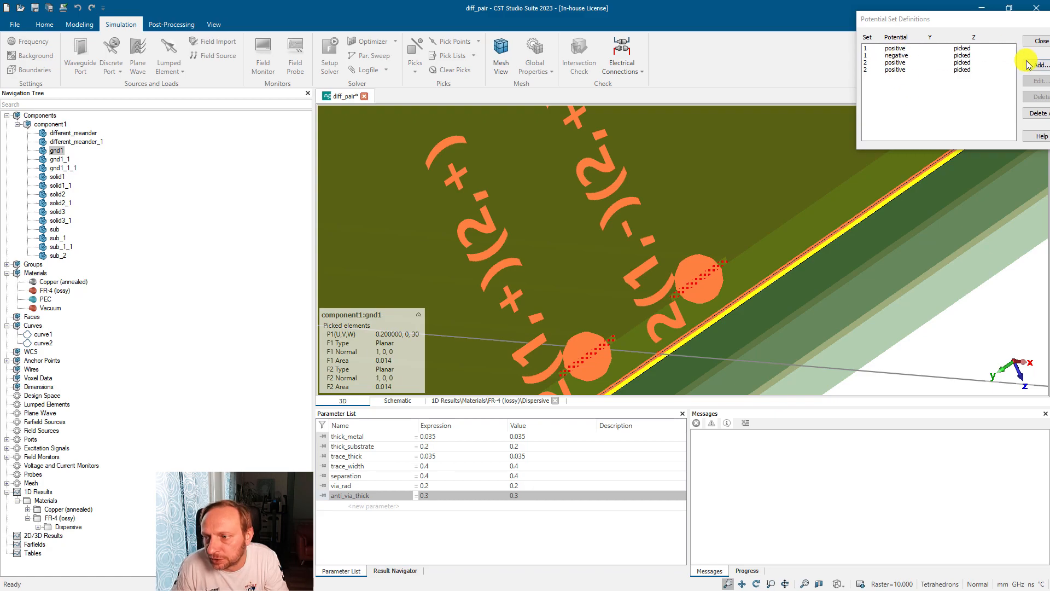
# Finish the pin definitions, preview the multipin waveguide port and create it
pyautogui.click(1038, 41)
pyautogui.click(1019, 91)
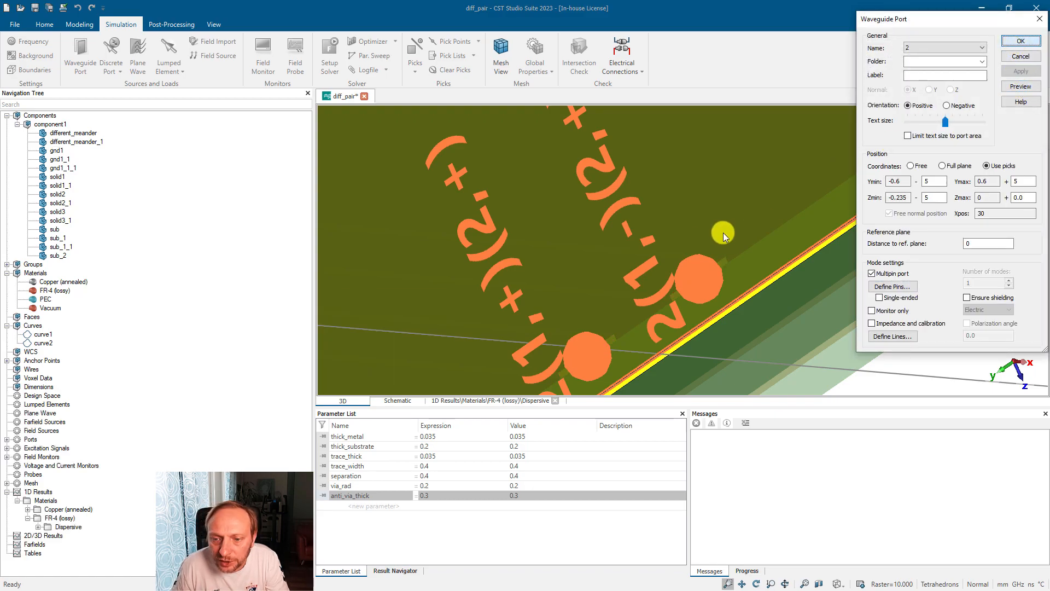
pyautogui.press('Return')
pyautogui.press('space')
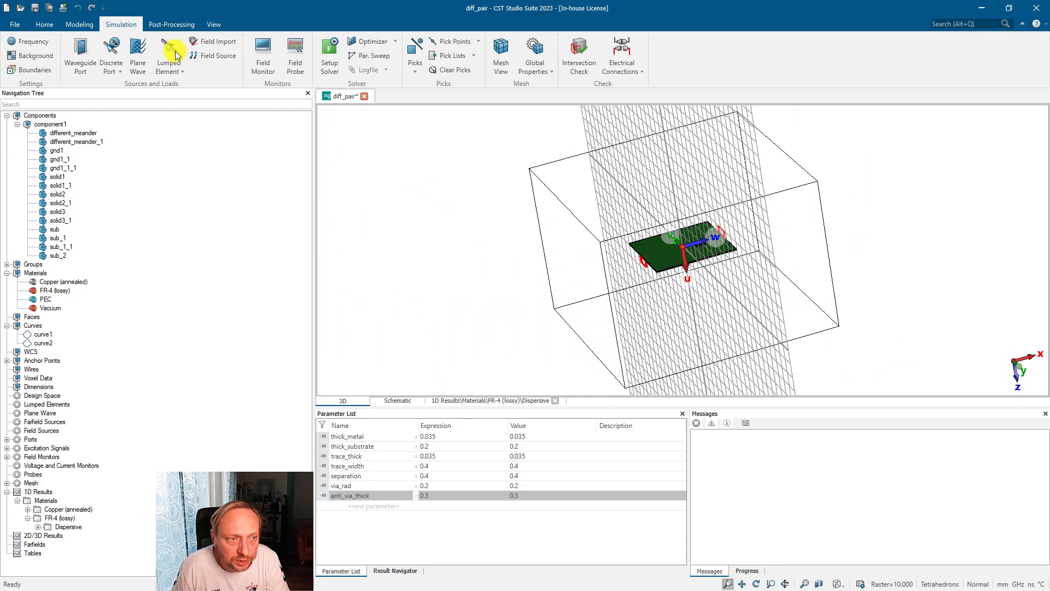
# Switch off the local working coordinate system
pyautogui.click(43, 25)
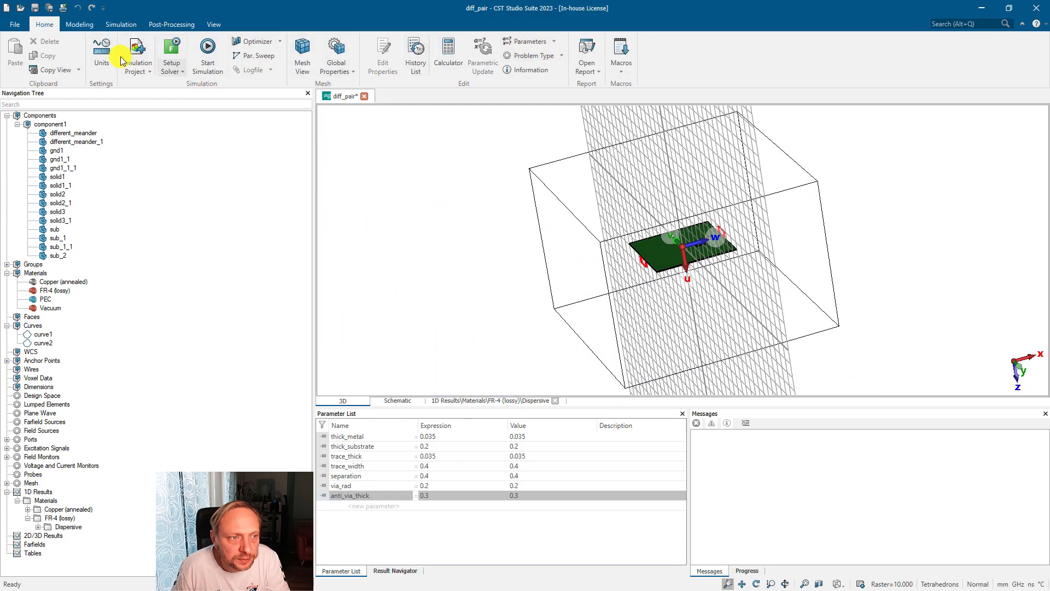
pyautogui.click(79, 24)
pyautogui.click(786, 50)
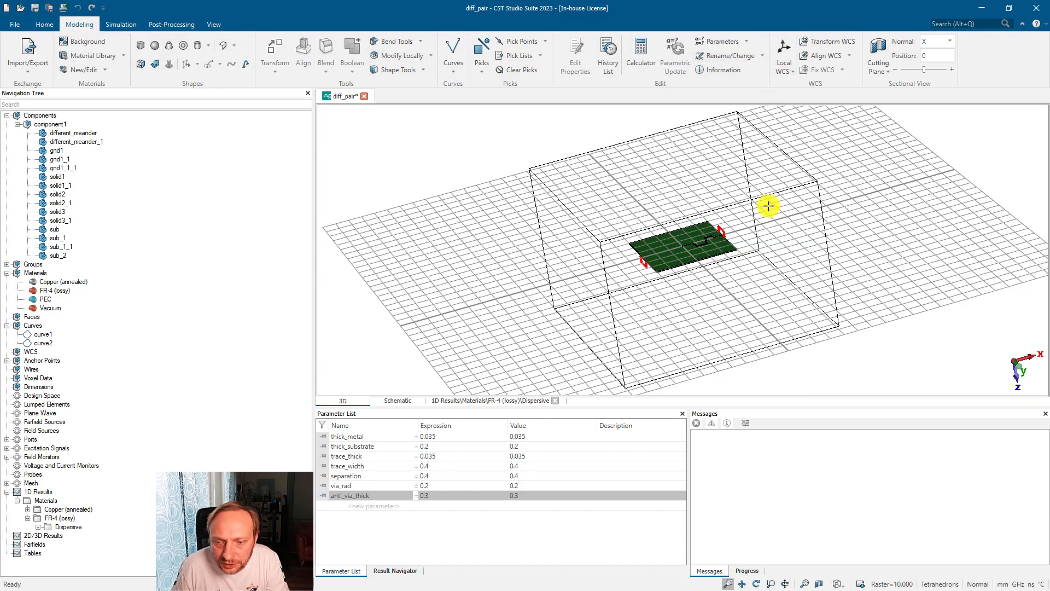
# Hide the working plane grid to leave the board with its ports unobstructed
pyautogui.keyDown('ctrl'); pyautogui.moveTo(668, 217); pyautogui.dragTo(689, 264); pyautogui.keyUp('ctrl')
pyautogui.scroll(2, 698, 247)
pyautogui.scroll(1, 699, 247)
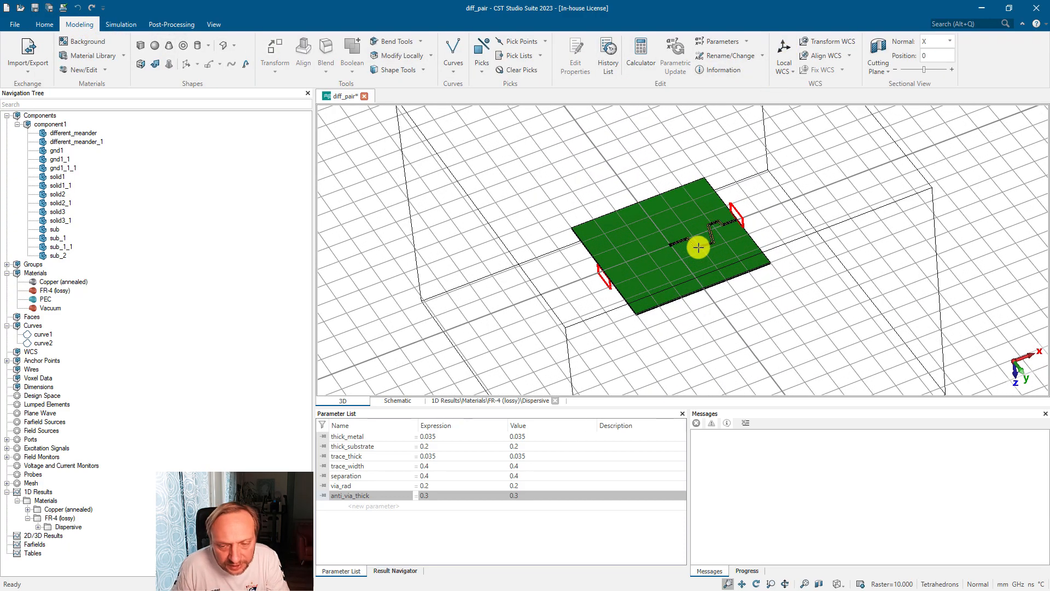
pyautogui.hotkey('alt', 'w')
pyautogui.press('alt')
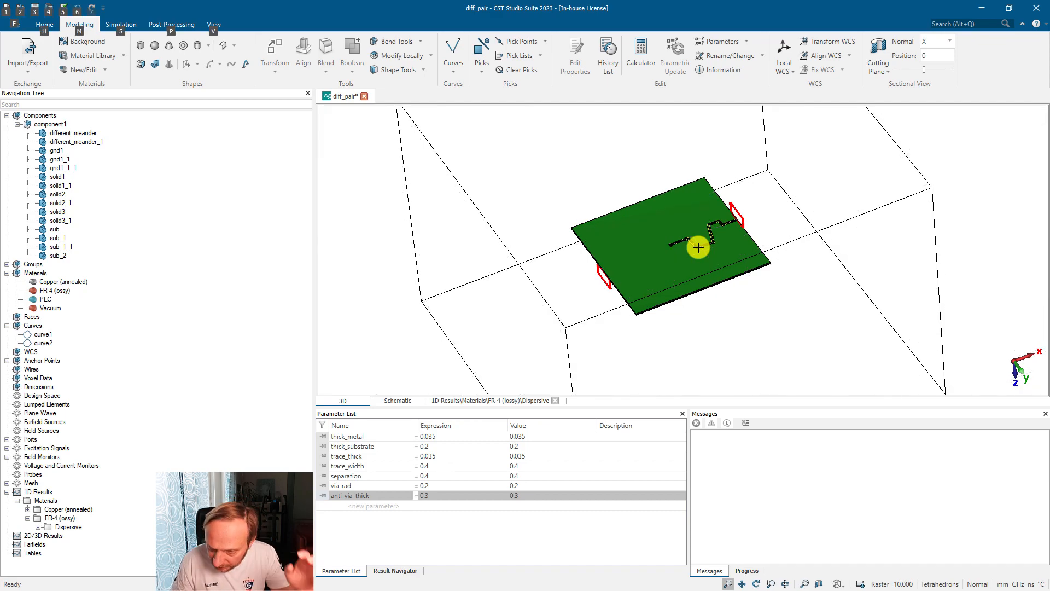
# Inspect the via ends and the differential traces on both sides of the board
pyautogui.scroll(2, 699, 247)
pyautogui.scroll(1, 668, 239)
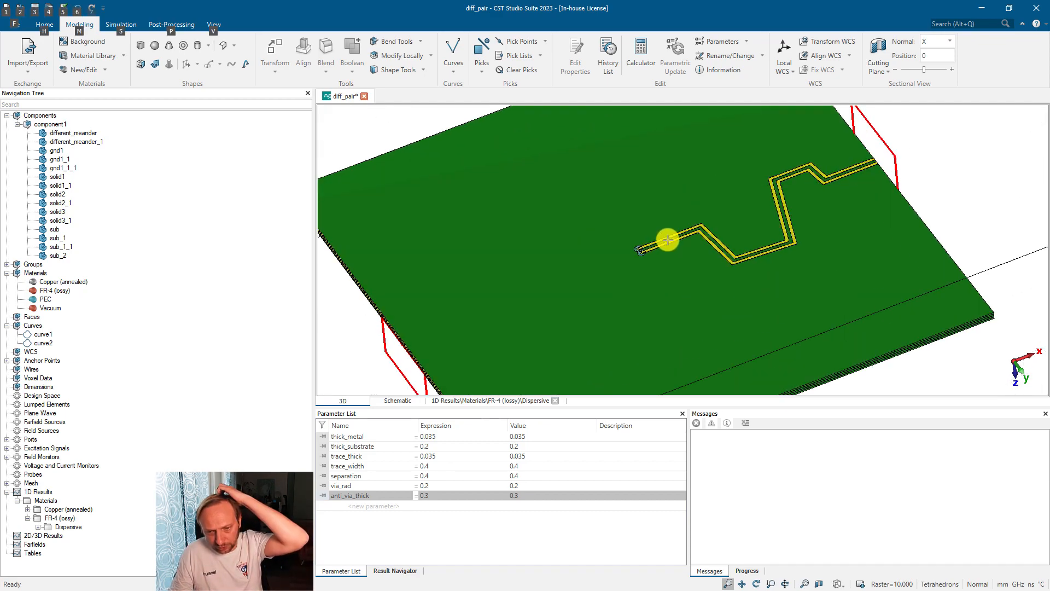
pyautogui.scroll(3, 637, 251)
pyautogui.scroll(3, 642, 256)
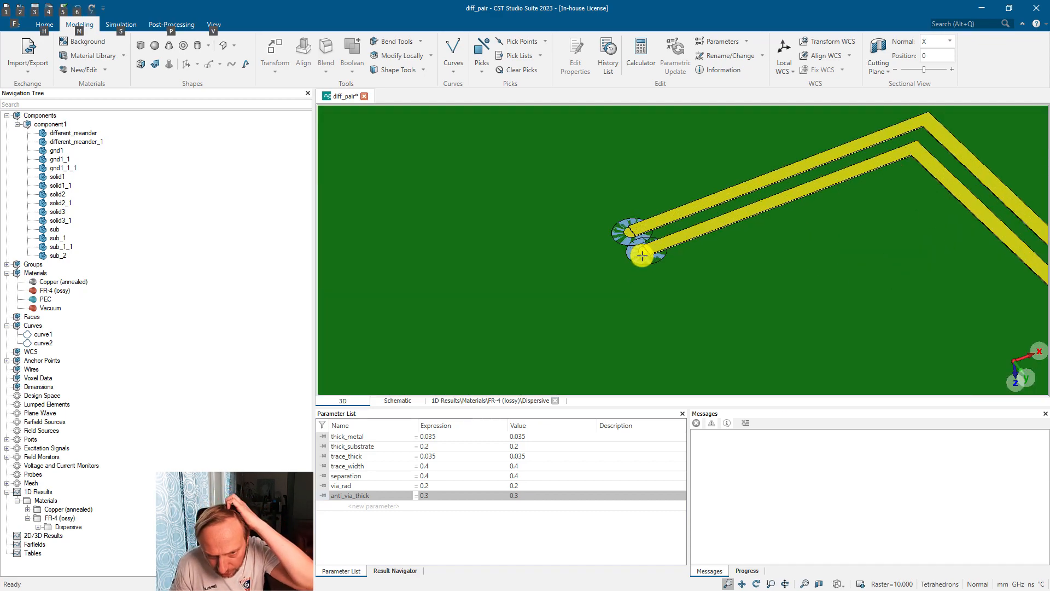
pyautogui.scroll(-8, 641, 253)
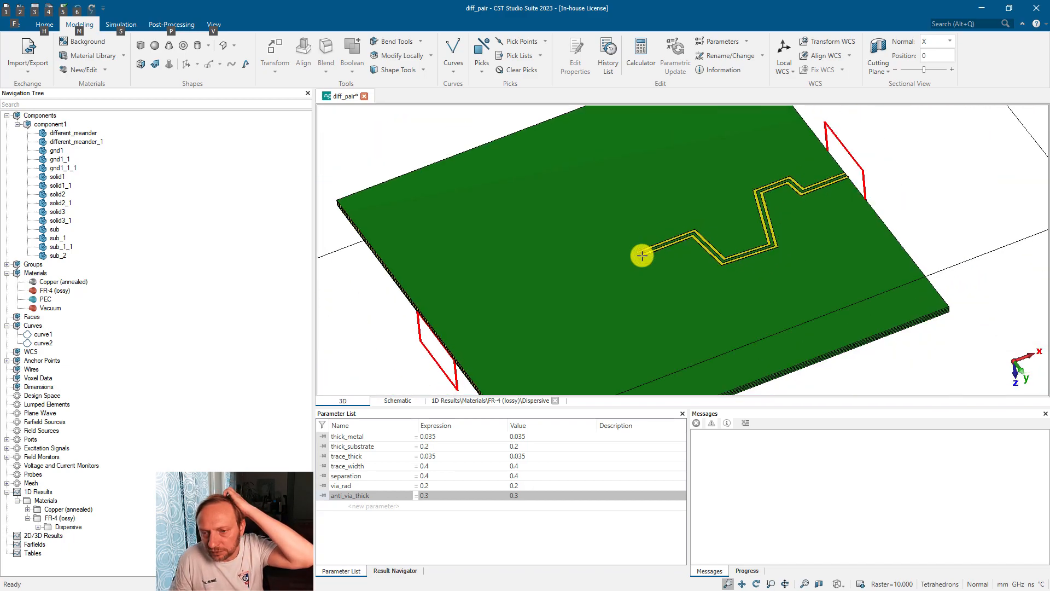
pyautogui.moveTo(624, 254)
pyautogui.mouseDown()
pyautogui.moveTo(651, 241)
pyautogui.moveTo(626, 202)
pyautogui.moveTo(764, 307)
pyautogui.moveTo(814, 209)
pyautogui.moveTo(598, 257)
pyautogui.moveTo(370, 218)
pyautogui.mouseUp()
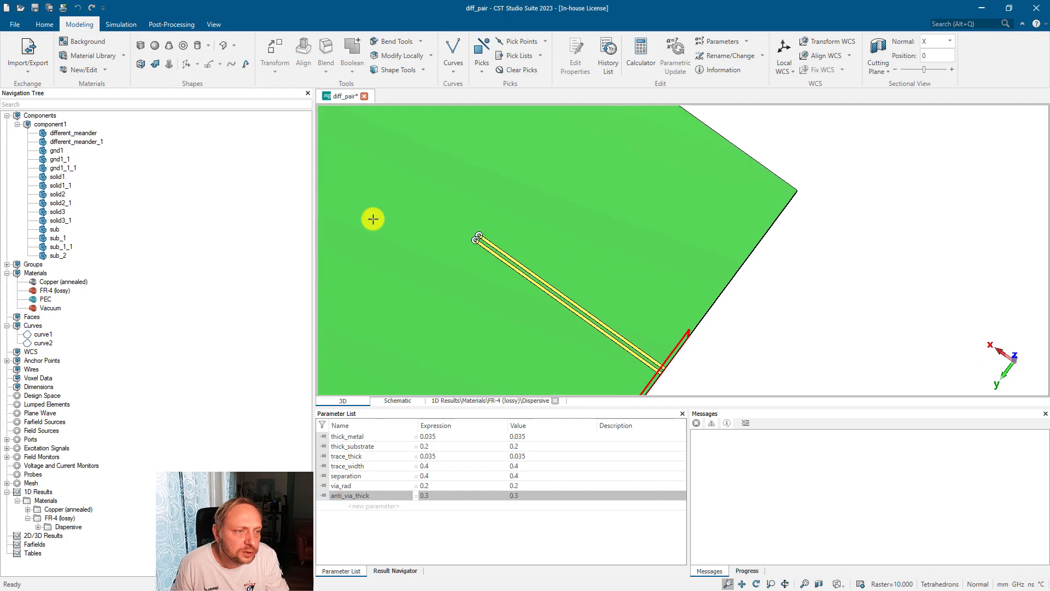
# Set the adaptive tetrahedral mesh refinement to a maximum of 4 passes and start the frequency domain solver
pyautogui.click(46, 23)
pyautogui.click(178, 55)
pyautogui.click(475, 275)
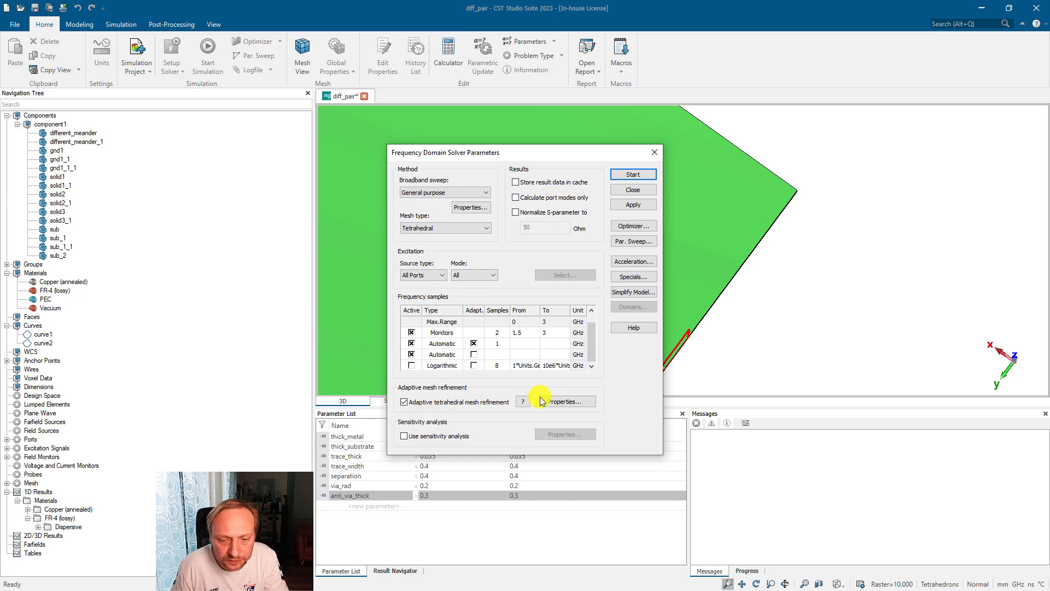
pyautogui.click(569, 403)
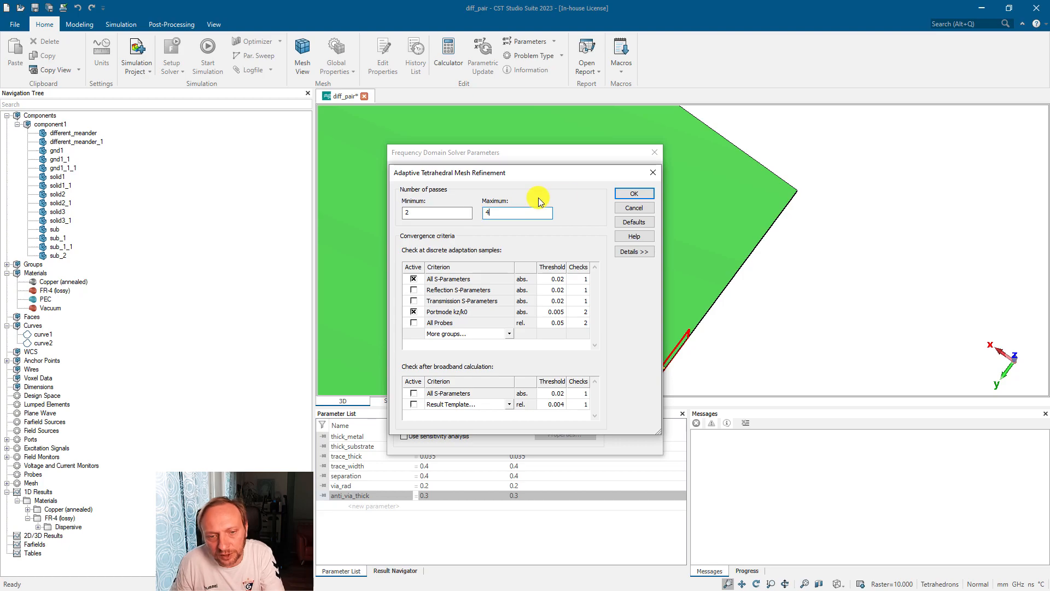
pyautogui.write('4')
pyautogui.click(634, 194)
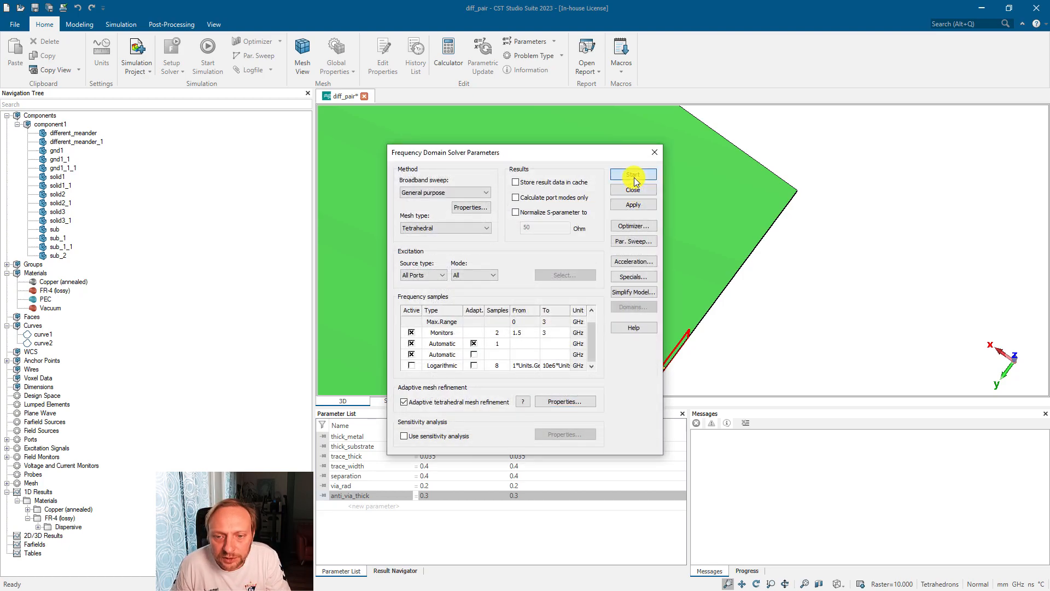
pyautogui.click(635, 177)
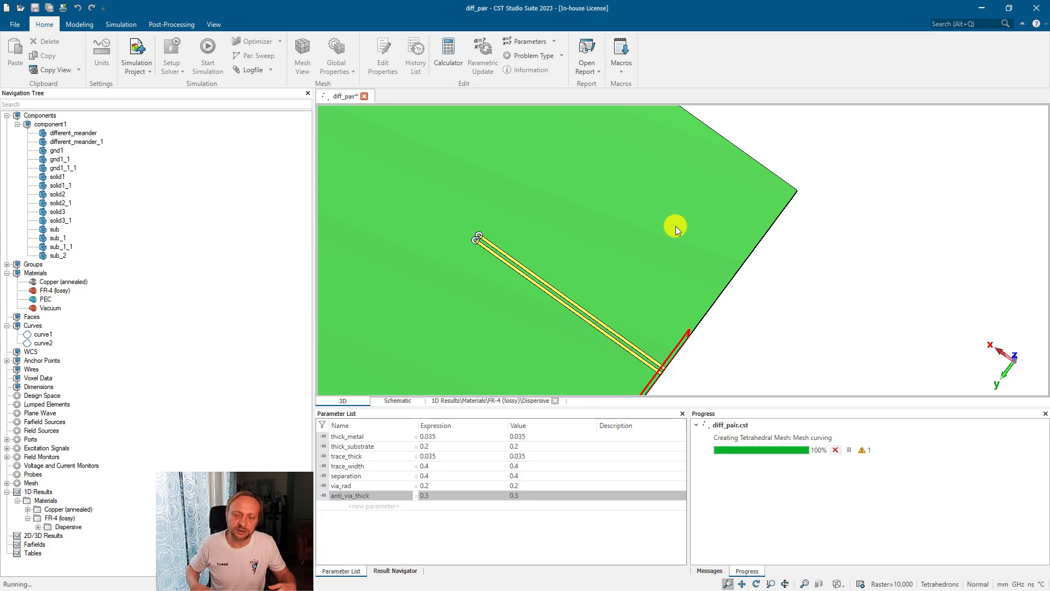
# Turn the model to face port 1 and display that port's e1 mode field
pyautogui.moveTo(511, 282); pyautogui.dragTo(625, 256, button='middle')
pyautogui.keyDown('ctrl'); pyautogui.moveTo(625, 256); pyautogui.dragTo(499, 274); pyautogui.keyUp('ctrl')
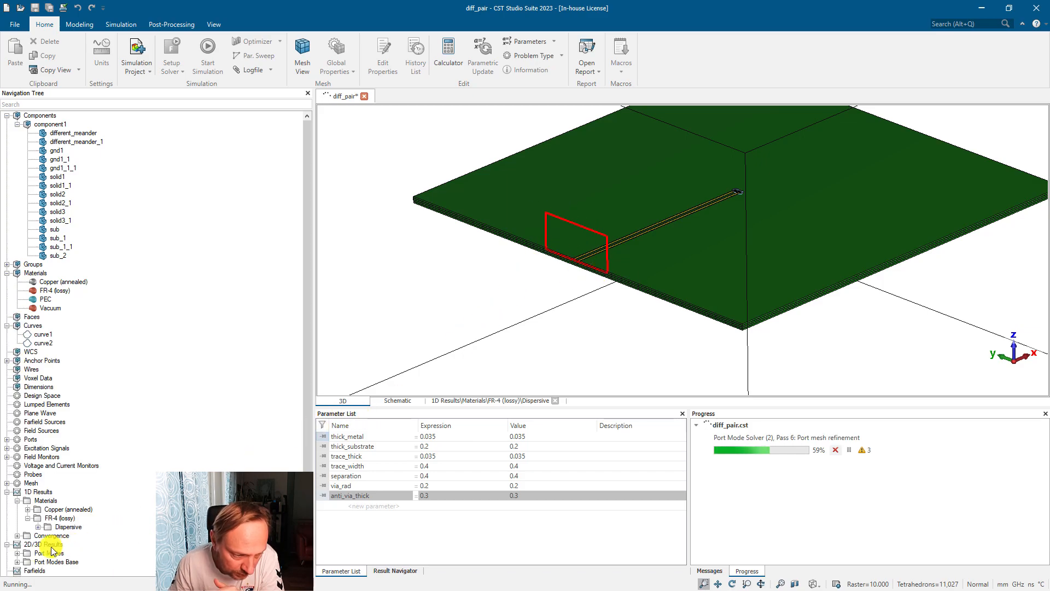
pyautogui.click(17, 553)
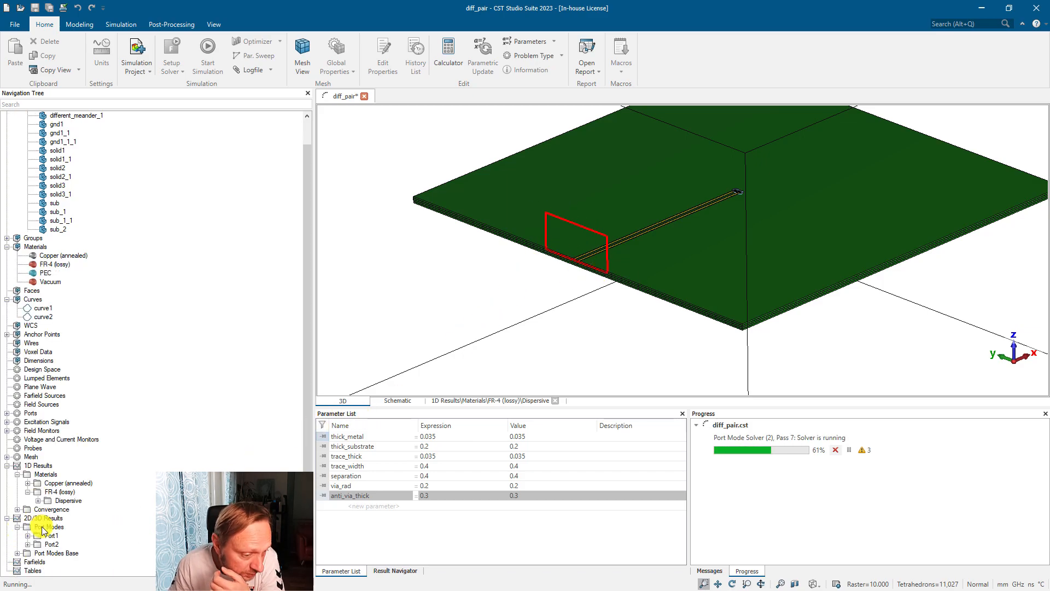
pyautogui.click(27, 535)
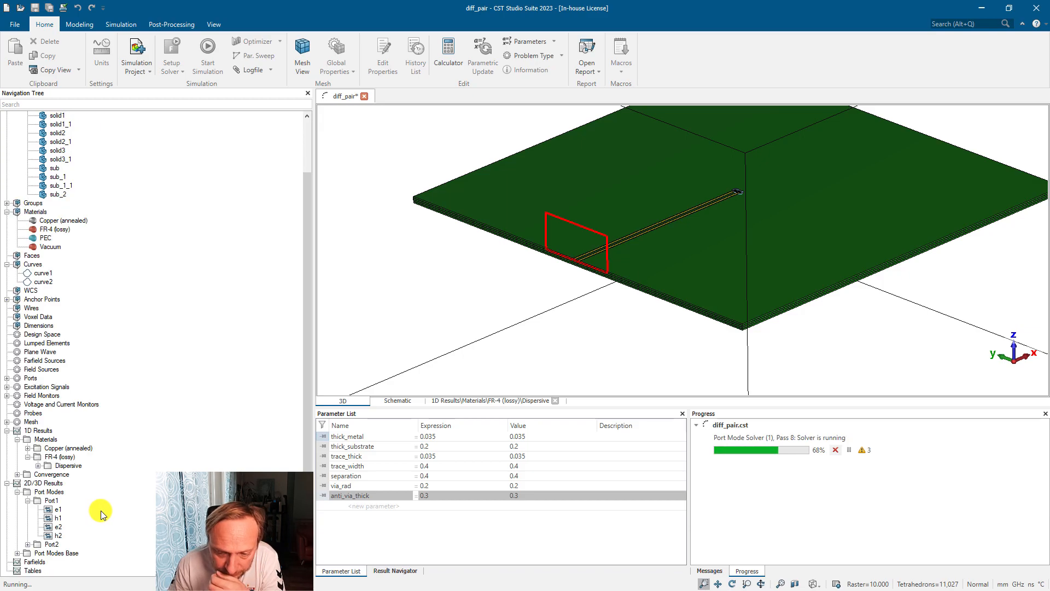
pyautogui.click(59, 510)
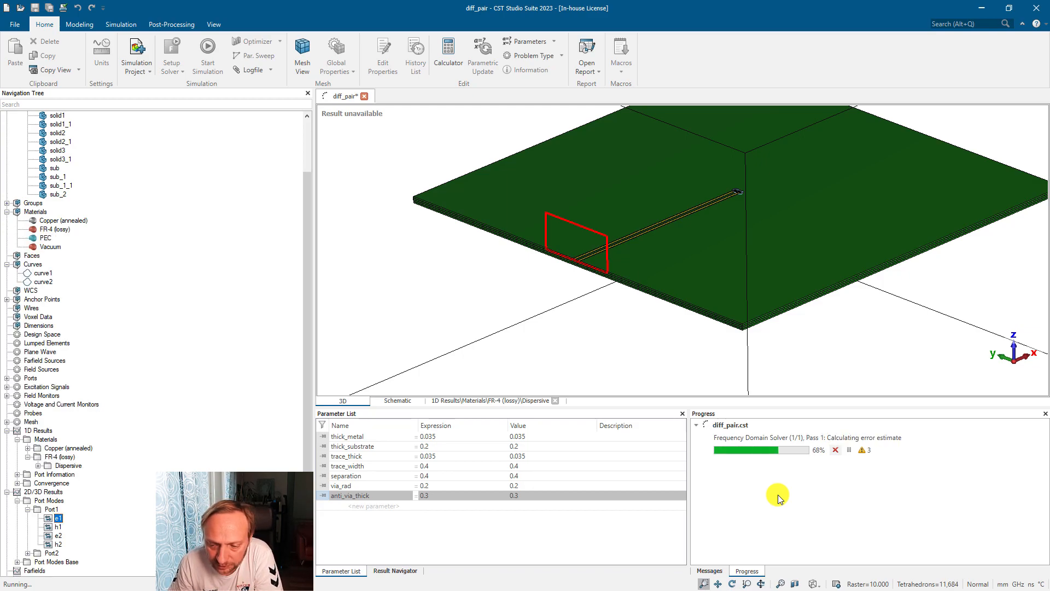
pyautogui.click(57, 518)
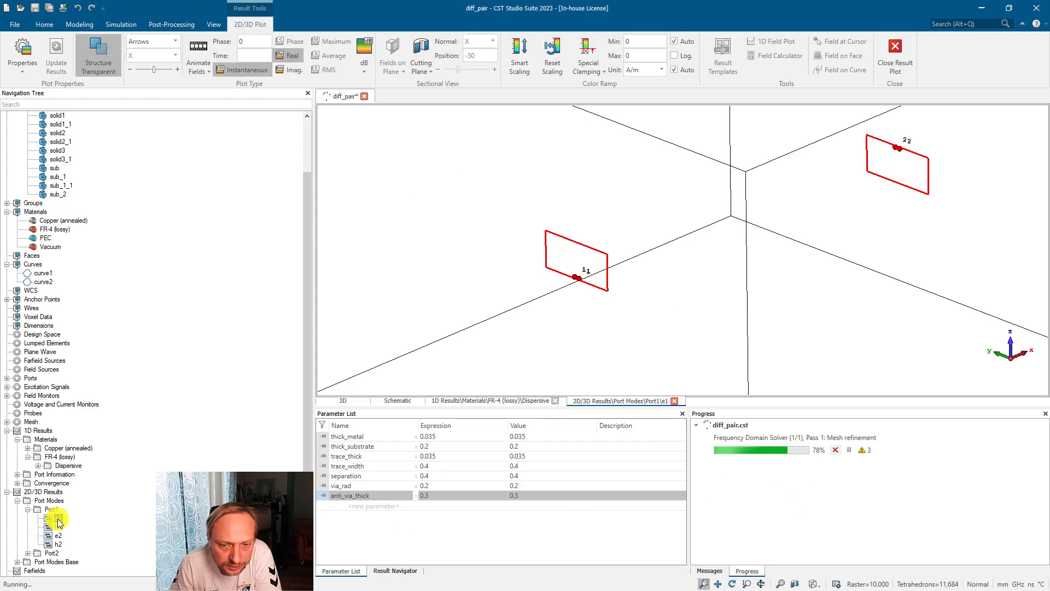
# Examine the e1 and e2 mode field plots close up at port 1's trace ends
pyautogui.scroll(5, 587, 256)
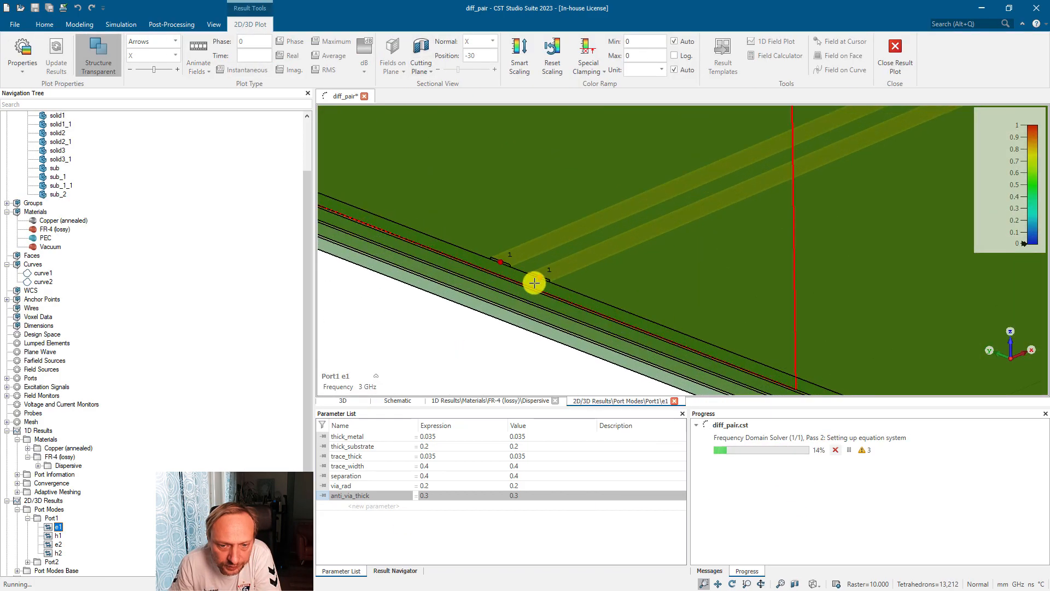
pyautogui.scroll(-8, 501, 289)
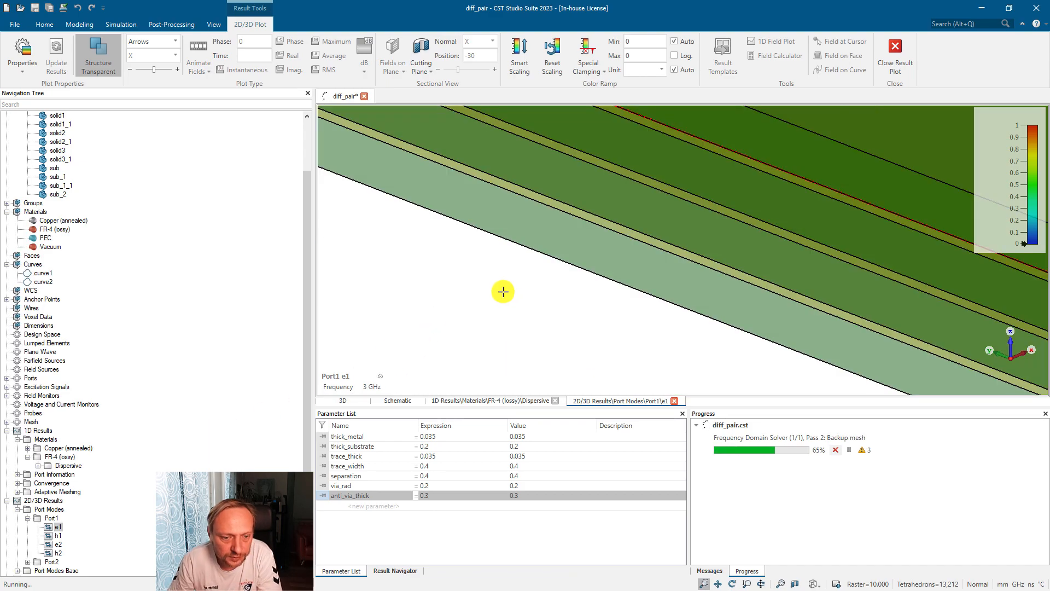
pyautogui.scroll(10, 673, 270)
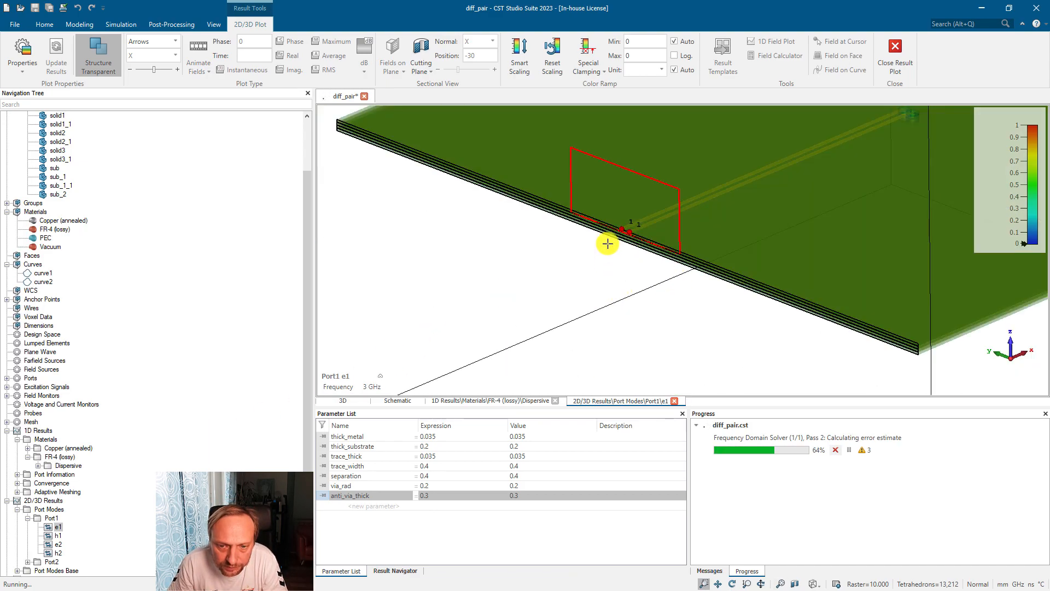
pyautogui.click(58, 526)
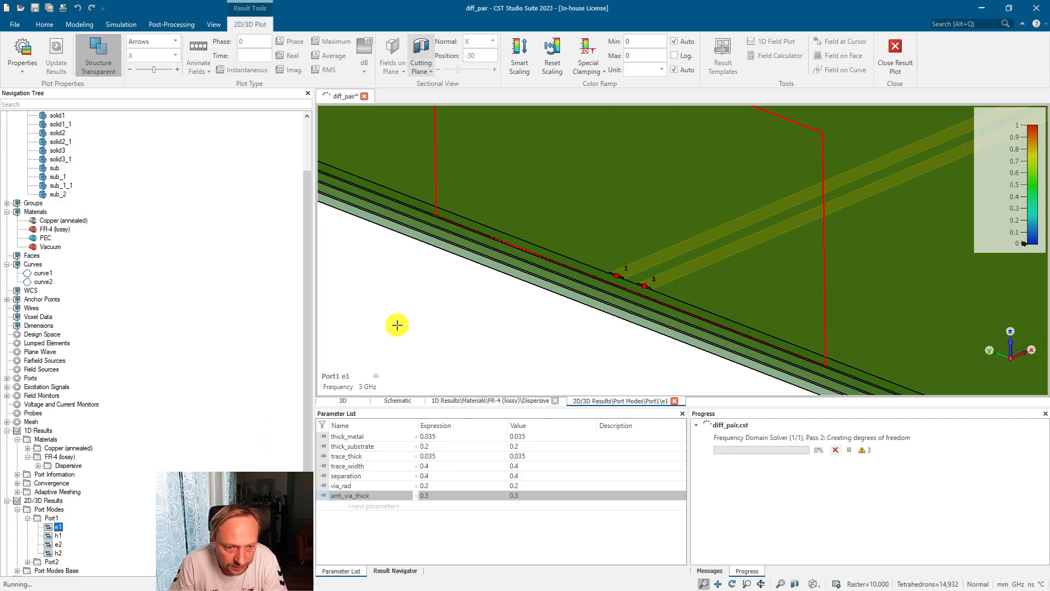
pyautogui.click(375, 376)
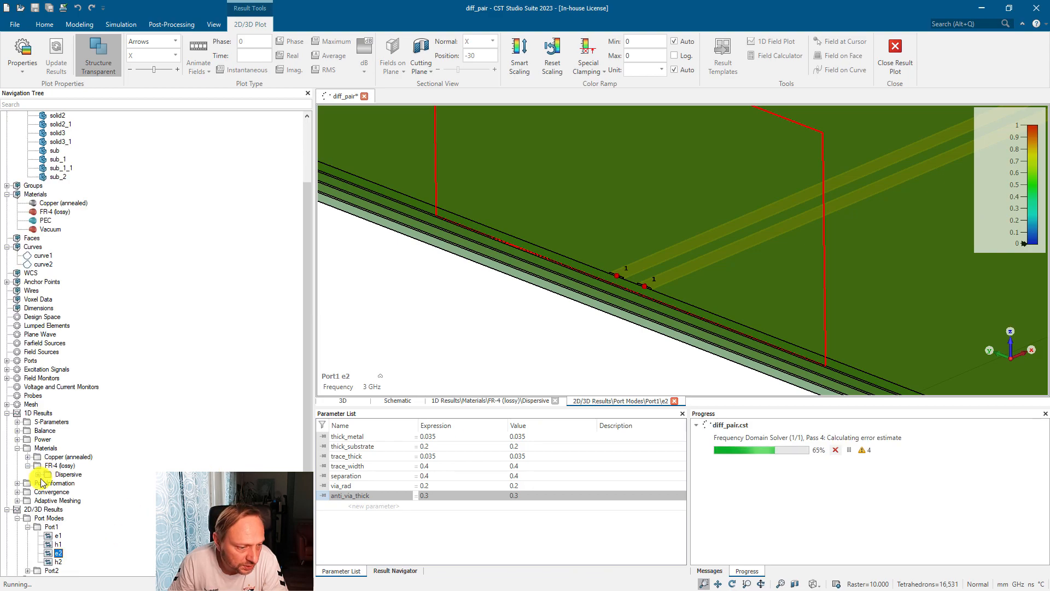
# Plot the port line impedance, show an axis marker and move it to about 0.37 GHz
pyautogui.click(17, 483)
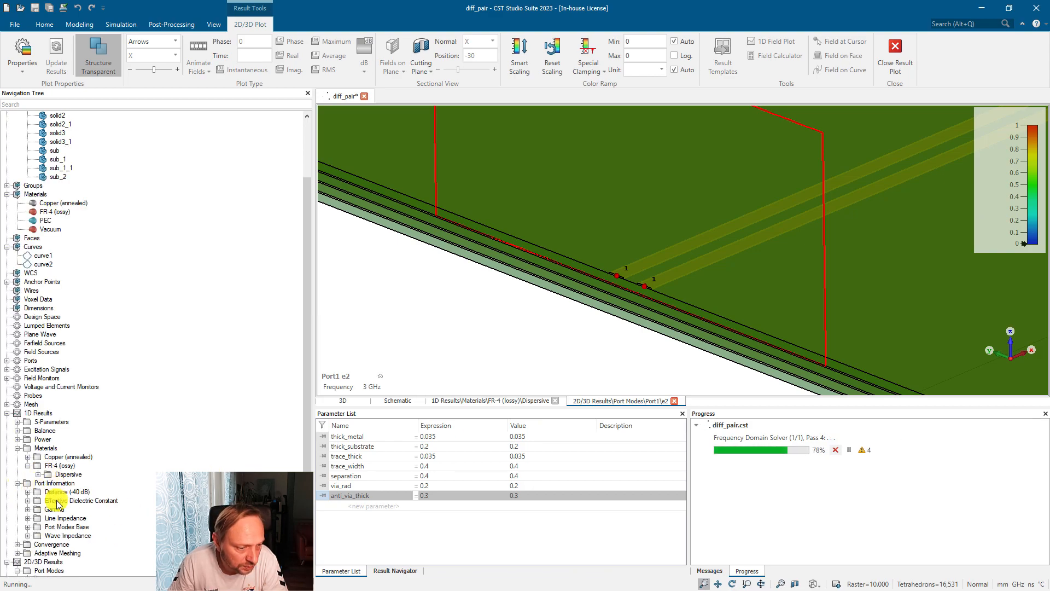
pyautogui.click(65, 482)
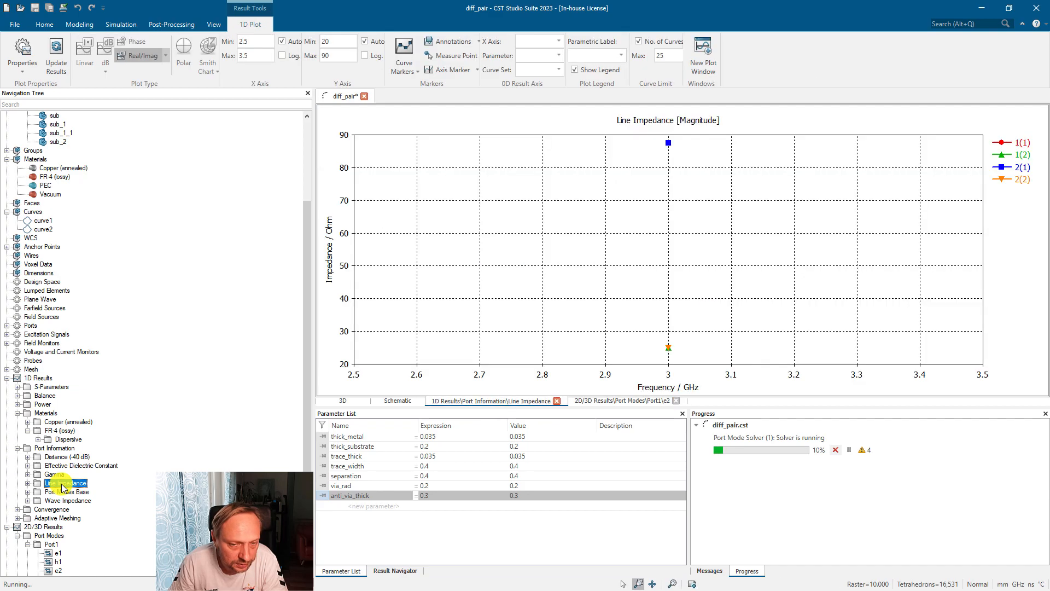
pyautogui.rightClick(731, 246)
pyautogui.click(808, 342)
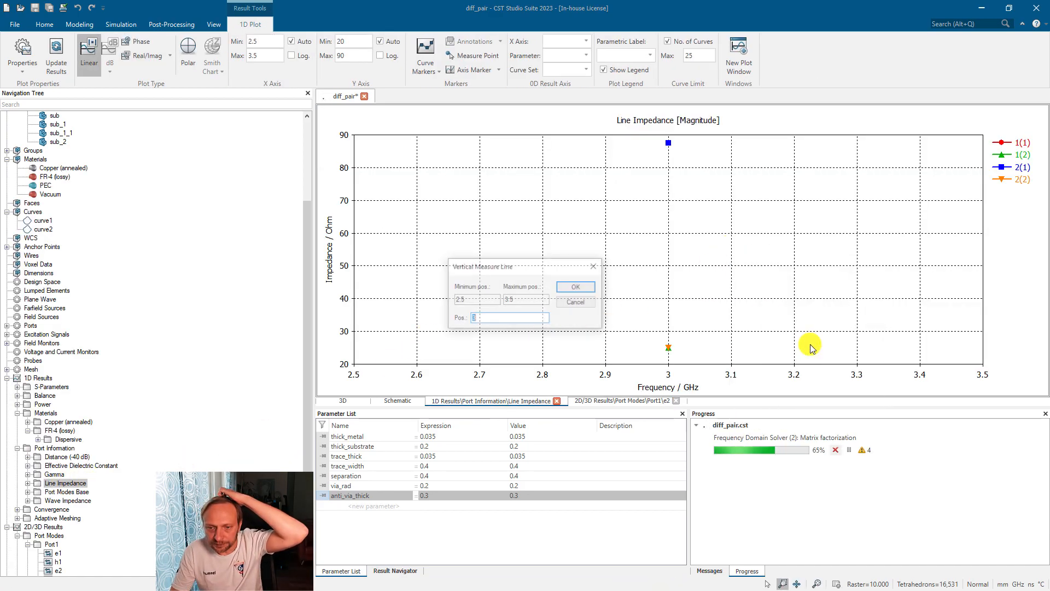
pyautogui.press('Return')
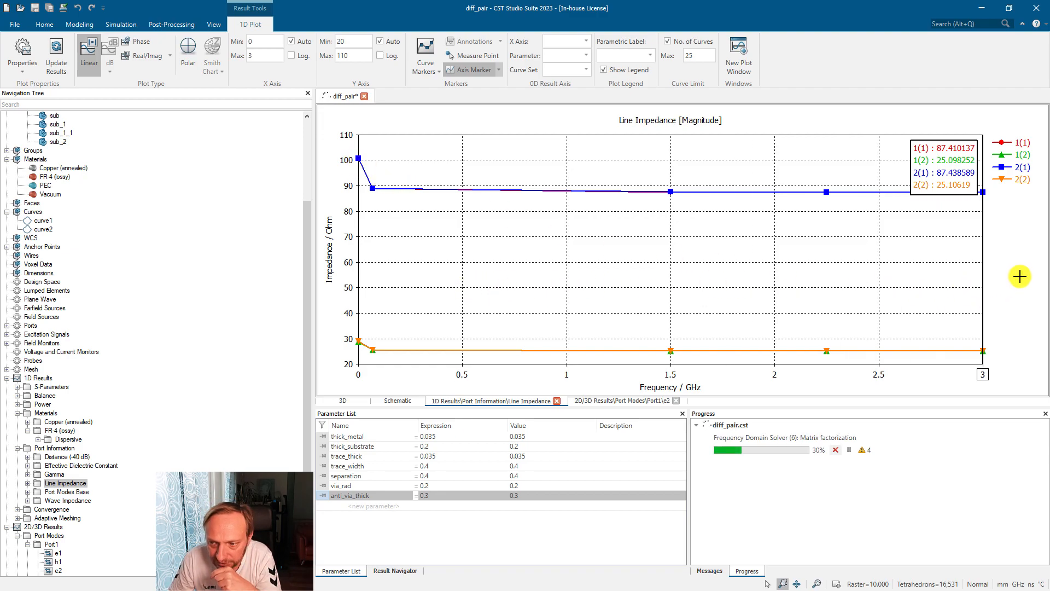
pyautogui.moveTo(983, 266); pyautogui.dragTo(435, 273)
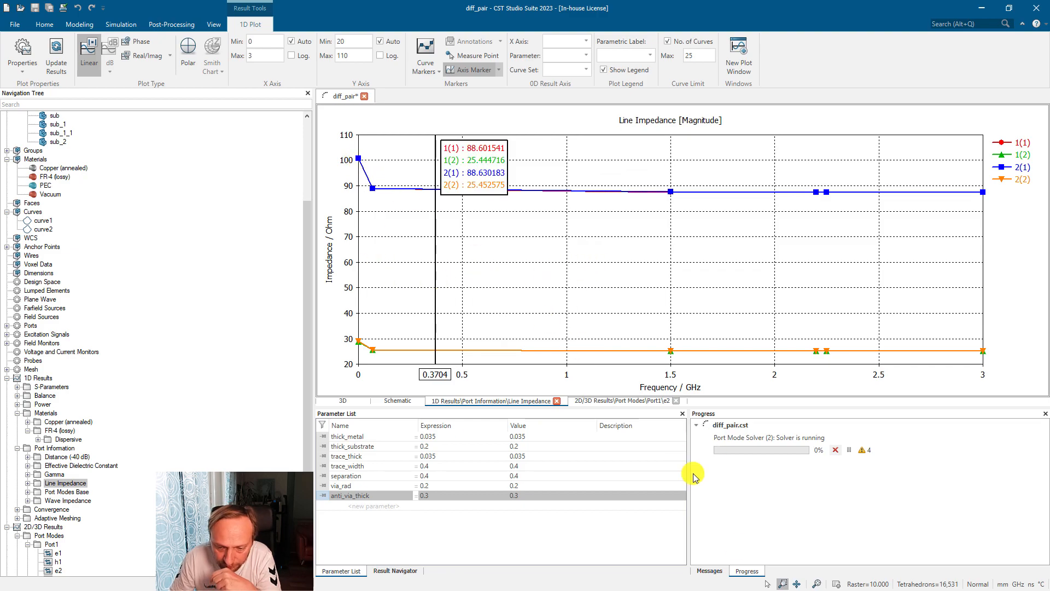
# Review the mesh adaptation in the solver messages and plot the f=3 adaptive-meshing S-parameters and their Delta
pyautogui.click(709, 570)
pyautogui.scroll(5, 844, 514)
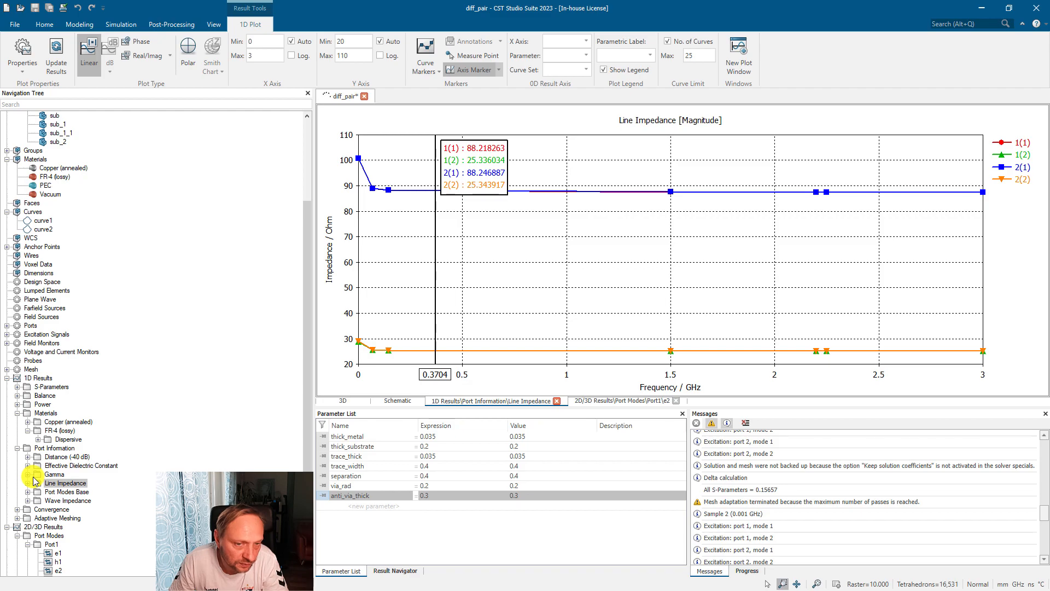
pyautogui.click(17, 518)
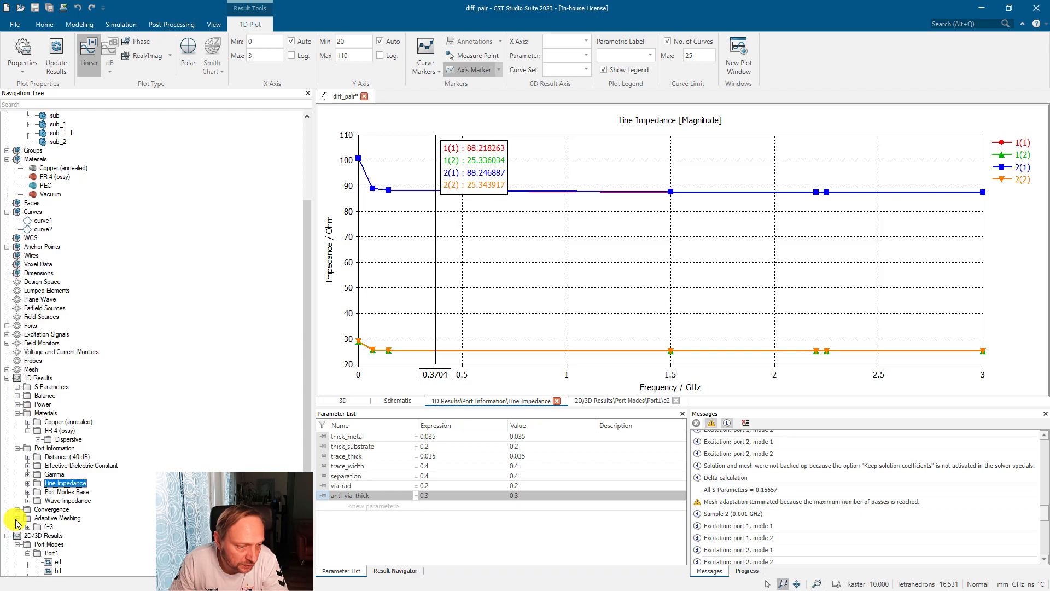
pyautogui.click(27, 526)
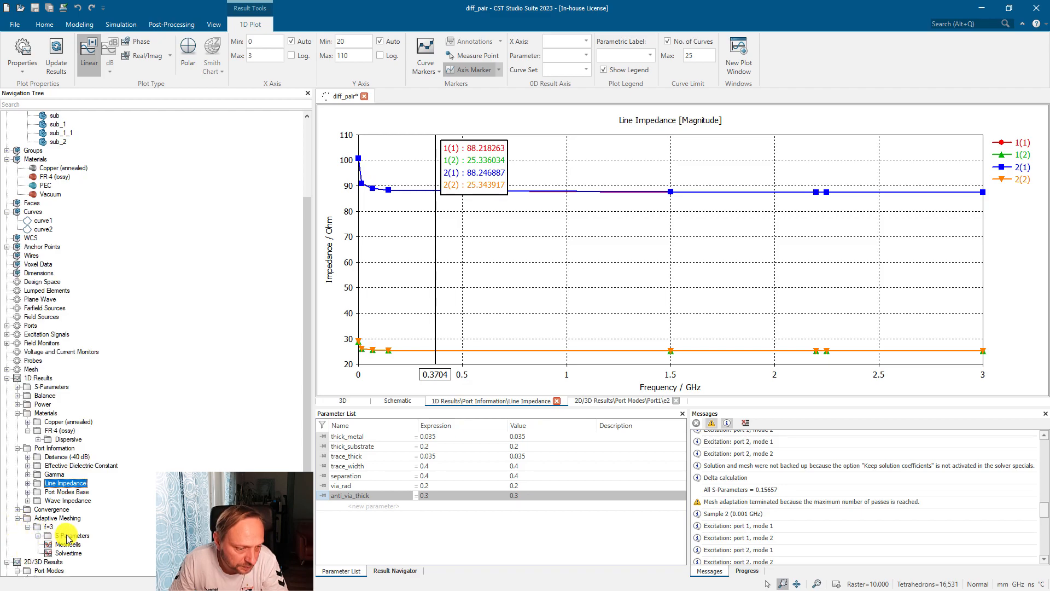
pyautogui.click(68, 536)
pyautogui.click(37, 536)
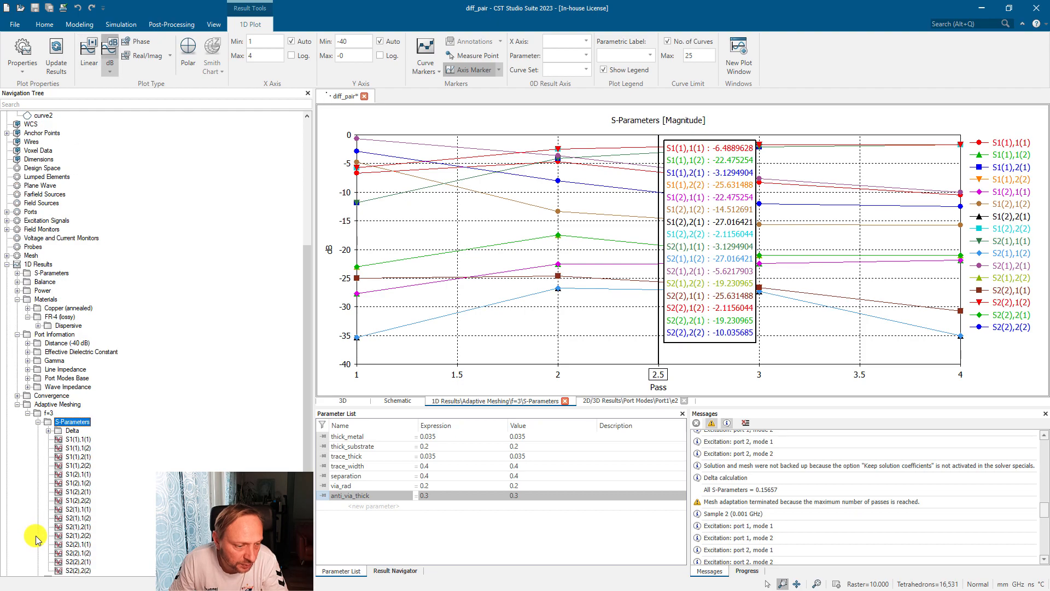
pyautogui.click(72, 430)
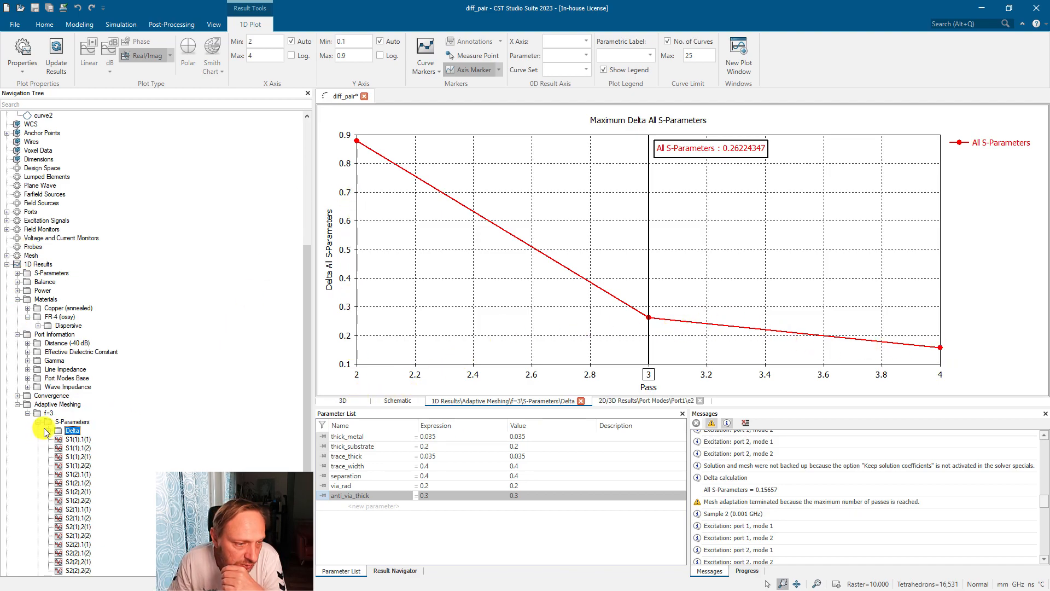
# Plot the simulated S-parameters over frequency and move the axis marker to about 1.03 GHz
pyautogui.click(52, 273)
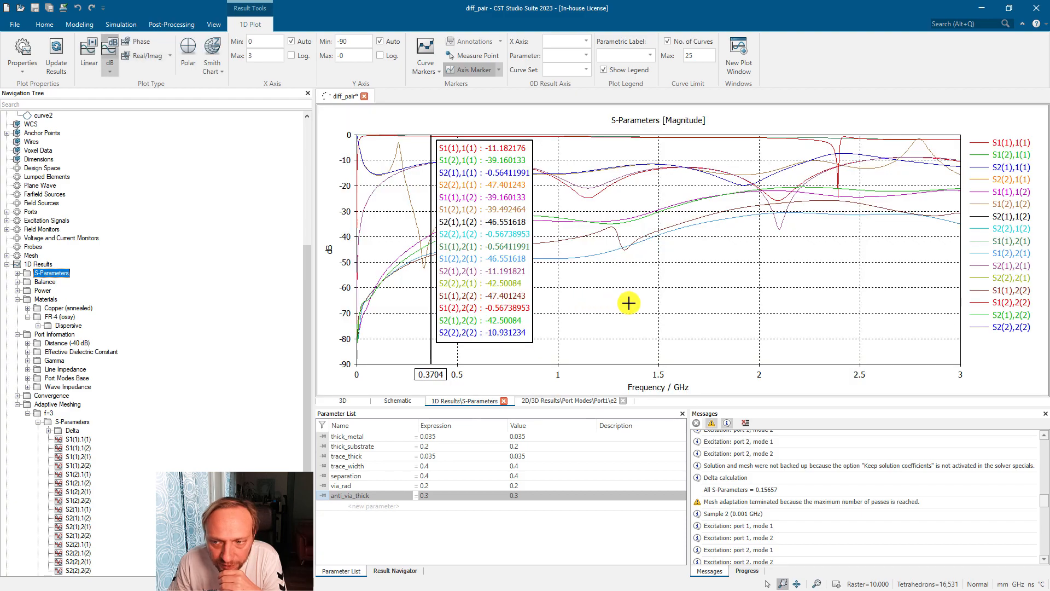
pyautogui.rightClick(601, 250)
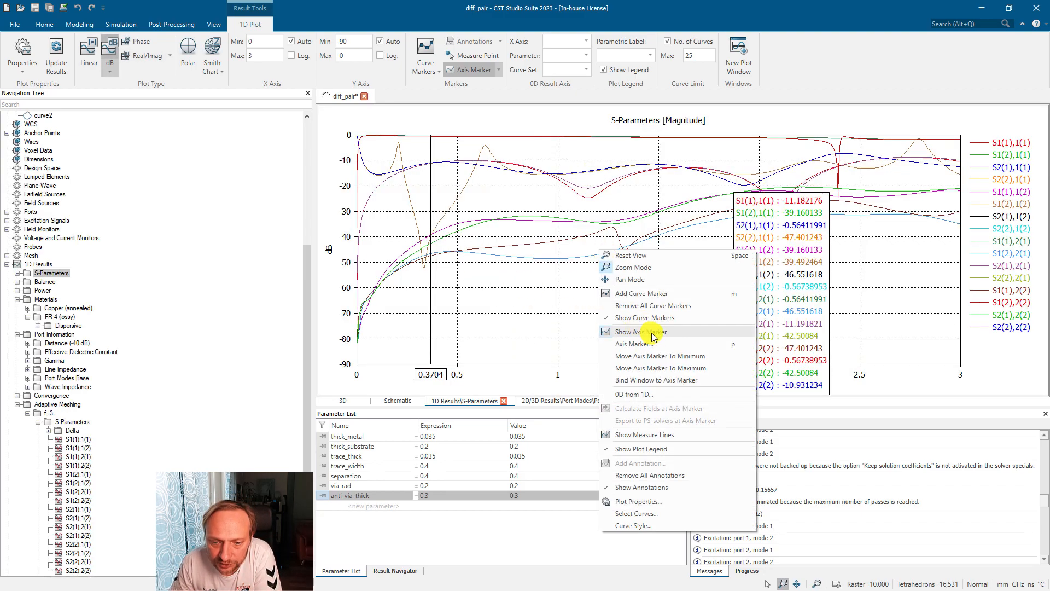
pyautogui.click(430, 290)
pyautogui.moveTo(430, 284)
pyautogui.mouseDown()
pyautogui.moveTo(624, 293)
pyautogui.moveTo(567, 296)
pyautogui.mouseUp()
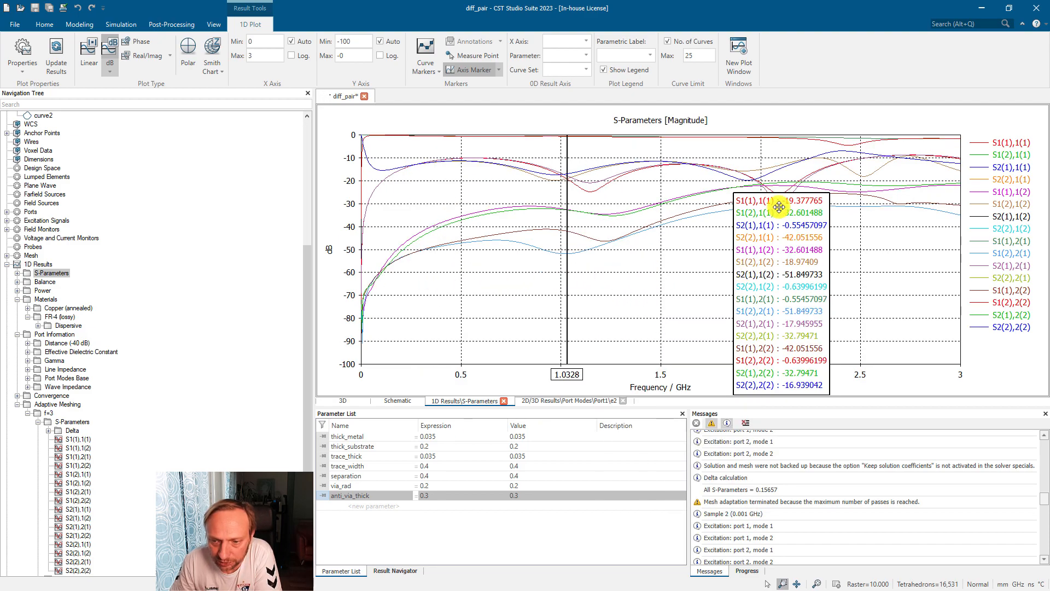
pyautogui.rightClick(582, 237)
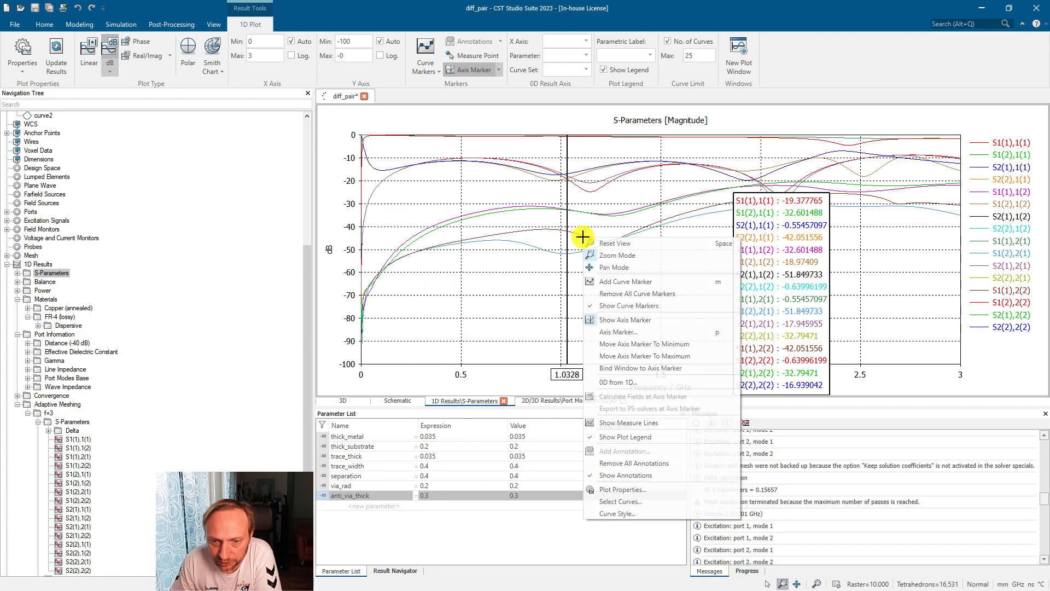
pyautogui.click(647, 332)
pyautogui.click(580, 289)
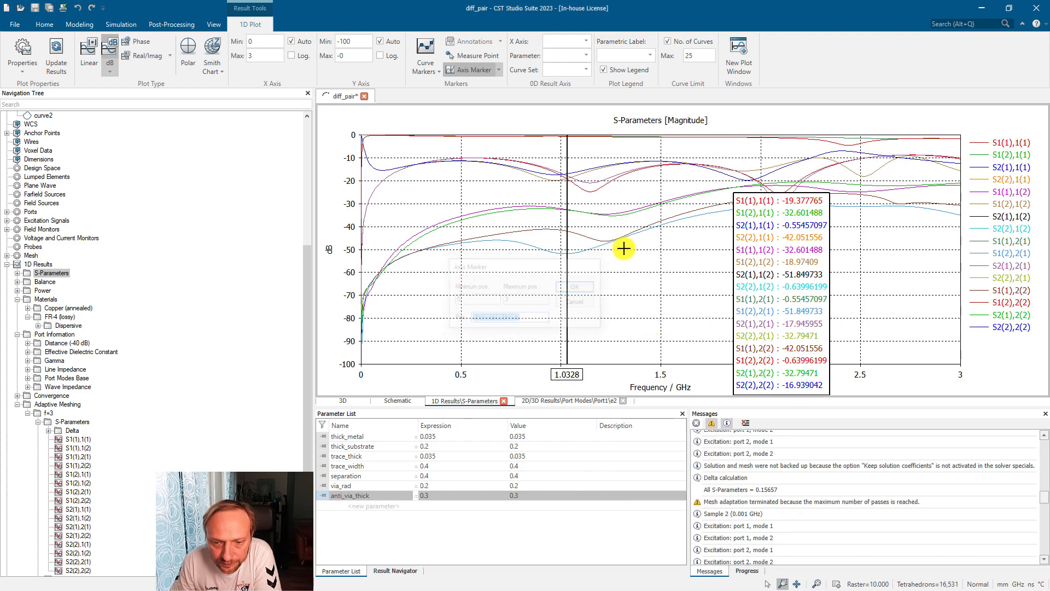
# Hide the axis marker on the S-parameter plot and review the latest solver messages
pyautogui.rightClick(667, 302)
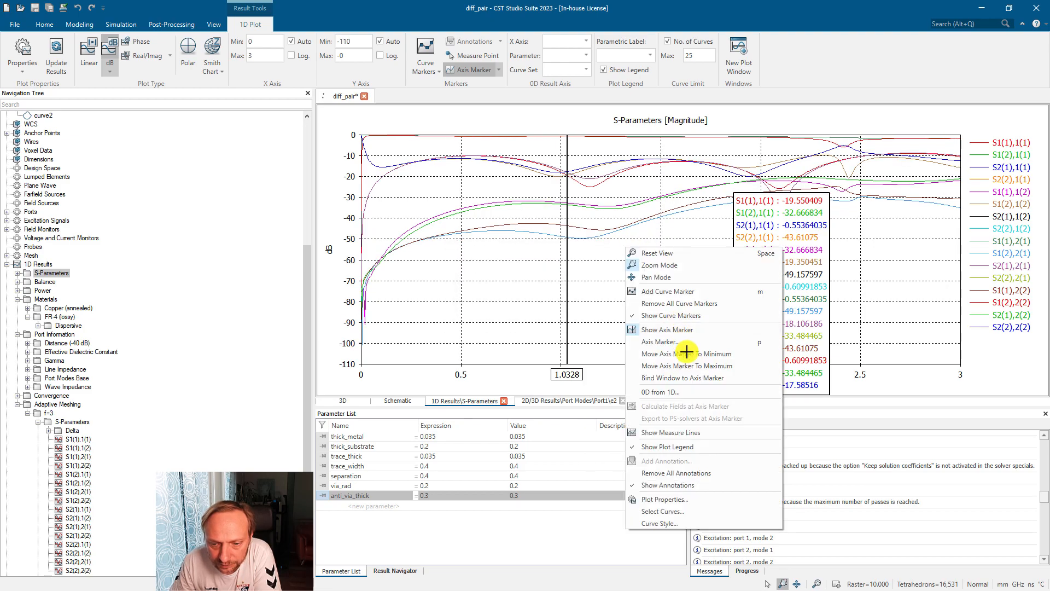
pyautogui.click(684, 333)
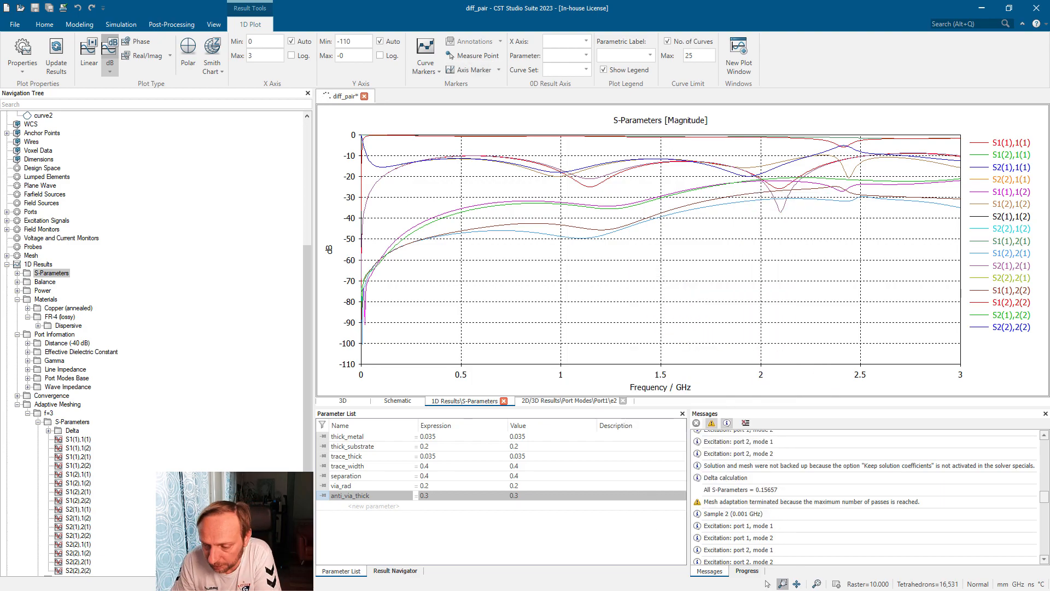
pyautogui.moveTo(1043, 499); pyautogui.dragTo(1037, 560)
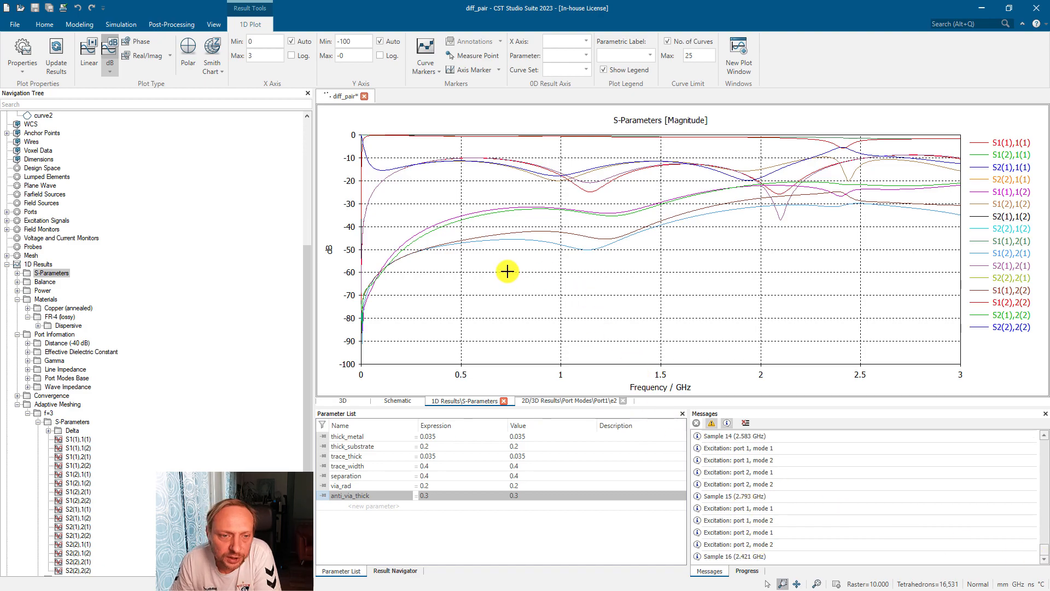
# Highlight the S1(1),2(1) and S1(2),2(2) curves, view them on a logarithmic frequency axis, and restore the linear axis
pyautogui.click(854, 137)
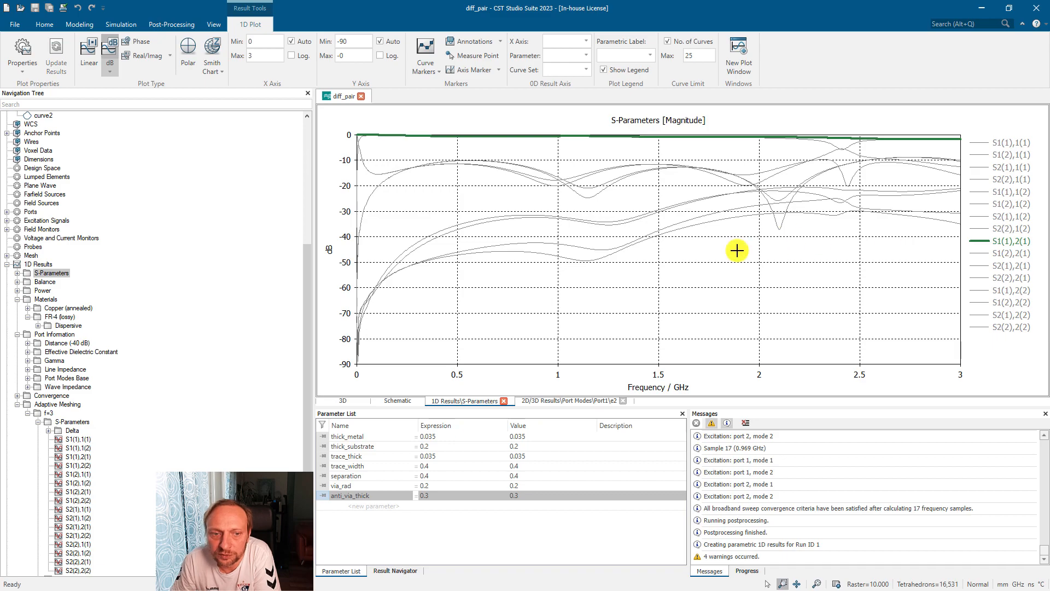
pyautogui.scroll(-3, 101, 436)
pyautogui.scroll(-2, 101, 436)
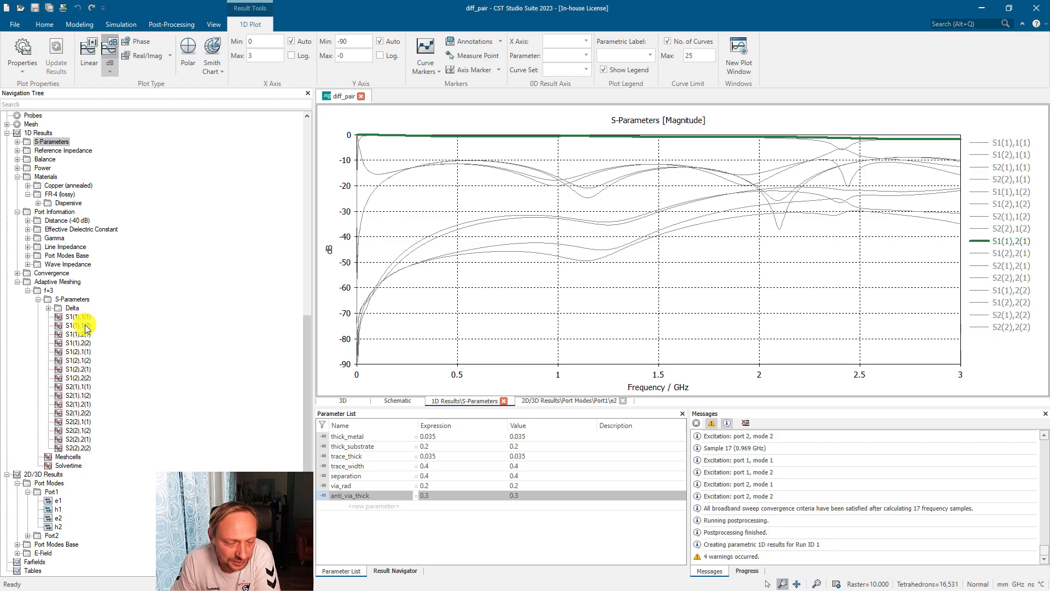
pyautogui.click(362, 137)
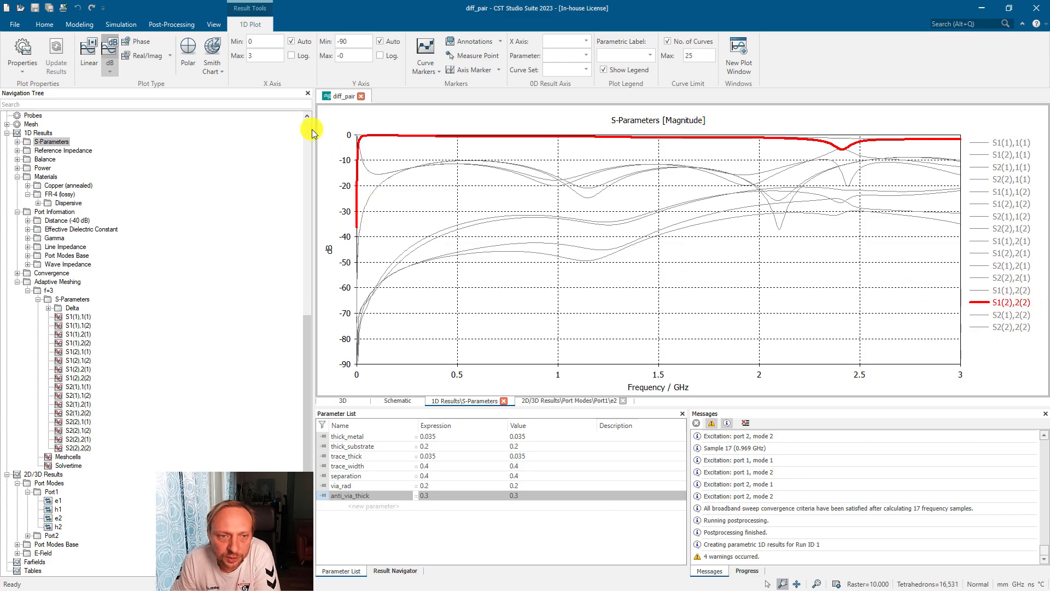
pyautogui.click(293, 56)
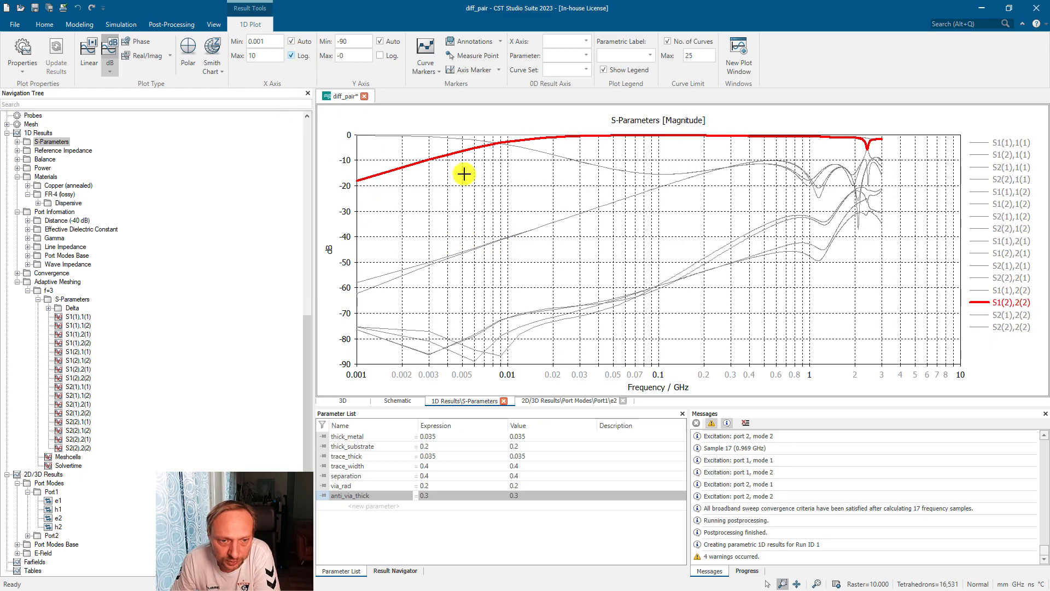
pyautogui.click(292, 56)
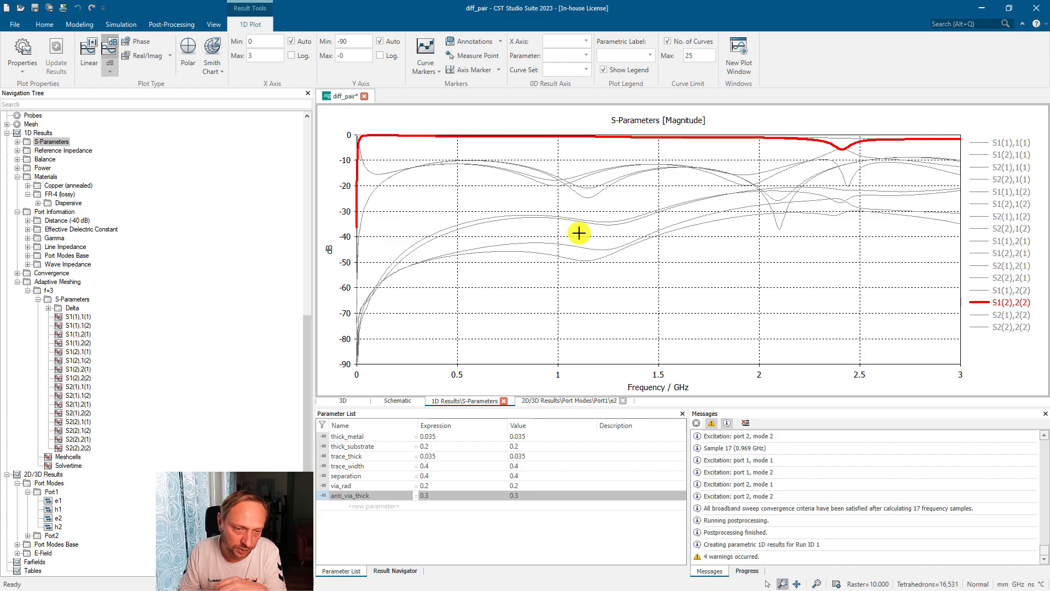
# Collapse the f=3 adaptive meshing results and switch from the plot through the 3D model to the schematic
pyautogui.click(28, 291)
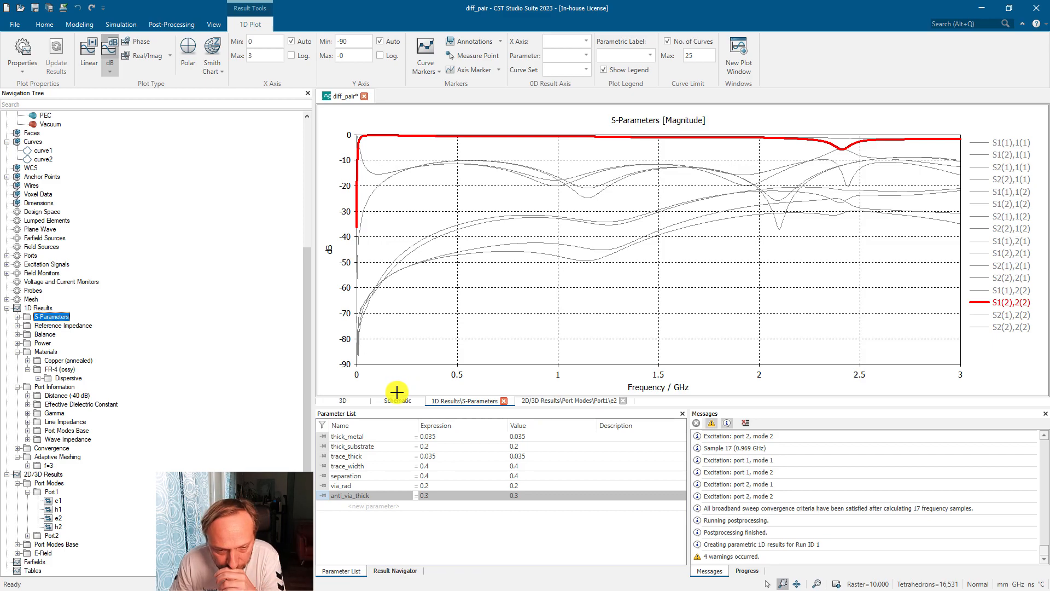
pyautogui.click(355, 402)
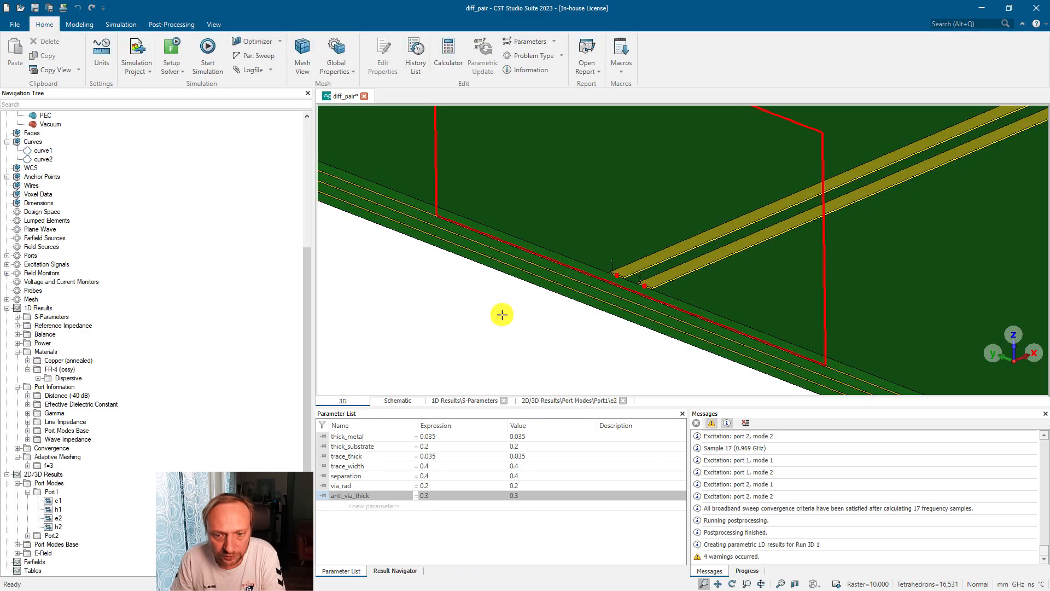
pyautogui.scroll(-3, 501, 312)
pyautogui.click(396, 401)
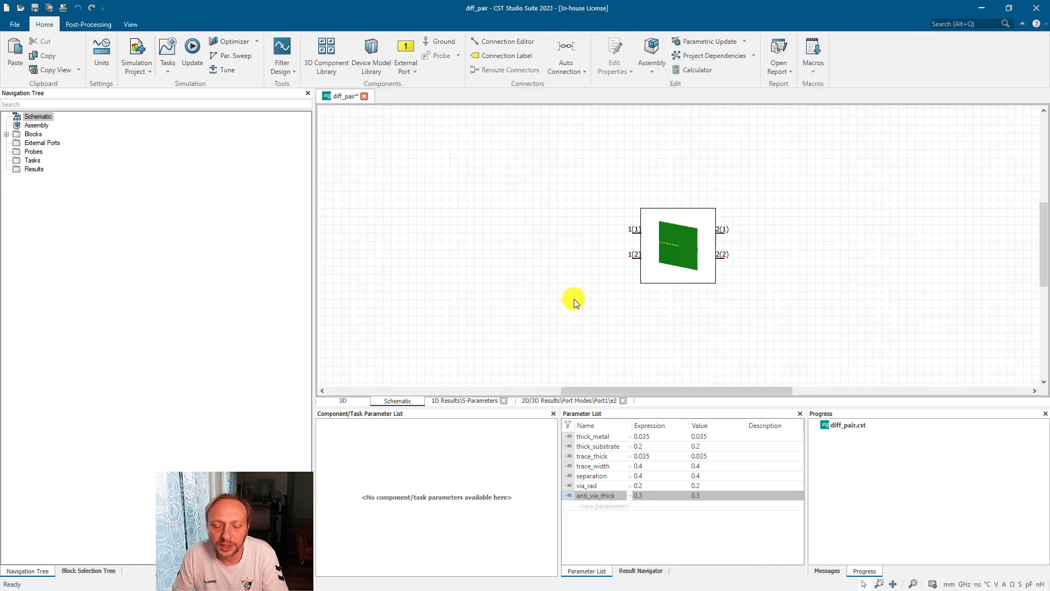
# Place an external port beside the differential pair block and connect it to pin 1(1)
pyautogui.click(669, 259)
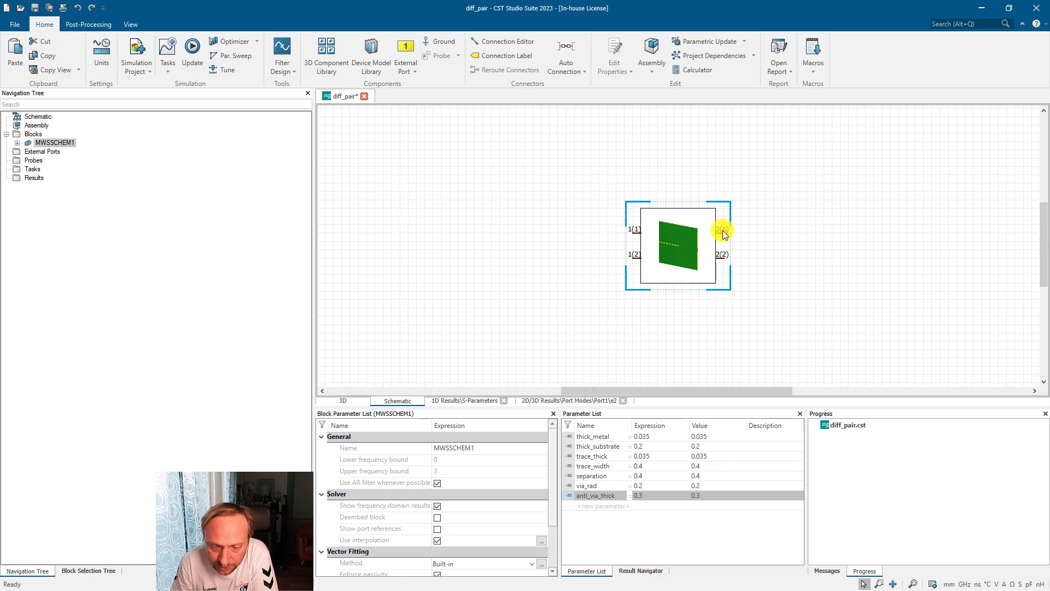
pyautogui.click(588, 350)
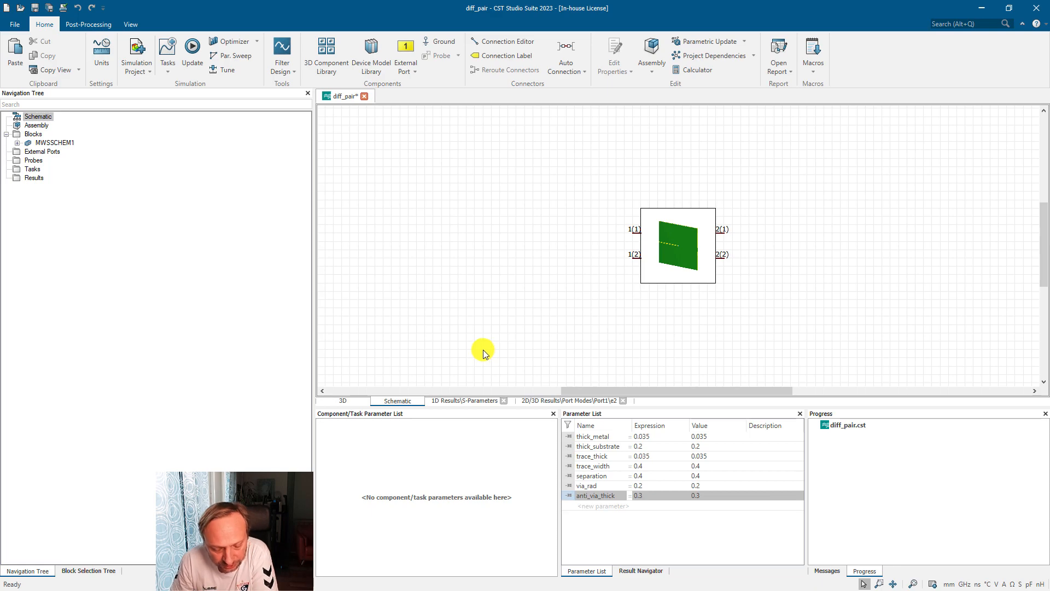
pyautogui.press('c')
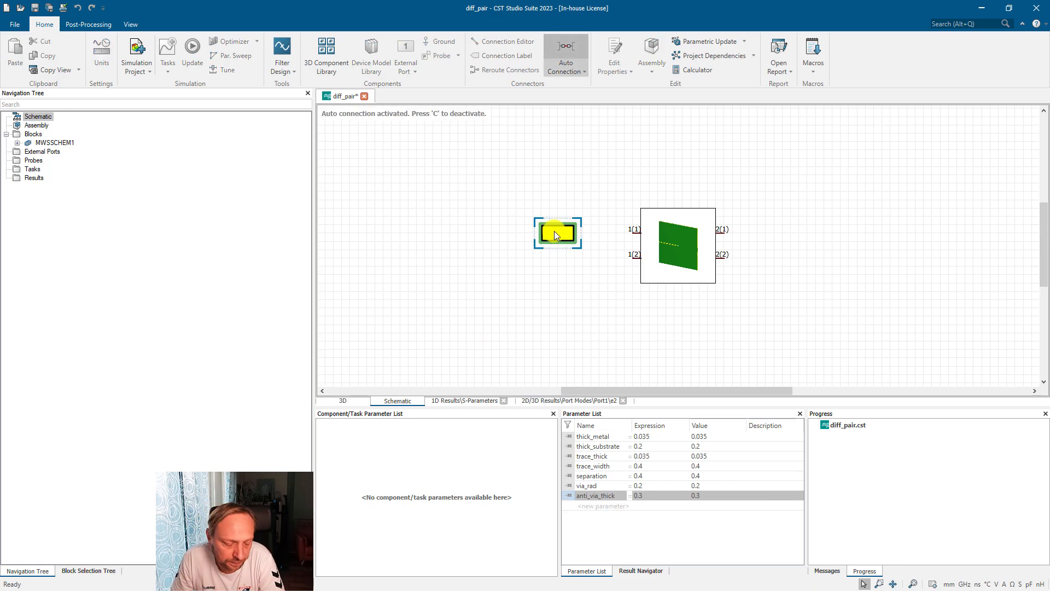
pyautogui.moveTo(553, 230)
pyautogui.mouseDown()
pyautogui.moveTo(616, 217)
pyautogui.moveTo(565, 238)
pyautogui.mouseUp()
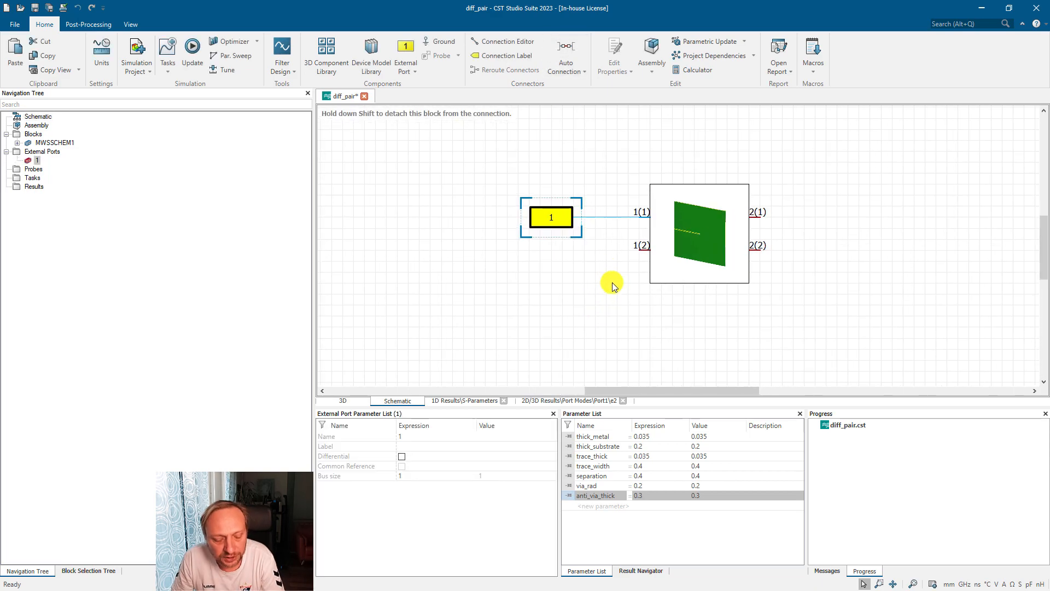
# Connect a 25 Ohm resistor to pin 1(2) of the block and terminate its free end with a ground
pyautogui.hotkey('shift', 'r')
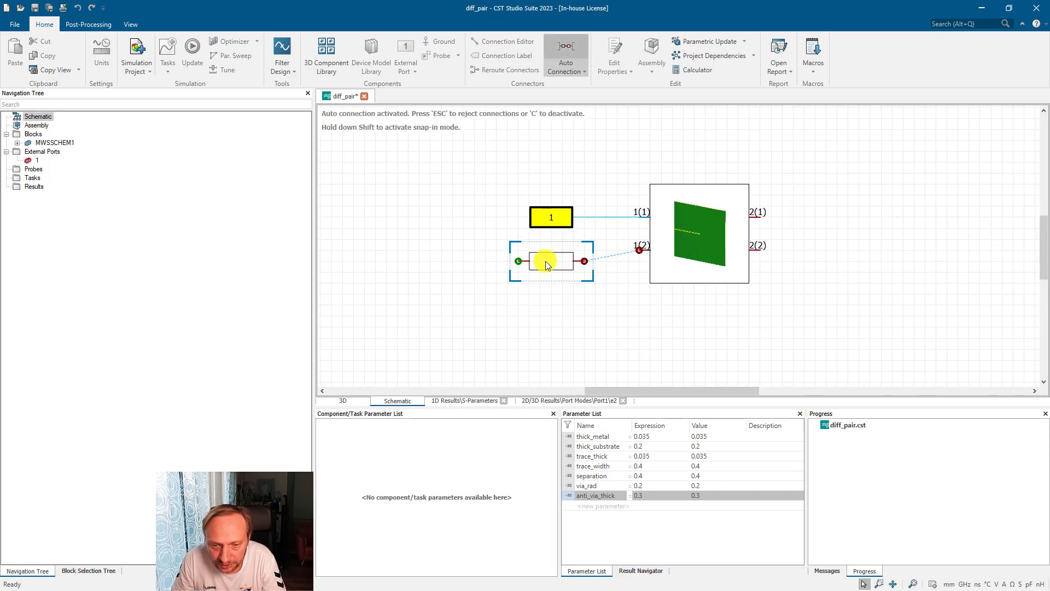
pyautogui.click(544, 261)
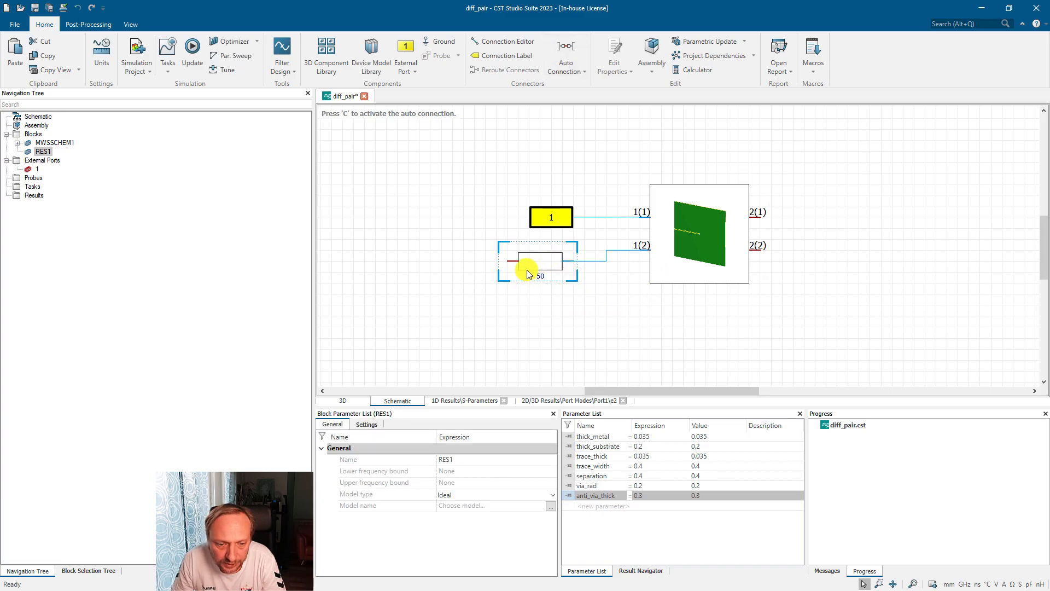
pyautogui.click(367, 425)
pyautogui.click(421, 449)
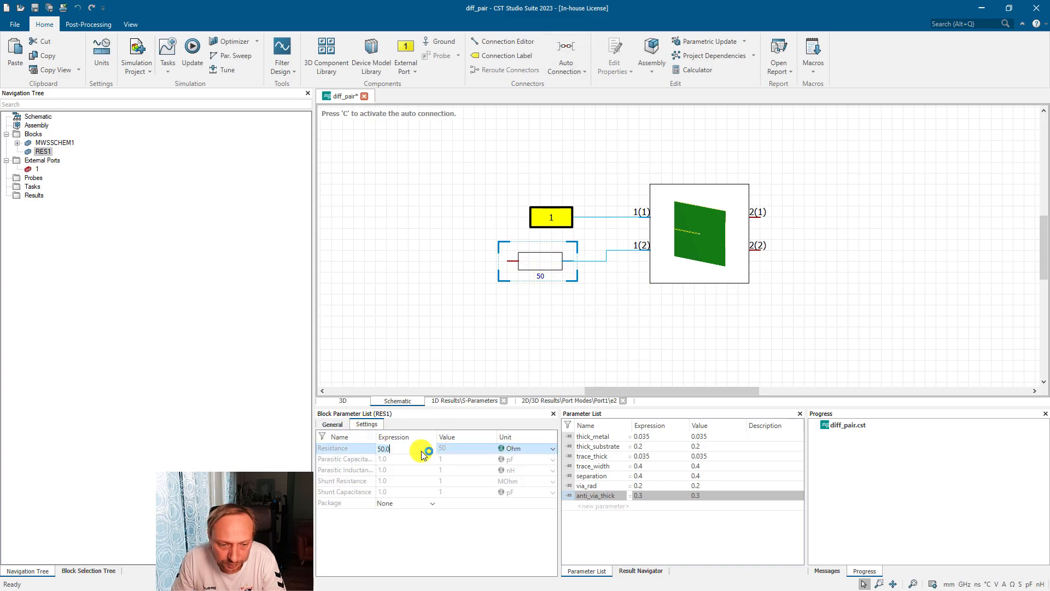
pyautogui.write('25')
pyautogui.click(479, 306)
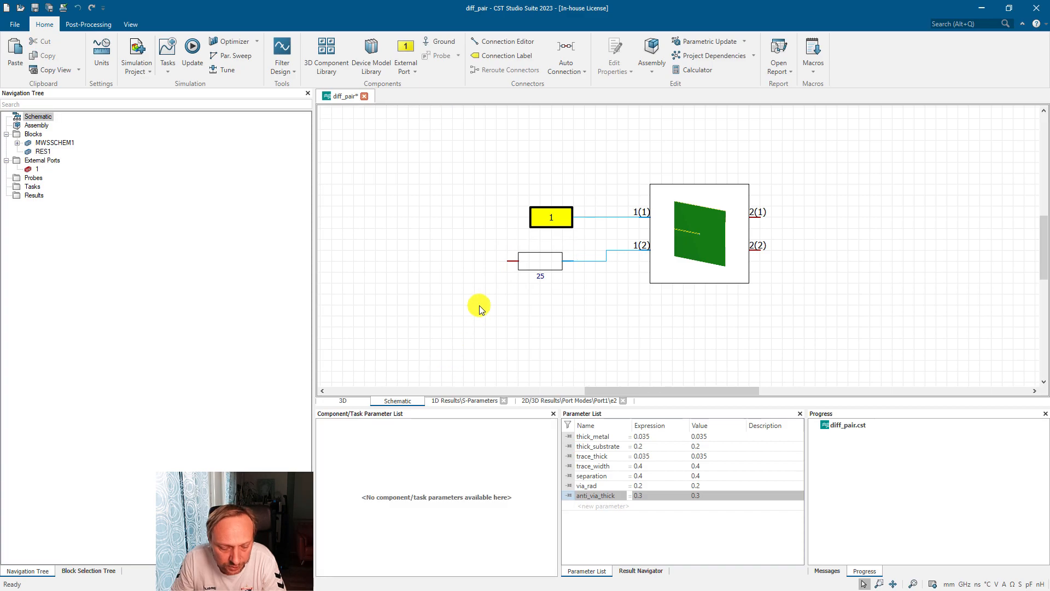
pyautogui.click(473, 264)
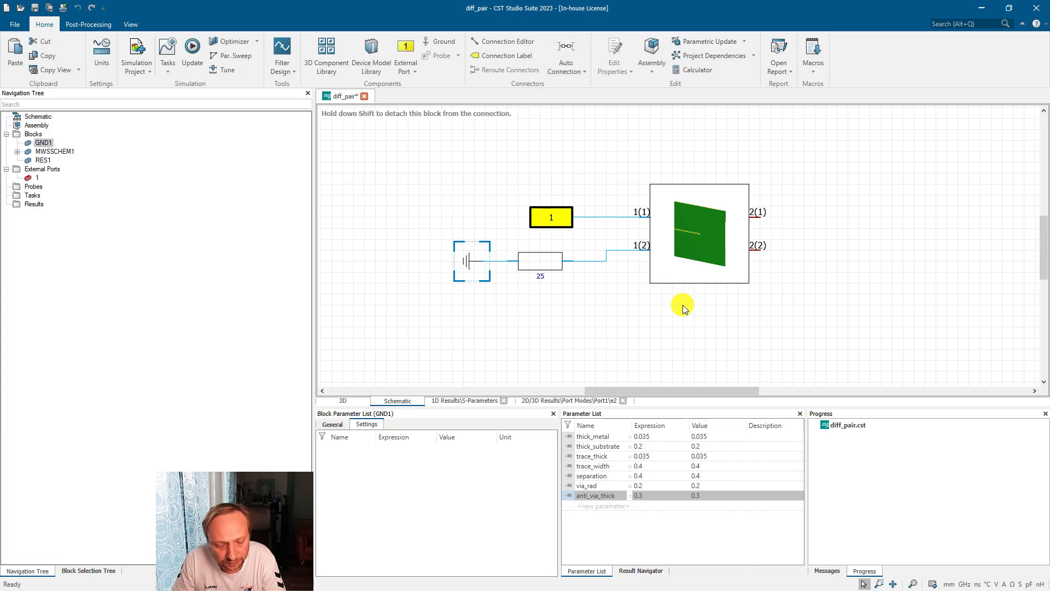
# Connect a resistor to each of the pins 2(1) and 2(2) and terminate both with grounds
pyautogui.hotkey('shift', 'r')
pyautogui.click(874, 217)
pyautogui.hotkey('shift', 'r')
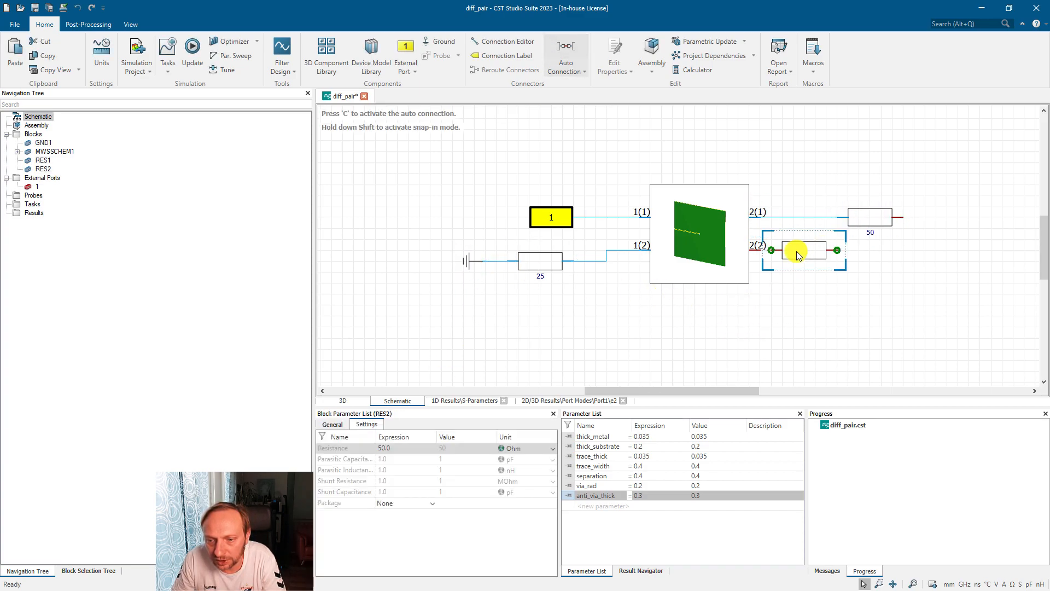
pyautogui.click(880, 252)
pyautogui.hotkey('shift', 'g')
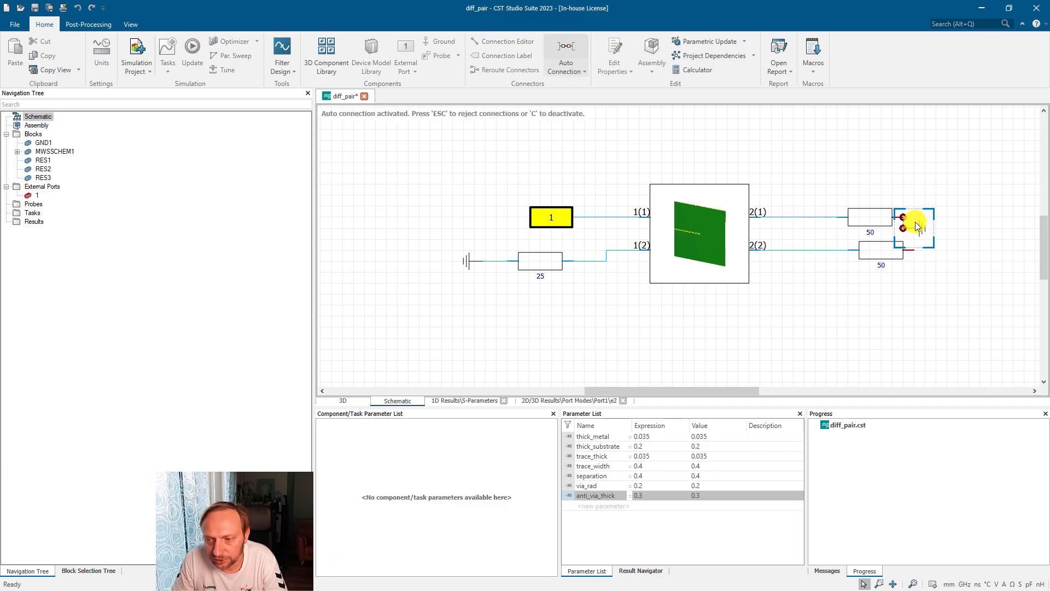
pyautogui.click(982, 222)
pyautogui.hotkey('shift', 'g')
pyautogui.click(982, 250)
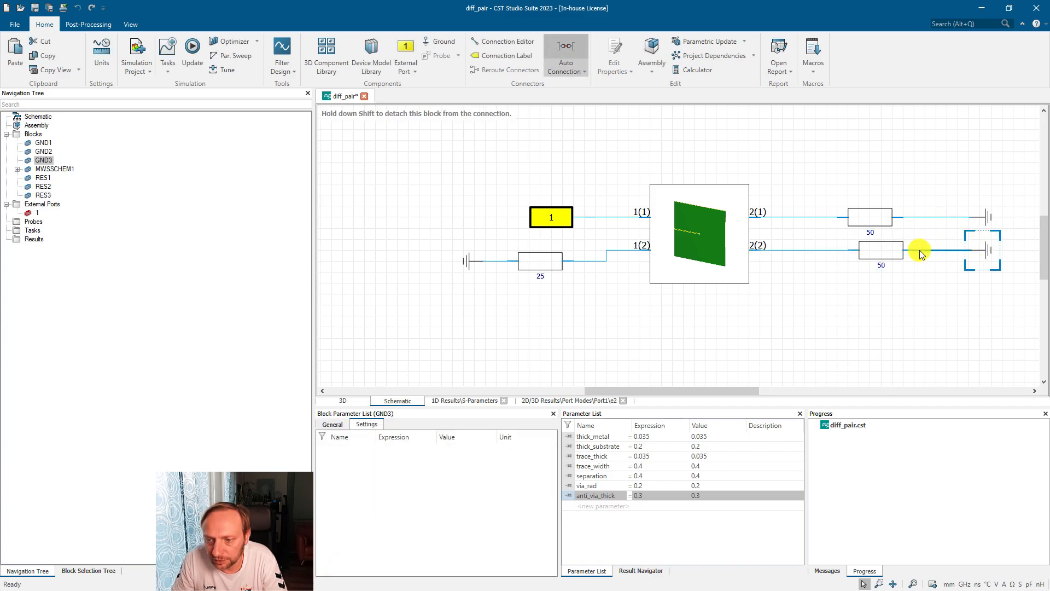
# Shift the pin 2(2) resistor closer to the block, then set the pin 2(1) resistor to 100 Ohm and the pin 2(2) resistor to 25 Ohm
pyautogui.click(869, 249)
pyautogui.moveTo(870, 249); pyautogui.dragTo(859, 249)
pyautogui.click(869, 216)
pyautogui.doubleClick(409, 449)
pyautogui.write('100')
pyautogui.press('Return')
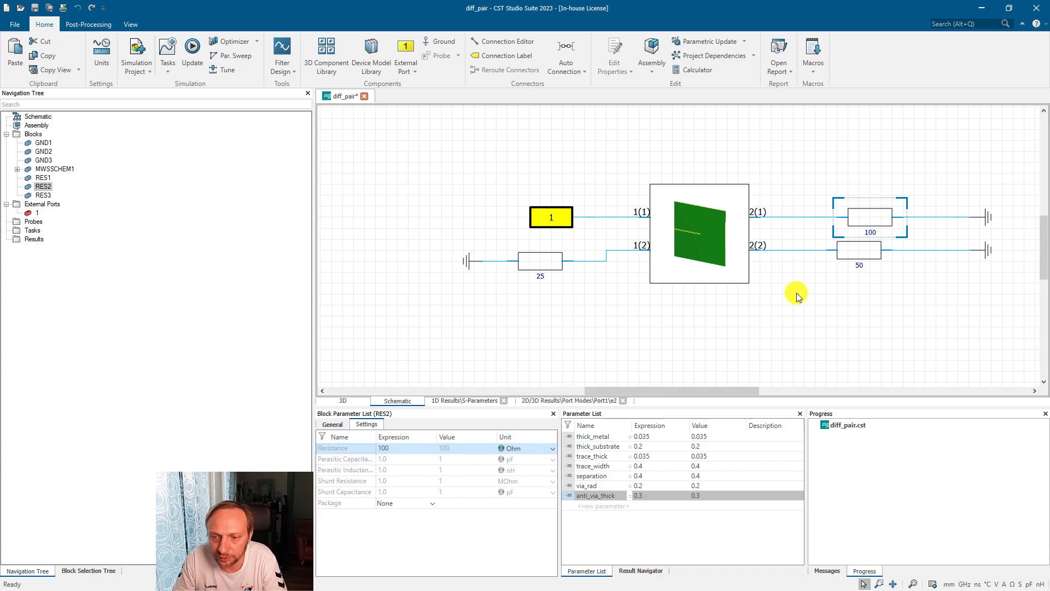
pyautogui.click(859, 250)
pyautogui.doubleClick(405, 449)
pyautogui.write('25')
pyautogui.click(481, 276)
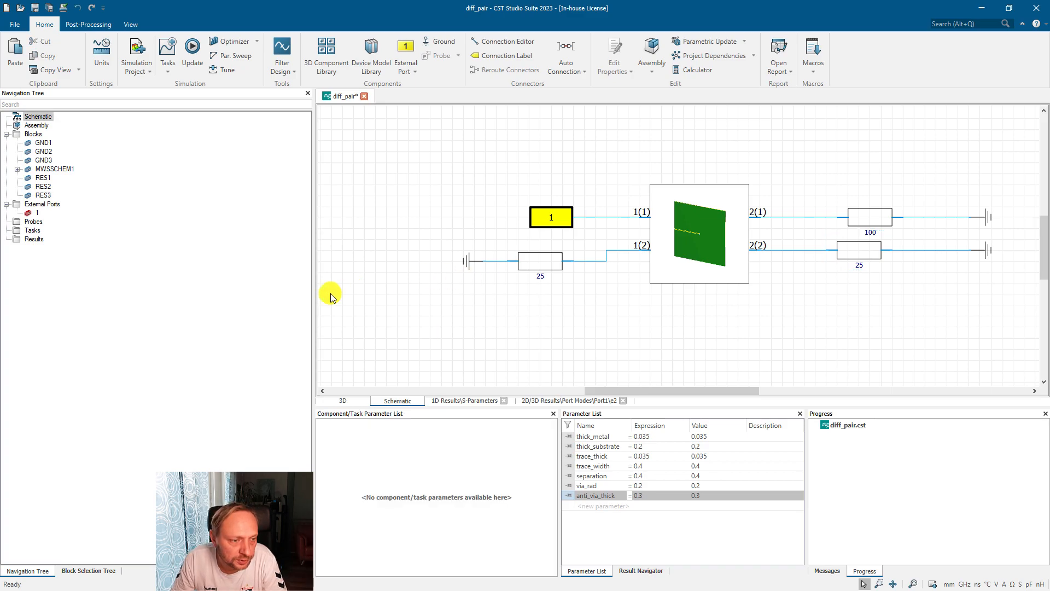
# Create a new transient simulation task for the schematic
pyautogui.rightClick(32, 230)
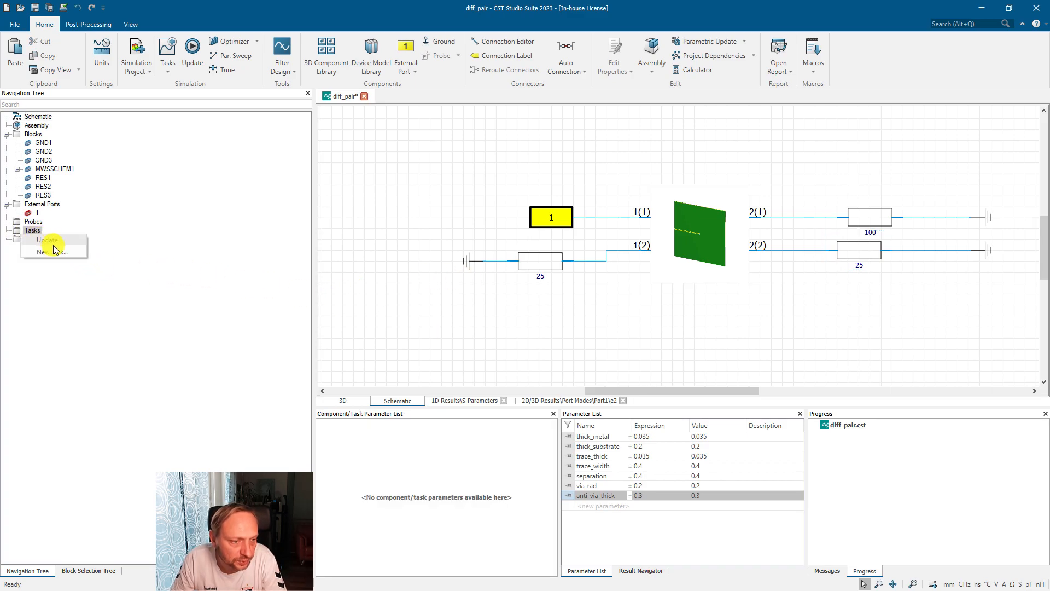
pyautogui.click(49, 252)
pyautogui.click(491, 219)
pyautogui.click(451, 432)
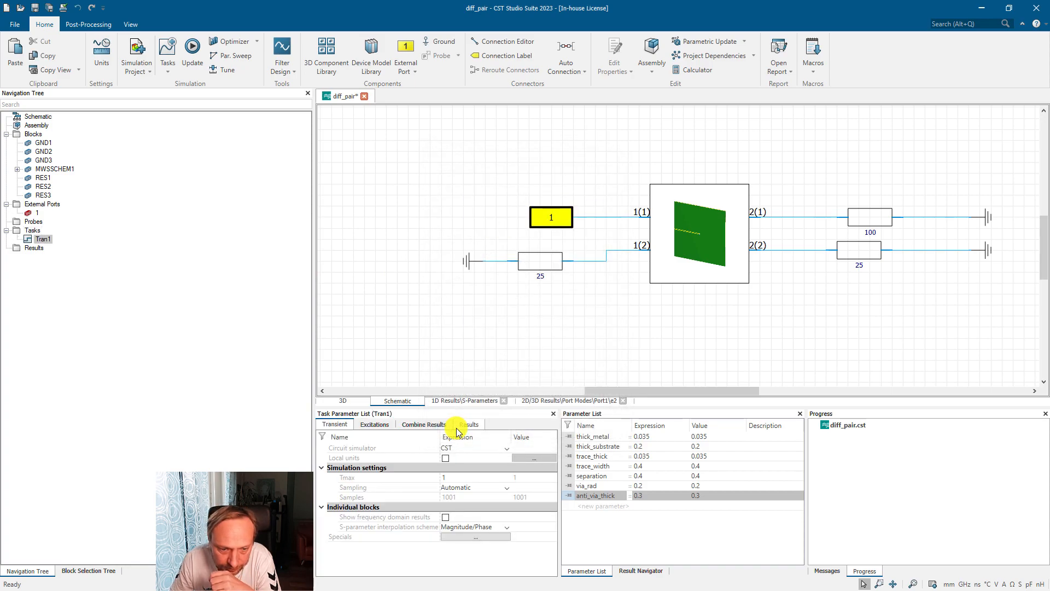
# Define a PRBS voltage excitation signal for port 1 in the transient task, with a Trise of 0.2
pyautogui.click(377, 425)
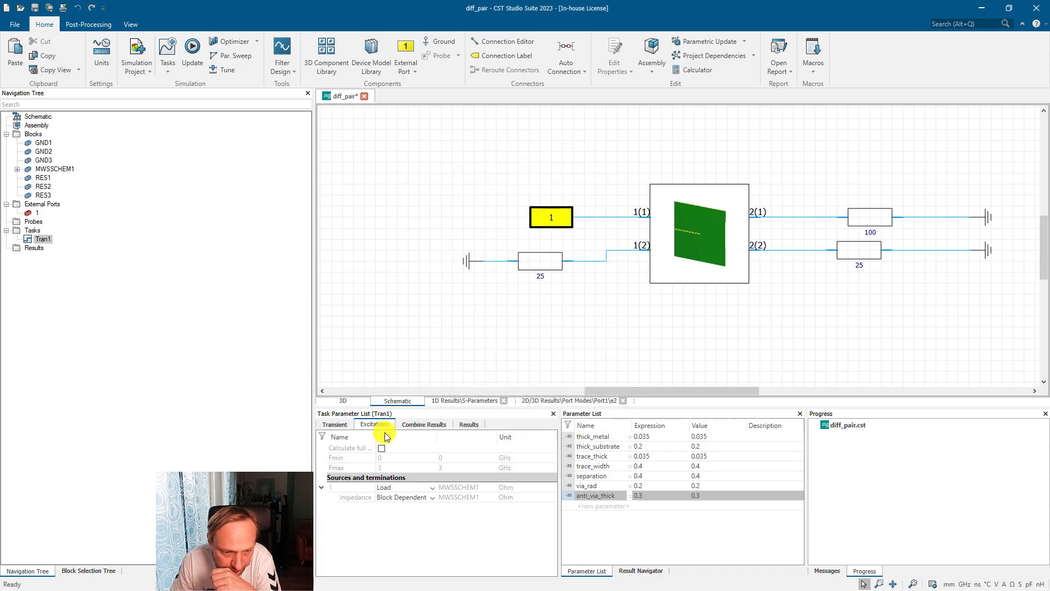
pyautogui.click(414, 485)
pyautogui.click(411, 502)
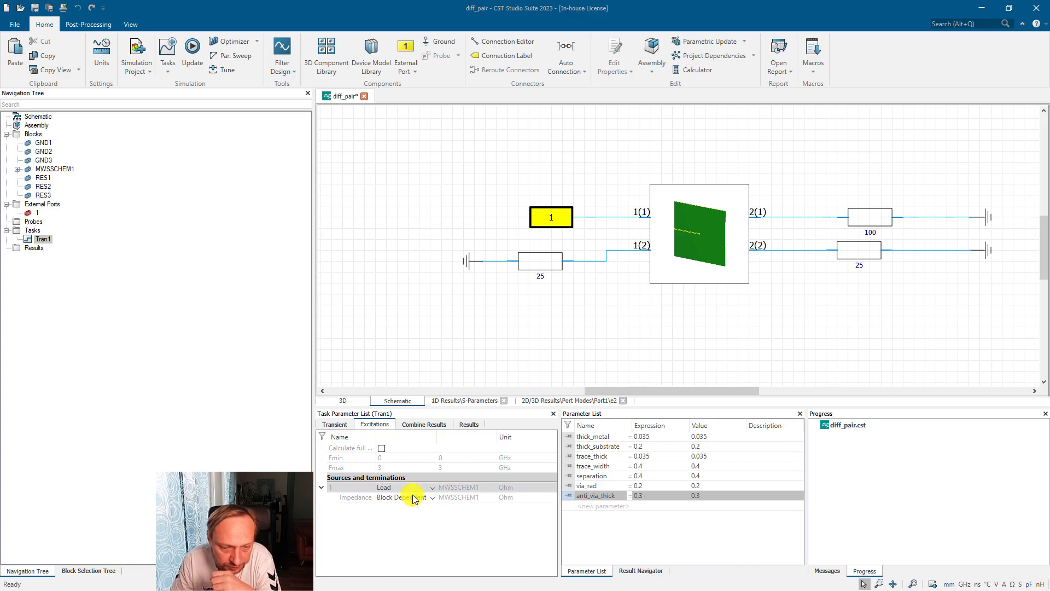
pyautogui.click(483, 237)
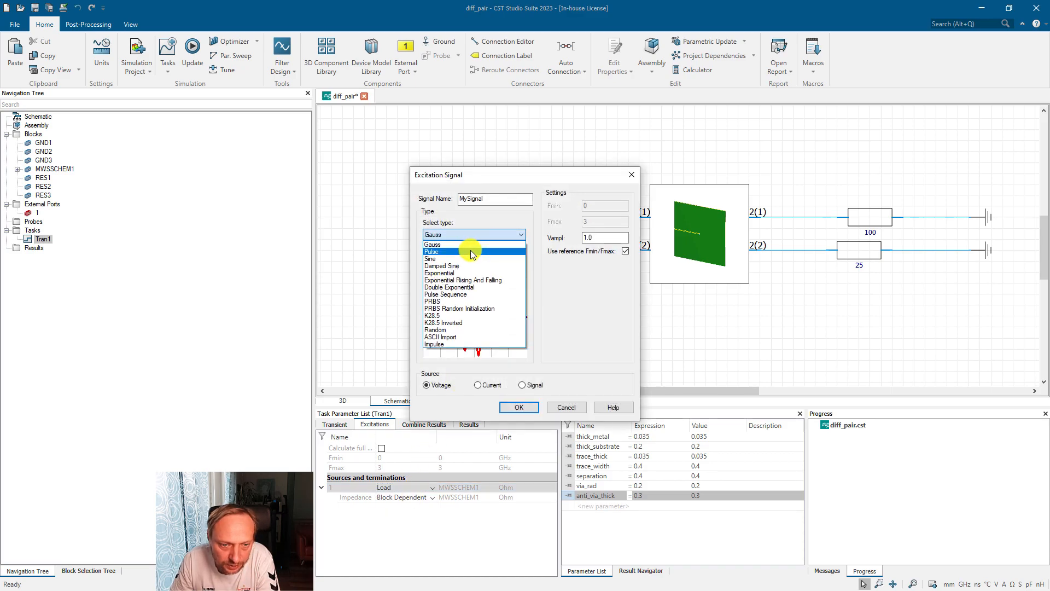
pyautogui.click(471, 250)
pyautogui.click(466, 234)
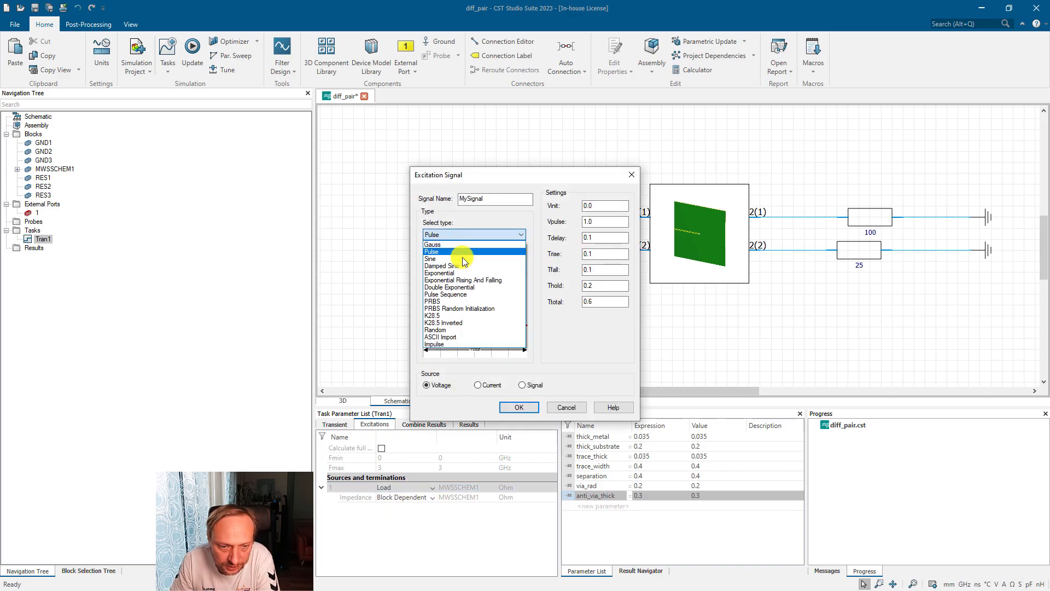
pyautogui.click(451, 301)
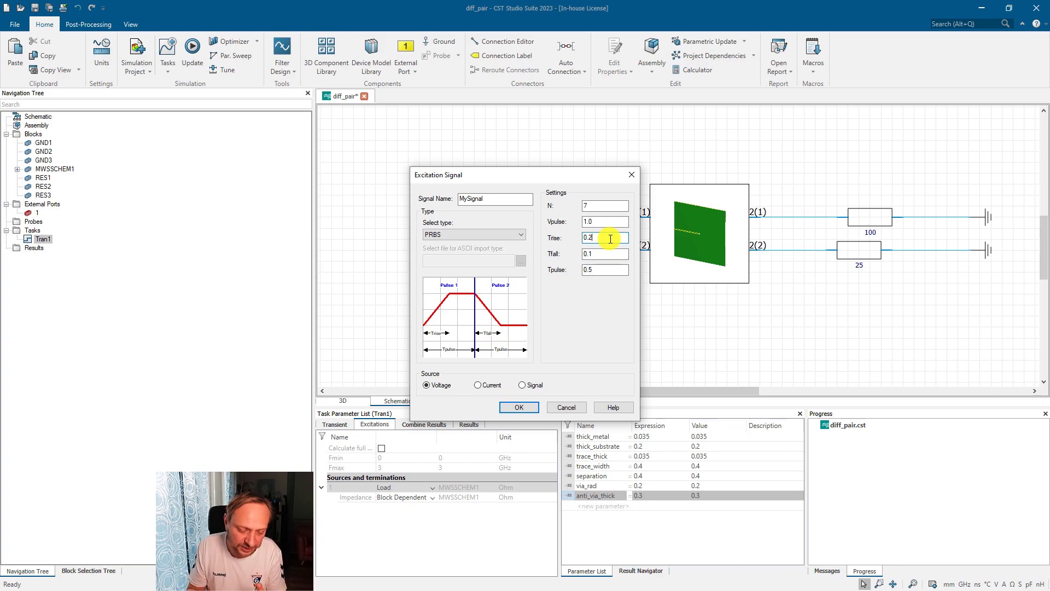
# Set the PRBS signal's Tfall to 0.2 and Tpulse to 2, and accept the excitation
pyautogui.click(611, 254)
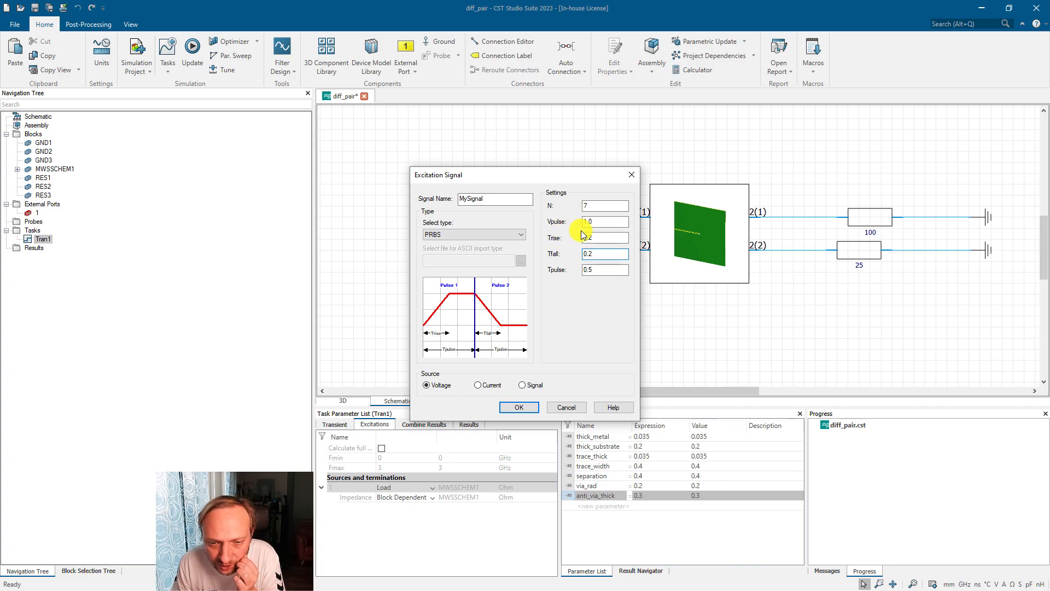
pyautogui.press('Tab')
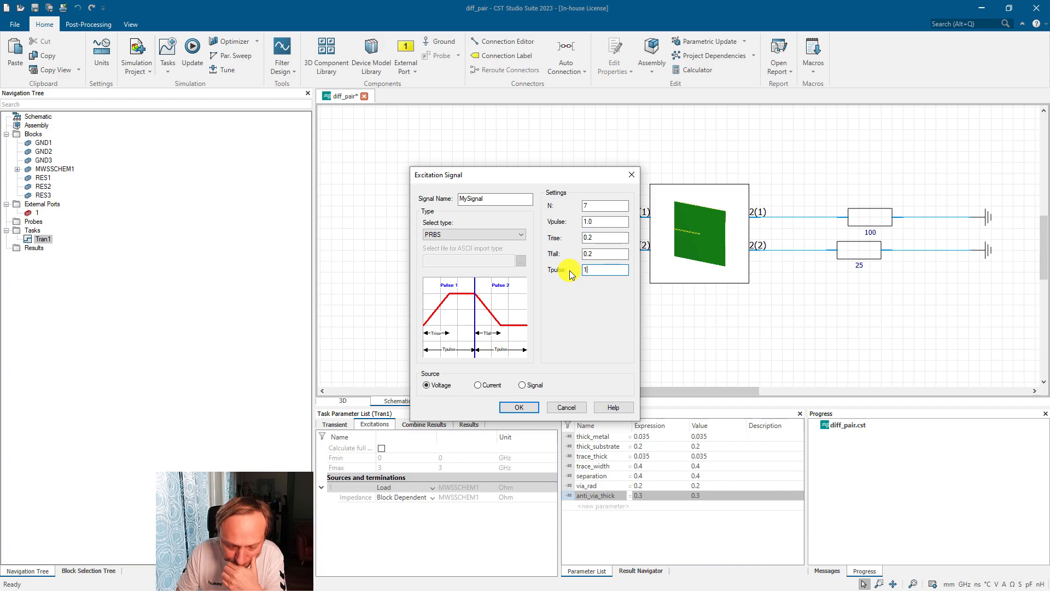
pyautogui.write('2')
pyautogui.press('Return')
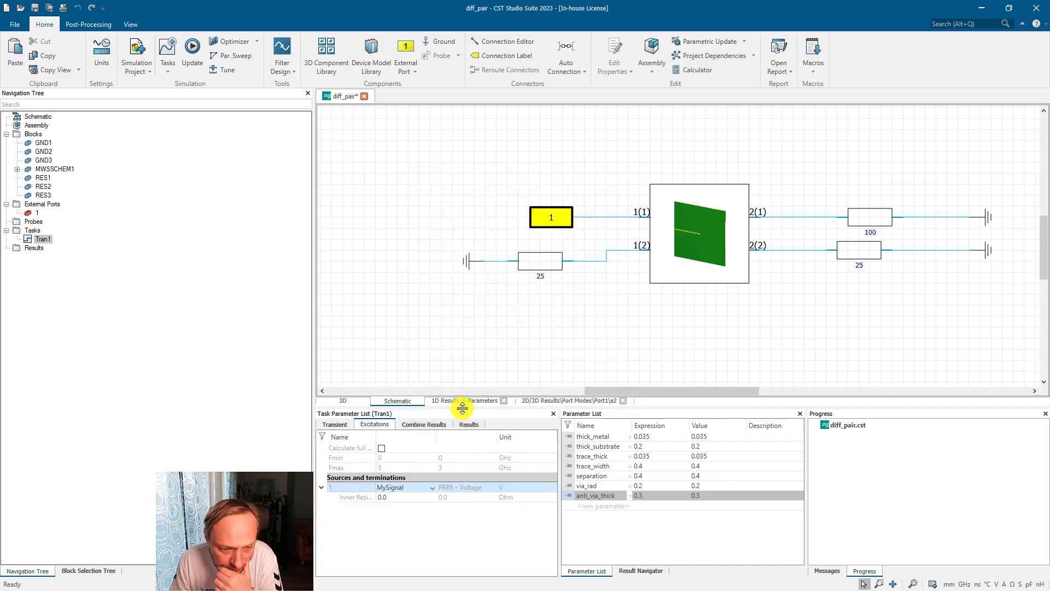
# Set the transient task's simulation time Tmax to 20
pyautogui.click(334, 424)
pyautogui.click(461, 478)
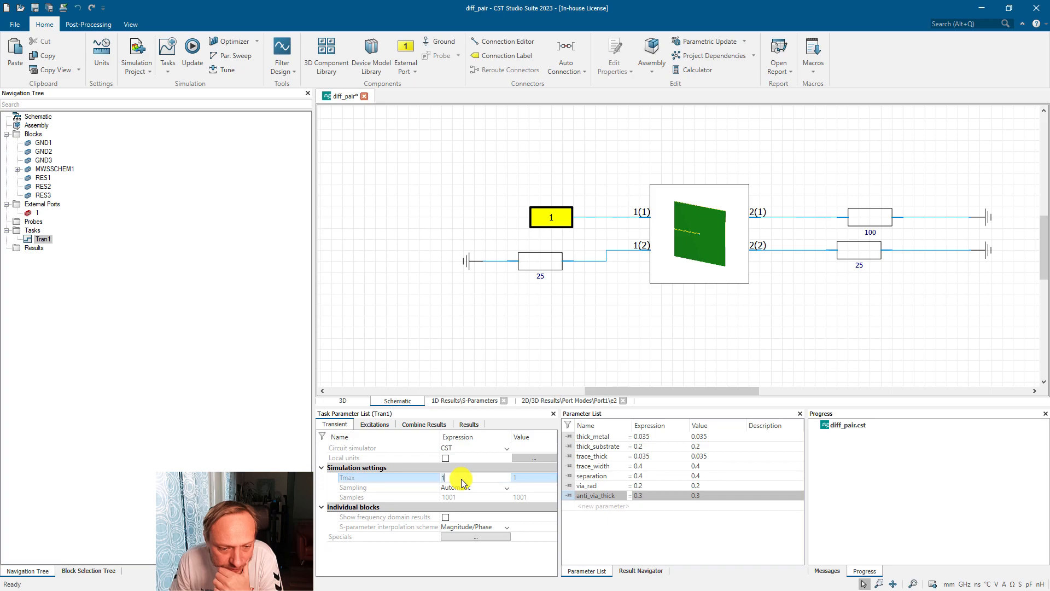
pyautogui.write('20')
pyautogui.press('Return')
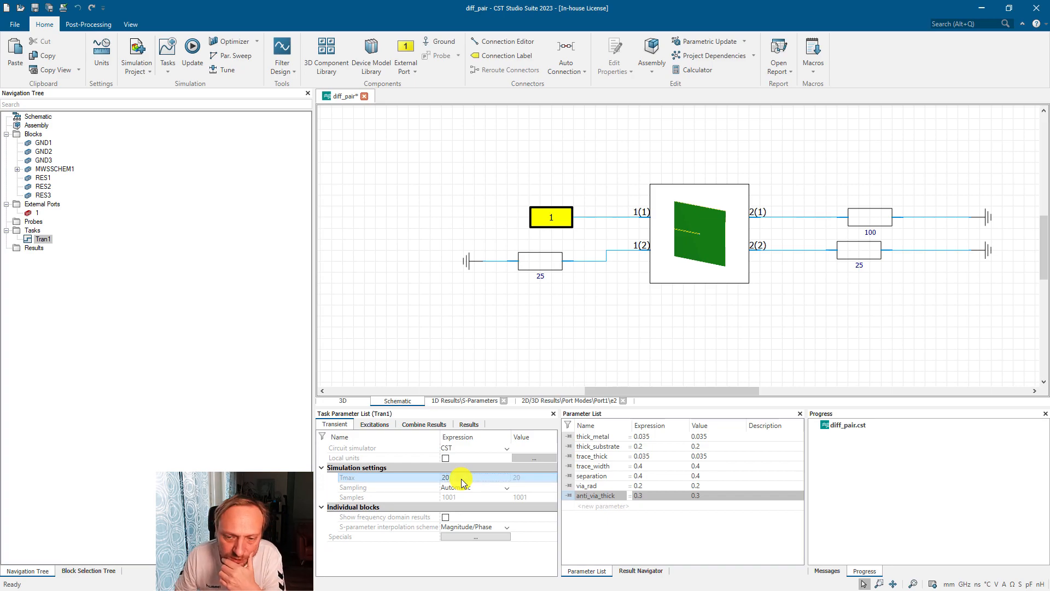
# Set the vector fitting method of the MWSSCHEM1 block to IdEM
pyautogui.click(693, 241)
pyautogui.scroll(-2, 503, 507)
pyautogui.click(494, 505)
pyautogui.click(474, 522)
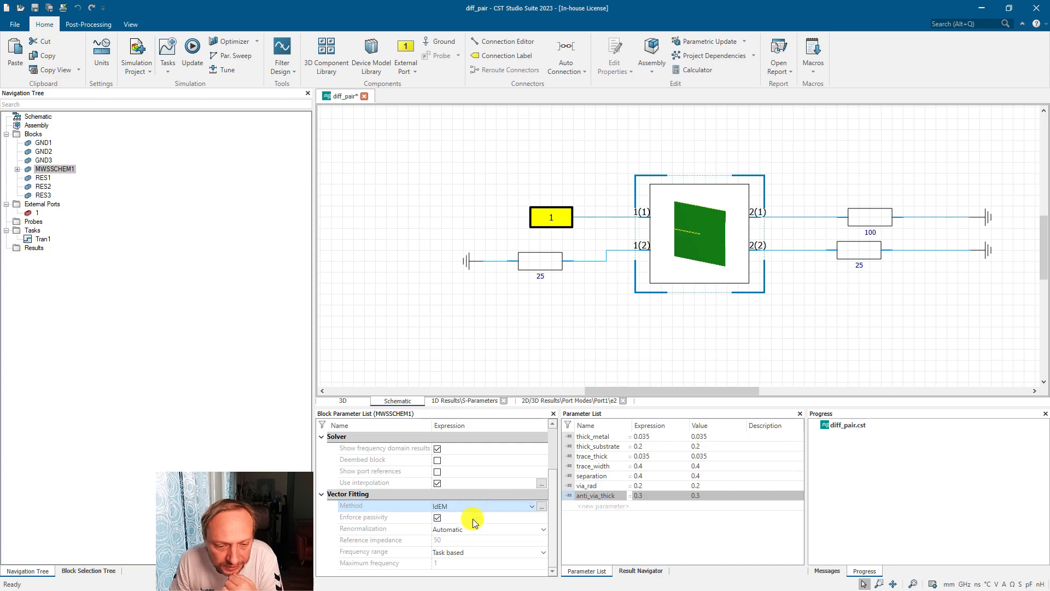
pyautogui.click(486, 363)
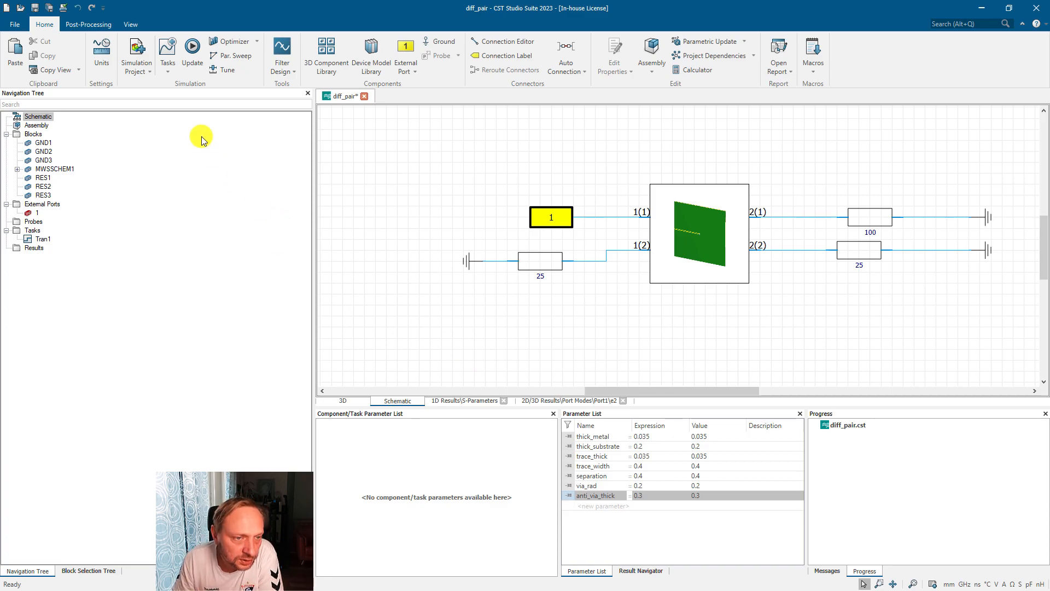
# Run the transient task and plot its time-domain voltages
pyautogui.click(191, 49)
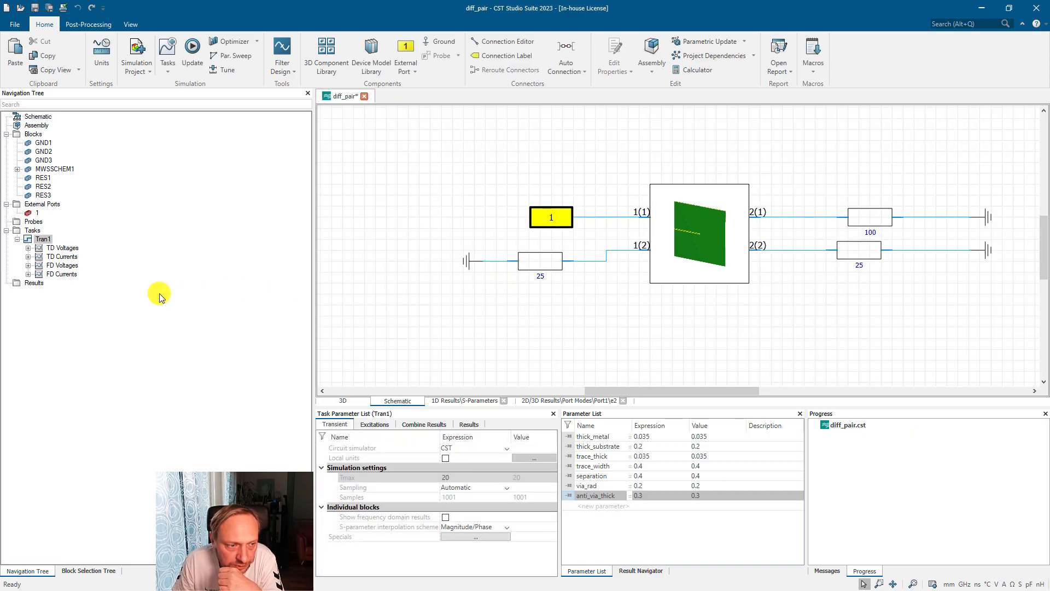
pyautogui.click(72, 247)
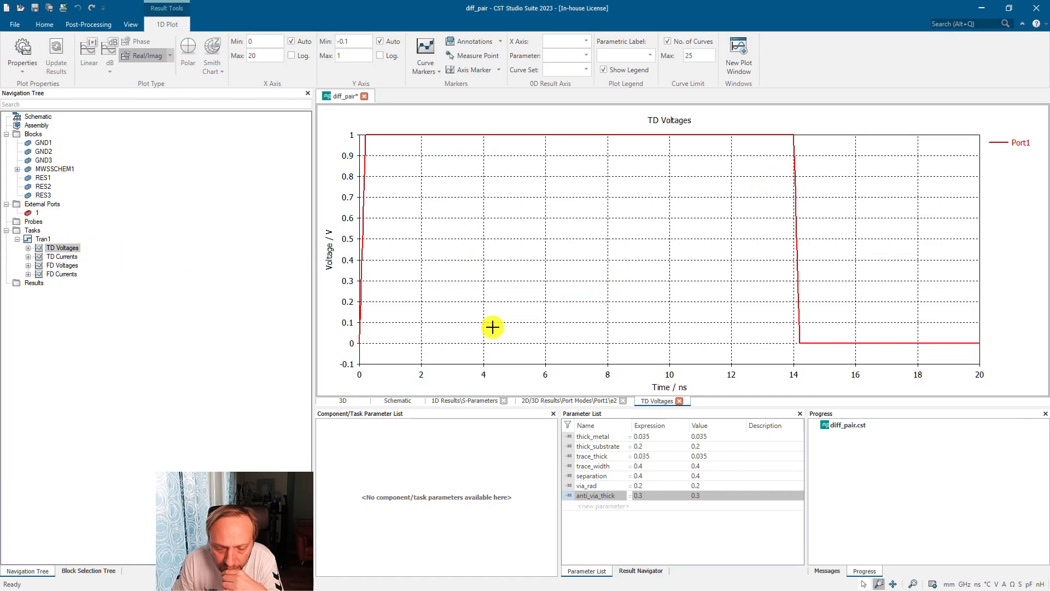
# Reopen the MySignal excitation of port 1 in the transient task and check its pulse settings
pyautogui.click(43, 239)
pyautogui.click(350, 400)
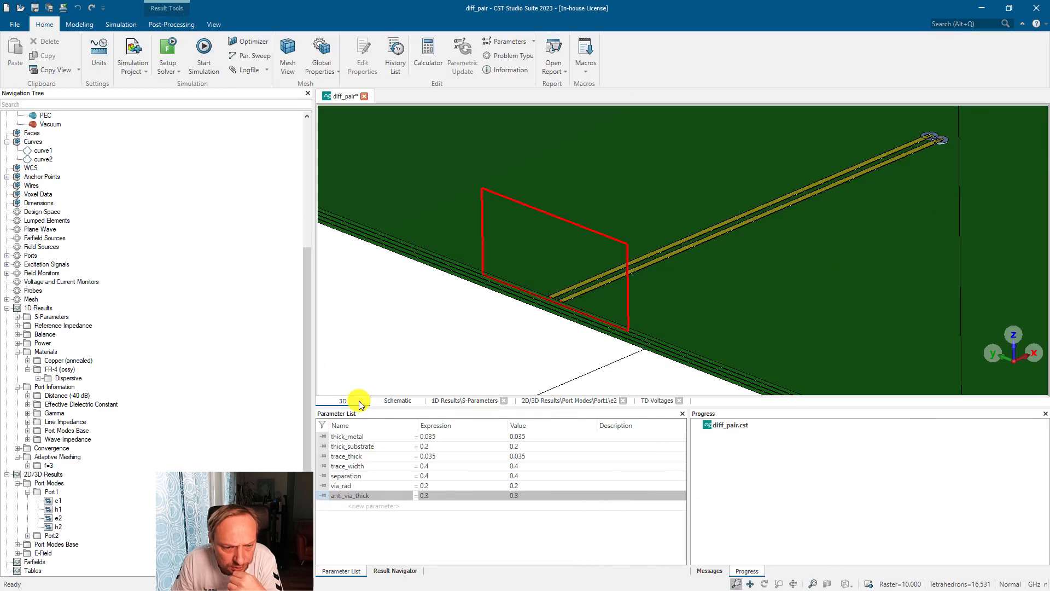
pyautogui.click(386, 400)
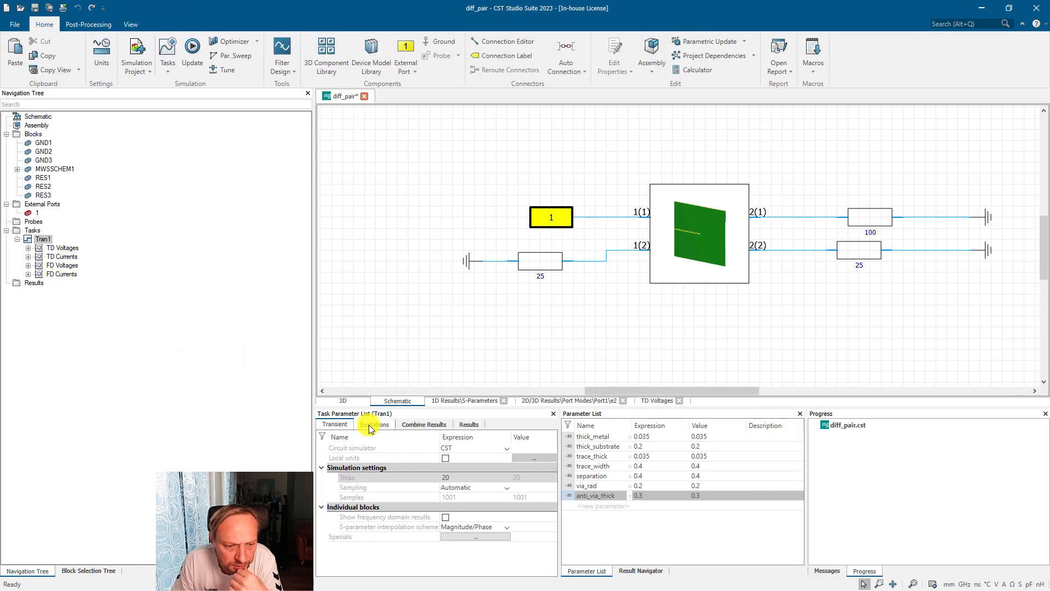
pyautogui.click(375, 425)
pyautogui.click(428, 492)
pyautogui.click(413, 511)
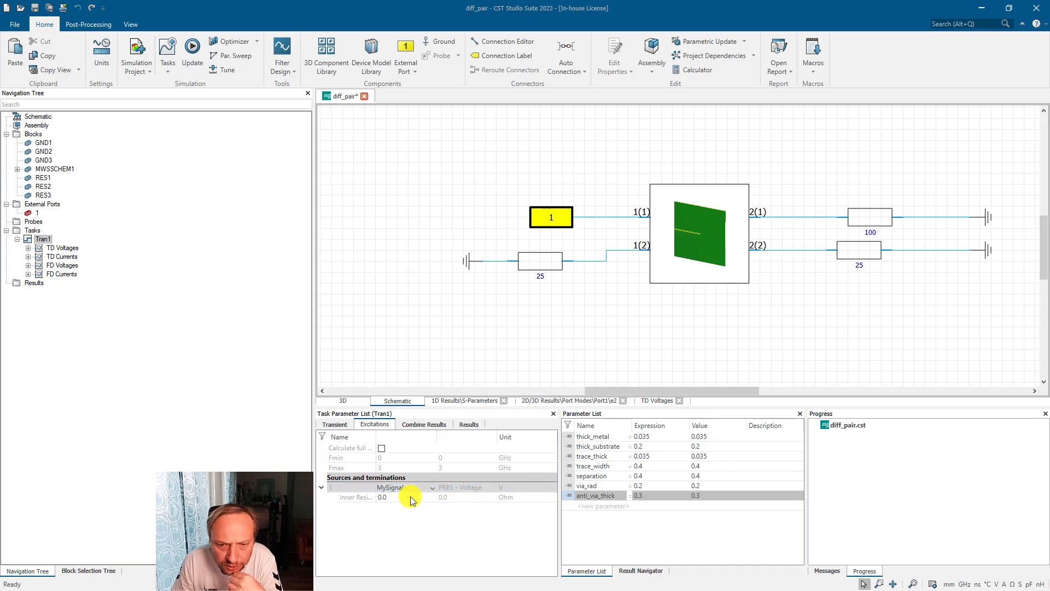
pyautogui.doubleClick(597, 270)
pyautogui.click(528, 407)
# Add probes on the connections at block pins 2(1), 2(2) and 1(2)
pyautogui.click(808, 219)
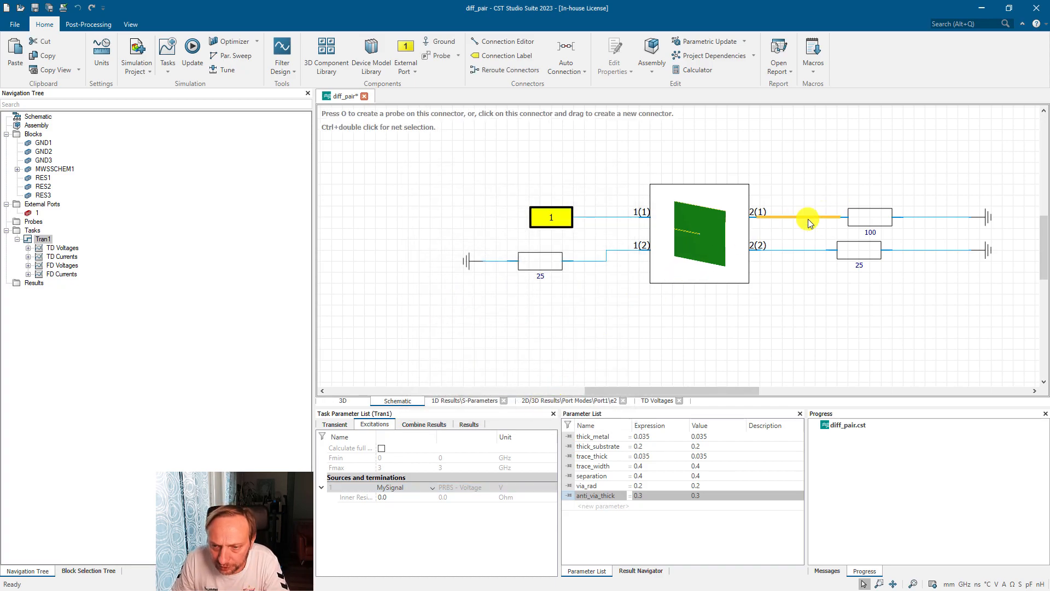
pyautogui.press('o')
pyautogui.click(804, 250)
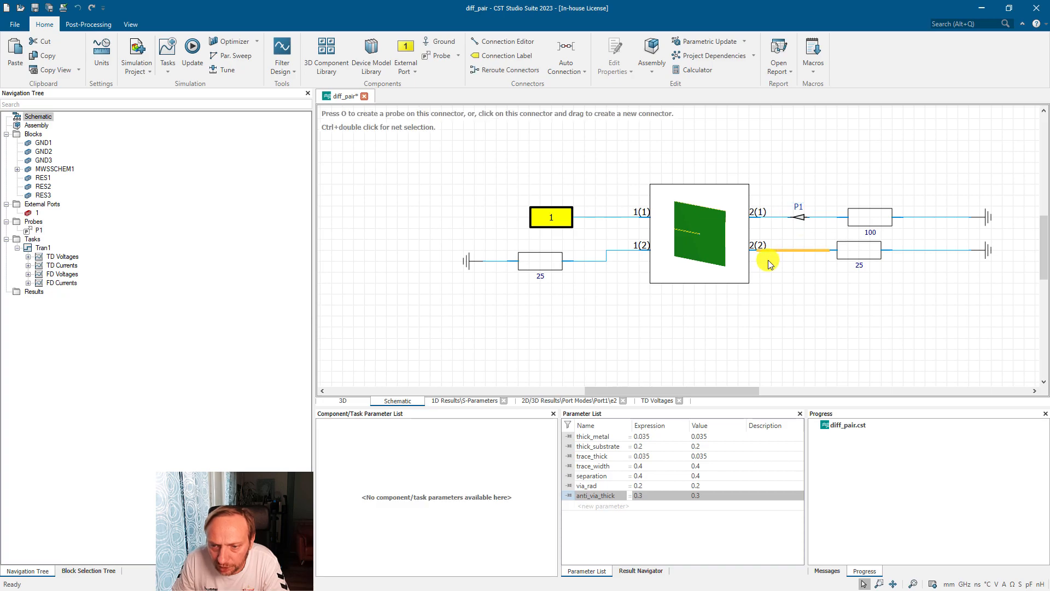
pyautogui.press('o')
pyautogui.click(607, 256)
pyautogui.press('o')
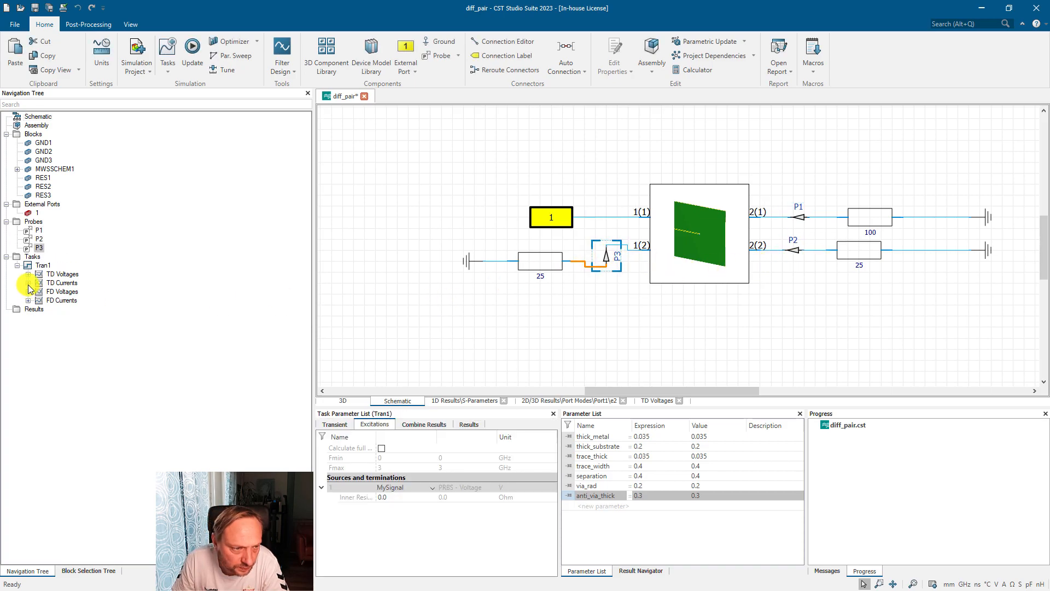
# Rename the probe P1 at pin 2(1) as diff_trans
pyautogui.click(39, 230)
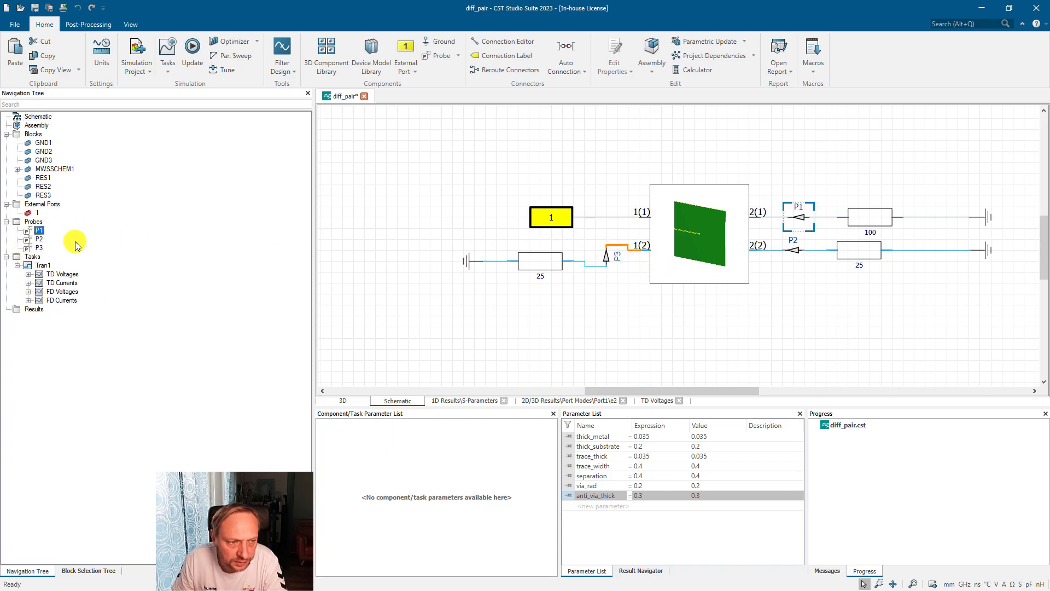
pyautogui.write('diff_')
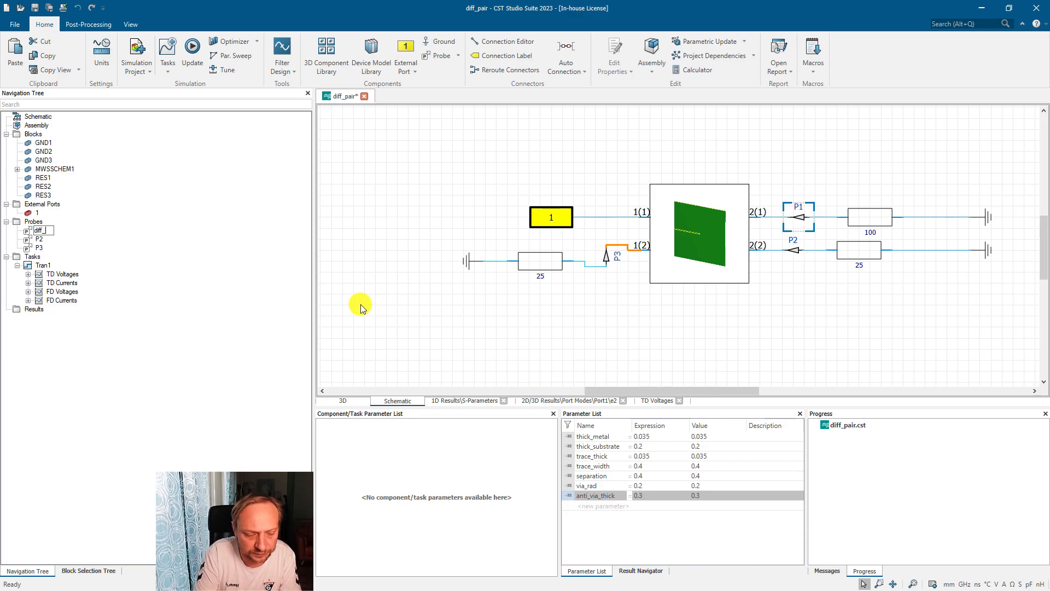
pyautogui.write('trans')
pyautogui.press('Return')
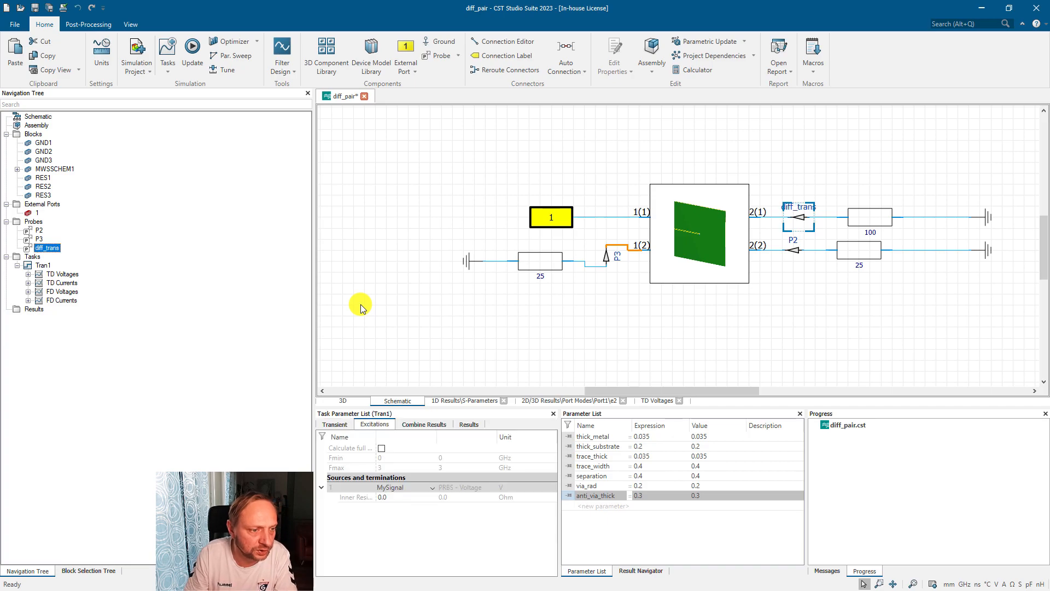
# Rename the probe P2 at pin 2(2) as com_trans and the probe P3 at pin 1(2) as com_ref
pyautogui.press('F2')
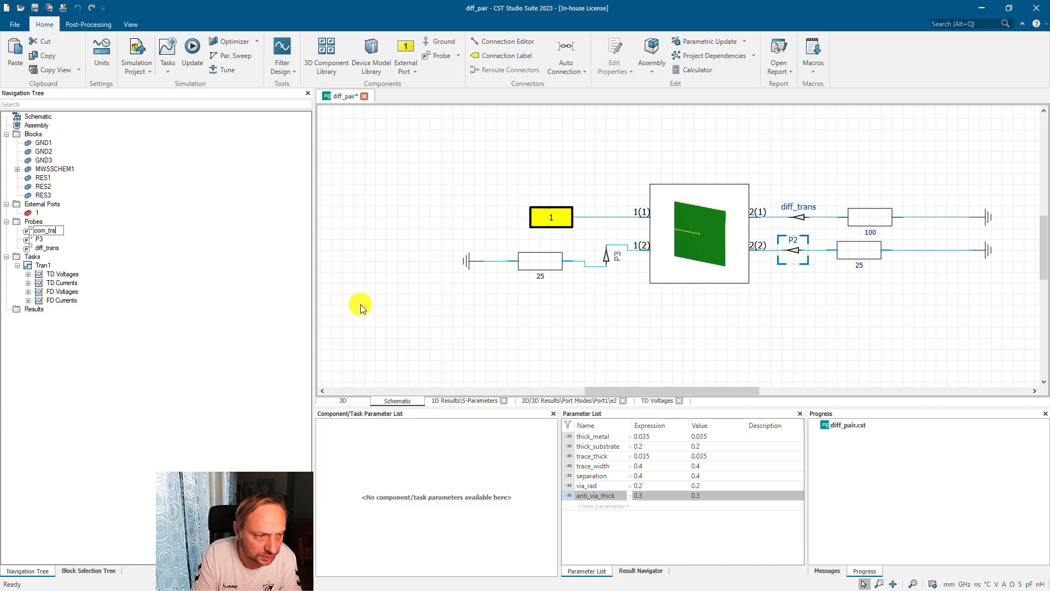
pyautogui.write('com_trans')
pyautogui.press('Return')
pyautogui.press('F2')
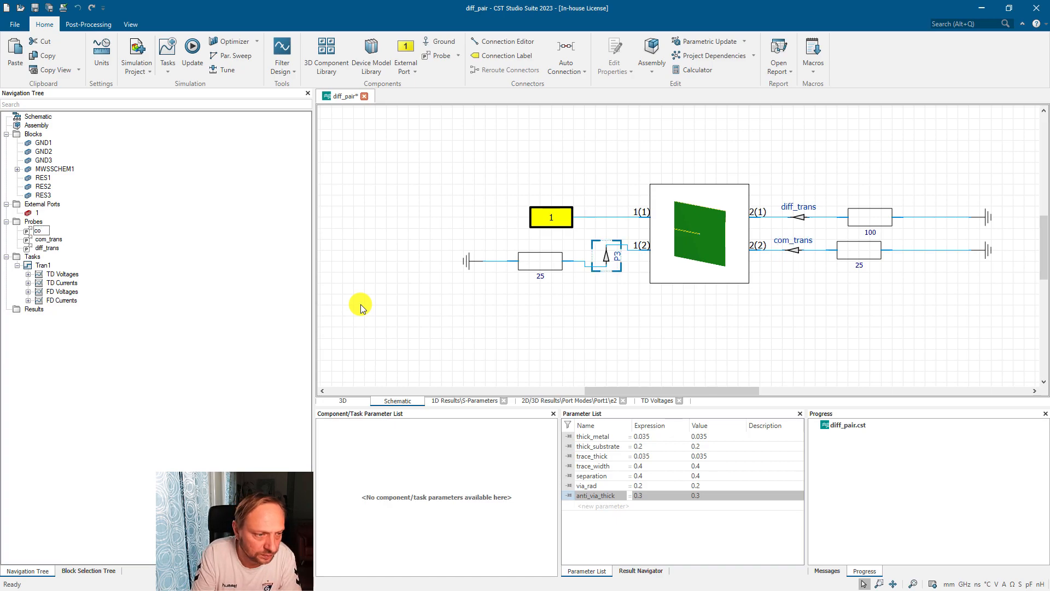
pyautogui.write('com_re')
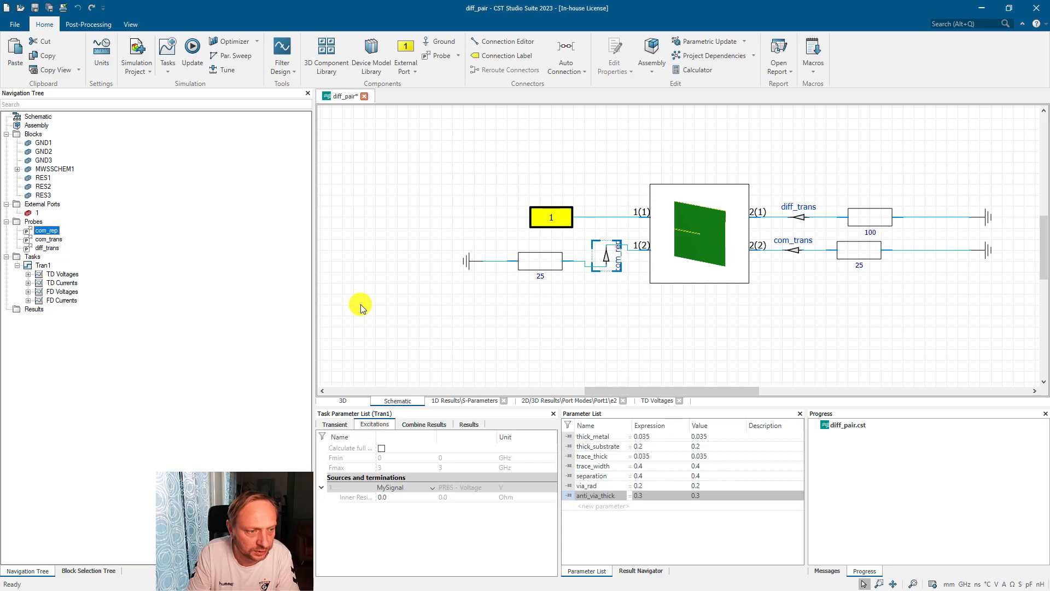
pyautogui.write('f')
pyautogui.press('Return')
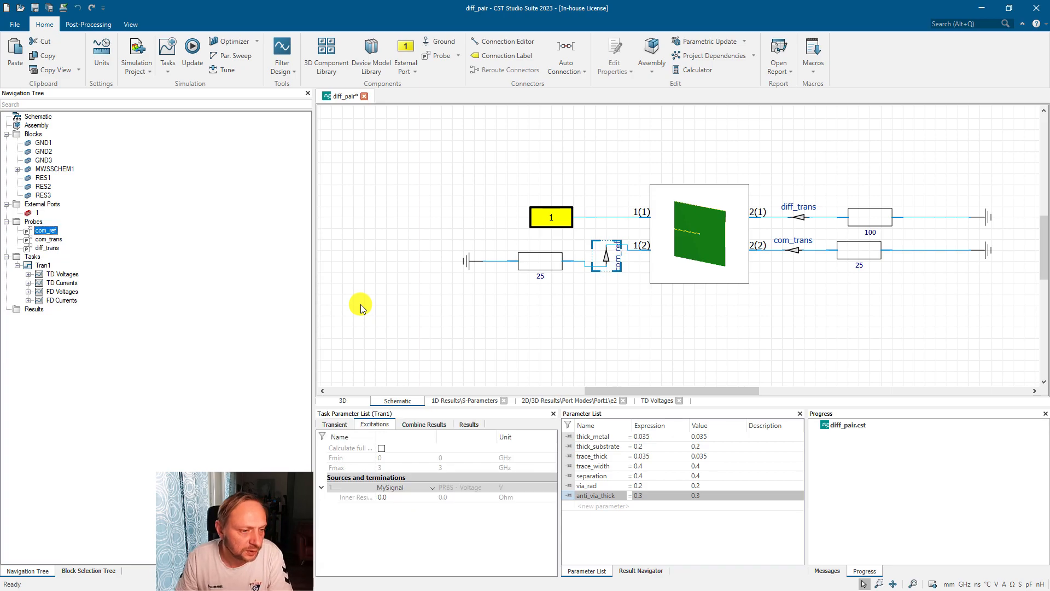
# Set Tmax of the transient task to 200 and run the task again
pyautogui.click(43, 265)
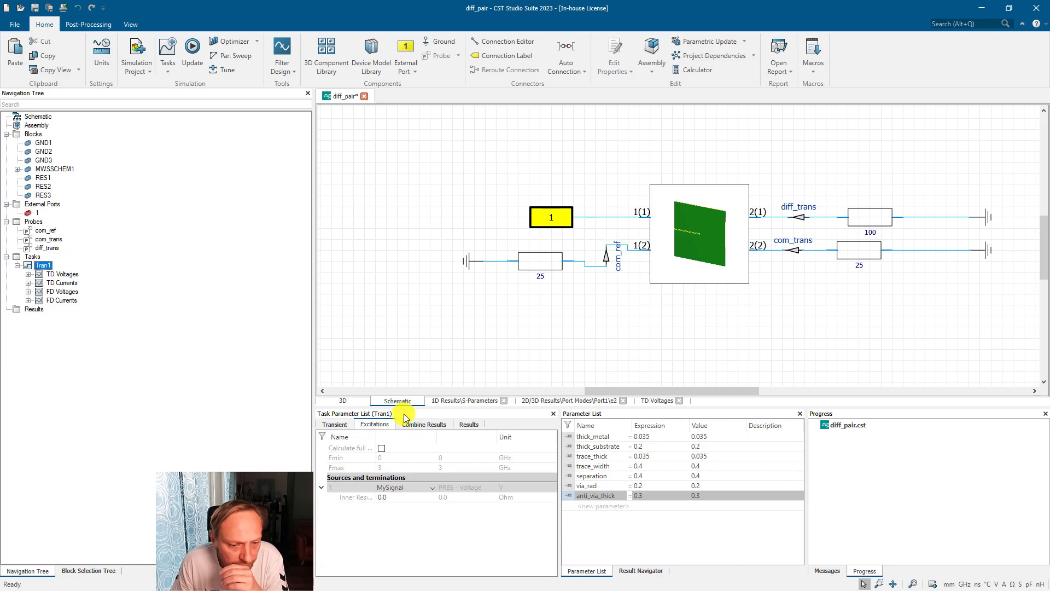
pyautogui.click(334, 425)
pyautogui.click(473, 480)
pyautogui.write('200')
pyautogui.press('Return')
pyautogui.click(192, 51)
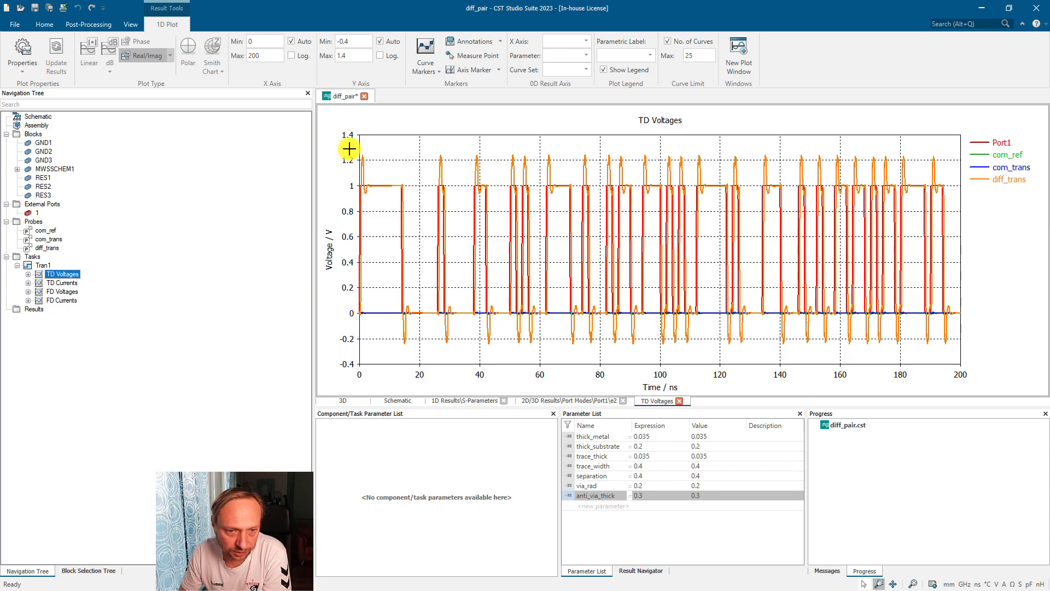
# Inspect the first pulse in the time-domain voltage plot with the diff_trans curve highlighted
pyautogui.moveTo(350, 153); pyautogui.dragTo(431, 362)
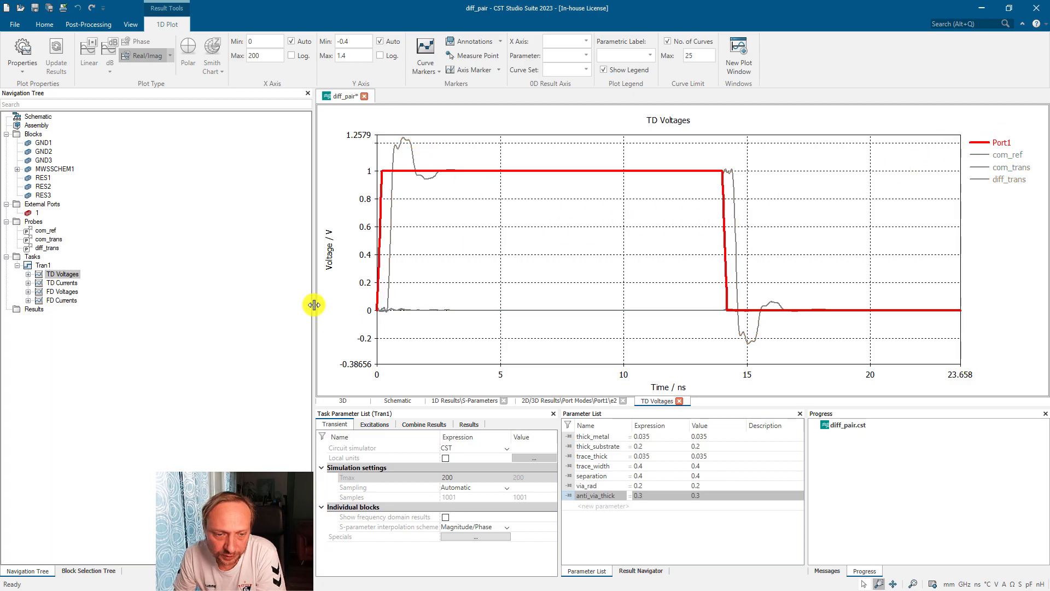
pyautogui.click(1021, 176)
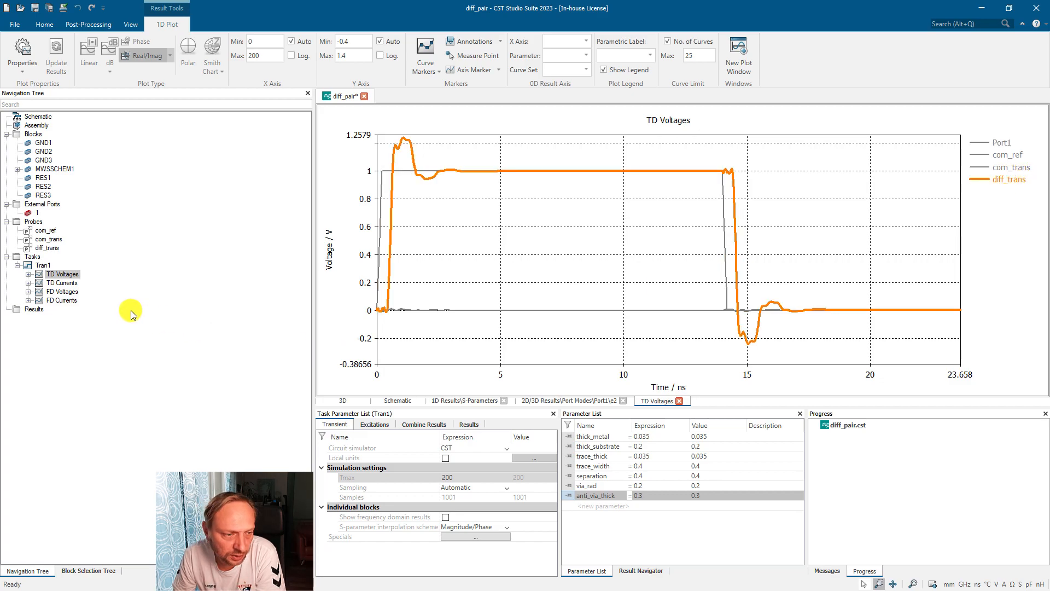
# Plot the com_ref and com_trans time-domain voltages together and read the task's messages
pyautogui.click(28, 274)
pyautogui.click(72, 291)
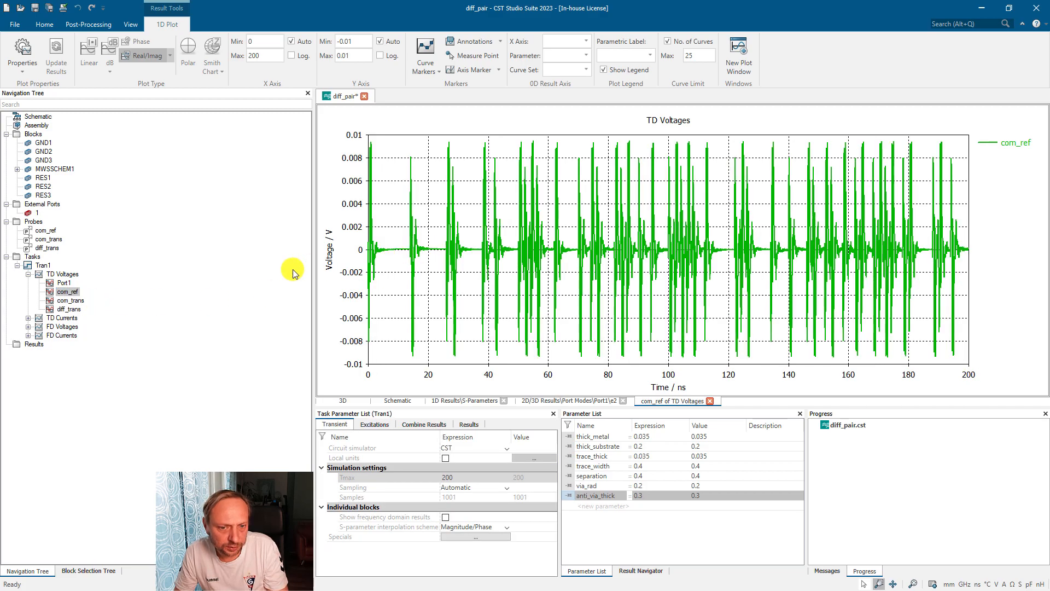
pyautogui.keyDown('ctrl'); pyautogui.click(71, 301); pyautogui.keyUp('ctrl')
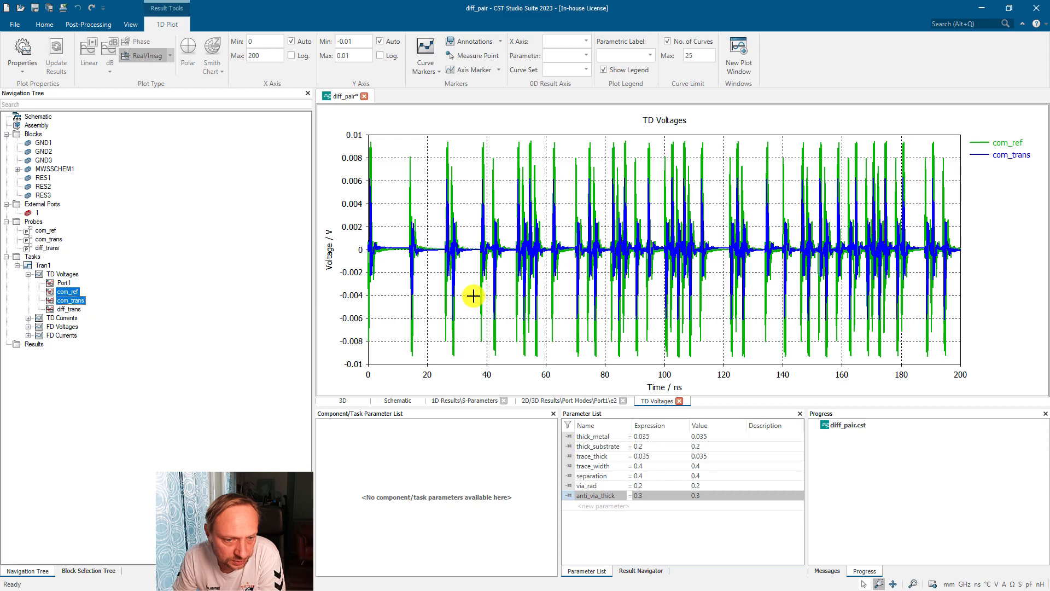
pyautogui.click(827, 570)
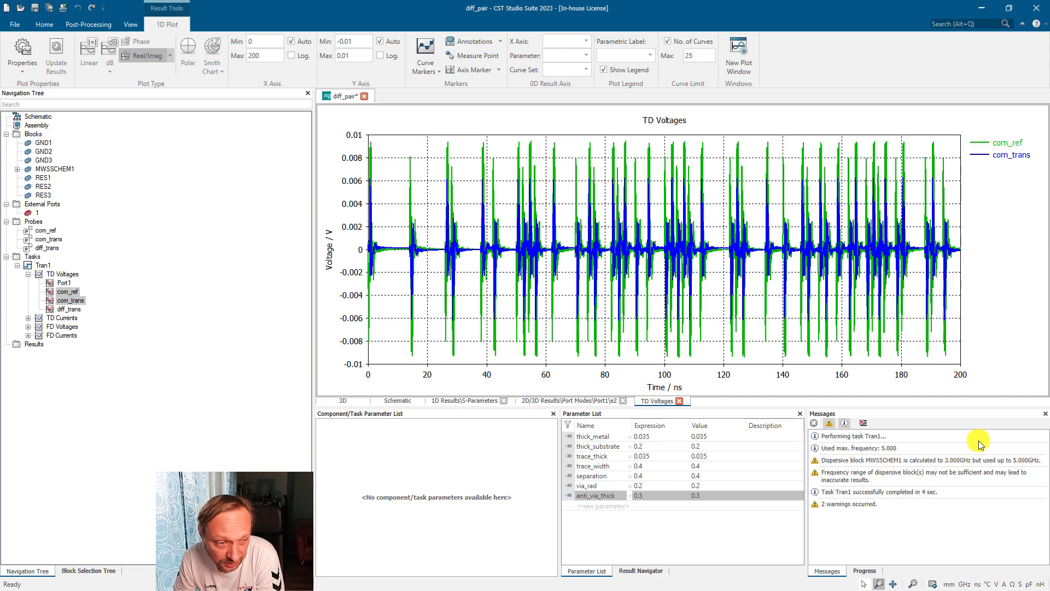
# Set Trise and Tfall of the MySignal PRBS excitation to 0.4 and accept the change
pyautogui.click(43, 265)
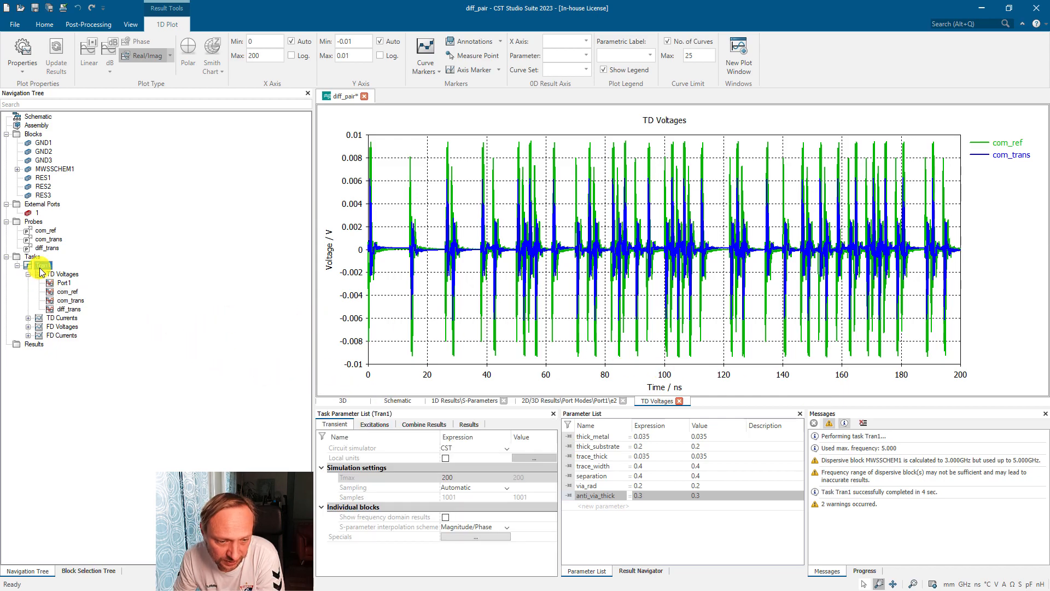
pyautogui.click(372, 426)
pyautogui.click(411, 487)
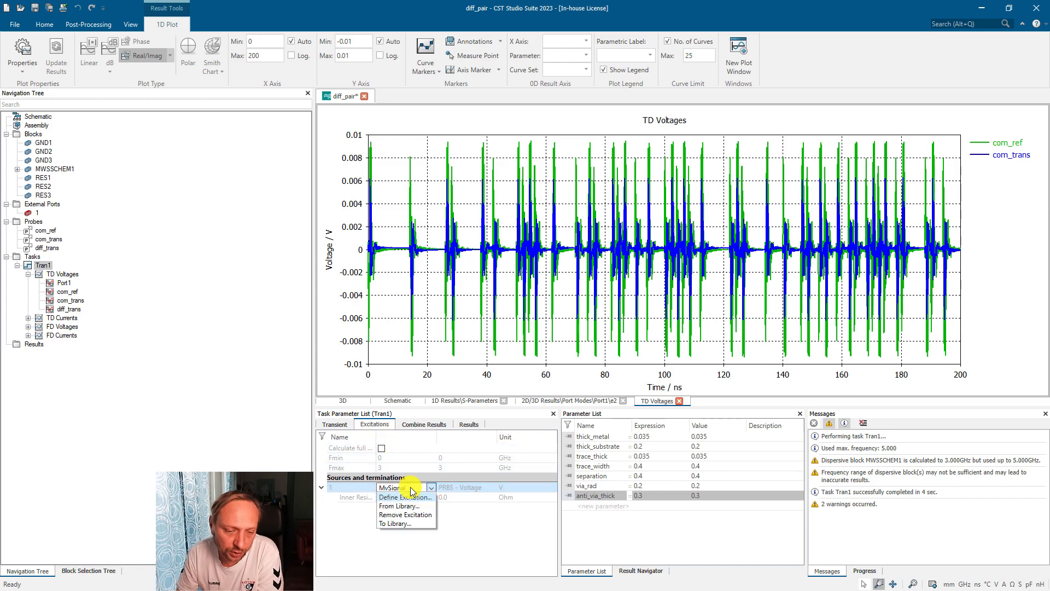
pyautogui.click(407, 497)
pyautogui.click(611, 238)
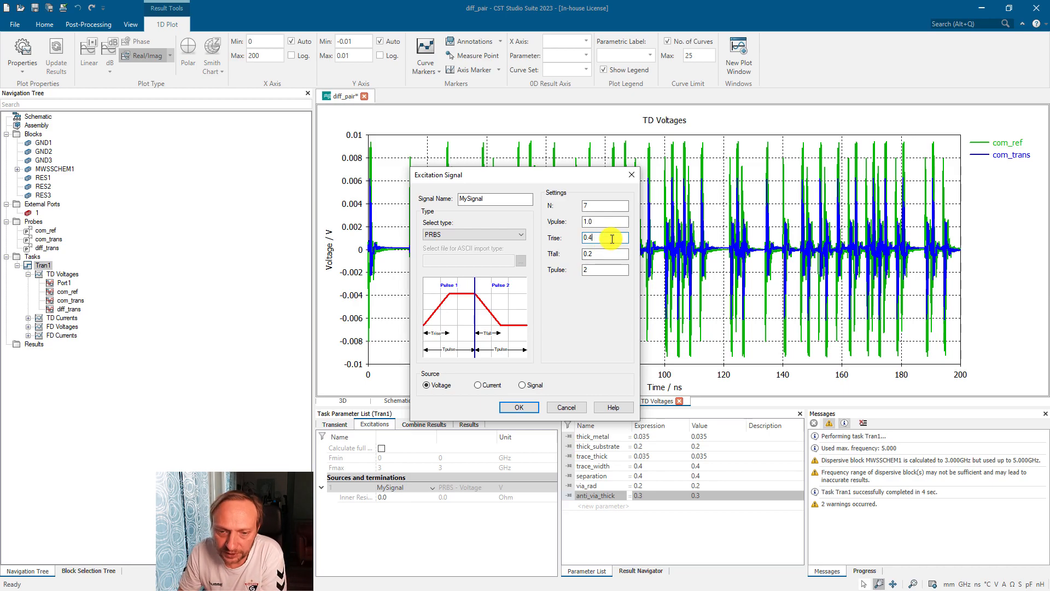
pyautogui.click(610, 253)
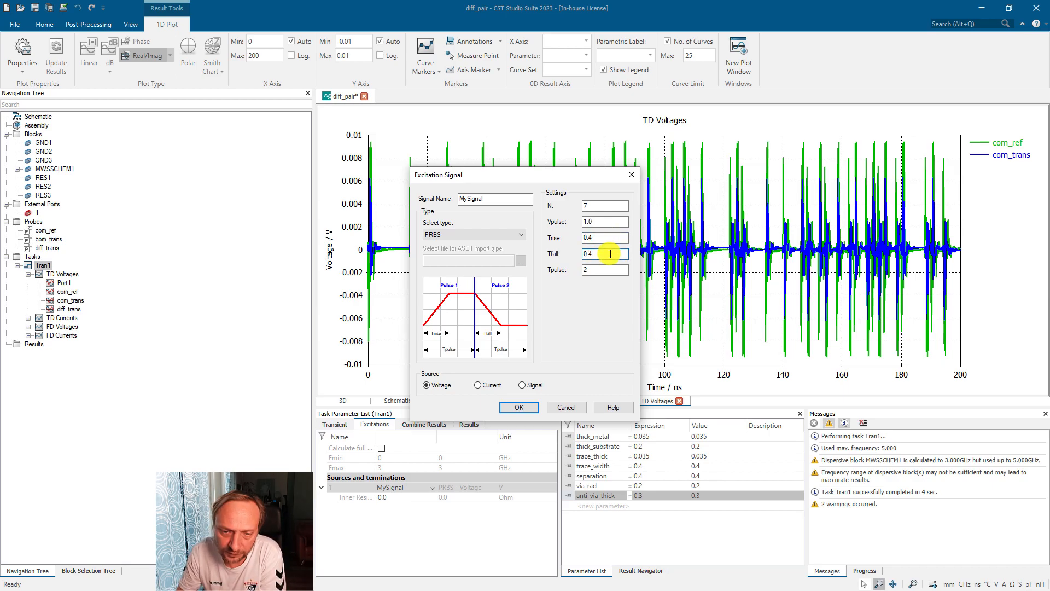
pyautogui.write('4')
pyautogui.click(517, 406)
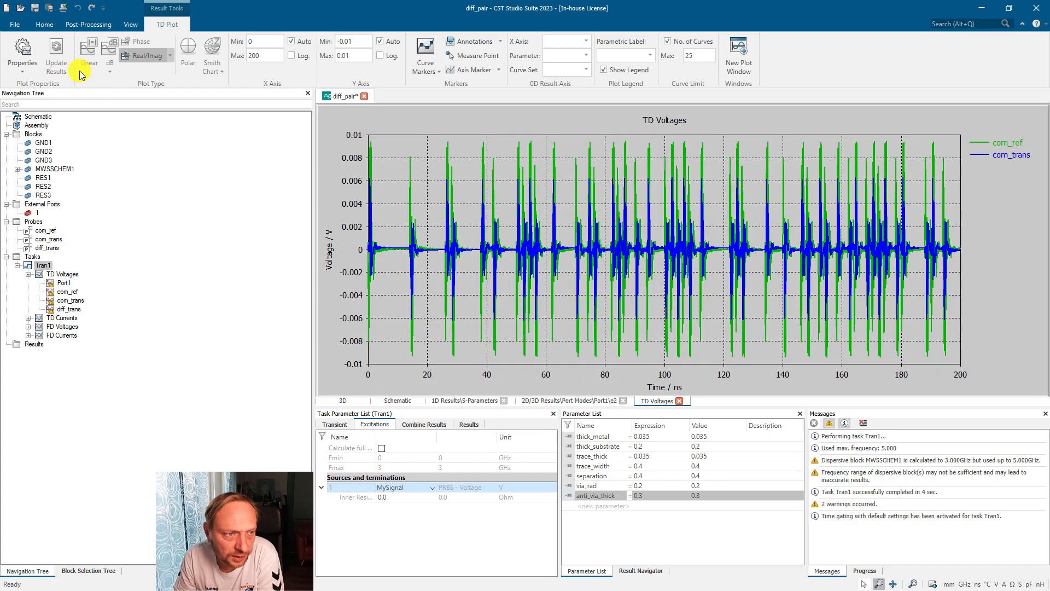
# Rerun the transient task and view the time-domain voltage of diff_trans, followed by all voltages together
pyautogui.click(44, 24)
pyautogui.click(192, 50)
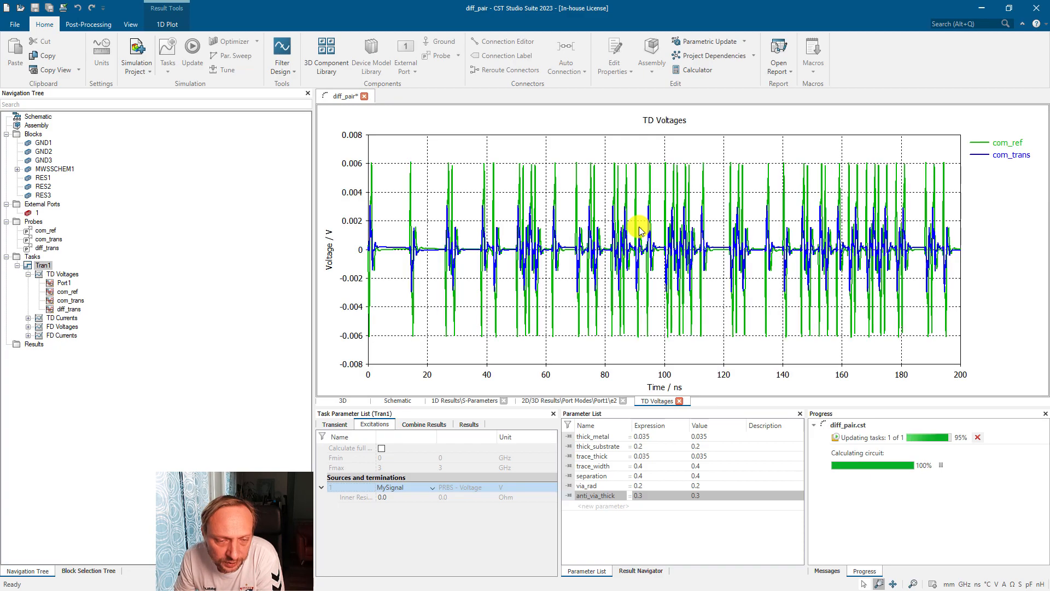
pyautogui.click(67, 309)
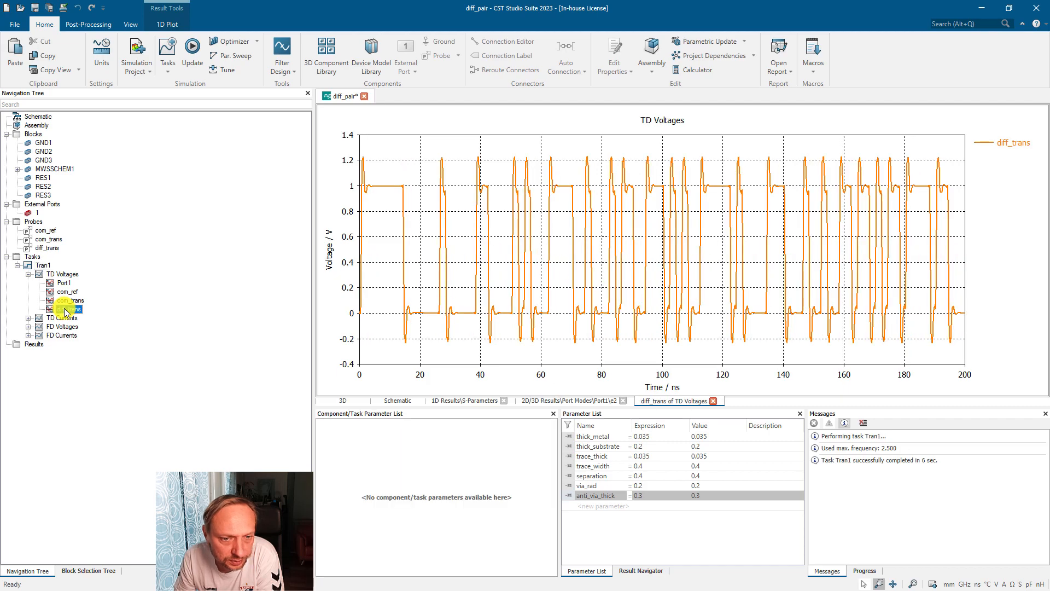
pyautogui.click(65, 274)
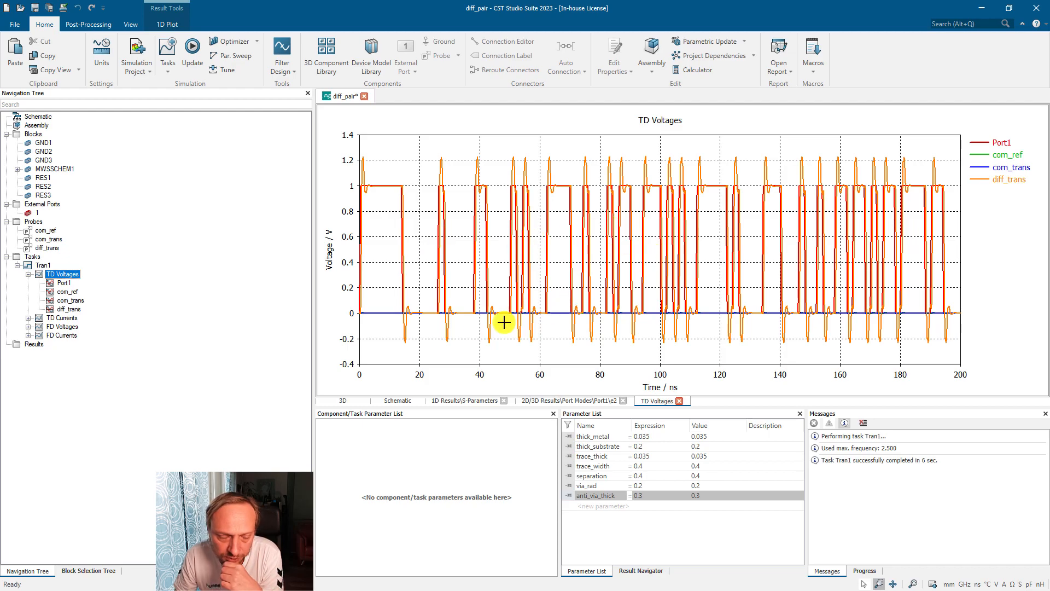
# Add a new transient simulation task to the schematic's task list
pyautogui.click(18, 265)
pyautogui.rightClick(34, 258)
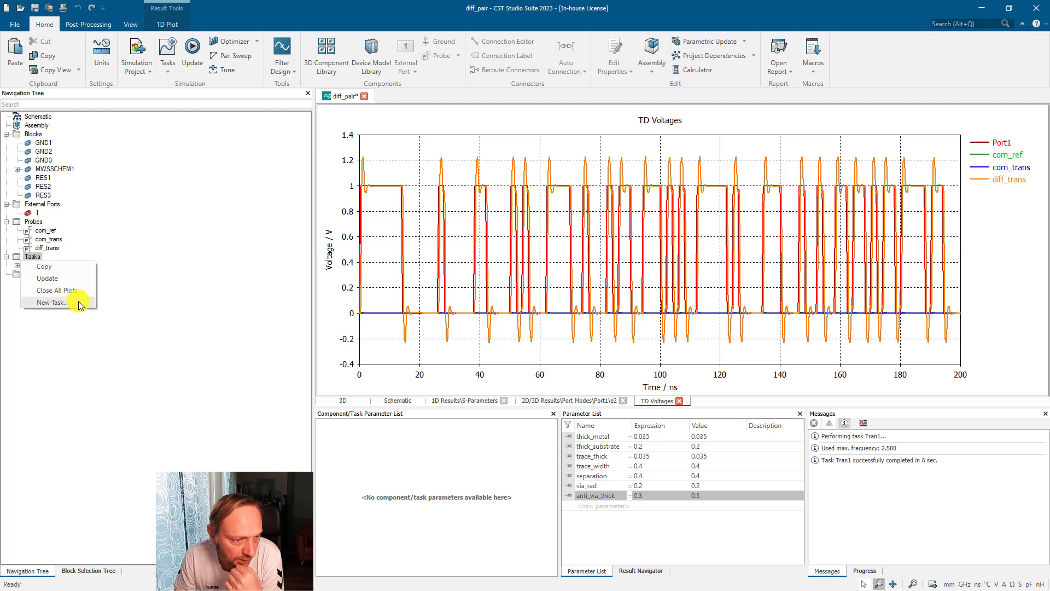
pyautogui.click(55, 302)
pyautogui.doubleClick(480, 218)
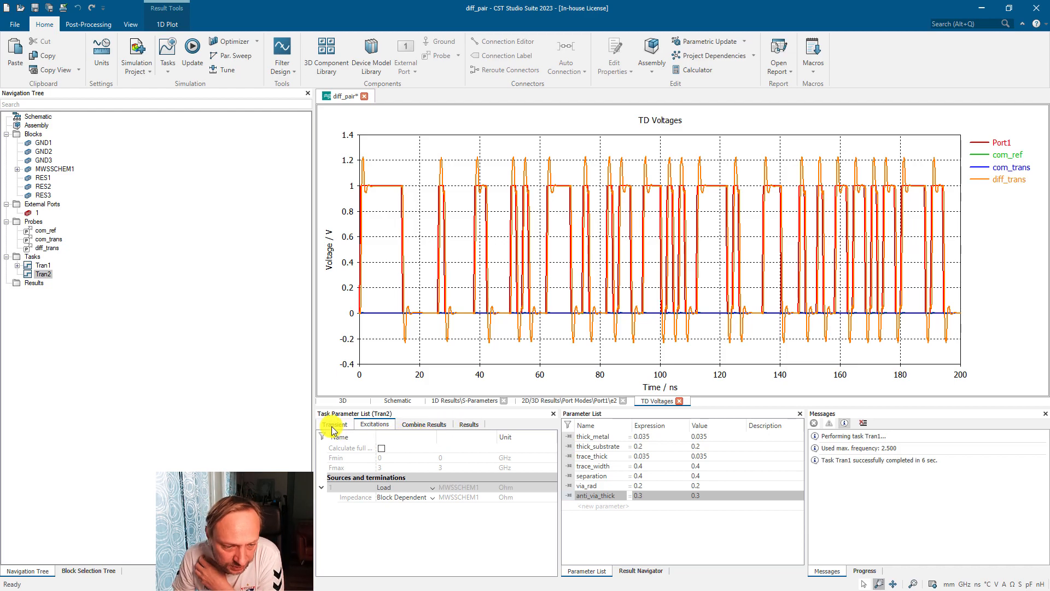
# Assign port 1 of the Tran2 task a Pulse voltage excitation named MySignal with Tdelay 0, Trise 0.4, Tfall 0.4 and Thold 20
pyautogui.click(399, 488)
pyautogui.click(407, 497)
pyautogui.click(472, 235)
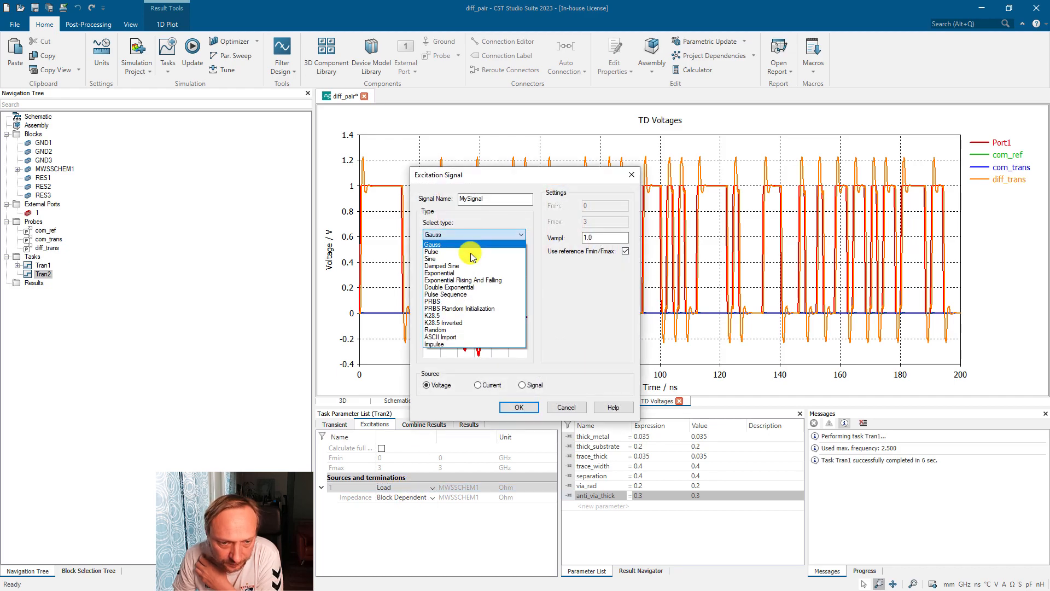
pyautogui.click(470, 253)
pyautogui.click(600, 239)
pyautogui.moveTo(599, 240); pyautogui.dragTo(571, 241)
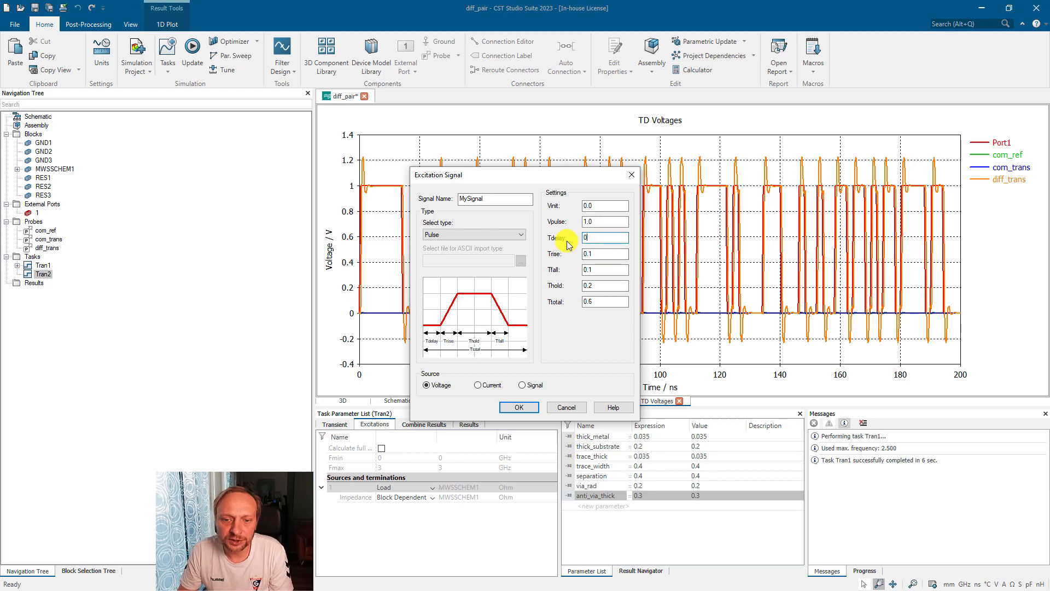
pyautogui.click(597, 253)
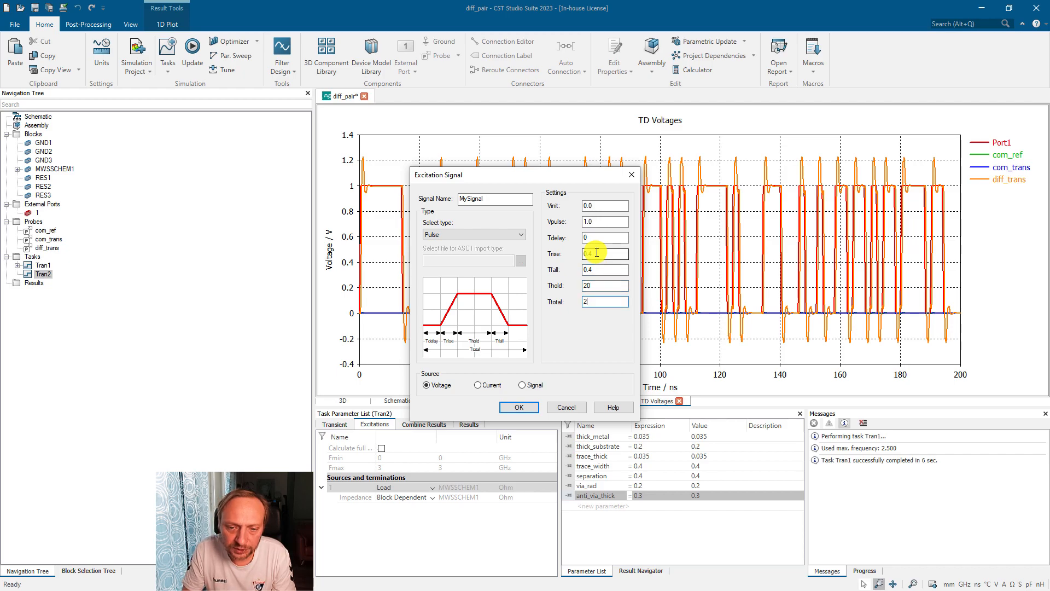
pyautogui.press('Return')
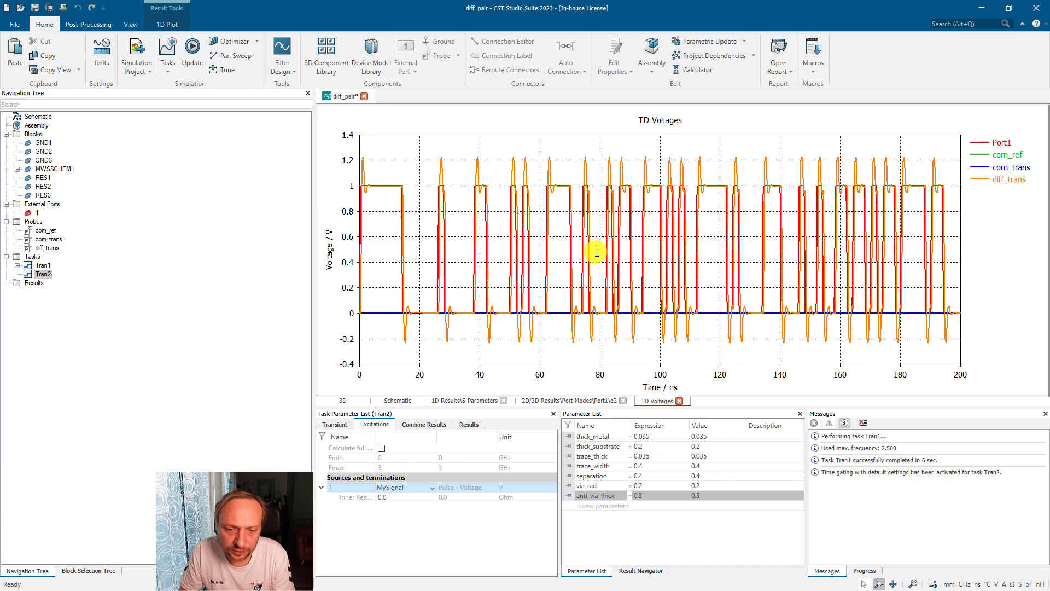
# Set Tmax of the Tran2 task to 20, then run it and plot its time-domain voltages
pyautogui.click(342, 424)
pyautogui.click(466, 478)
pyautogui.write('20')
pyautogui.press('Return')
pyautogui.rightClick(44, 275)
pyautogui.click(65, 336)
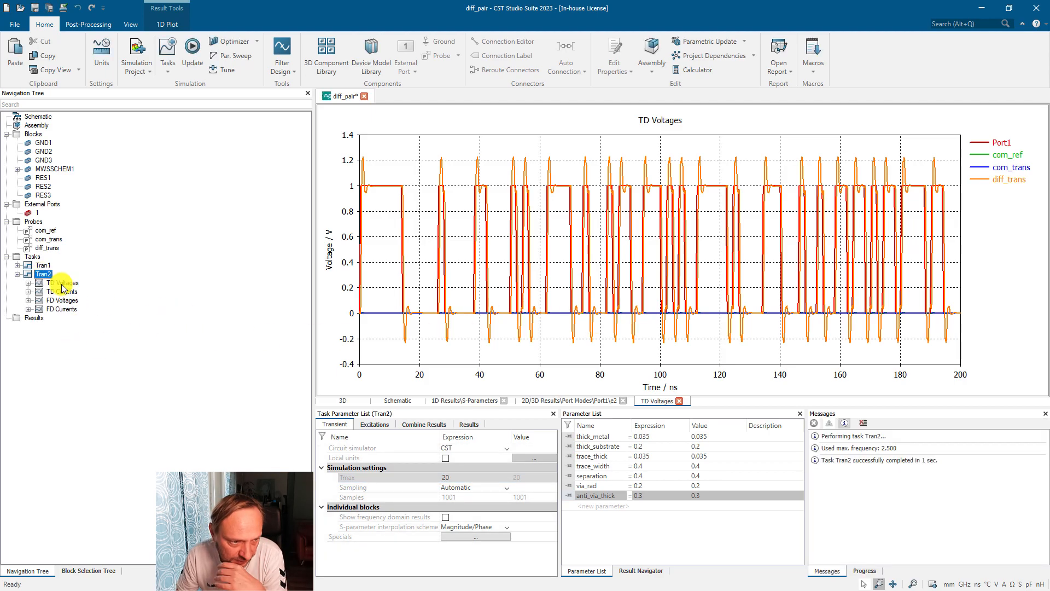
pyautogui.click(62, 283)
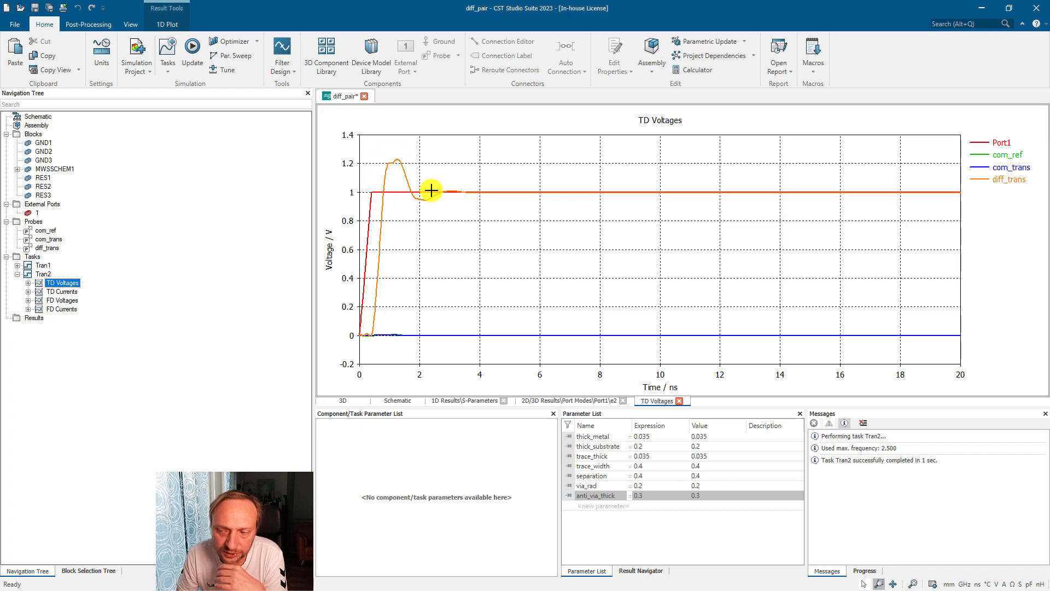
# Create a statistical eye diagram with a 5 ns unit interval, using a step response loaded as a time signal
pyautogui.click(110, 25)
pyautogui.click(169, 54)
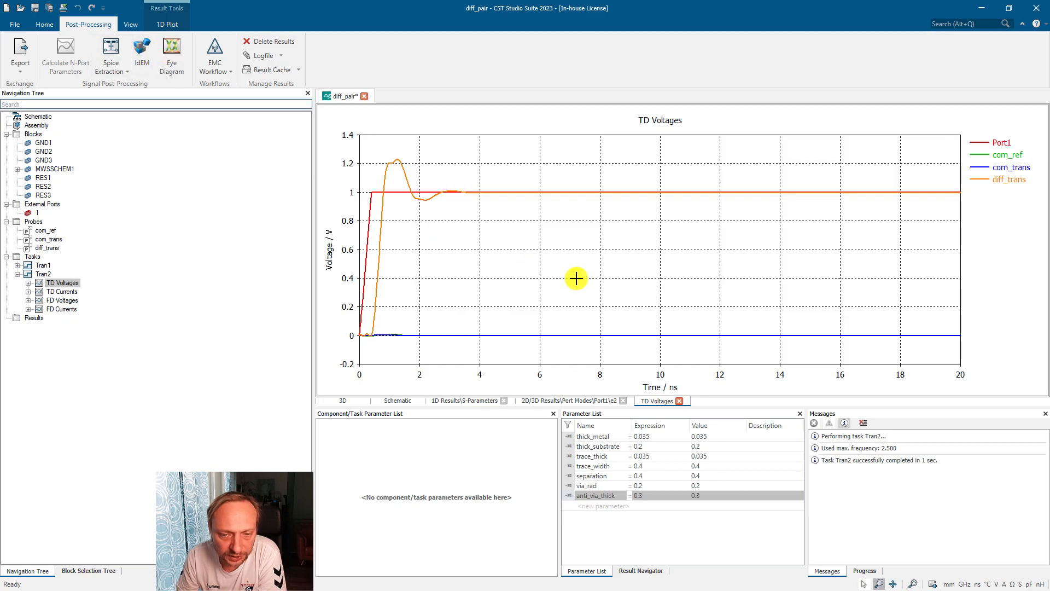
pyautogui.click(440, 214)
pyautogui.moveTo(474, 242); pyautogui.dragTo(451, 243)
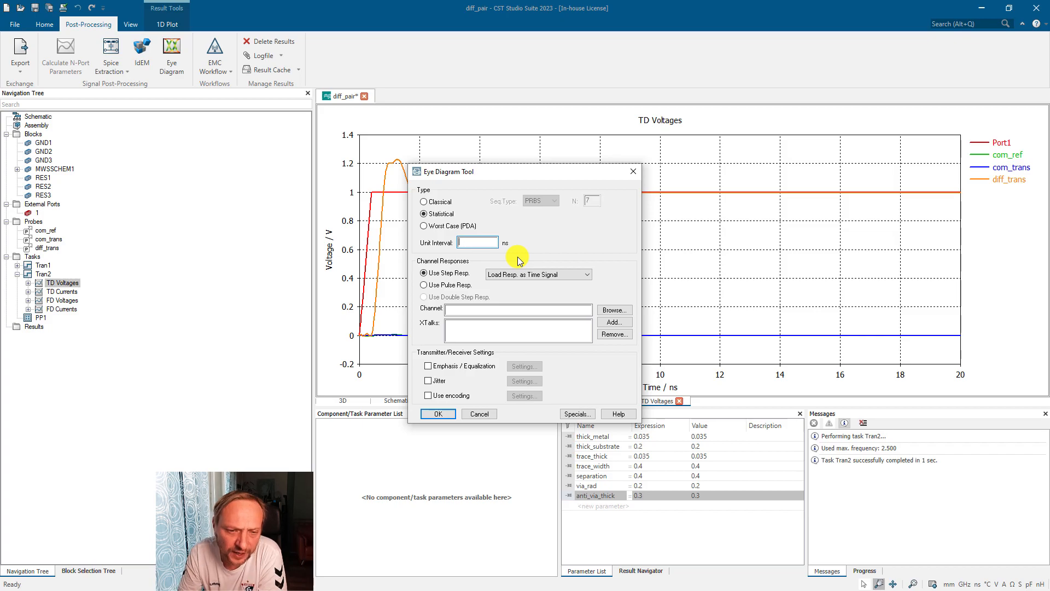
pyautogui.click(512, 273)
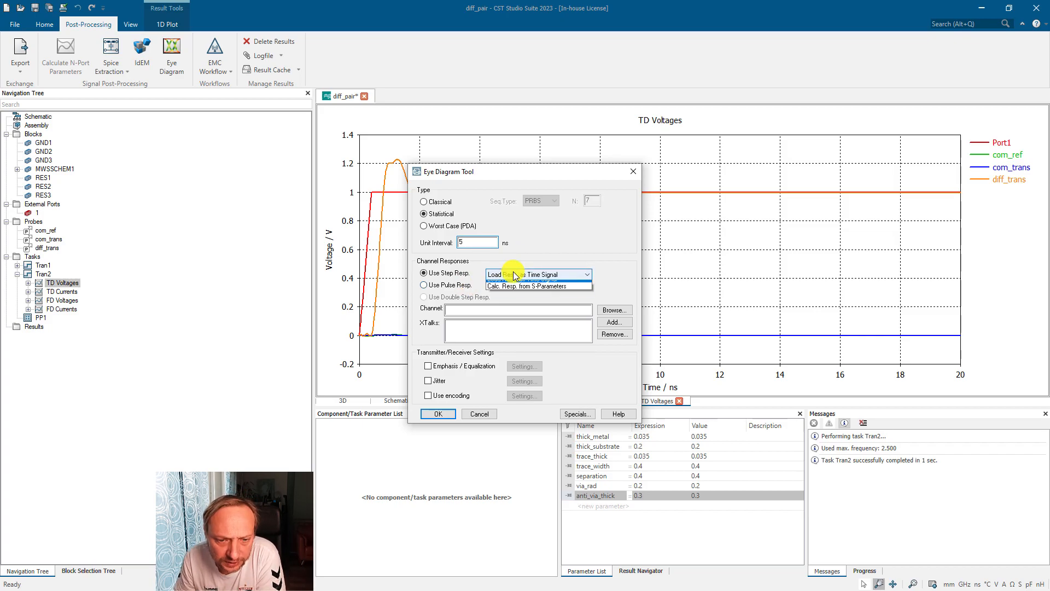
pyautogui.click(551, 283)
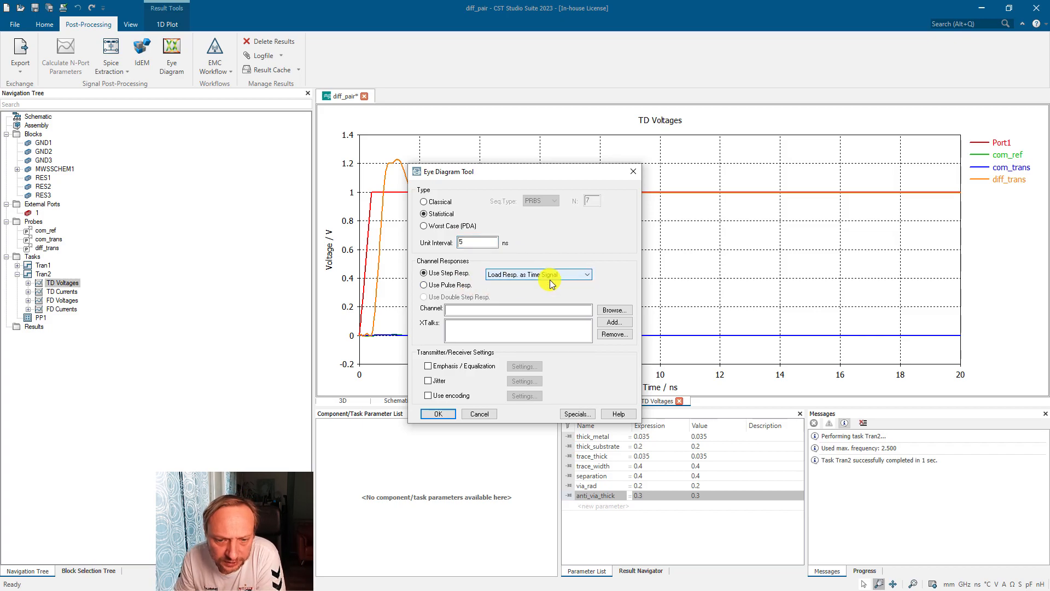
# Assign the Tran2 time-domain voltage of diff_trans as the eye diagram's channel response and accept the settings
pyautogui.click(614, 310)
pyautogui.click(514, 233)
pyautogui.click(500, 250)
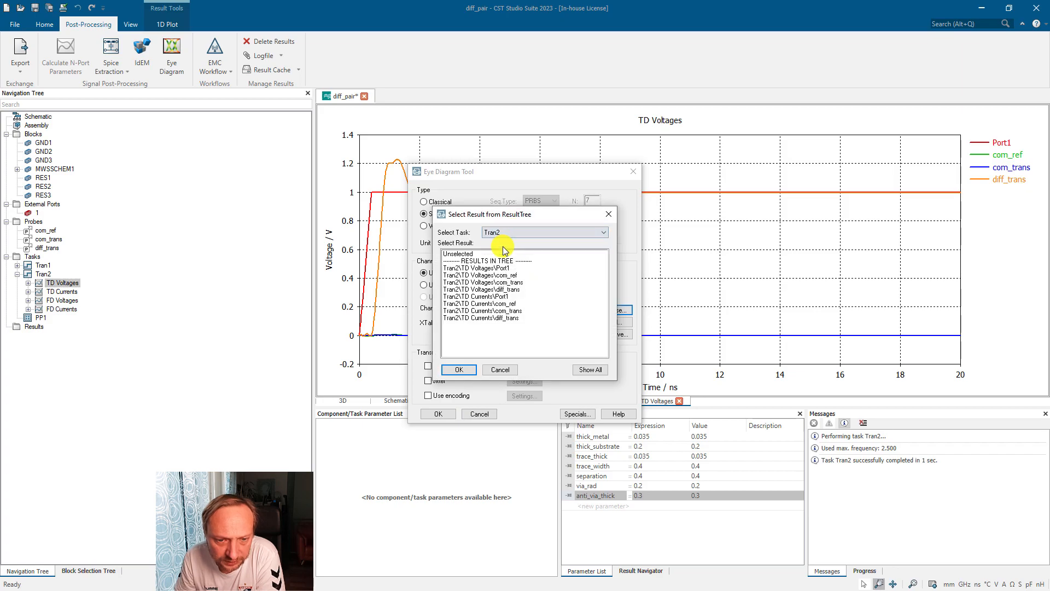
pyautogui.click(511, 289)
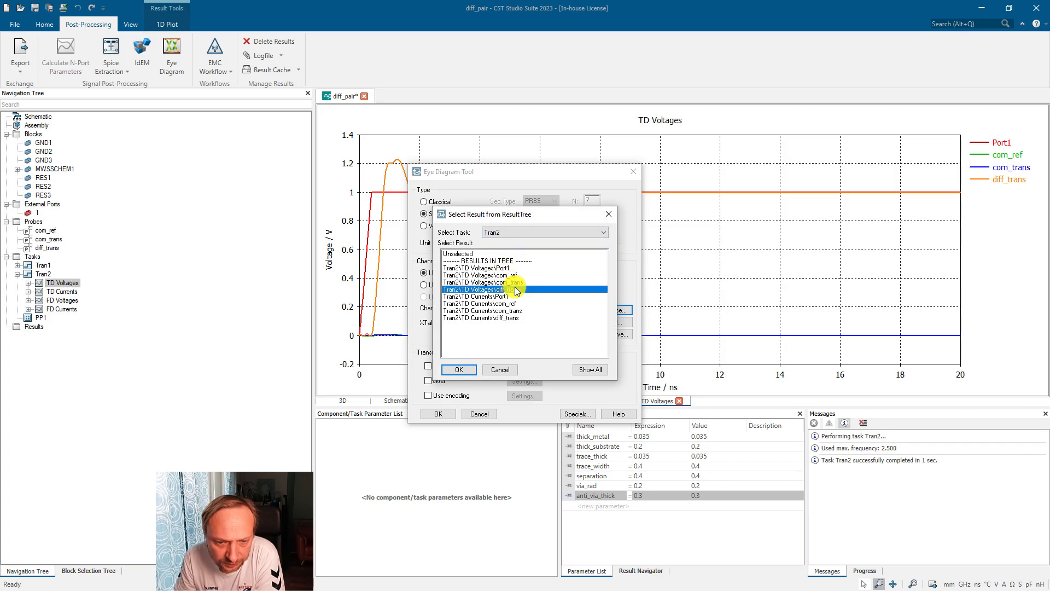
pyautogui.click(462, 370)
pyautogui.click(438, 413)
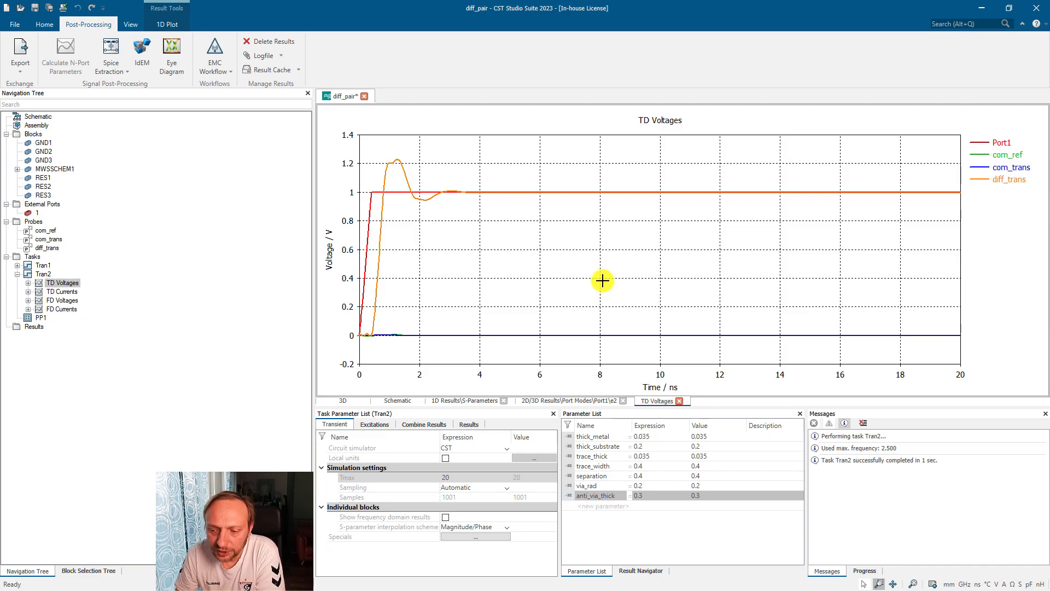
# Run the PP1 eye diagram post-processing task
pyautogui.click(38, 318)
pyautogui.rightClick(33, 321)
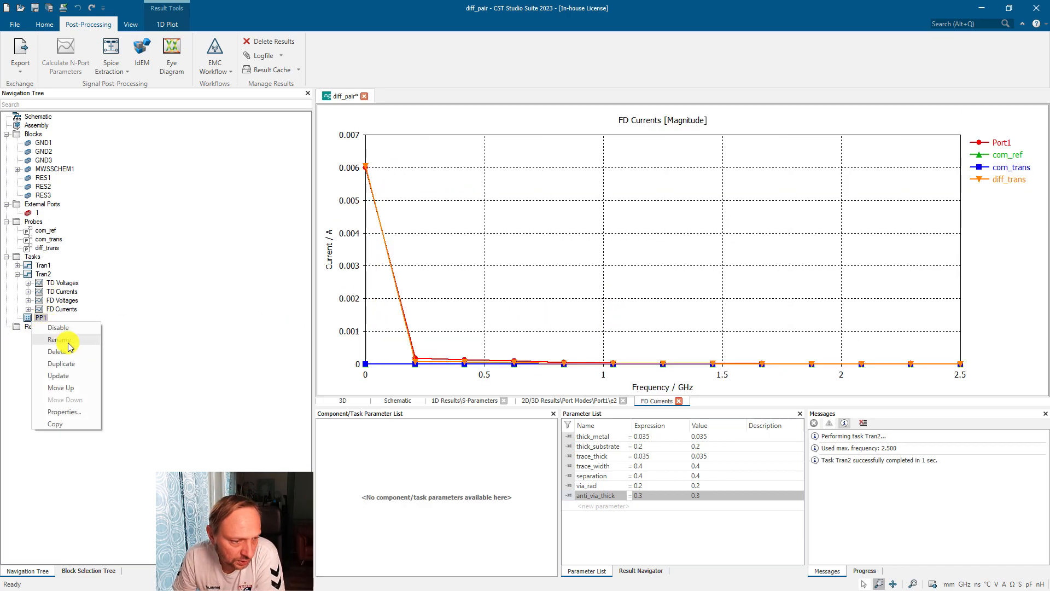
pyautogui.click(61, 376)
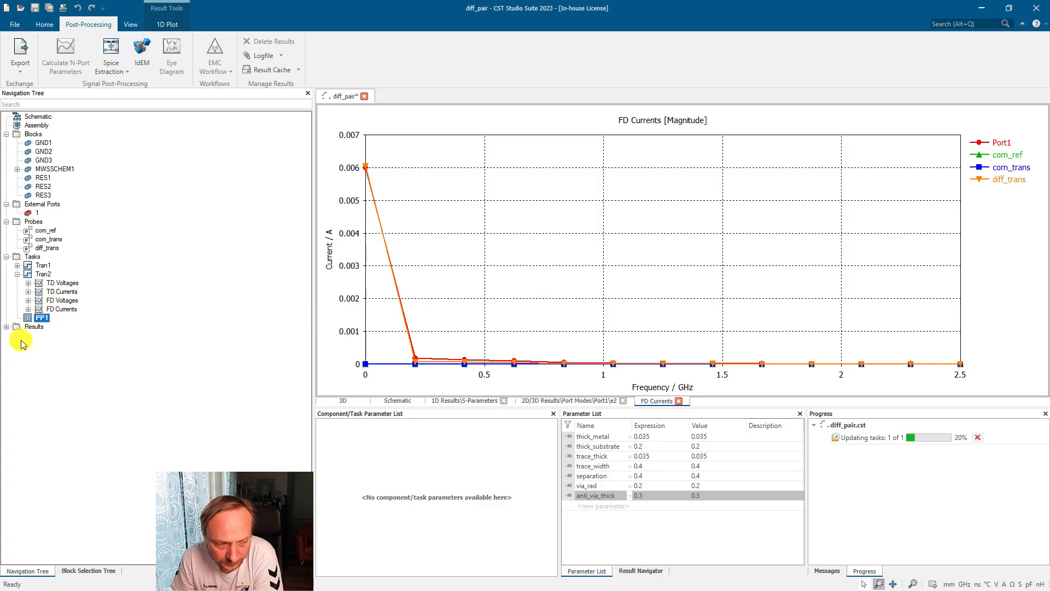
# Plot the Eye-Statistical result for diff_trans and save the project
pyautogui.click(6, 326)
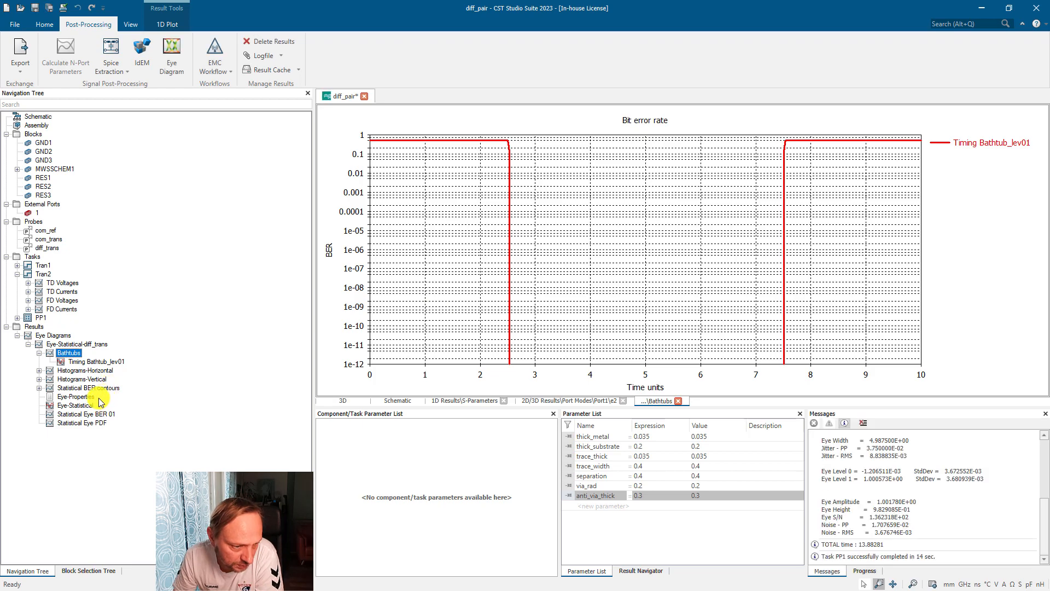
pyautogui.click(82, 405)
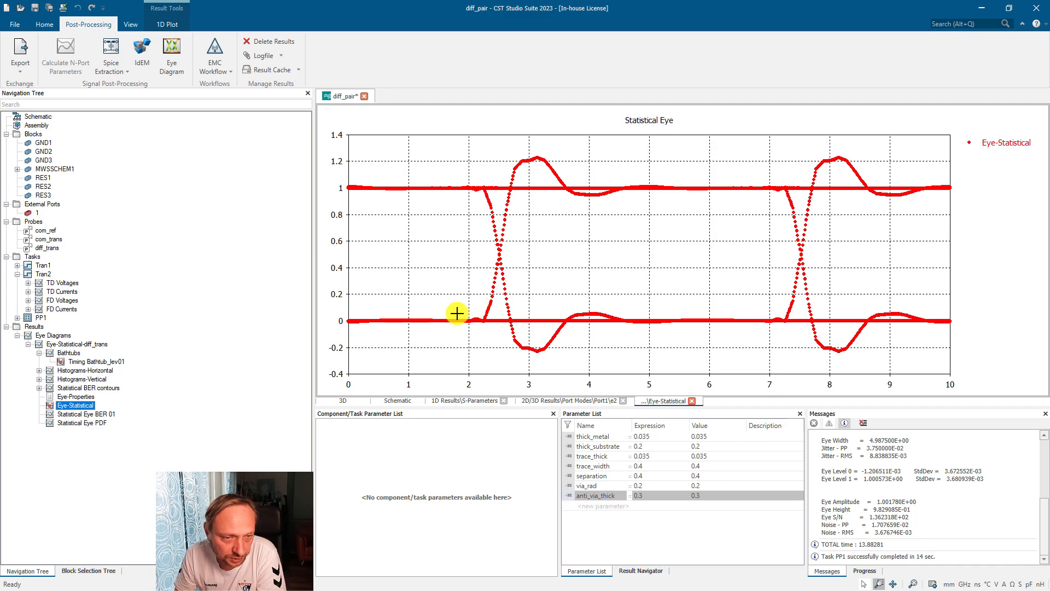
pyautogui.click(35, 8)
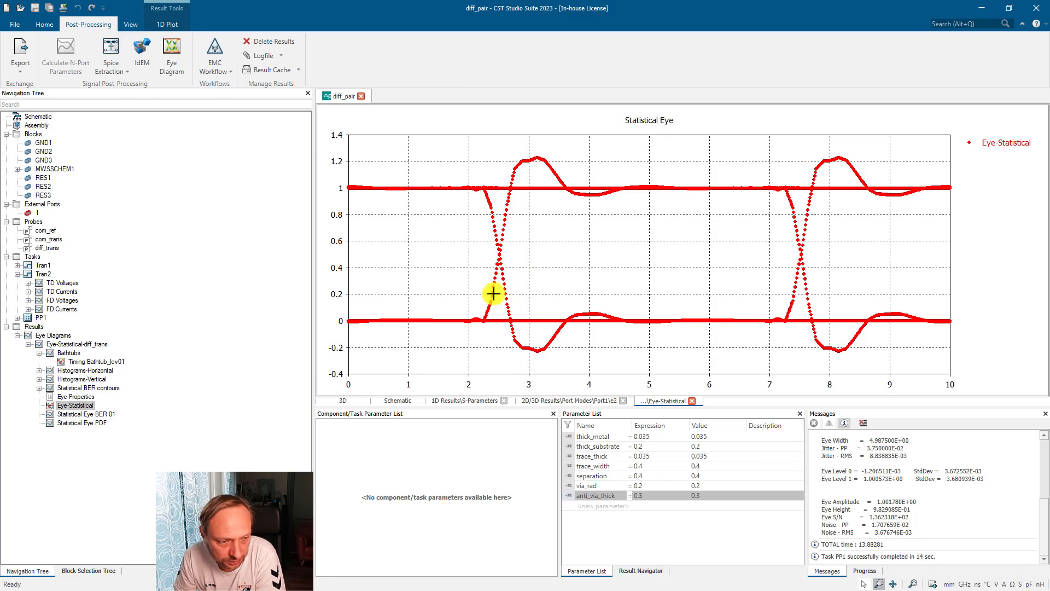
# Create a simulation project named stich from all blocks as a 3D model, with High Frequency type, Frequency Domain solver and MWSSCHEM1 as reference
pyautogui.click(401, 401)
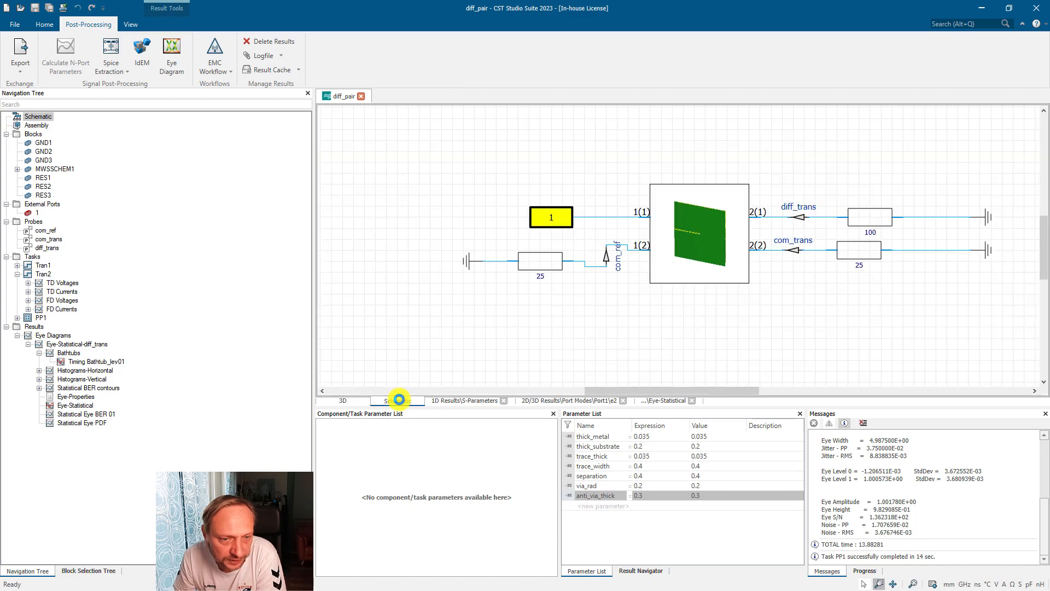
pyautogui.click(45, 25)
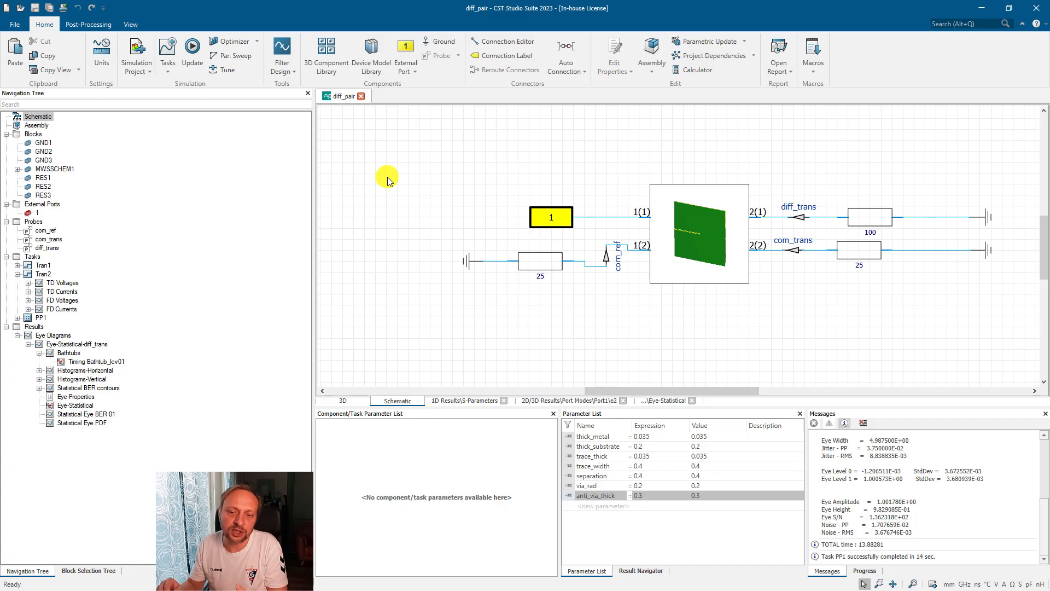
pyautogui.click(140, 71)
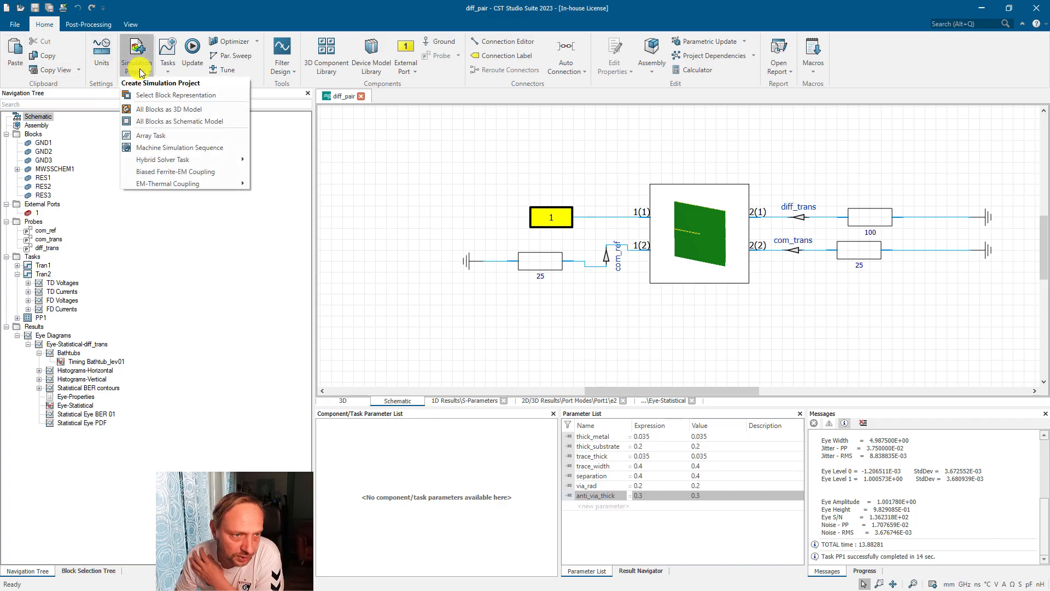
pyautogui.click(174, 109)
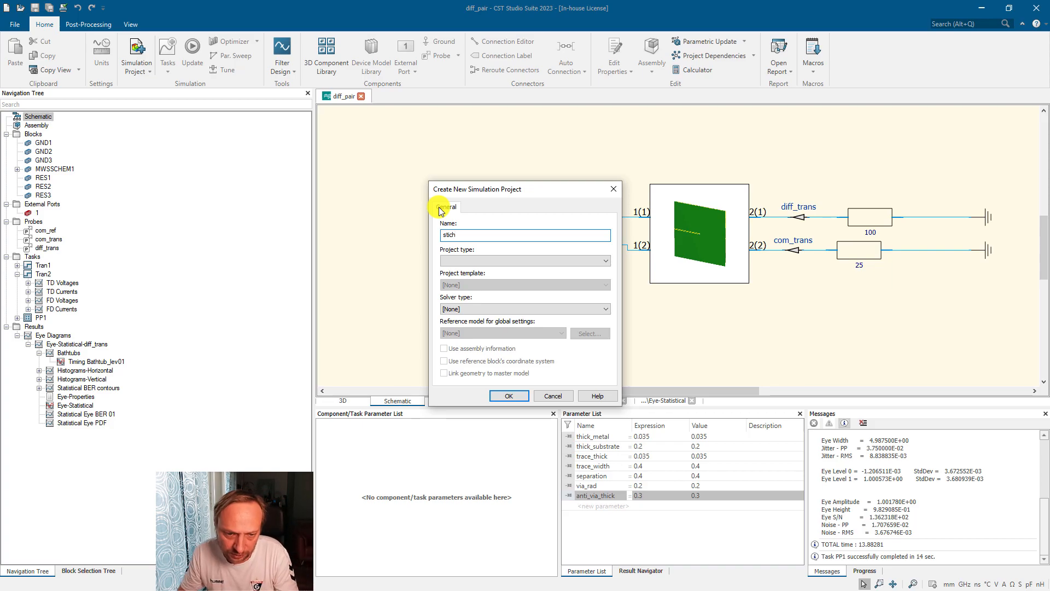
pyautogui.click(486, 261)
pyautogui.click(498, 270)
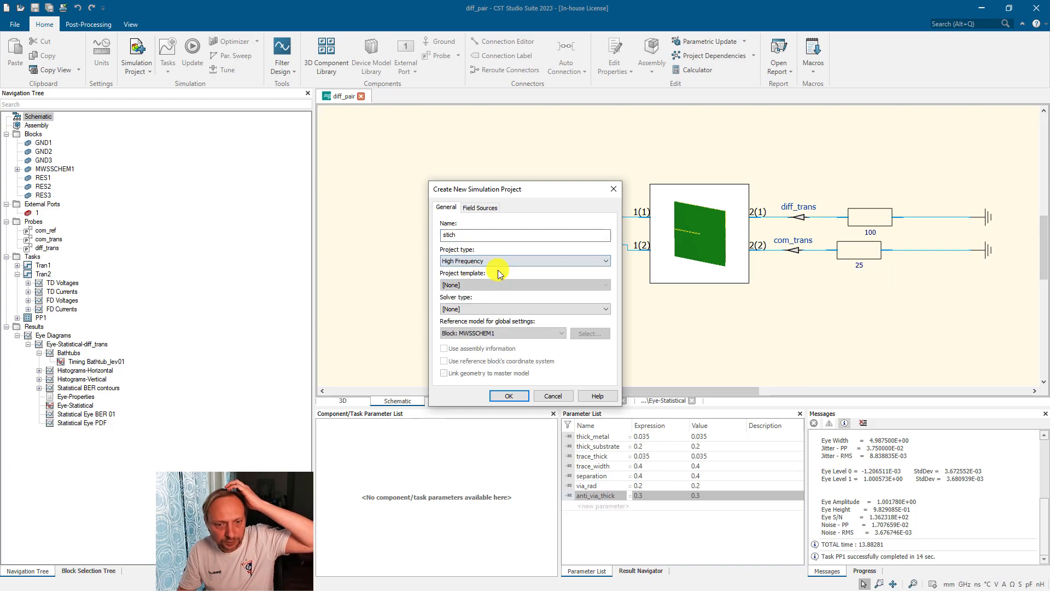
pyautogui.click(501, 307)
pyautogui.click(498, 339)
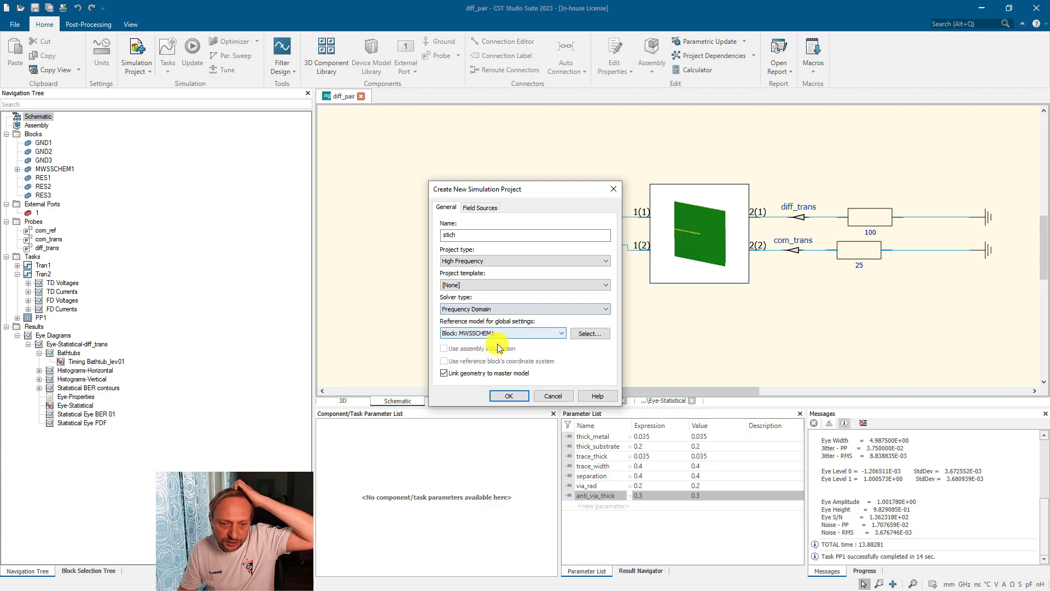
pyautogui.click(509, 396)
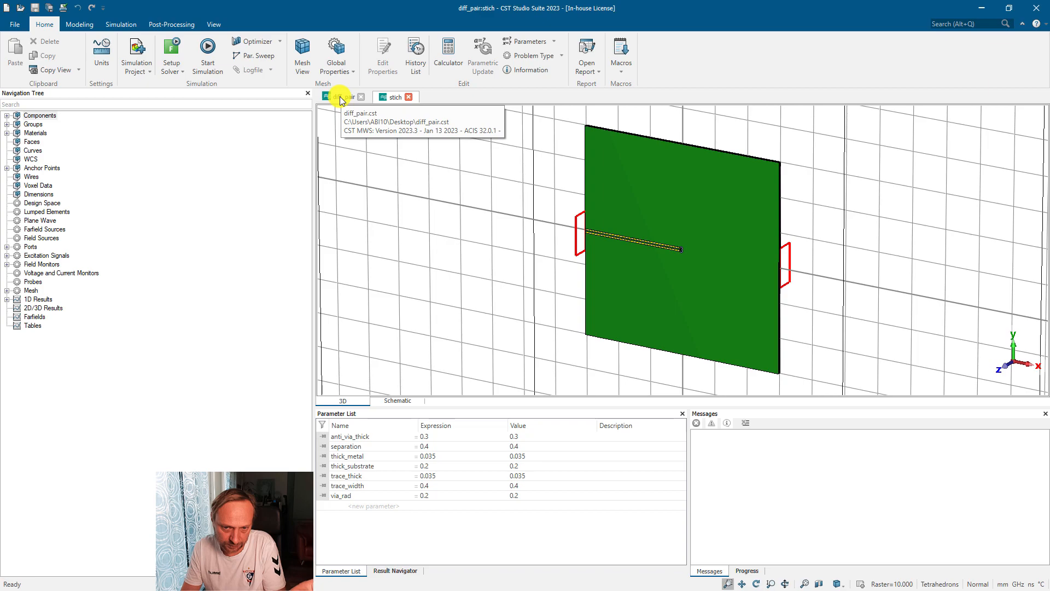
# Check the stich project's schematic and its task list, then return to its 3D model
pyautogui.click(397, 401)
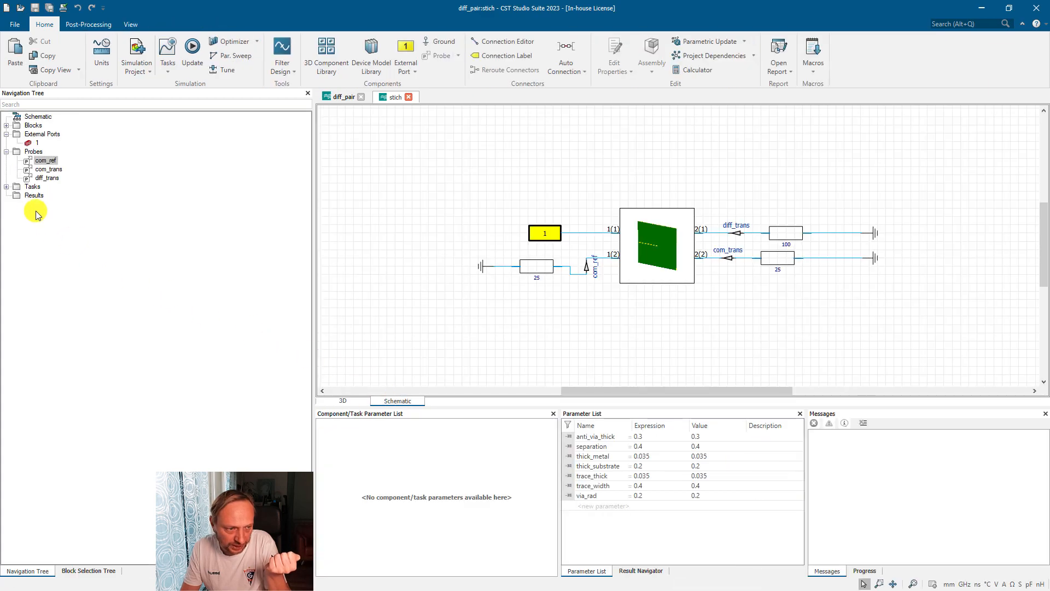
pyautogui.click(6, 187)
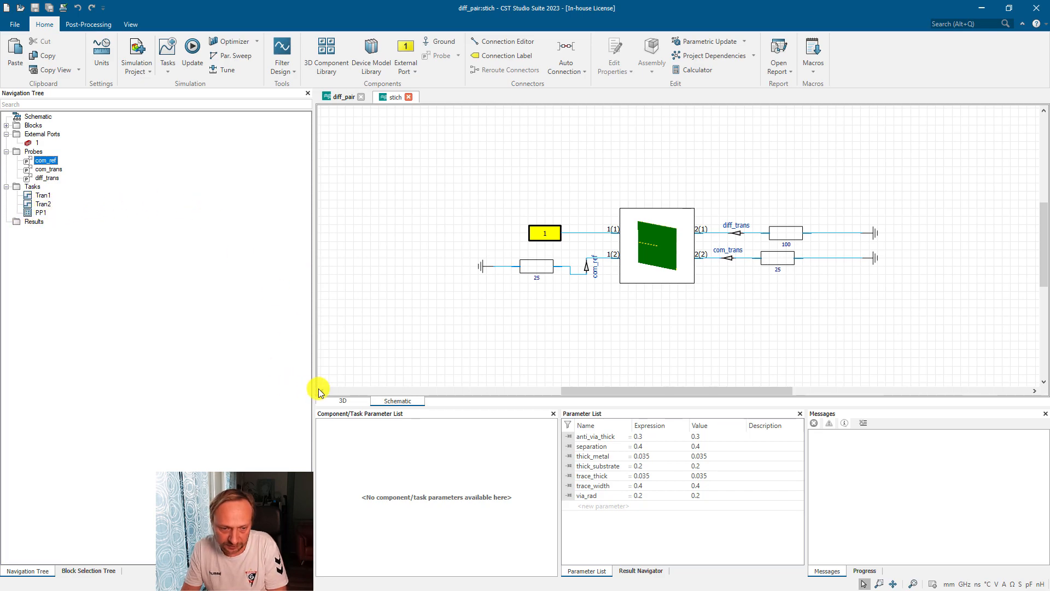
pyautogui.click(342, 400)
# Copy the upper signal via solid2 with a translation of 0.6 in Y
pyautogui.scroll(10, 706, 225)
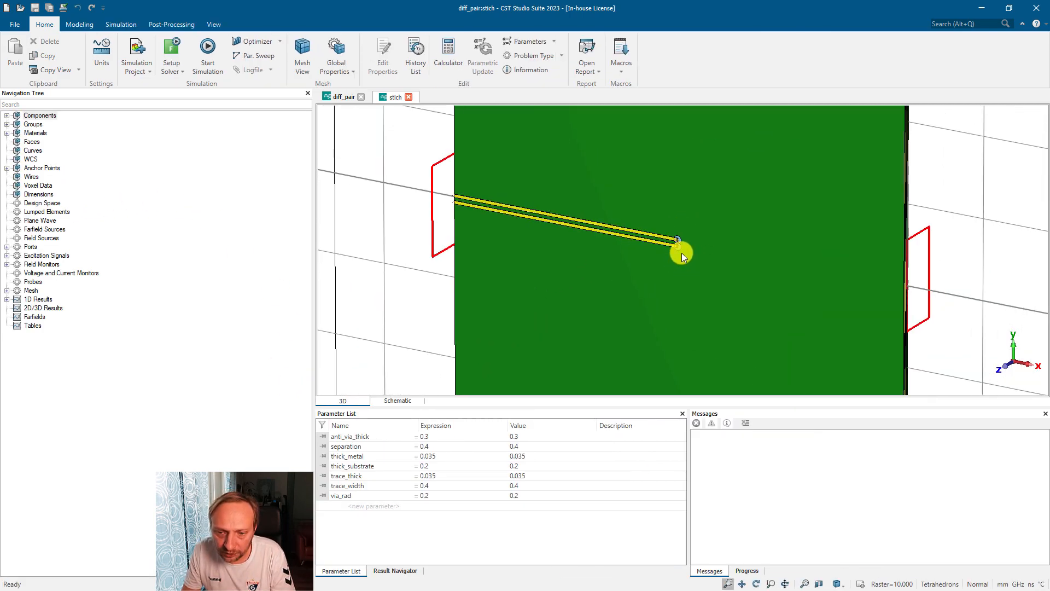
pyautogui.scroll(4, 605, 275)
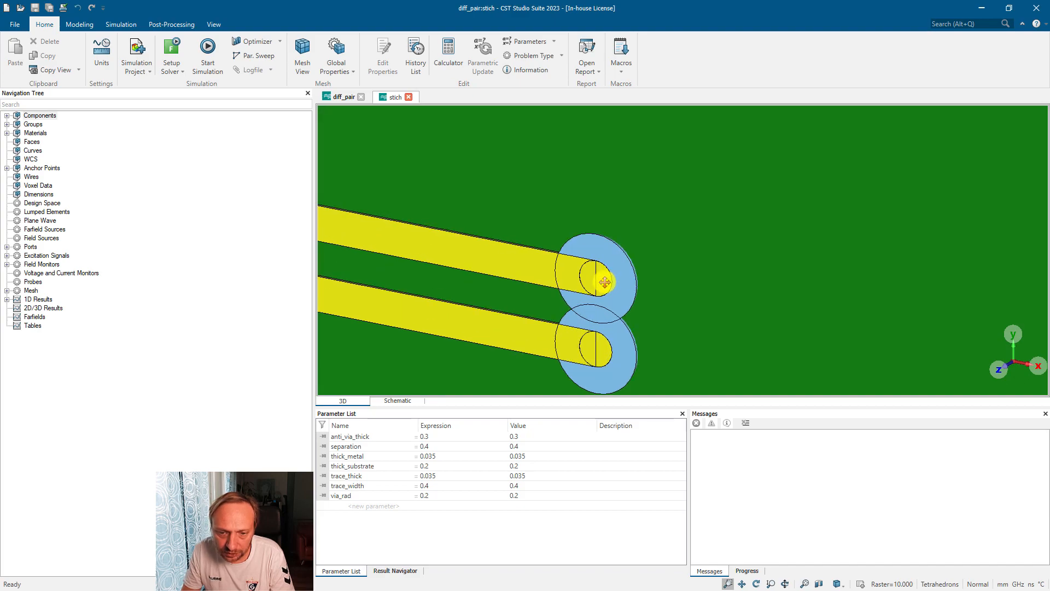
pyautogui.doubleClick(605, 282)
pyautogui.rightClick(609, 276)
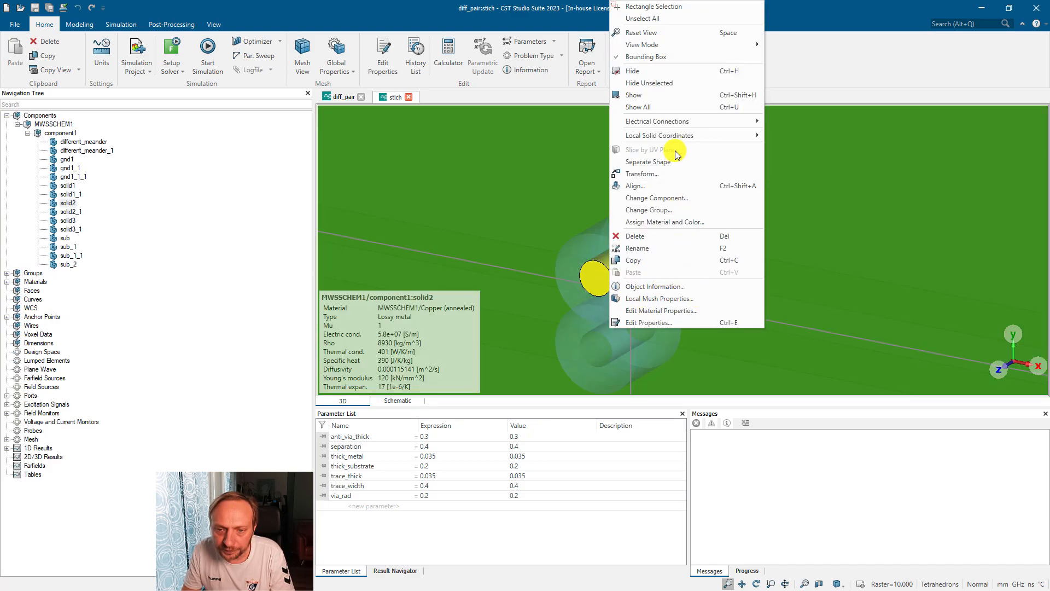
pyautogui.click(644, 173)
pyautogui.moveTo(614, 234); pyautogui.dragTo(615, 179)
pyautogui.click(891, 44)
pyautogui.moveTo(737, 217); pyautogui.dragTo(674, 231)
pyautogui.scroll(4, 579, 281)
pyautogui.keyDown('ctrl'); pyautogui.moveTo(590, 266); pyautogui.dragTo(623, 304); pyautogui.keyUp('ctrl')
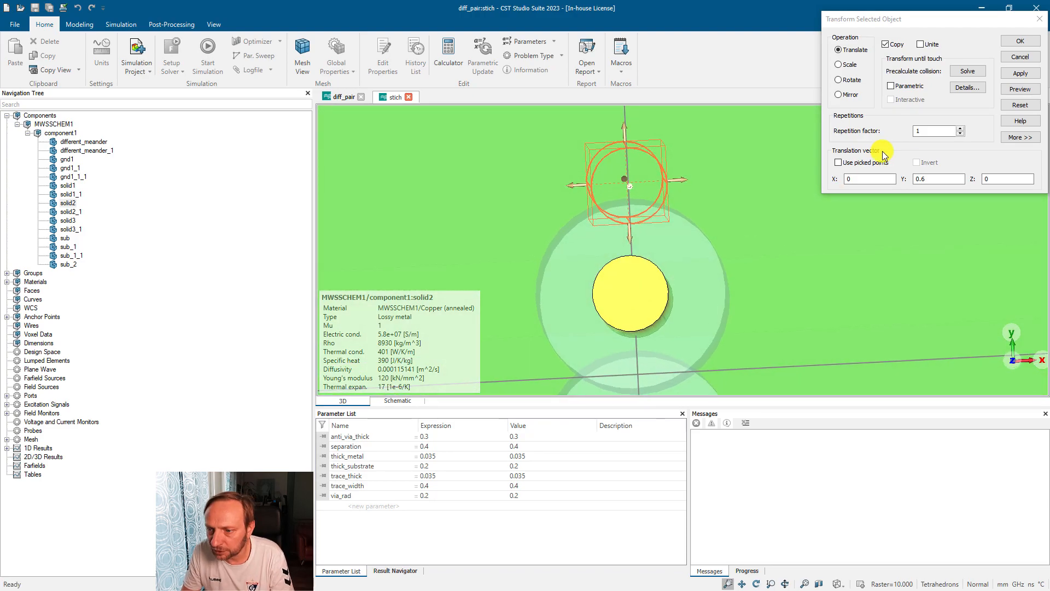
pyautogui.click(1020, 41)
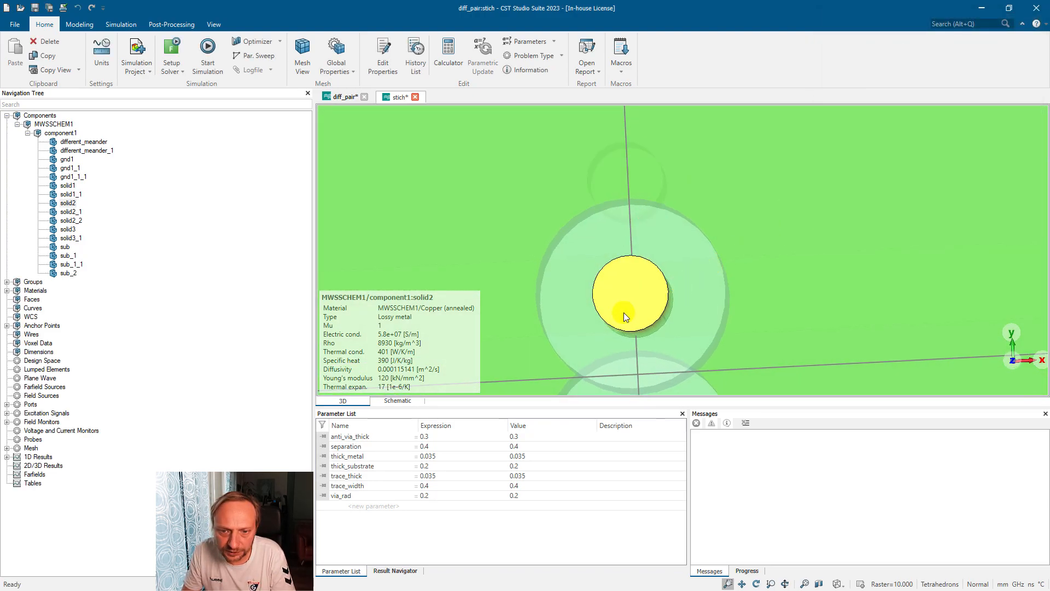
# Copy the lower signal via solid2_1 with a translation in negative Y, placing the new via just outside its clearance ring
pyautogui.scroll(-3, 616, 291)
pyautogui.moveTo(638, 346); pyautogui.dragTo(631, 224, button='middle')
pyautogui.click(645, 248)
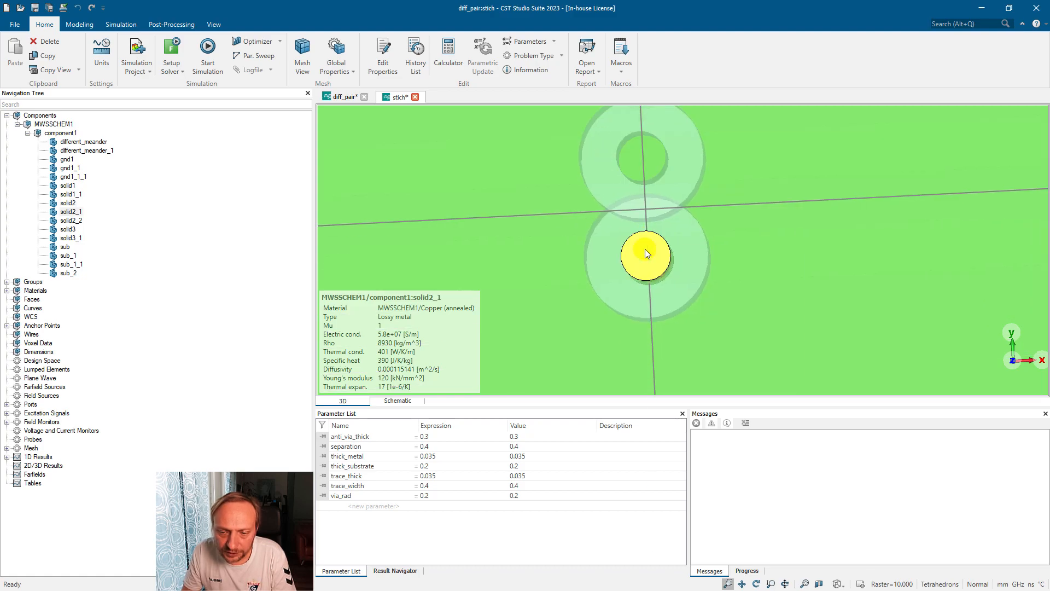
pyautogui.rightClick(645, 248)
pyautogui.click(706, 419)
pyautogui.moveTo(650, 297); pyautogui.dragTo(658, 368)
pyautogui.click(891, 44)
pyautogui.click(1019, 41)
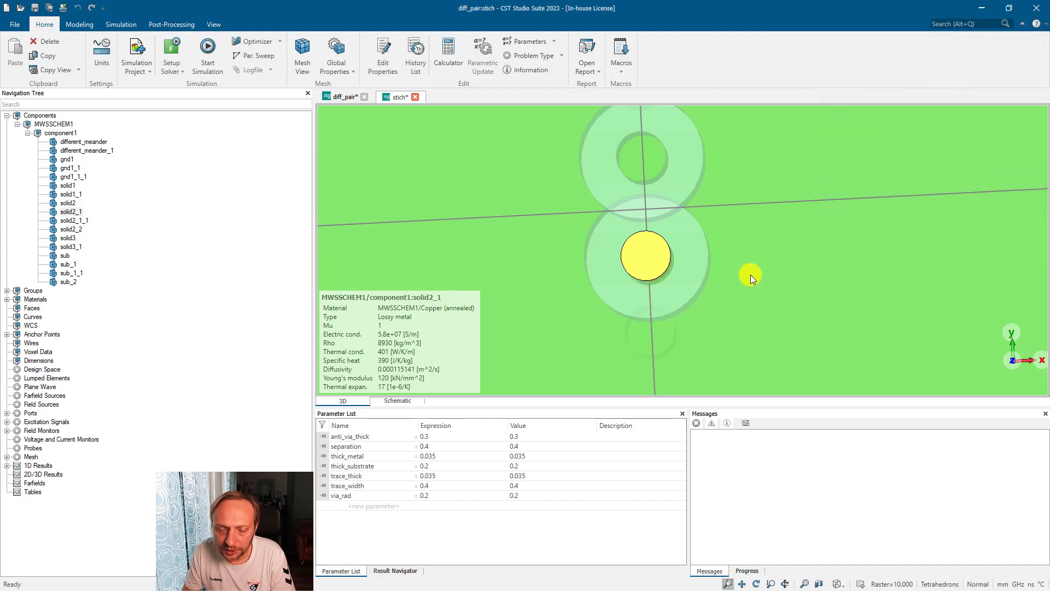
# Hide all dielectrics and inspect the added vias against the ground planes in the 3D model
pyautogui.scroll(-3, 750, 275)
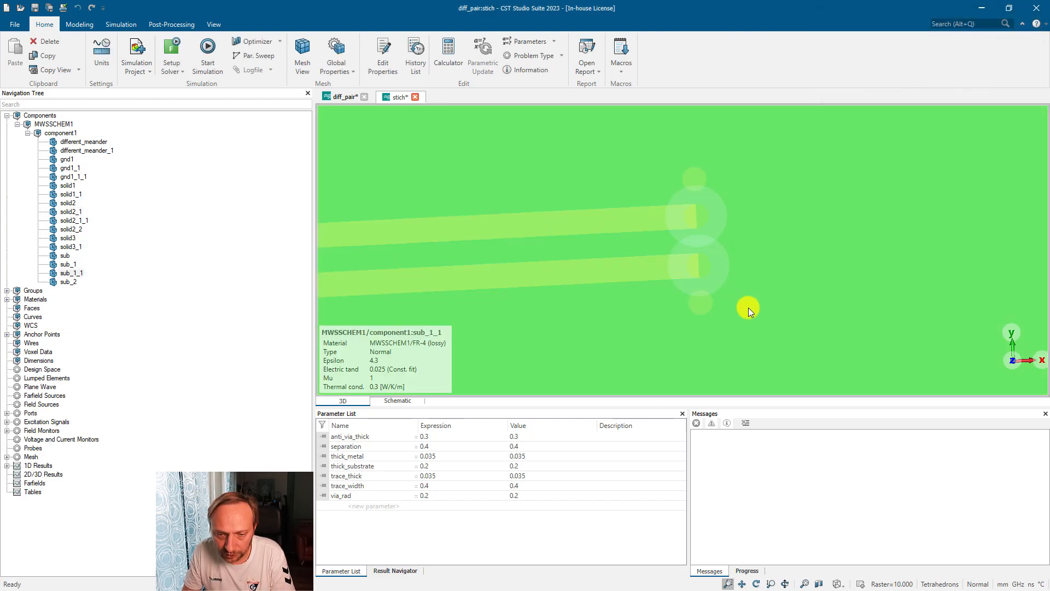
pyautogui.rightClick(41, 299)
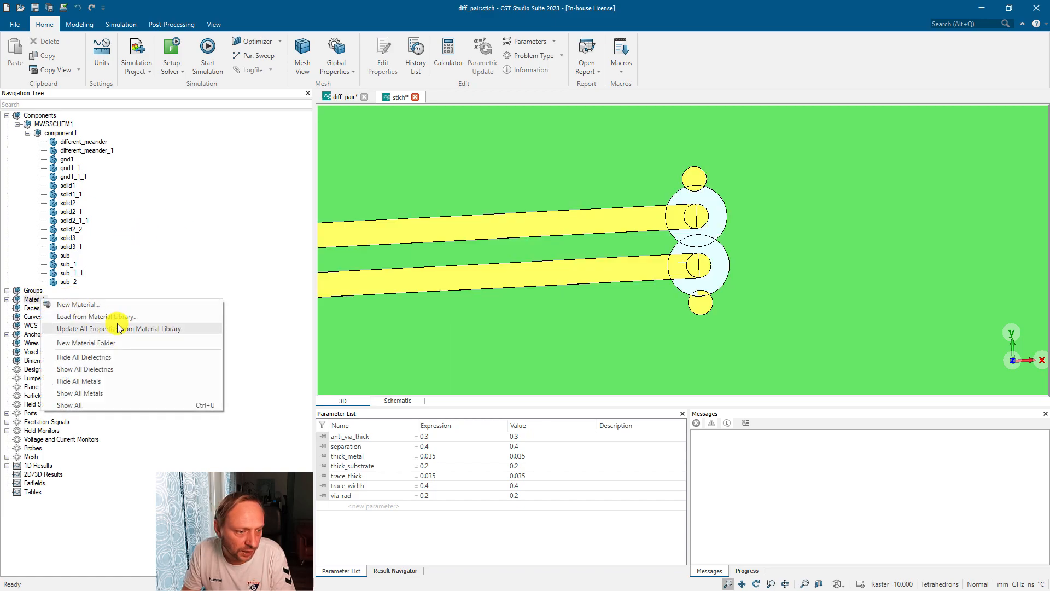
pyautogui.click(146, 357)
pyautogui.moveTo(646, 310); pyautogui.dragTo(566, 334)
pyautogui.scroll(5, 732, 346)
pyautogui.scroll(-3, 681, 260)
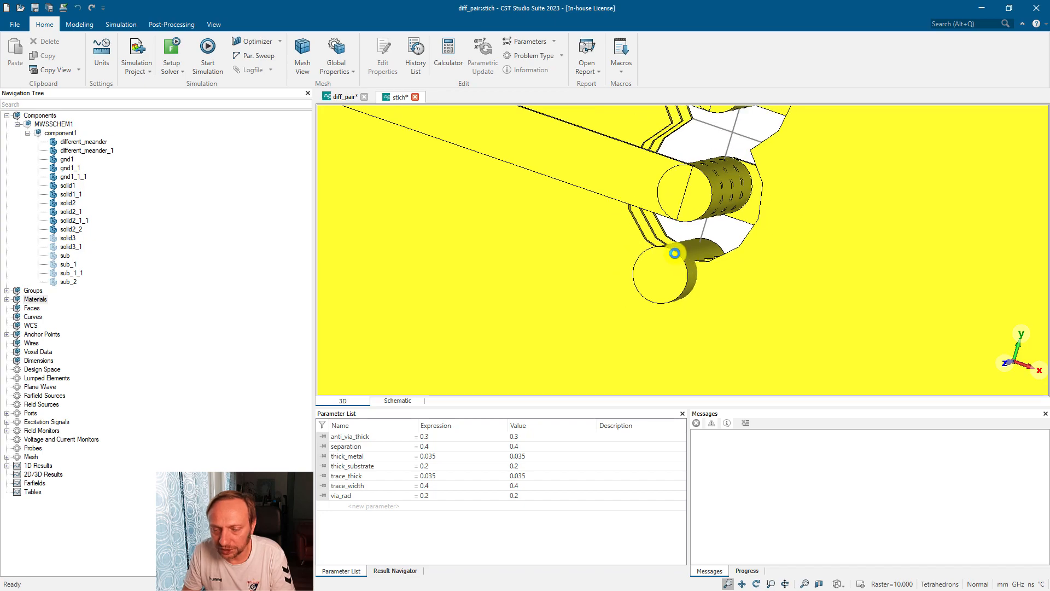
pyautogui.scroll(-3, 698, 215)
pyautogui.moveTo(698, 215); pyautogui.dragTo(707, 240)
pyautogui.scroll(-10, 707, 239)
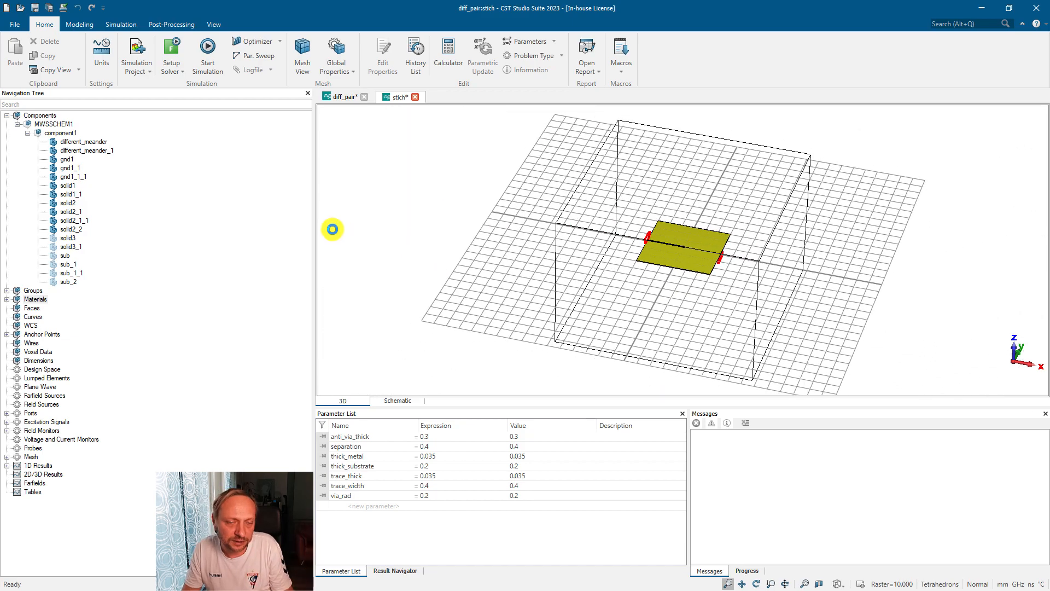
# Start the frequency domain simulation of the stich project and inspect the via area while it runs
pyautogui.click(208, 50)
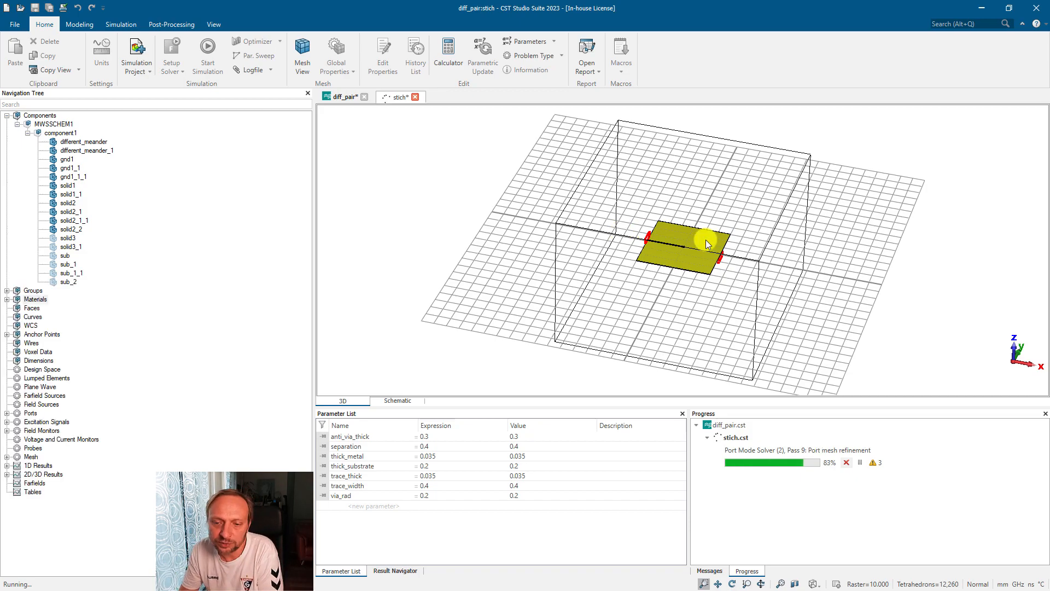
pyautogui.scroll(5, 759, 253)
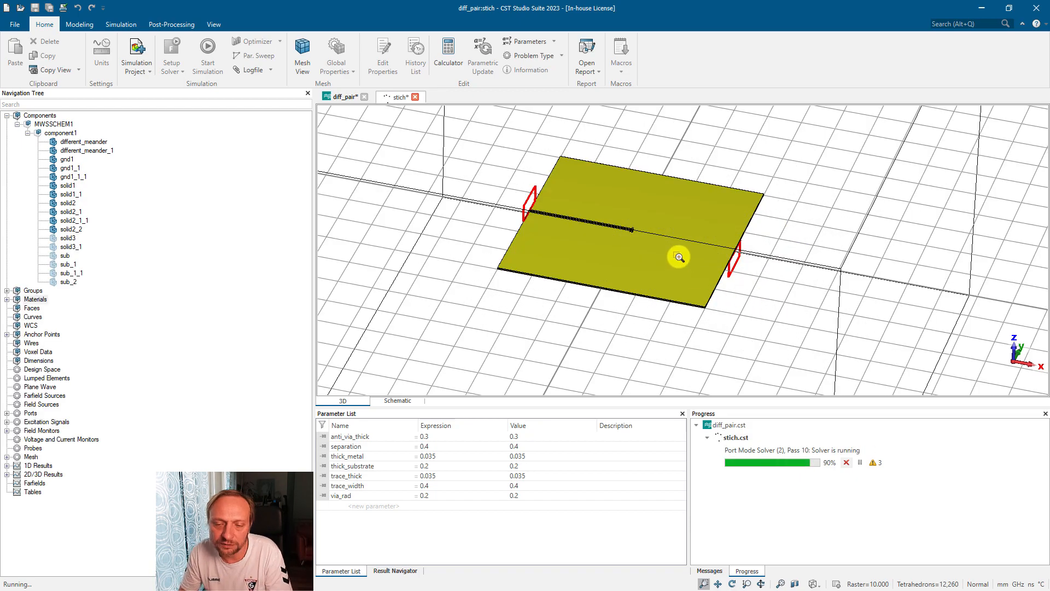
pyautogui.scroll(10, 655, 251)
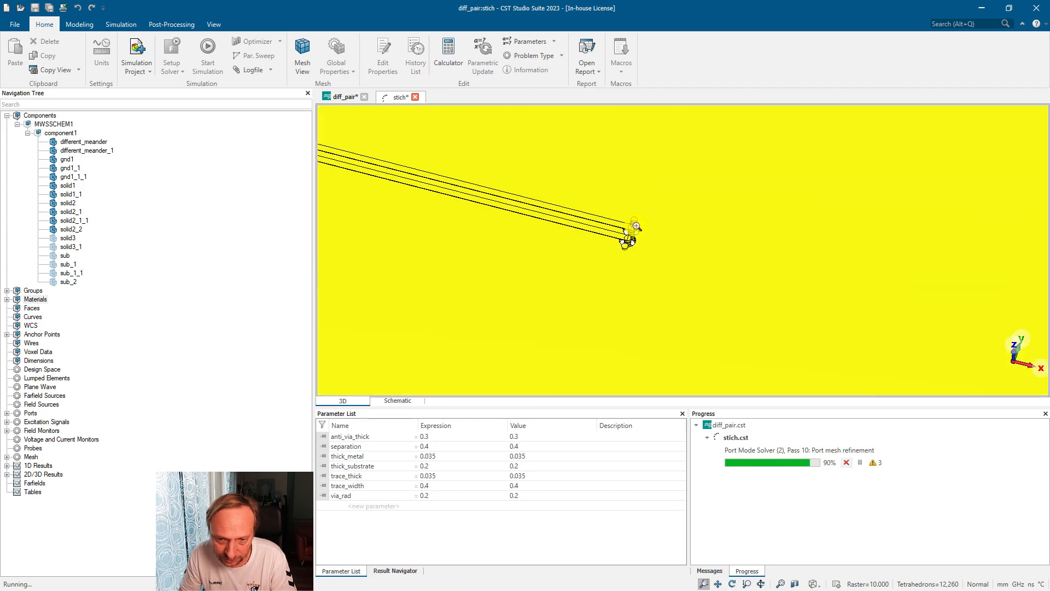
pyautogui.moveTo(634, 218)
pyautogui.mouseDown(button='middle')
pyautogui.moveTo(624, 277)
pyautogui.moveTo(619, 255)
pyautogui.mouseUp(button='middle')
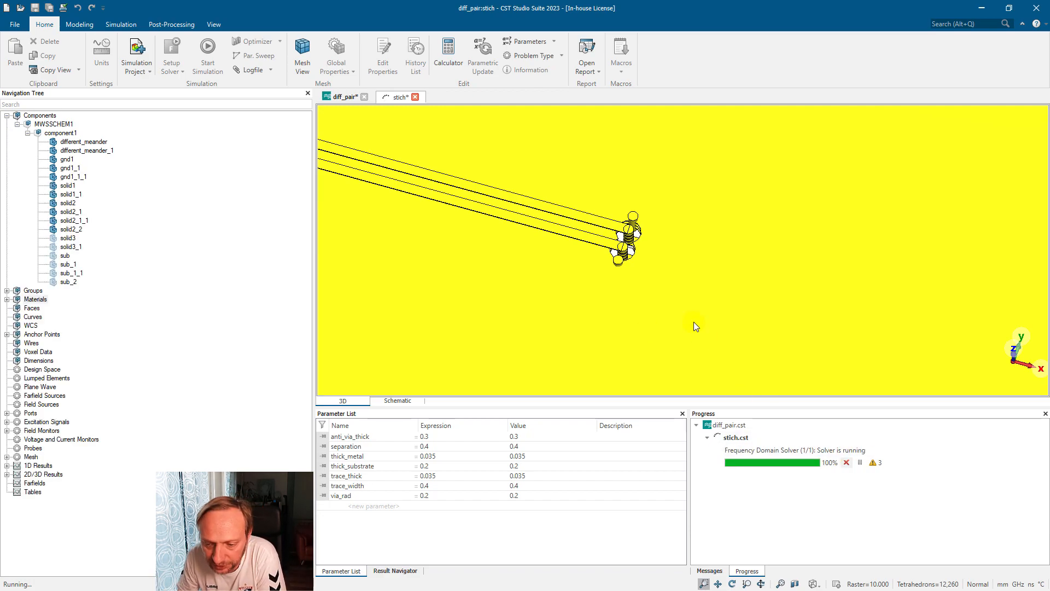
pyautogui.scroll(-5, 694, 322)
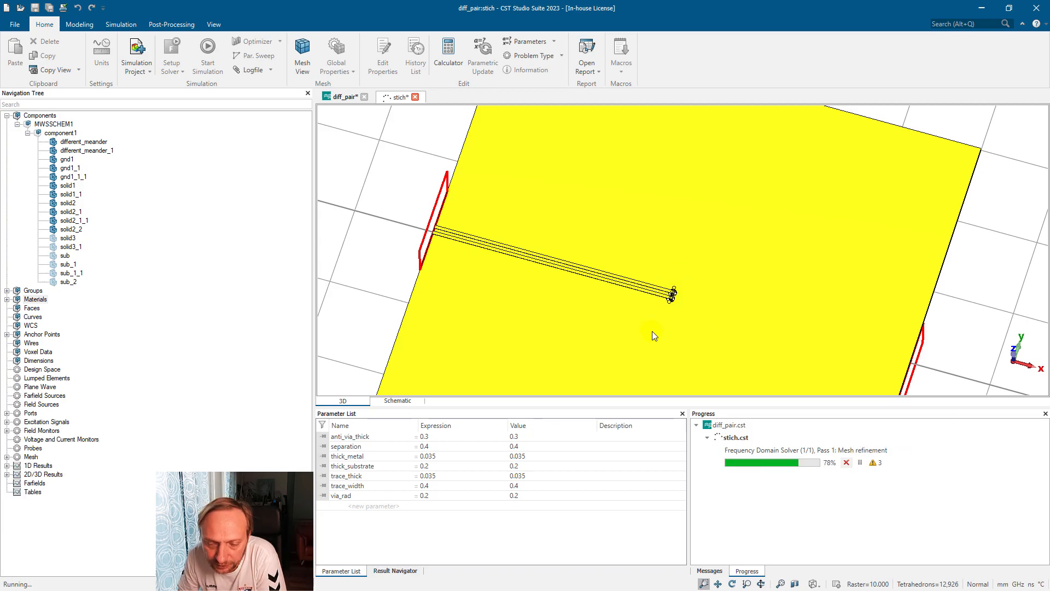
pyautogui.moveTo(652, 330); pyautogui.dragTo(642, 280, button='middle')
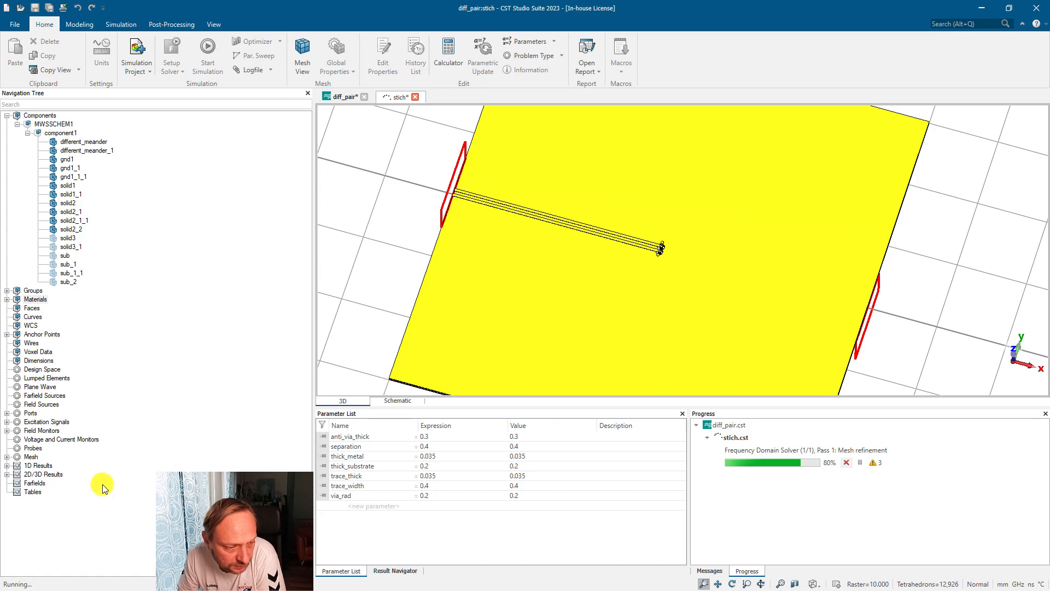
# Plot all S-parameters of the stich project from its 1D results
pyautogui.click(7, 466)
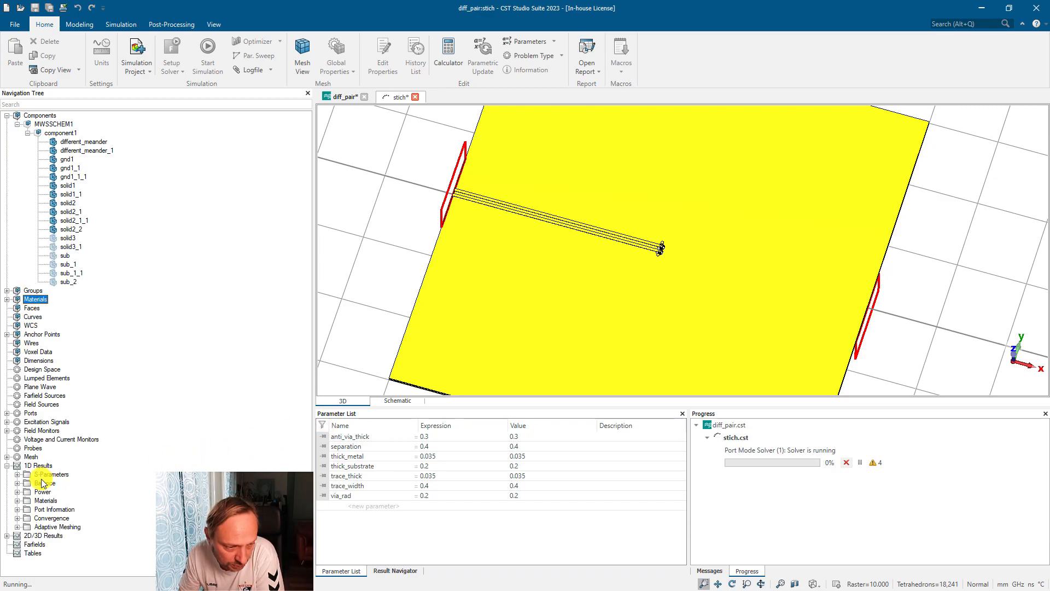
pyautogui.click(18, 474)
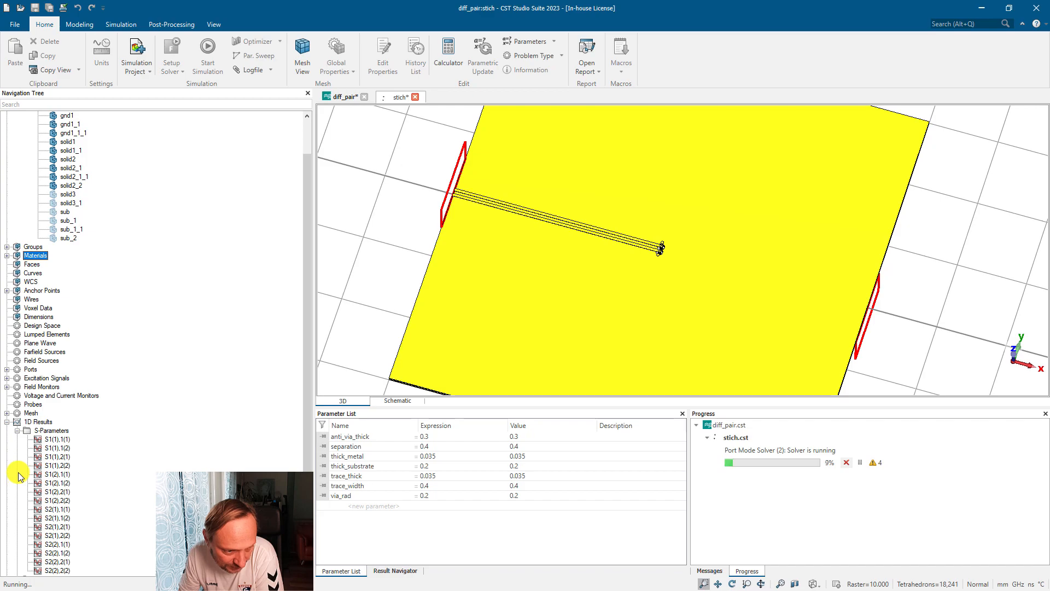
pyautogui.click(52, 430)
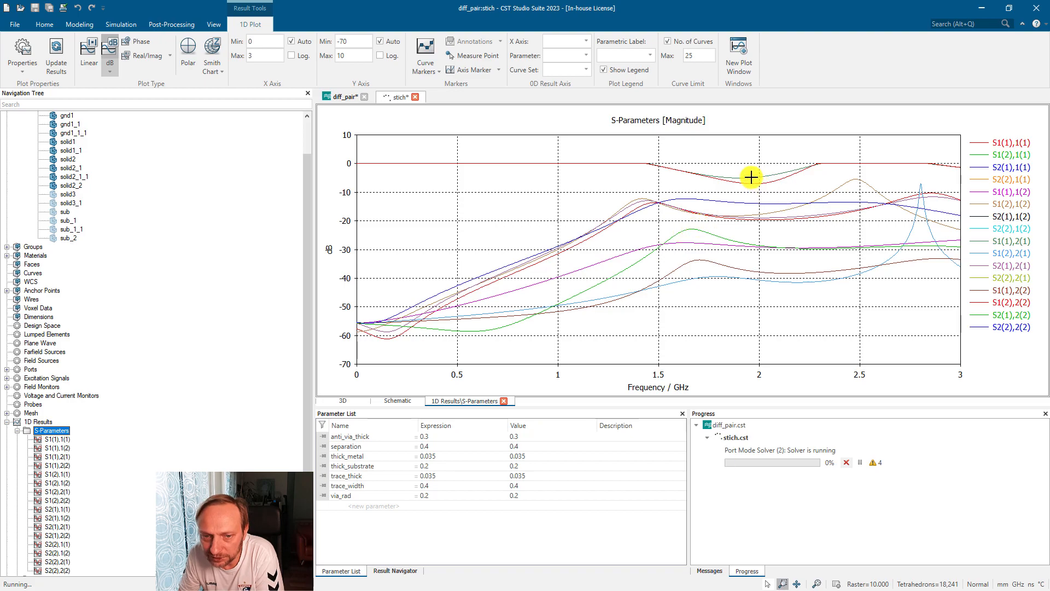
# Plot the diff_pair project's S-parameters and highlight the transmission curves S2(1),1(1) and S2(2),1(2)
pyautogui.click(344, 99)
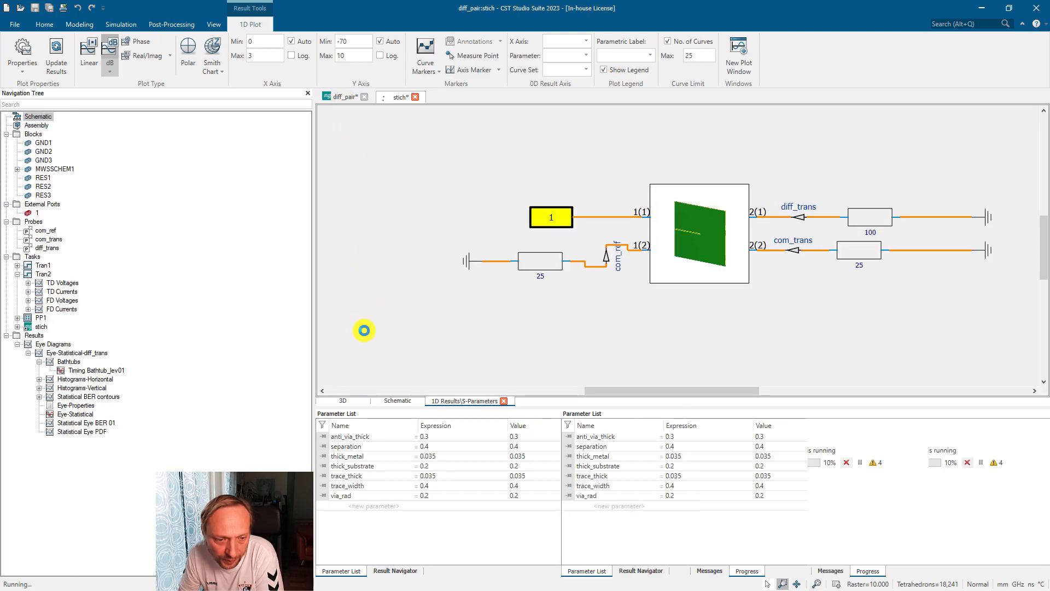
pyautogui.click(342, 401)
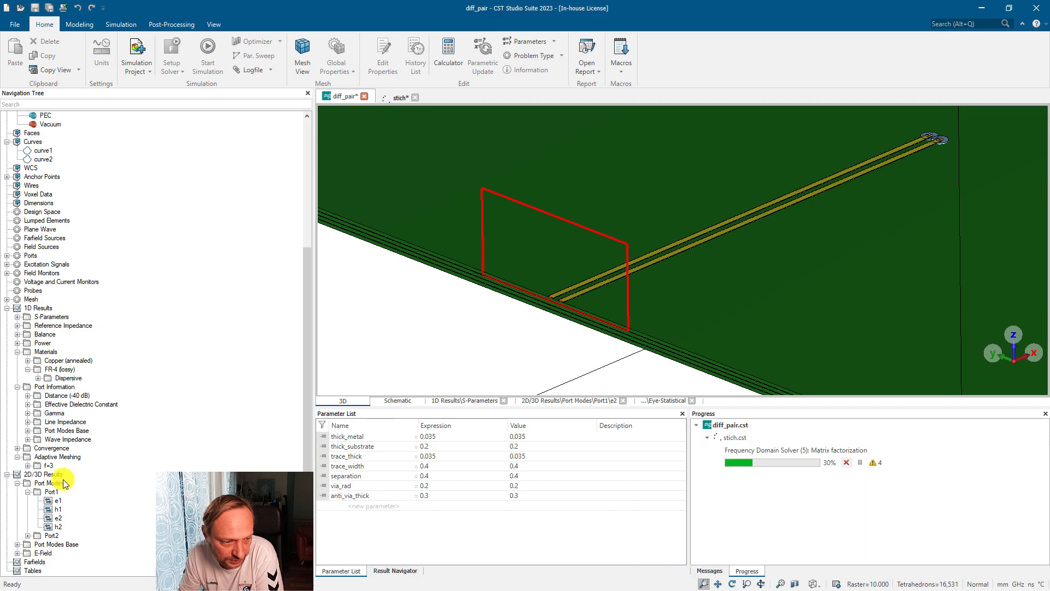
pyautogui.click(53, 317)
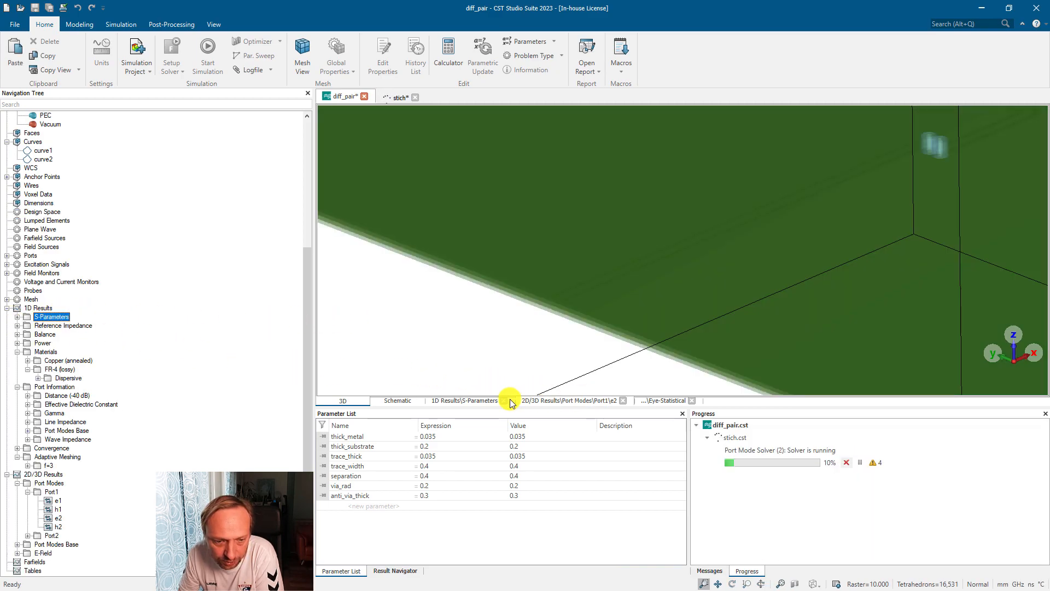
pyautogui.click(463, 401)
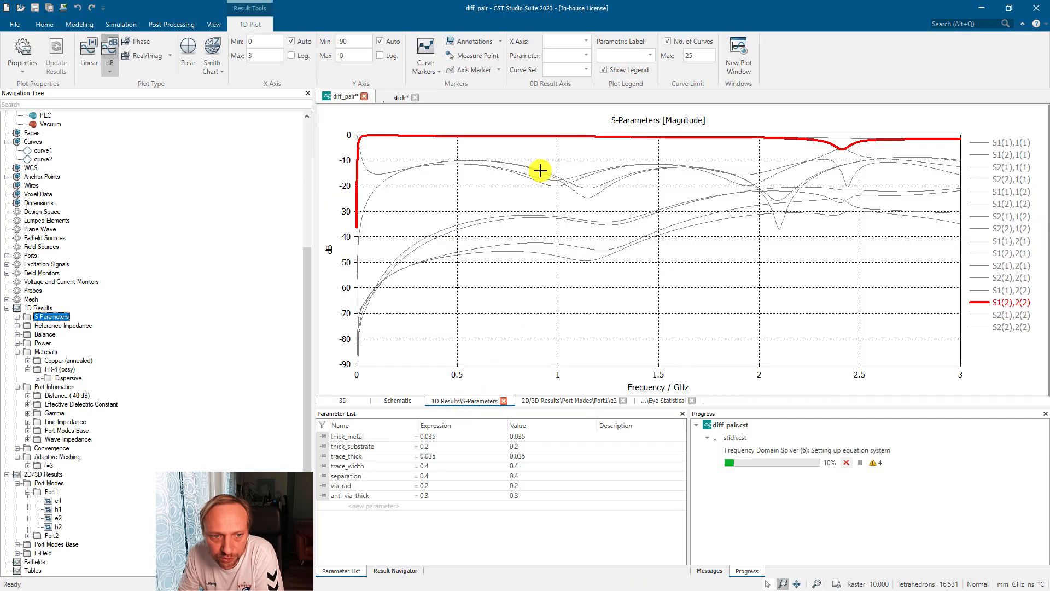
pyautogui.click(842, 140)
pyautogui.click(837, 144)
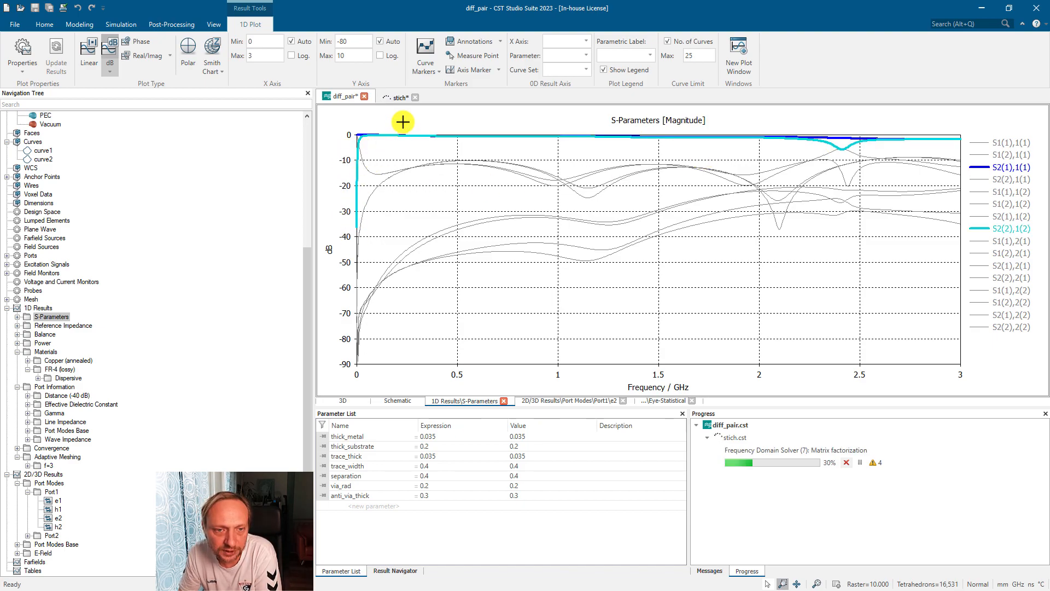
# Return to the stich project's S-parameters and highlight the transmission curves S1(1),2(1) and S1(2),2(2) for comparison
pyautogui.click(401, 98)
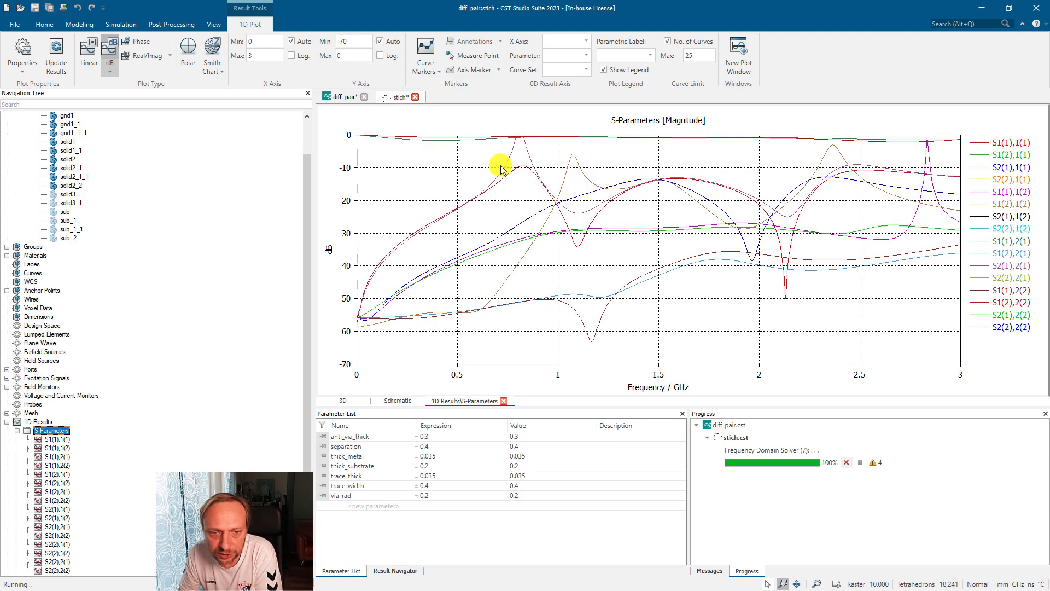
pyautogui.click(448, 138)
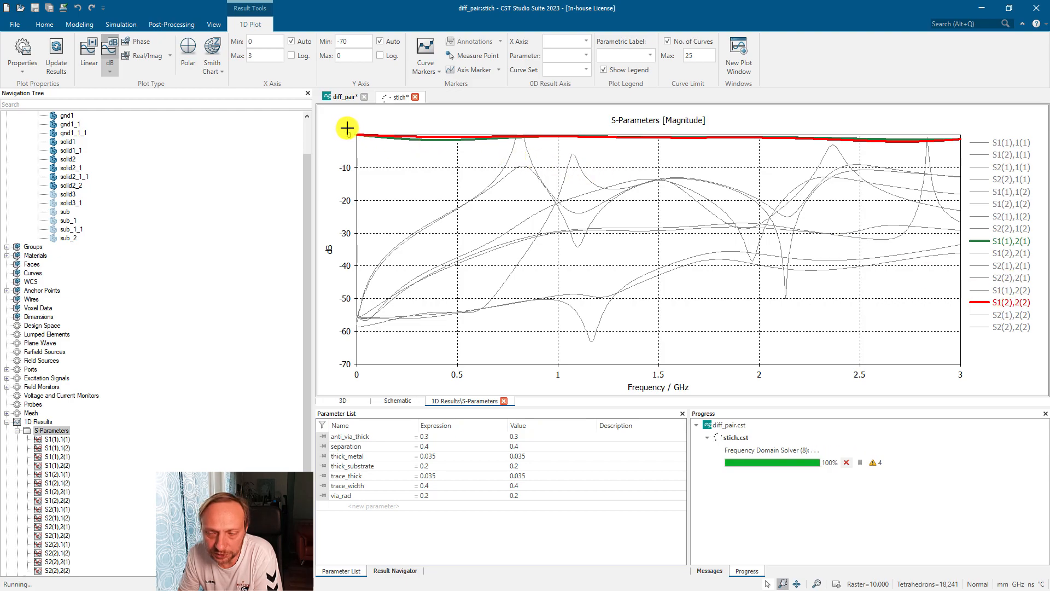
pyautogui.moveTo(340, 147); pyautogui.dragTo(953, 199)
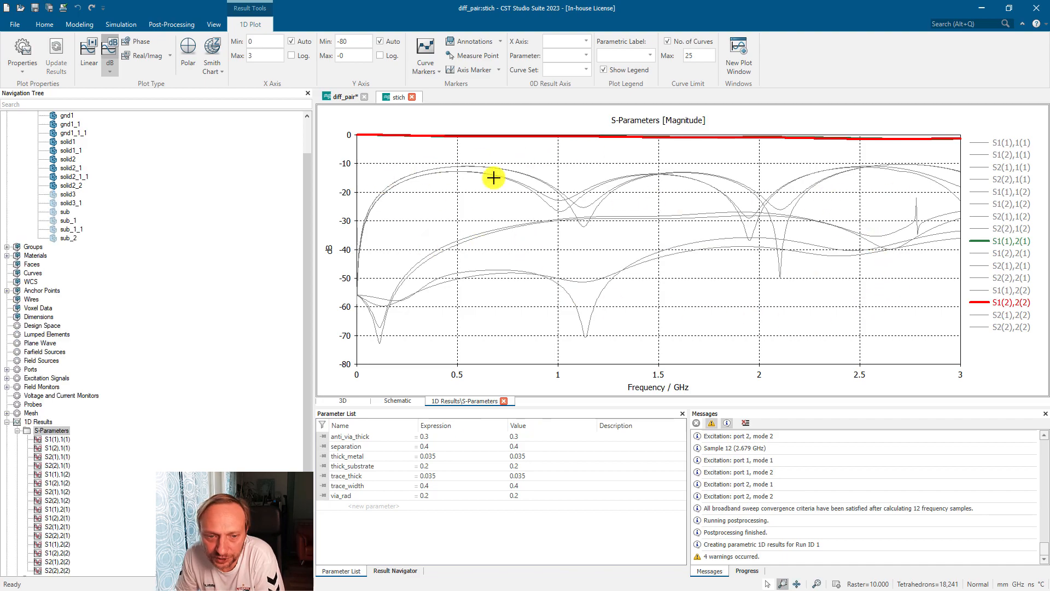
# Compare the stich project's schematic with the diff_pair schematic, and return to the stich schematic
pyautogui.click(399, 400)
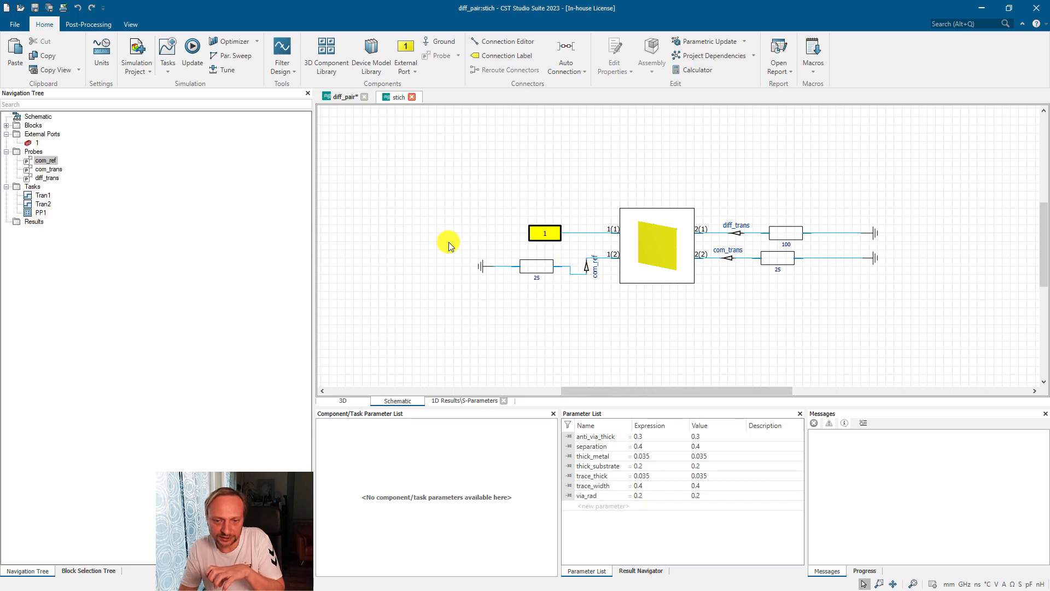
pyautogui.click(340, 97)
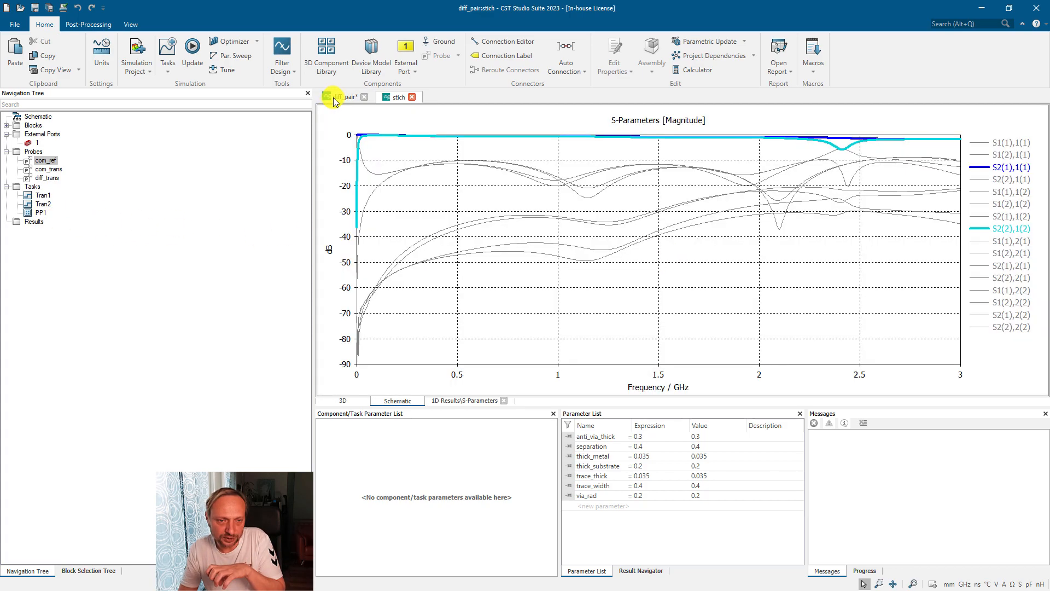
pyautogui.click(394, 398)
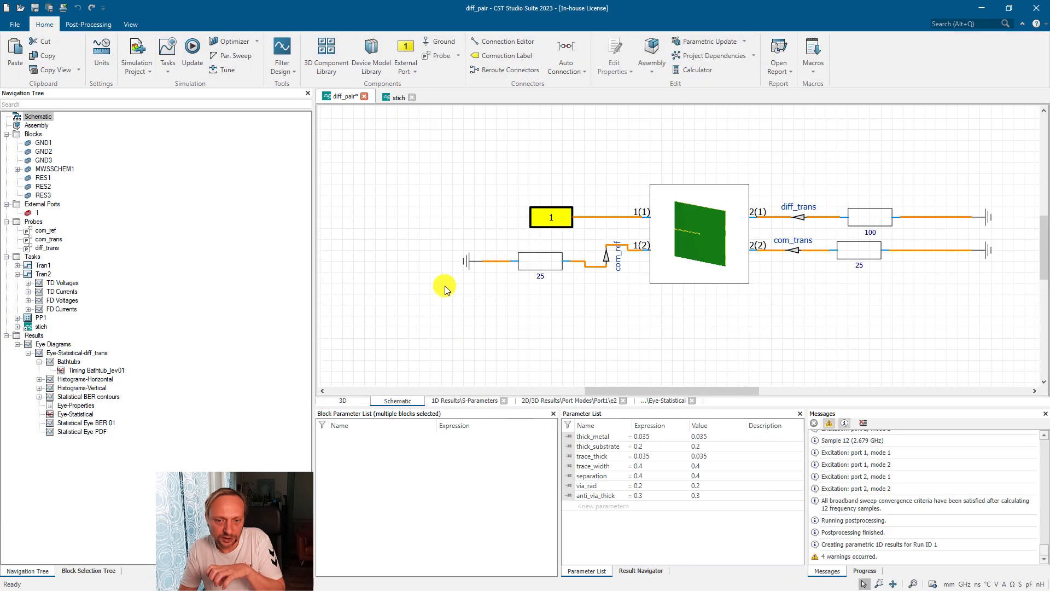
pyautogui.click(394, 99)
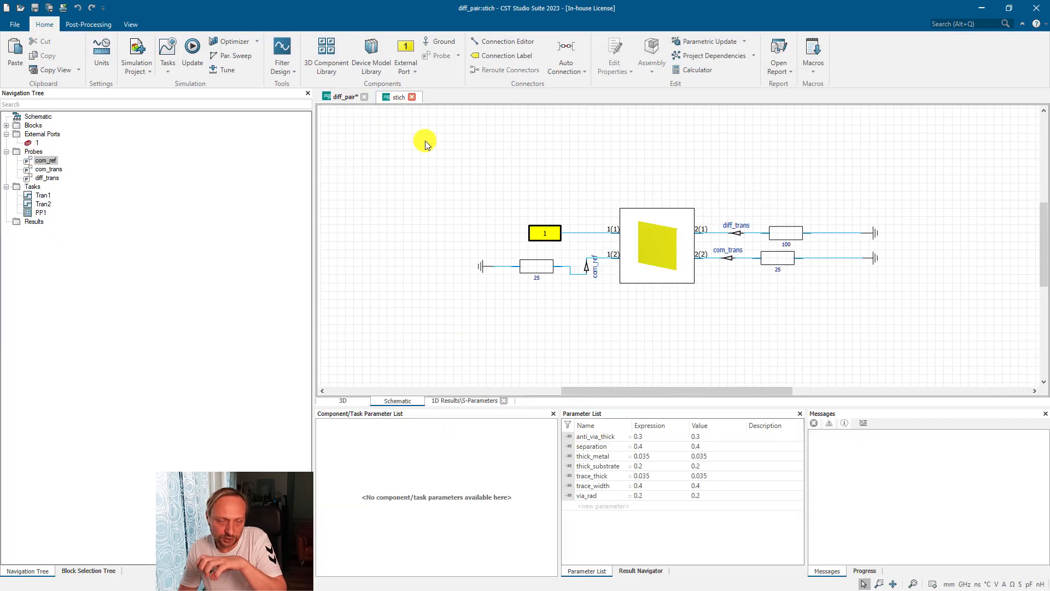
# Start and abort the stich task update, and rerun it with MWSSCHEM1's vector fitting method set to IdEM
pyautogui.click(193, 48)
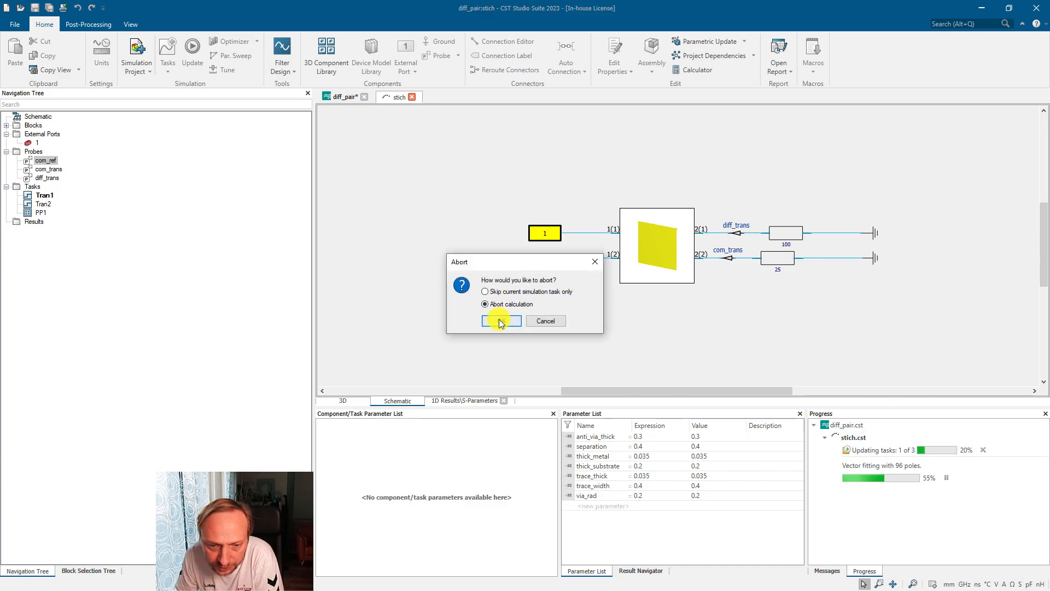
pyautogui.click(498, 320)
pyautogui.click(641, 251)
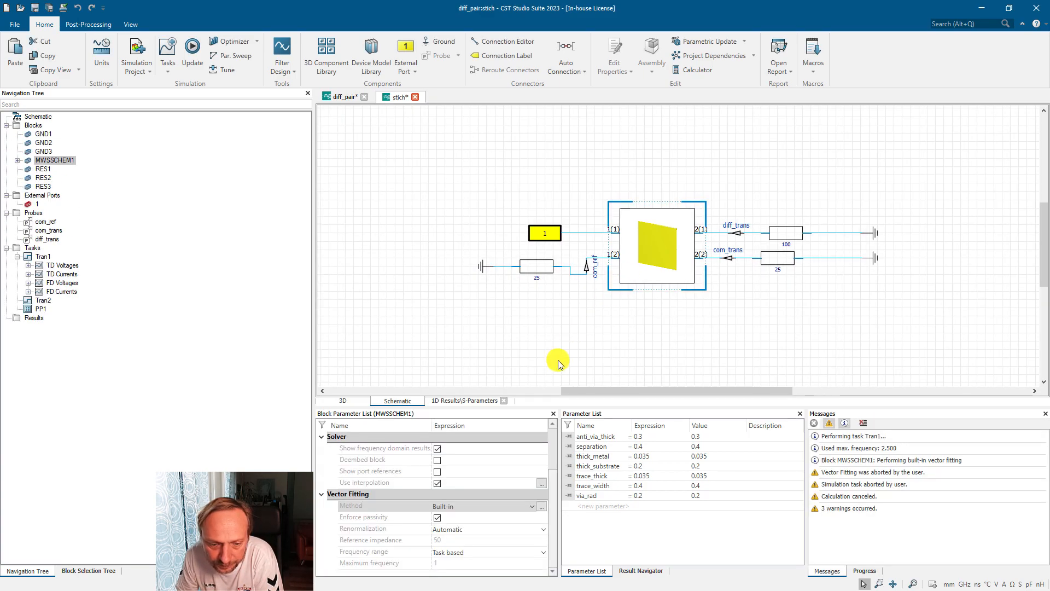
pyautogui.click(468, 508)
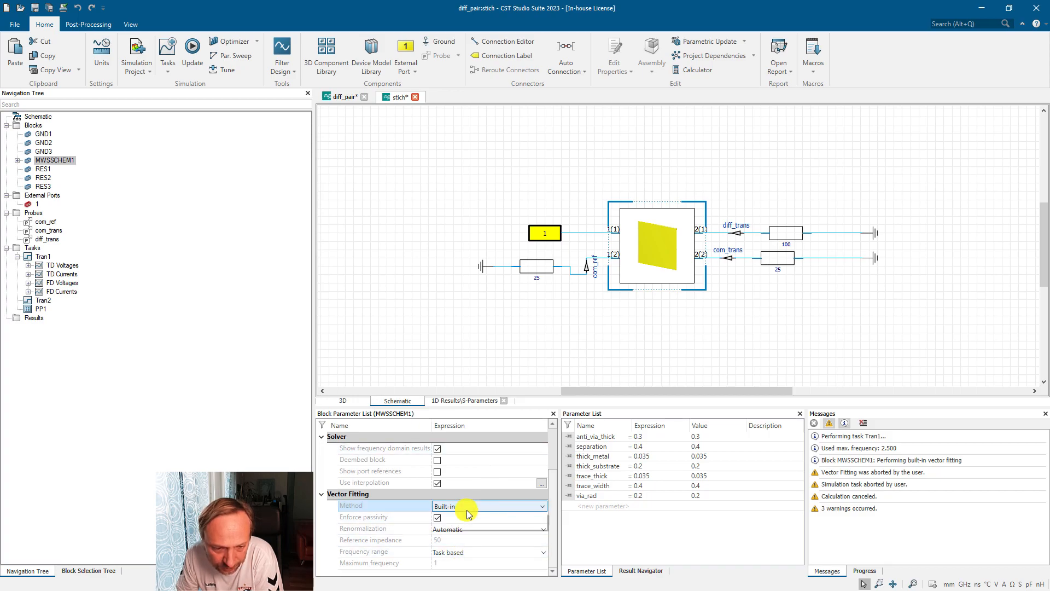
pyautogui.click(455, 520)
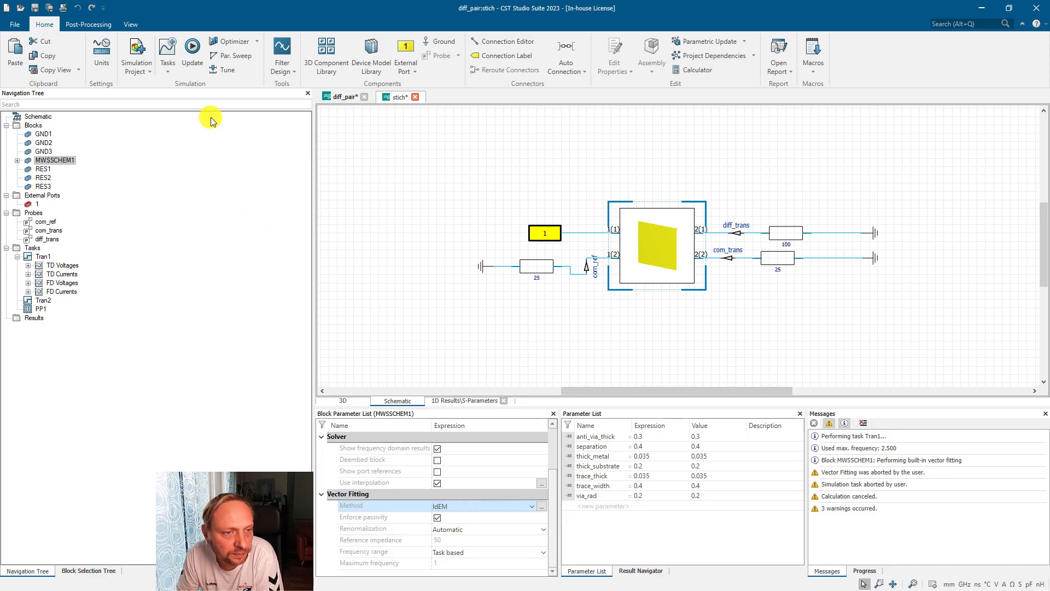
pyautogui.click(192, 48)
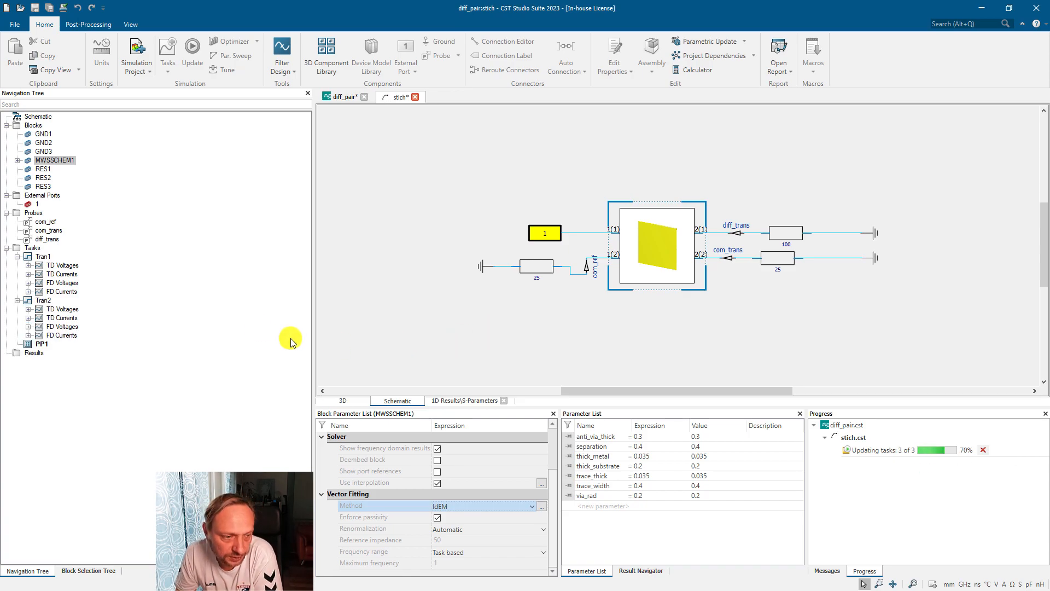
# View Tran1's TD voltages and plot the Eye-Statistical result for diff_trans in the stich project
pyautogui.click(28, 266)
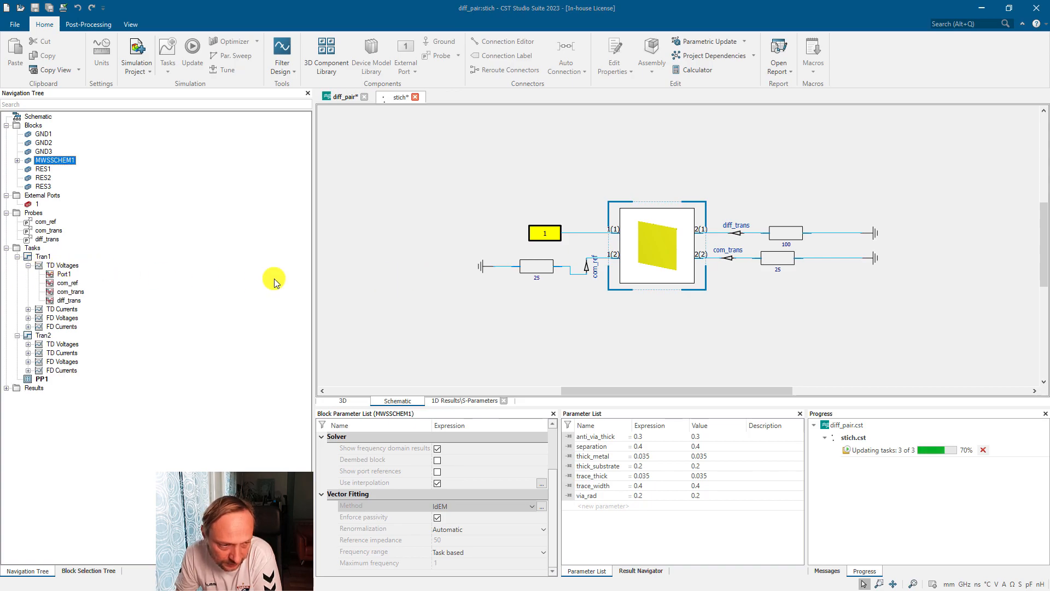
pyautogui.click(60, 266)
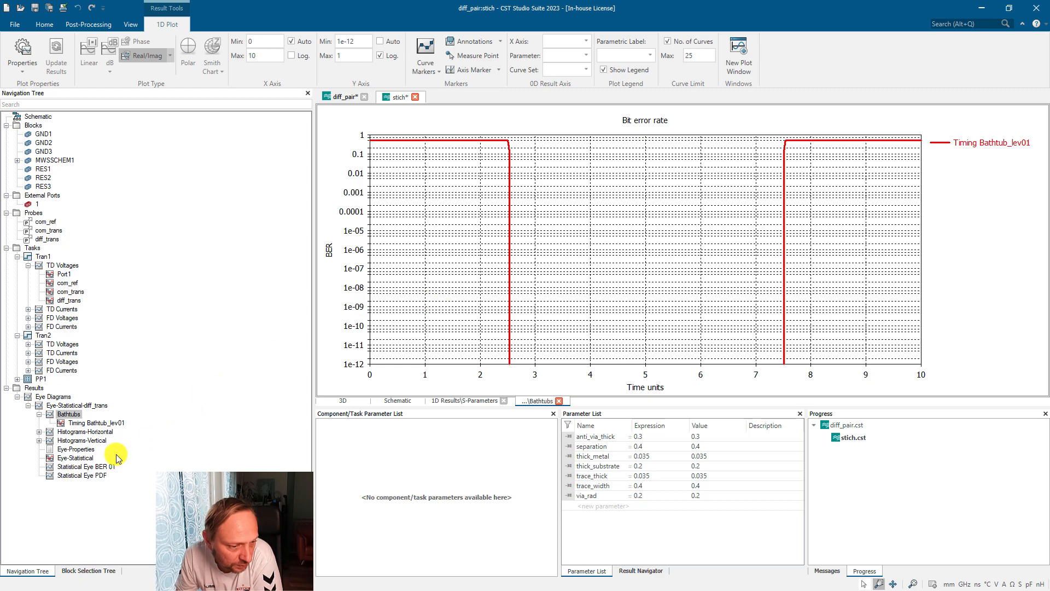
pyautogui.click(79, 459)
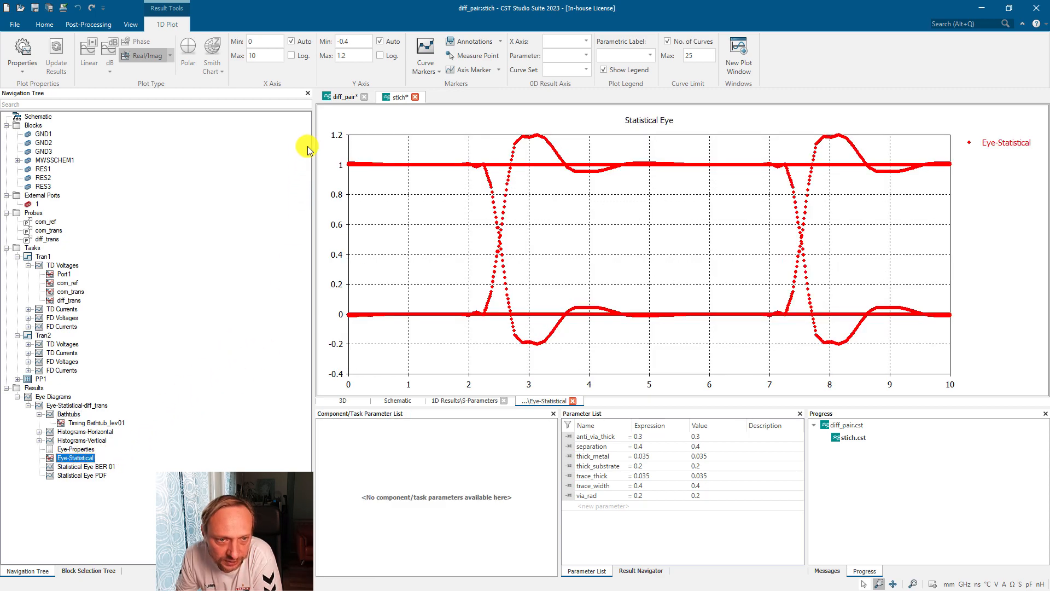
# Plot the diff_pair project's Eye-Statistical result and compare it with the stich project's statistical eye, ending on diff_pair
pyautogui.click(343, 97)
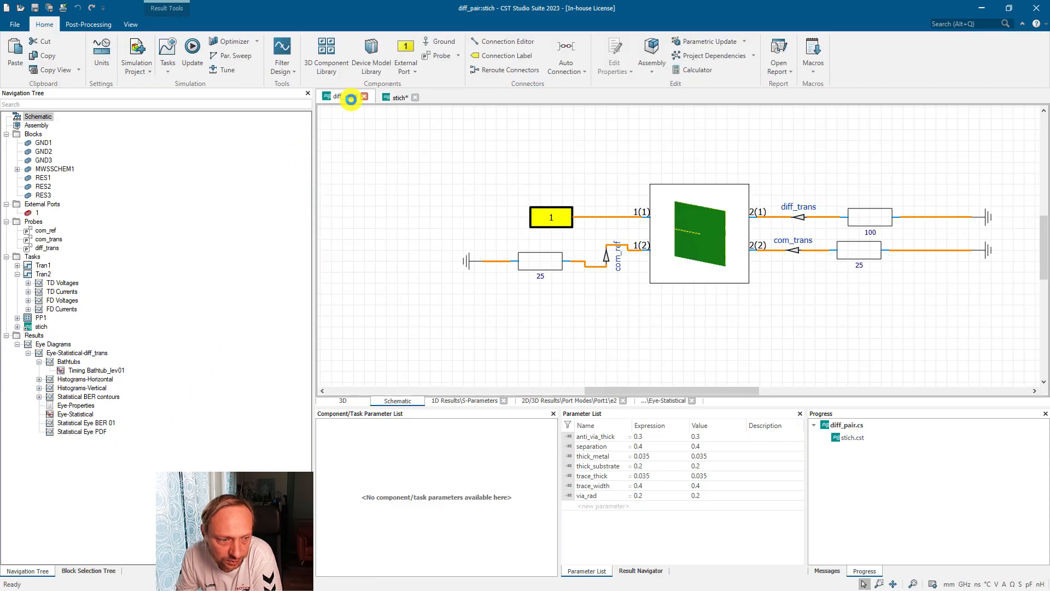
pyautogui.click(80, 414)
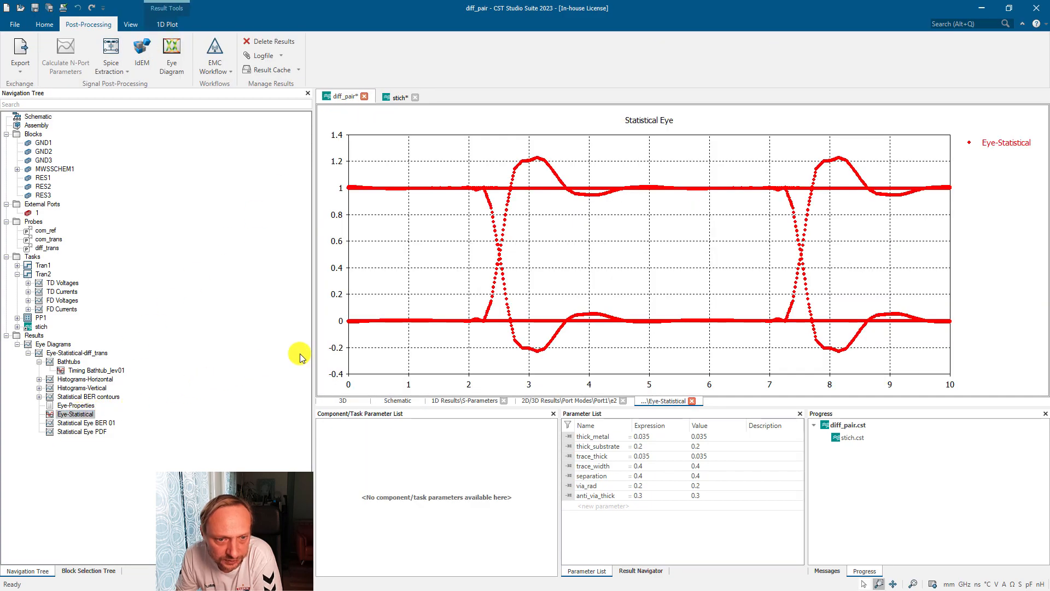
pyautogui.click(393, 100)
pyautogui.click(350, 100)
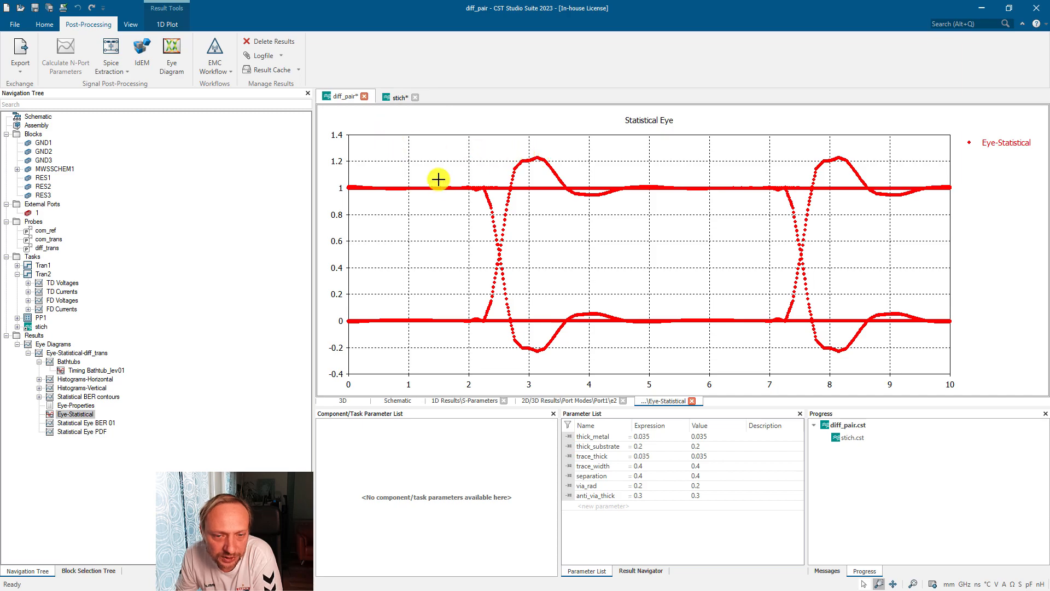
pyautogui.click(396, 98)
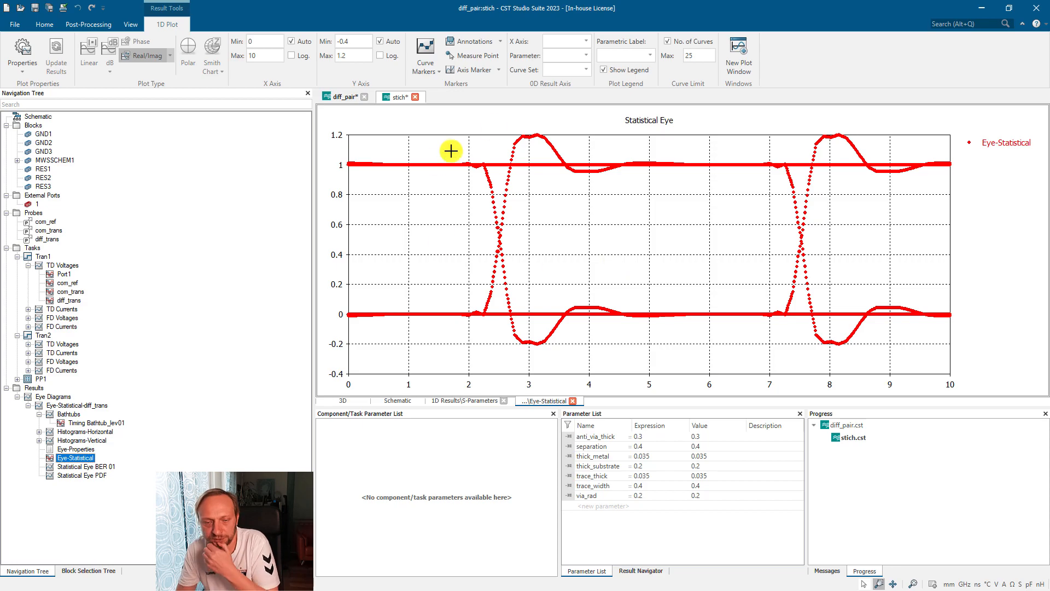
pyautogui.click(340, 97)
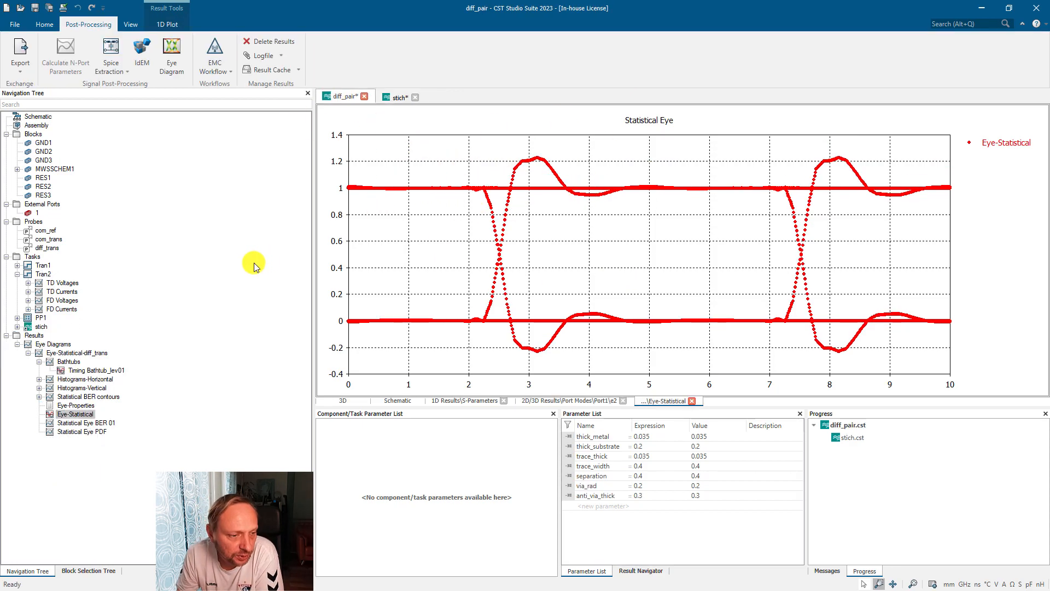
# Add a new result folder under Results in diff_pair and copy Tran1's com_trans TD voltage into it
pyautogui.rightClick(39, 335)
pyautogui.click(54, 344)
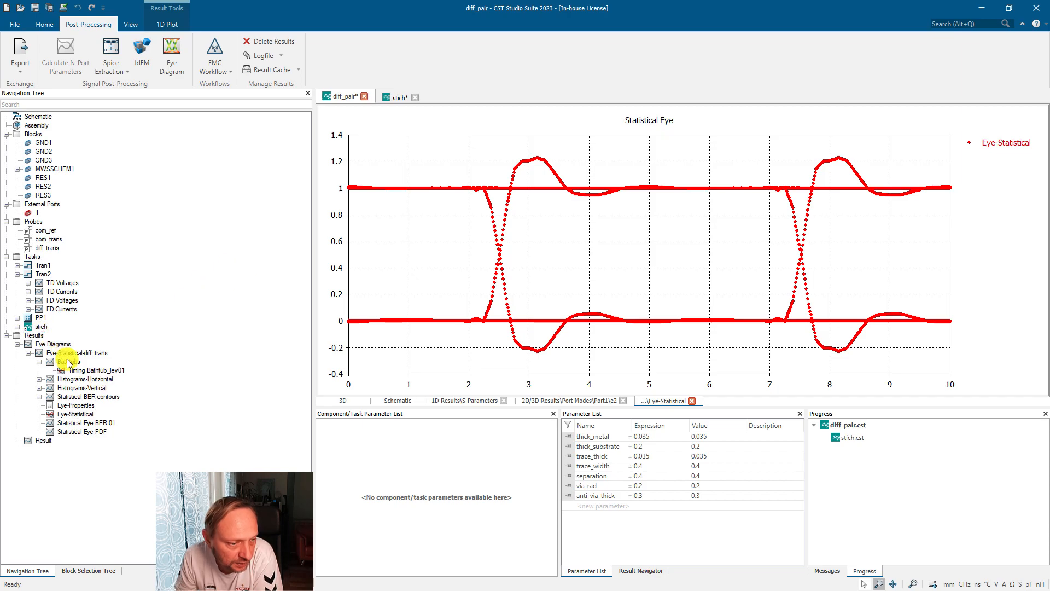
pyautogui.click(17, 274)
pyautogui.click(17, 265)
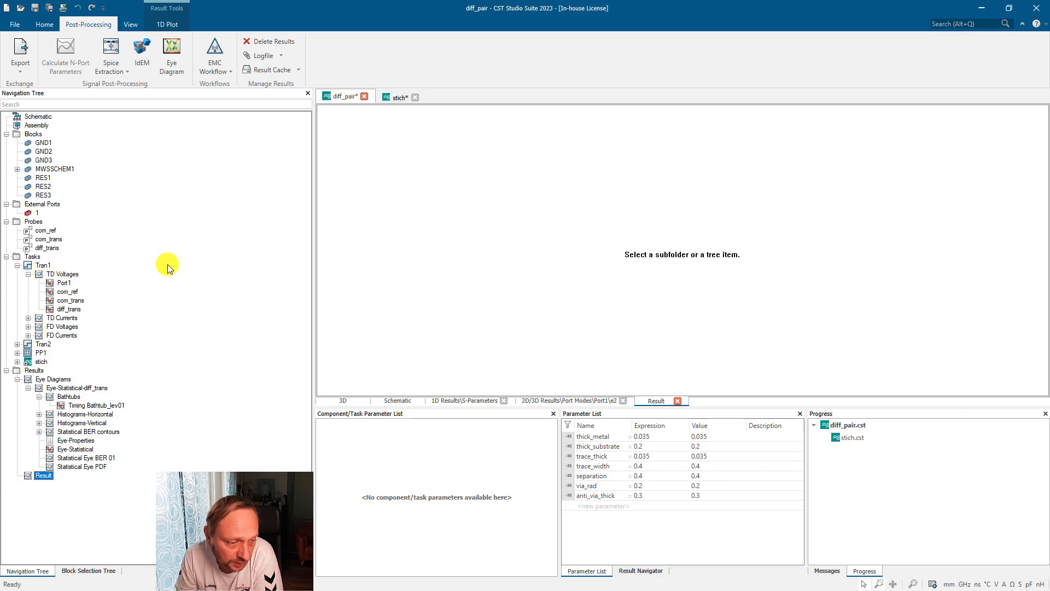
pyautogui.click(71, 300)
pyautogui.moveTo(71, 300); pyautogui.dragTo(31, 476)
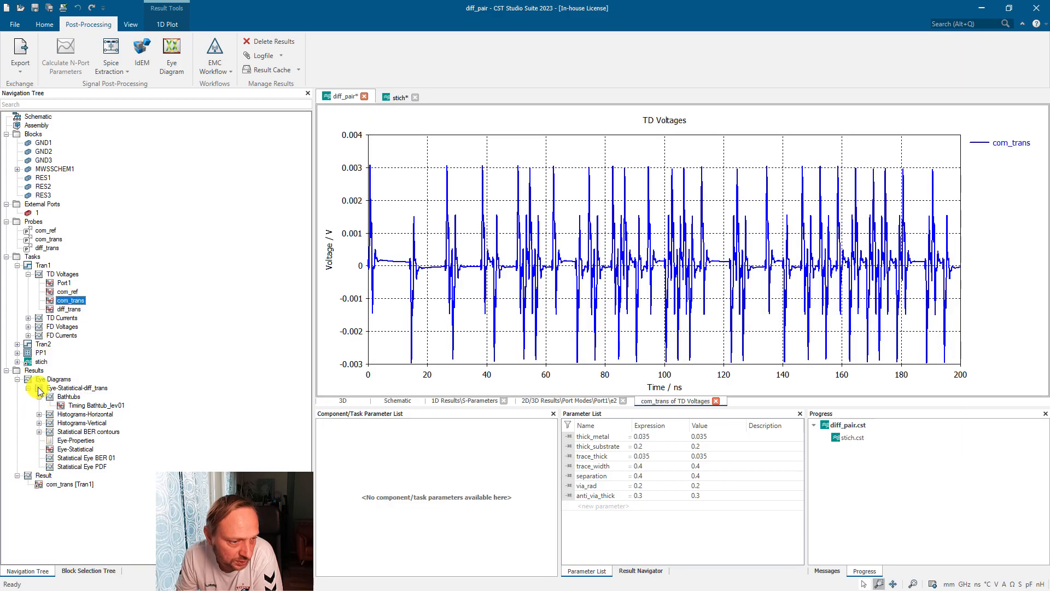
# Copy the com_trans TD voltage from the stich task's Tran1 schematic results into the new result folder, and plot both curves together
pyautogui.click(17, 265)
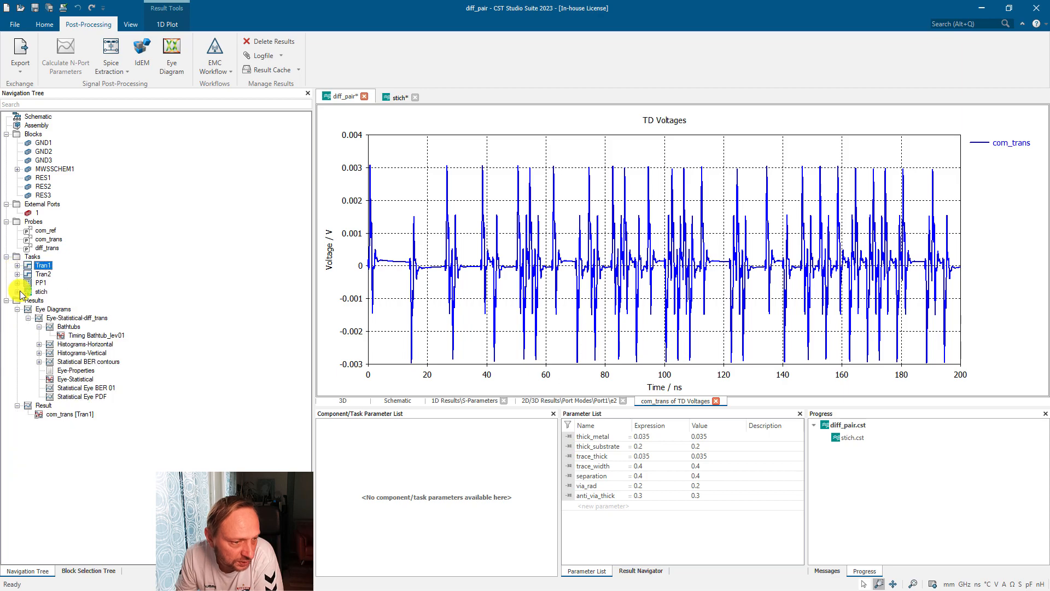
pyautogui.click(18, 291)
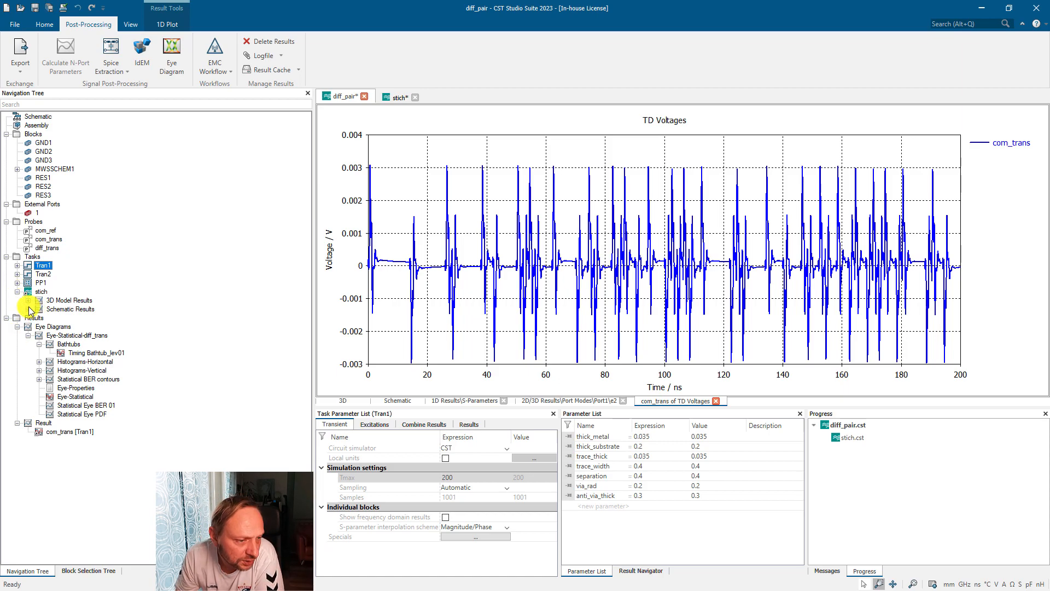
pyautogui.click(28, 309)
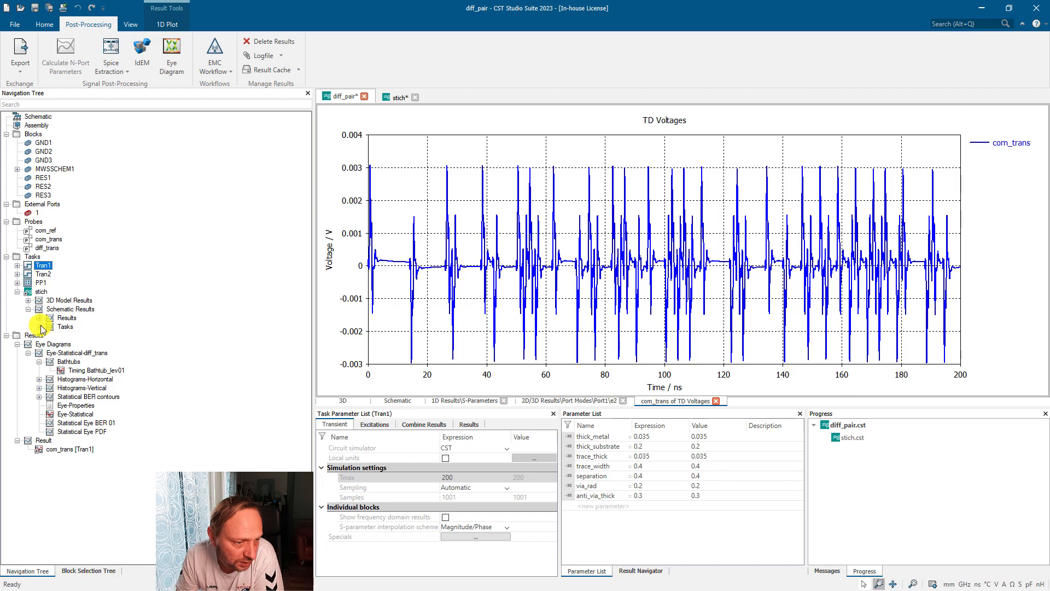
pyautogui.click(40, 327)
pyautogui.click(50, 344)
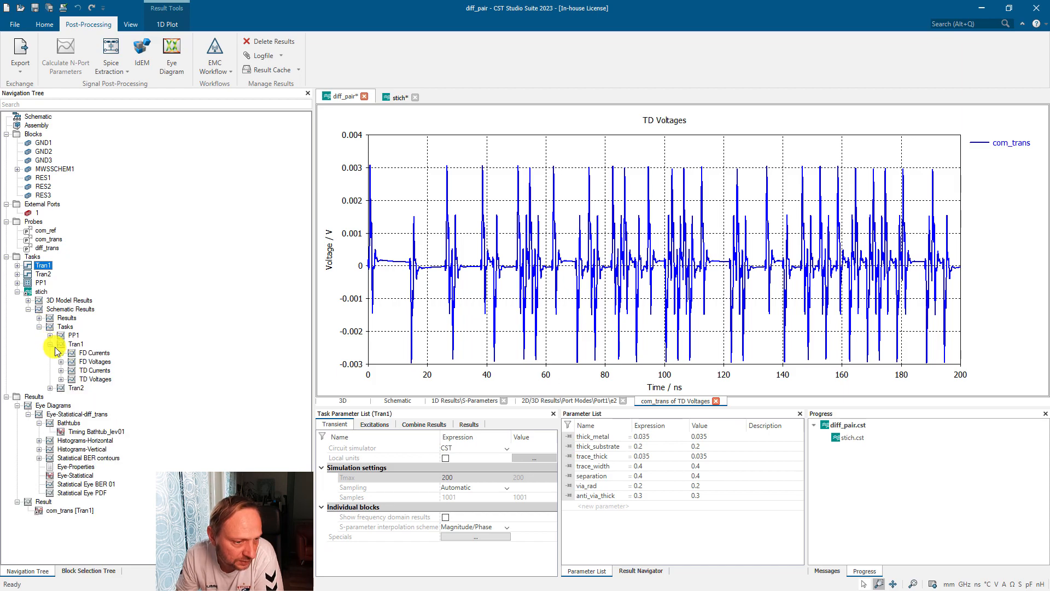
pyautogui.click(62, 379)
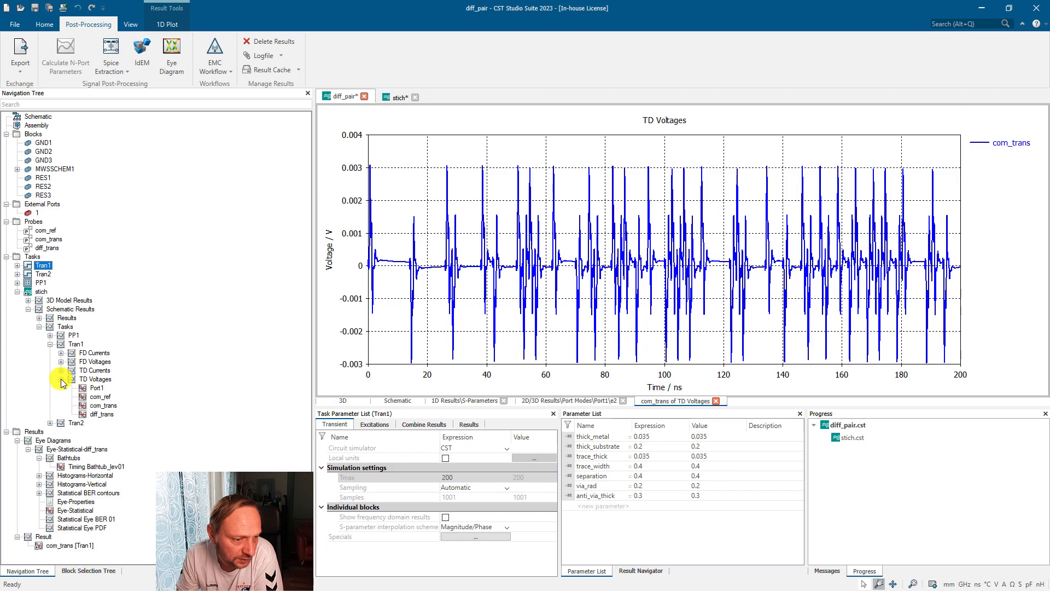
pyautogui.click(104, 405)
pyautogui.moveTo(103, 406); pyautogui.dragTo(54, 541)
pyautogui.click(44, 537)
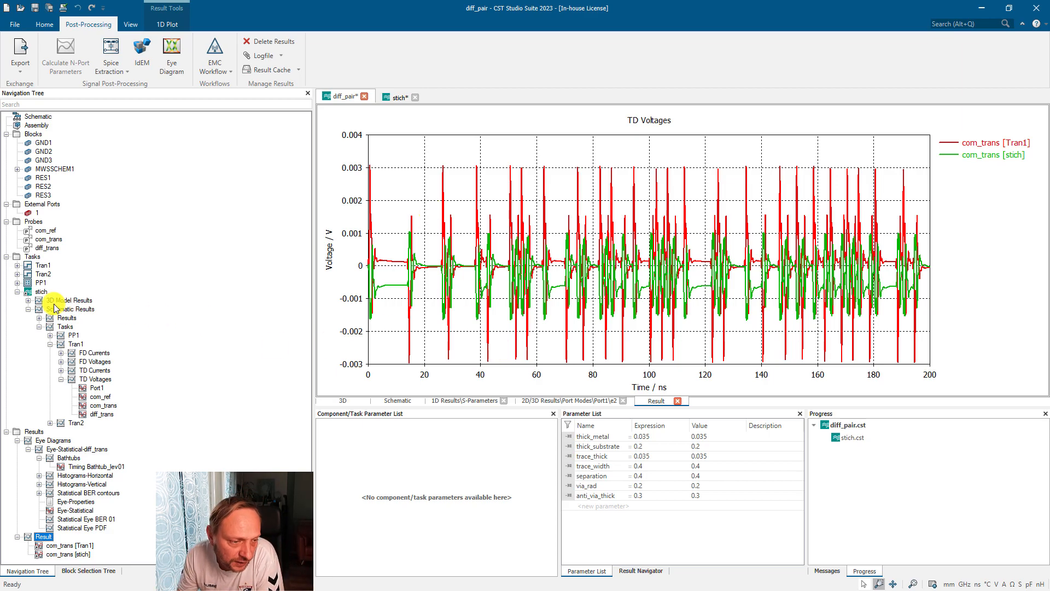
pyautogui.click(17, 293)
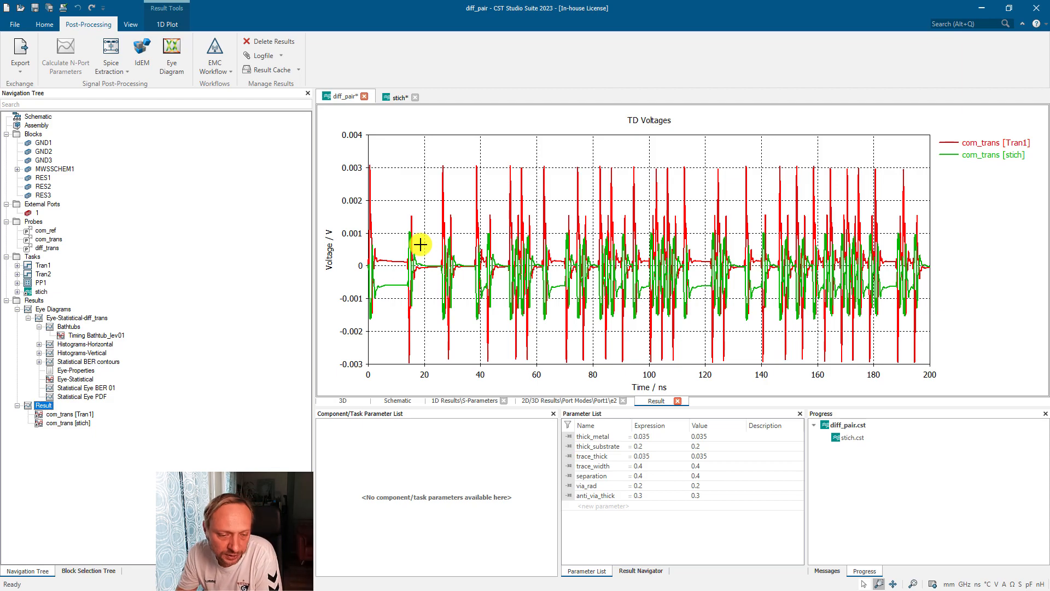
# Show the diff_pair project's 3D model with the material selection cleared, and examine the differential traces and via area
pyautogui.click(345, 396)
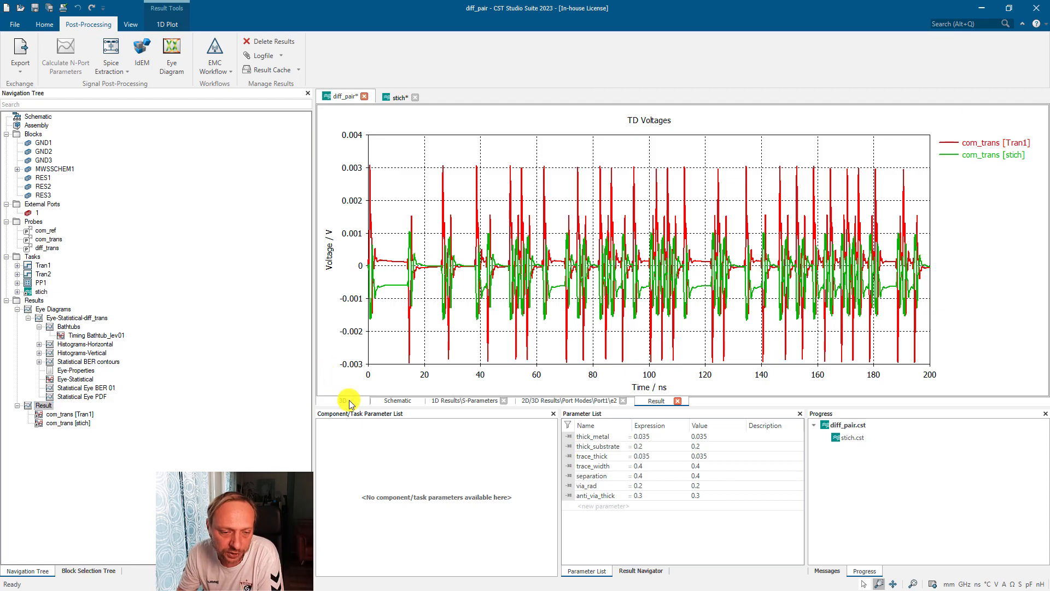
pyautogui.scroll(-2, 517, 333)
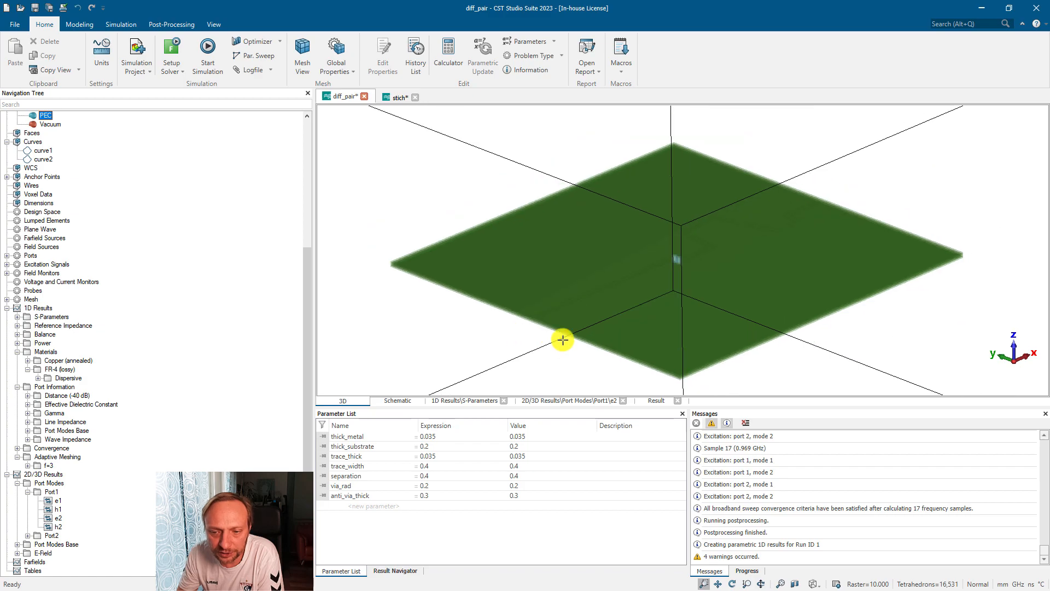
pyautogui.doubleClick(827, 344)
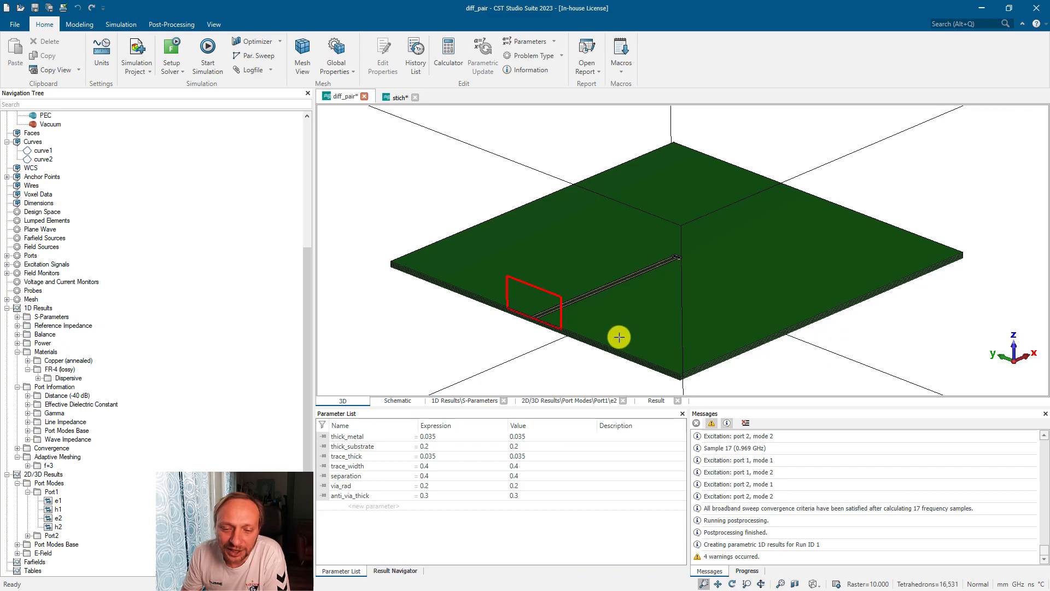
pyautogui.moveTo(615, 322); pyautogui.dragTo(610, 302, button='middle')
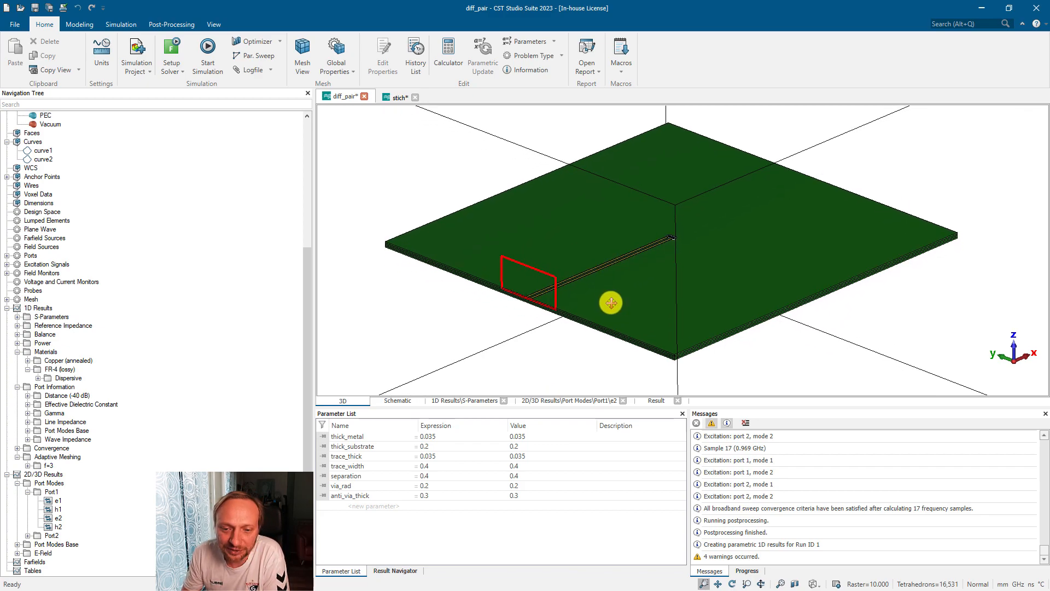